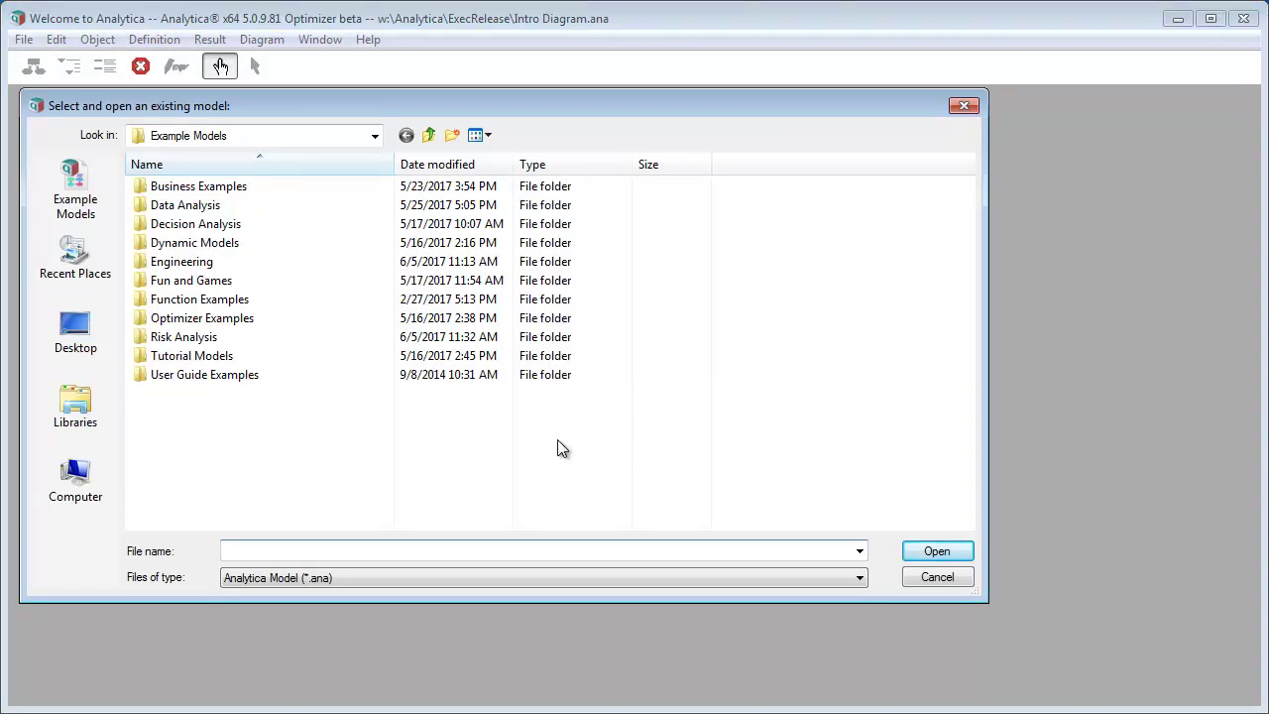
# Open the Engineering example 'Regular polygon calculator.ana', look at its Perimeter field, then close it
pyautogui.doubleClick(181, 263)
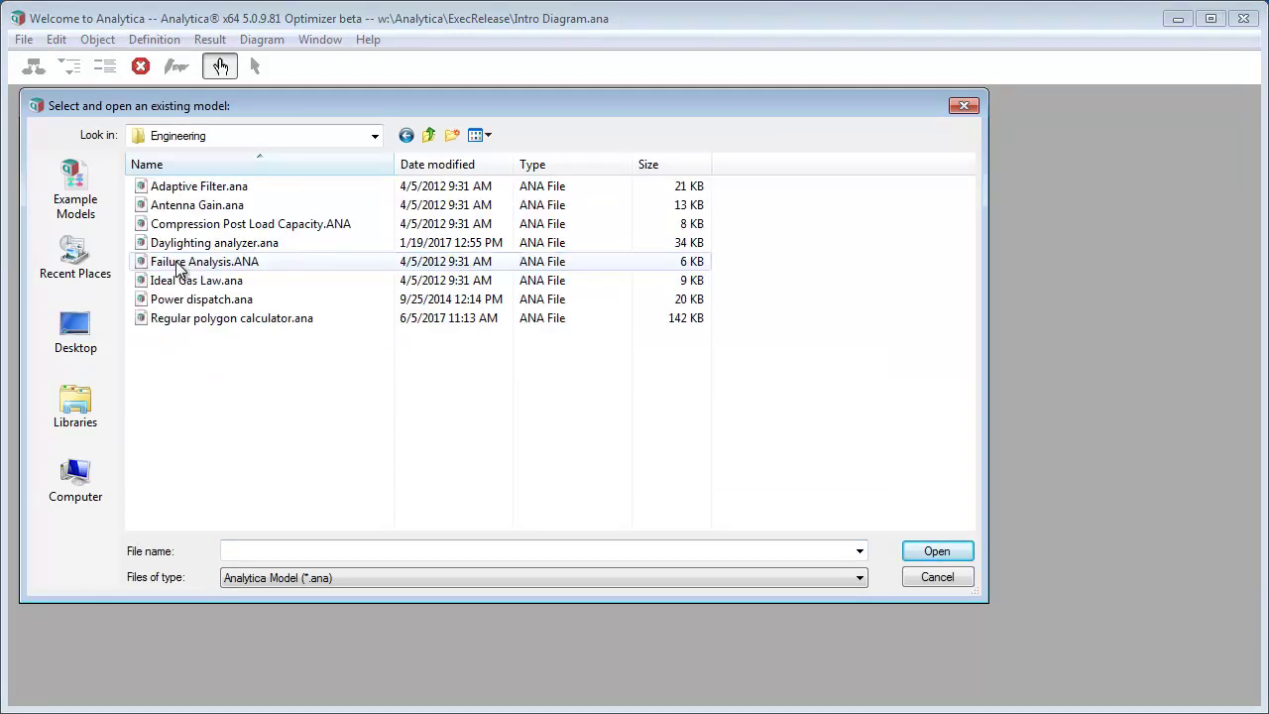
pyautogui.doubleClick(163, 318)
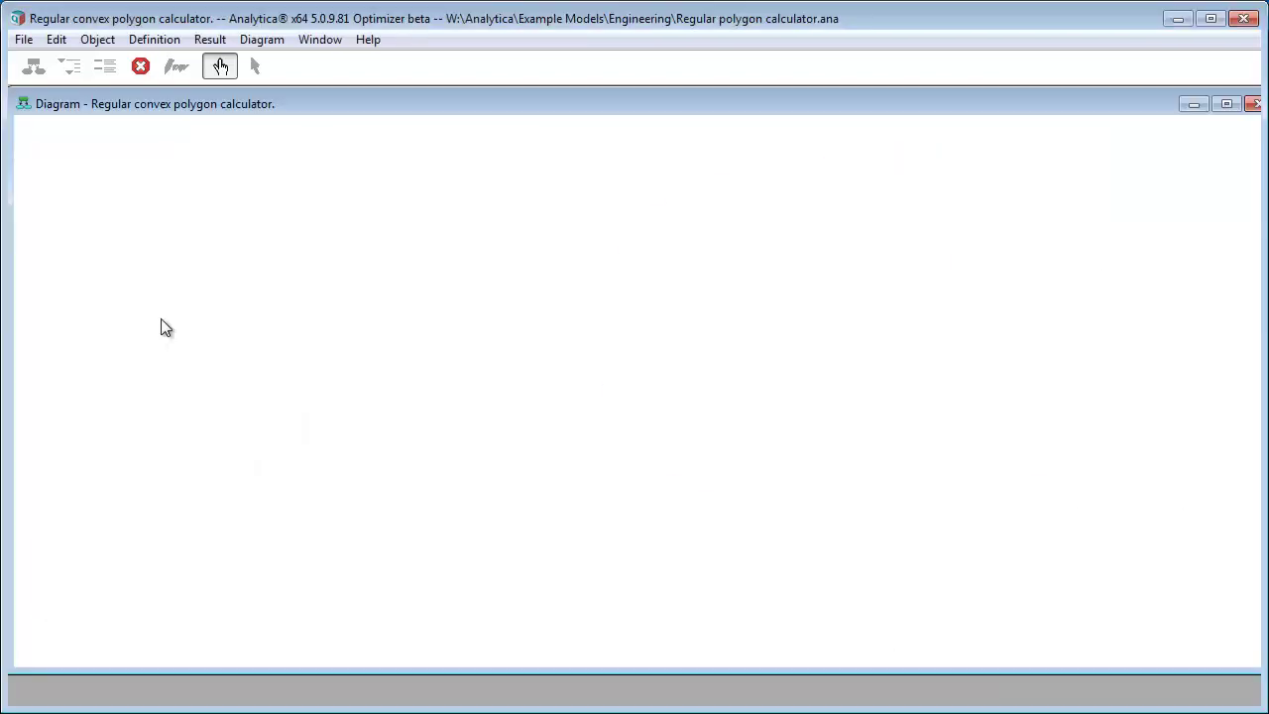
pyautogui.moveTo(342, 319)
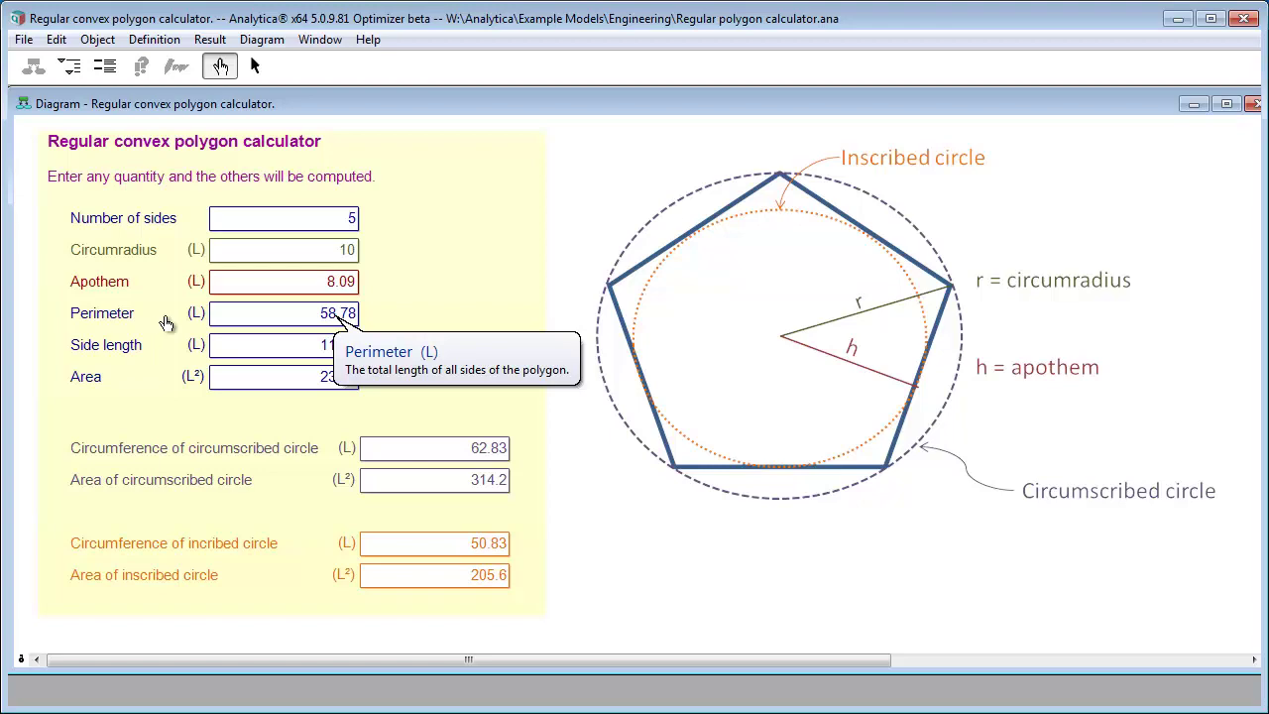
pyautogui.click(22, 105)
pyautogui.click(17, 105)
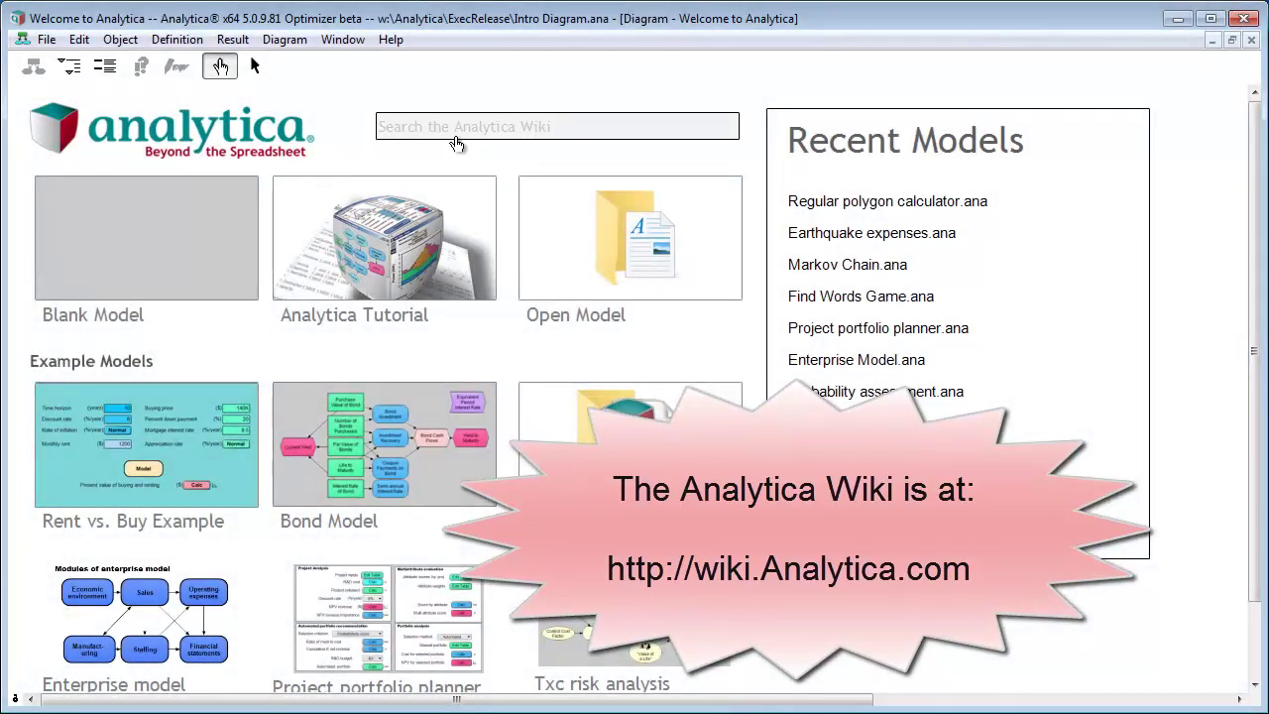
pyautogui.click(466, 124)
pyautogui.write('Analytica 5.0')
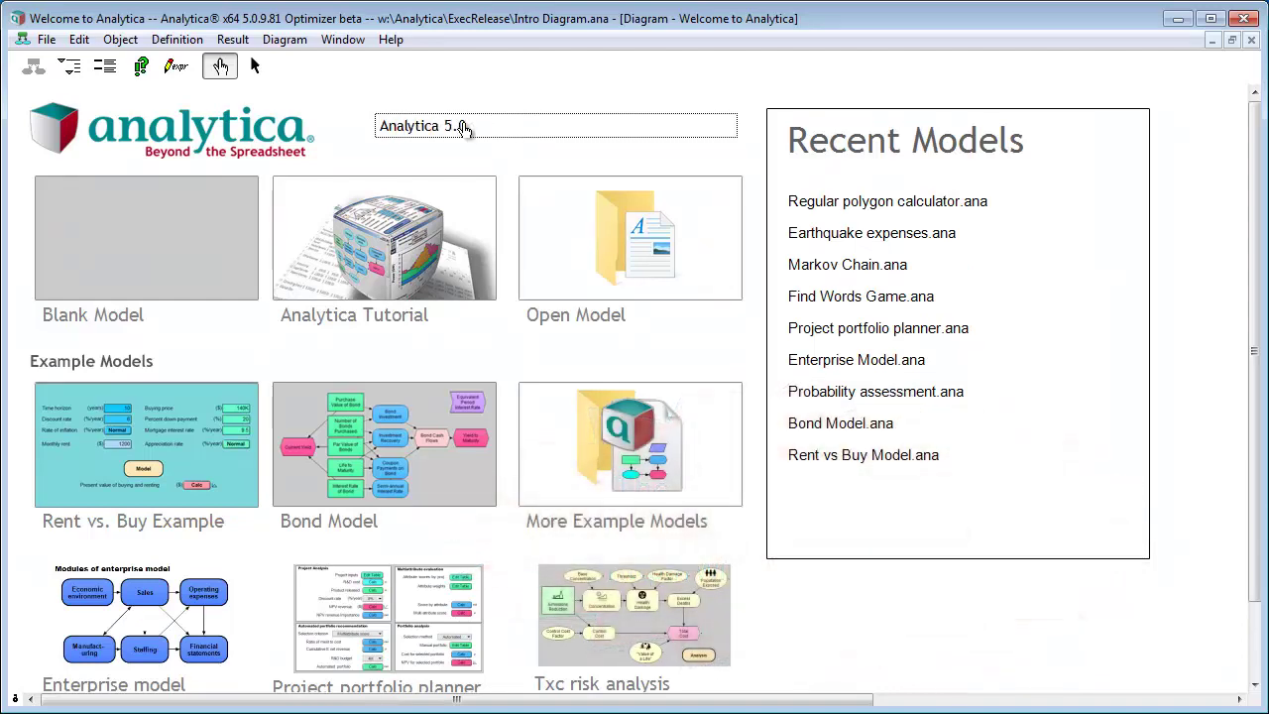
pyautogui.press('Return')
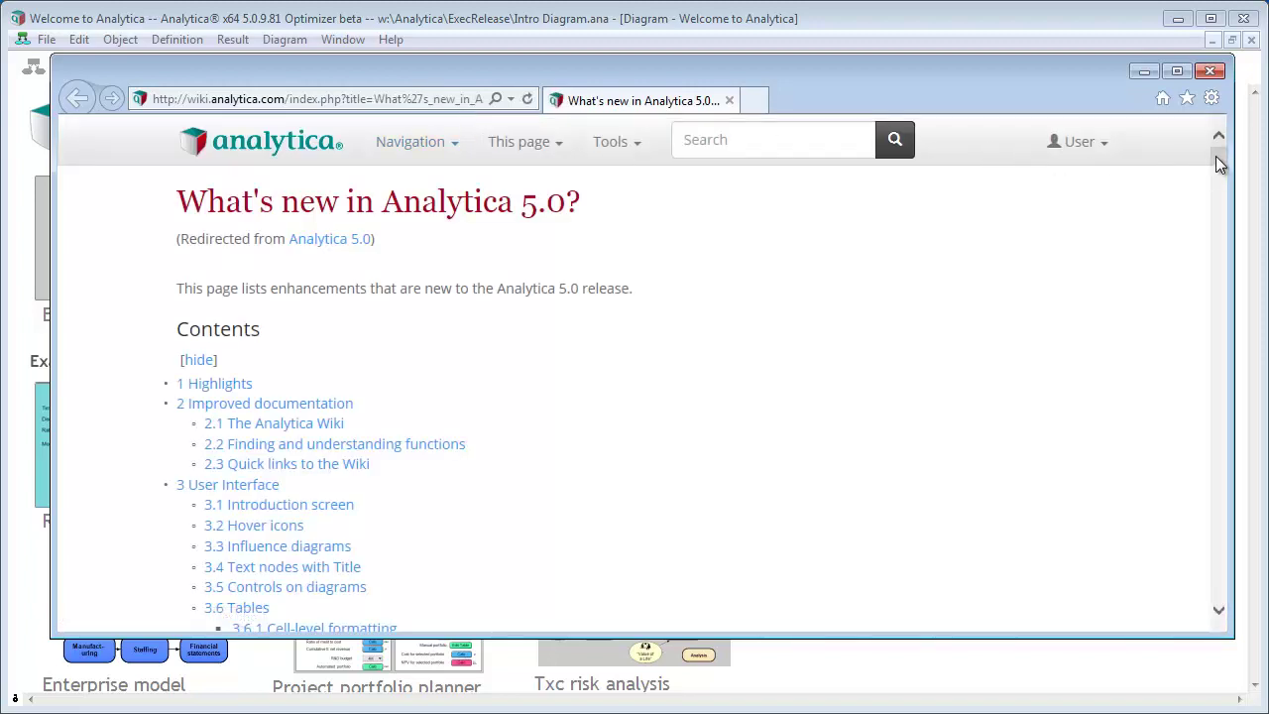
pyautogui.moveTo(1218, 163); pyautogui.dragTo(1215, 466)
pyautogui.click(1210, 71)
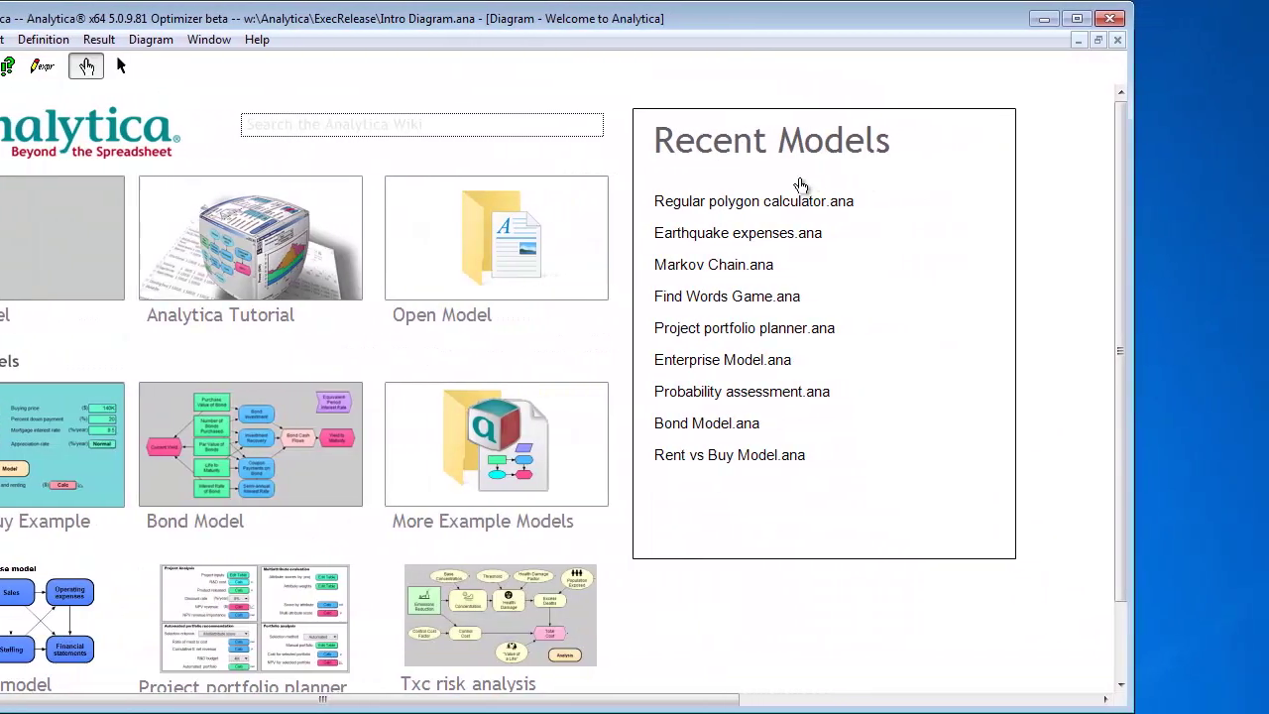
# Read the descriptions of the Recent Models entries on the Welcome page
pyautogui.moveTo(536, 213)
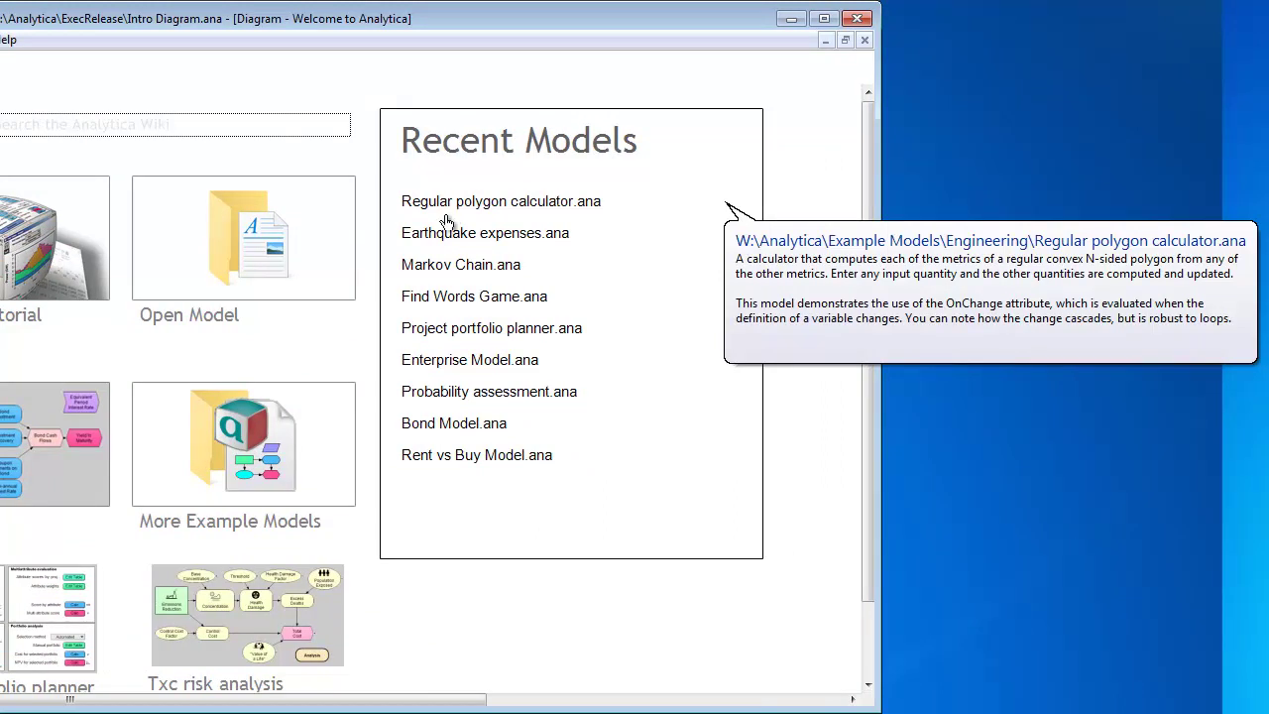
pyautogui.moveTo(446, 234)
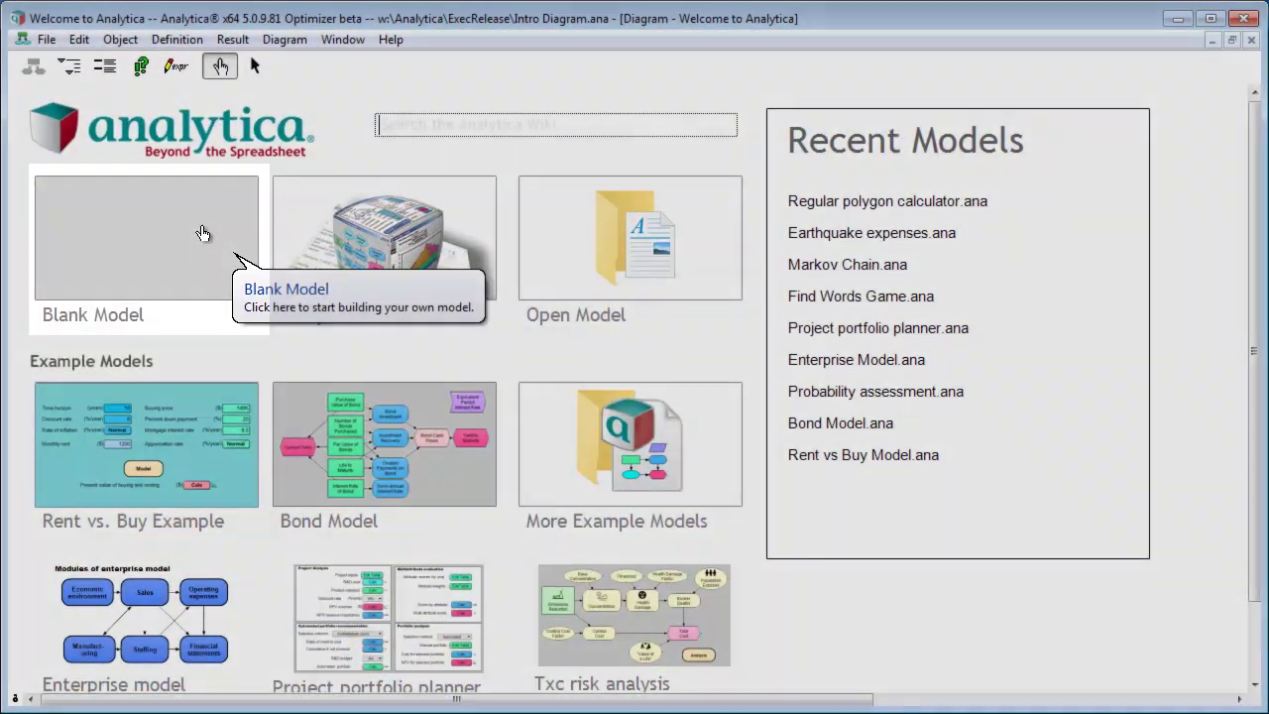
# Create a blank model titled 'New in Analytica' with description 'Demo of what's new'
pyautogui.click(201, 233)
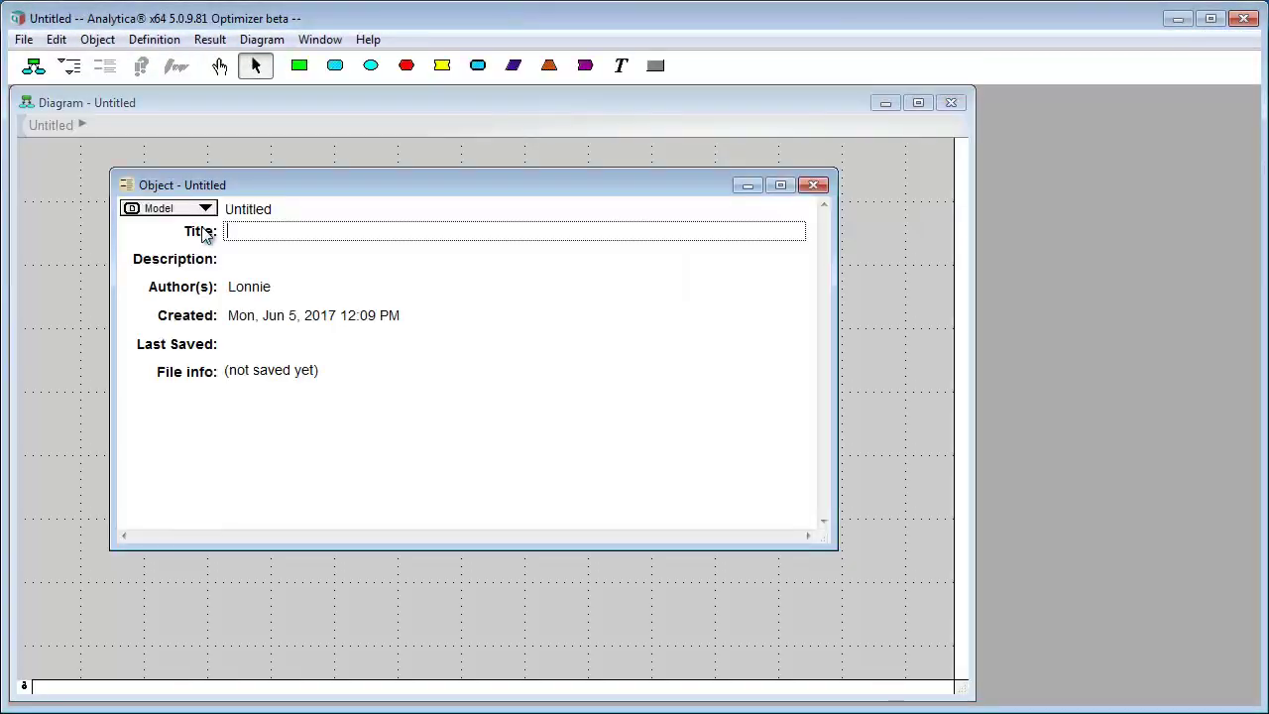
pyautogui.write('New in Analytica')
pyautogui.press('Tab')
pyautogui.write('Demo of what')
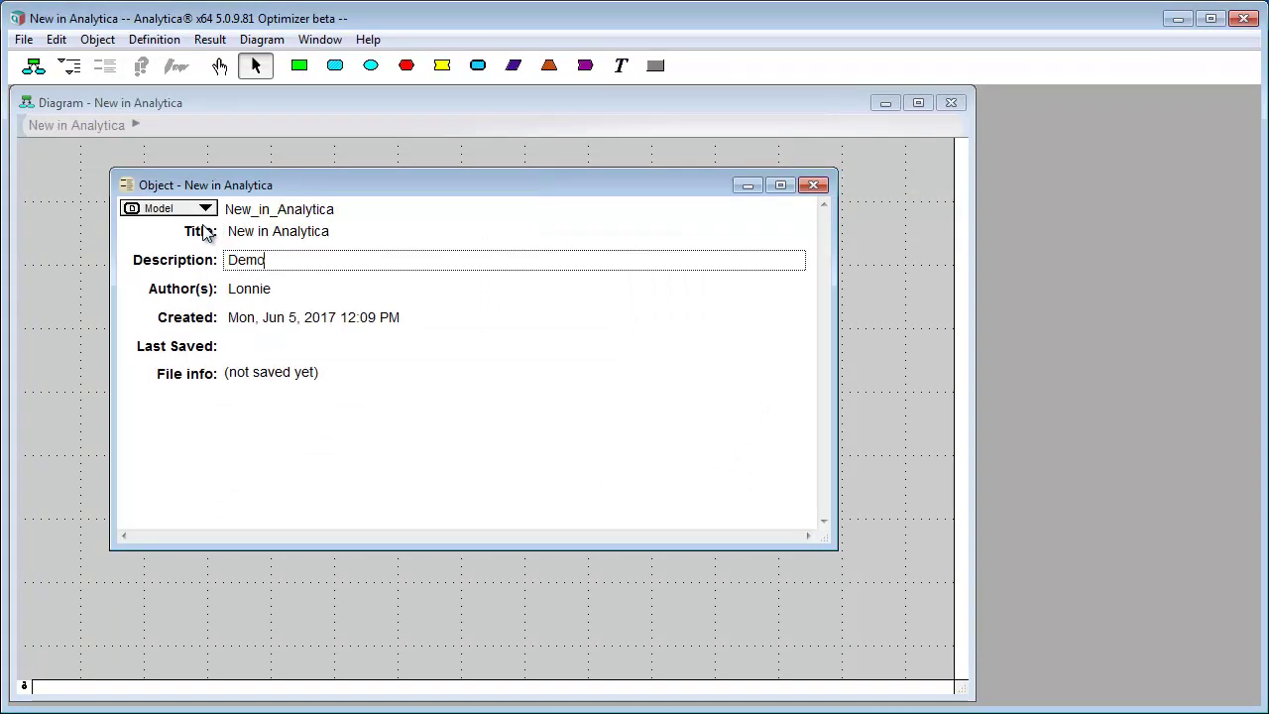
pyautogui.write("'s new")
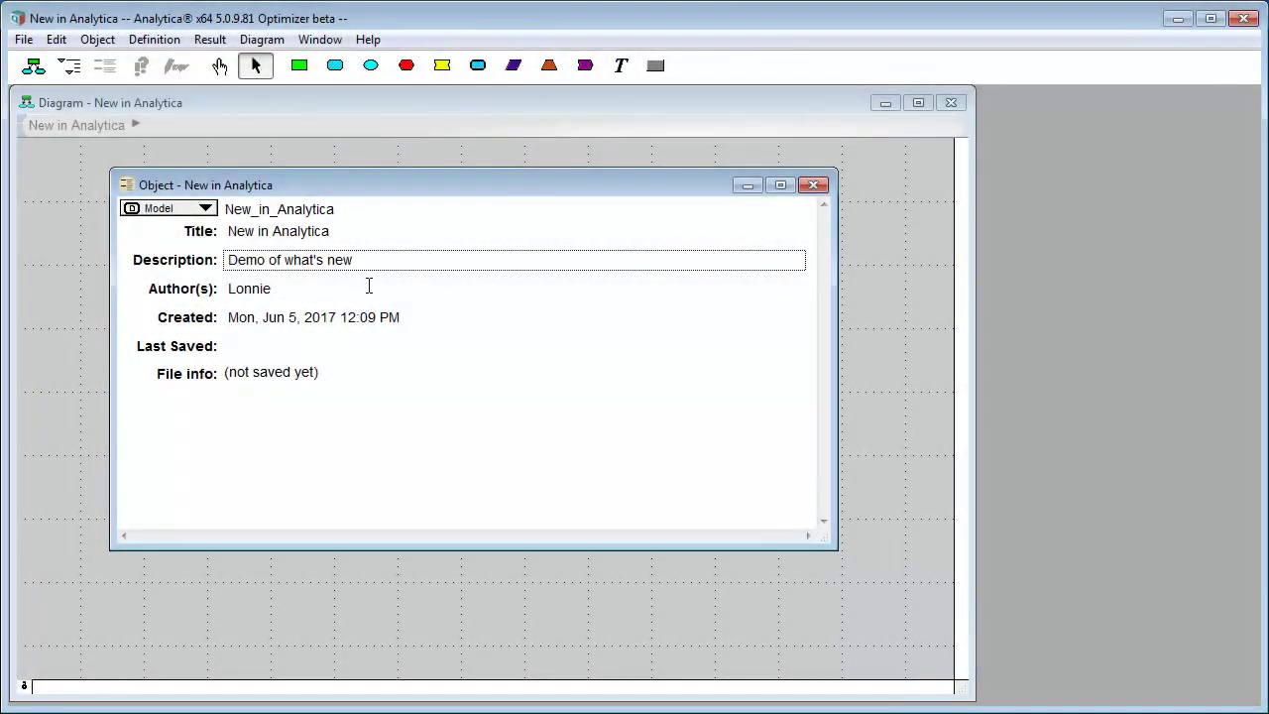
pyautogui.click(812, 186)
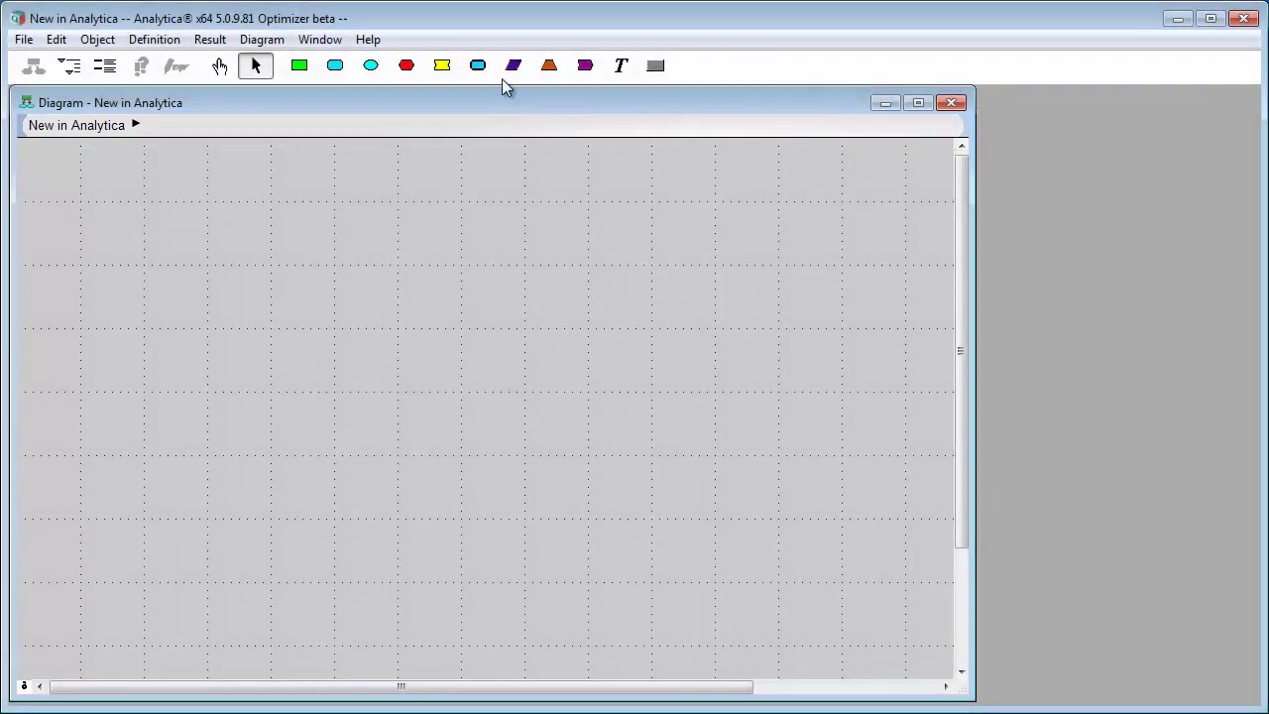
# Add module Mo1 to the top diagram with a nested module Mo2 inside it
pyautogui.moveTo(477, 65); pyautogui.dragTo(507, 209)
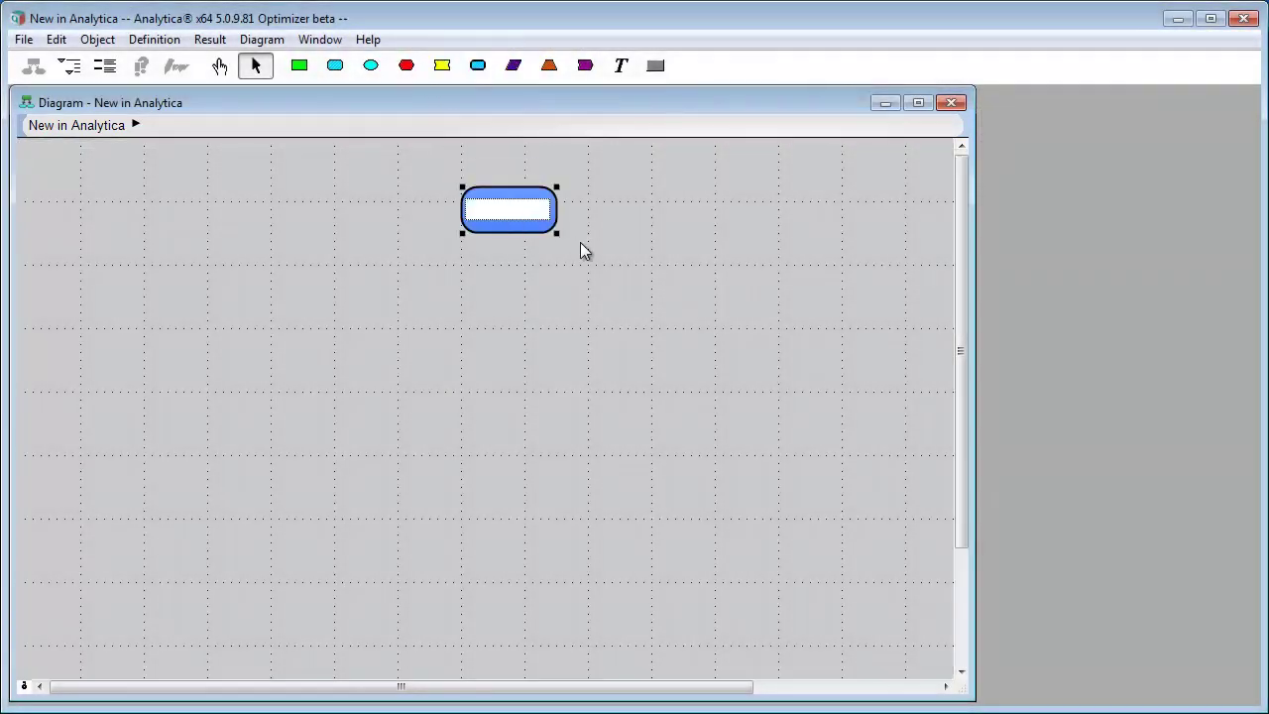
pyautogui.click(583, 250)
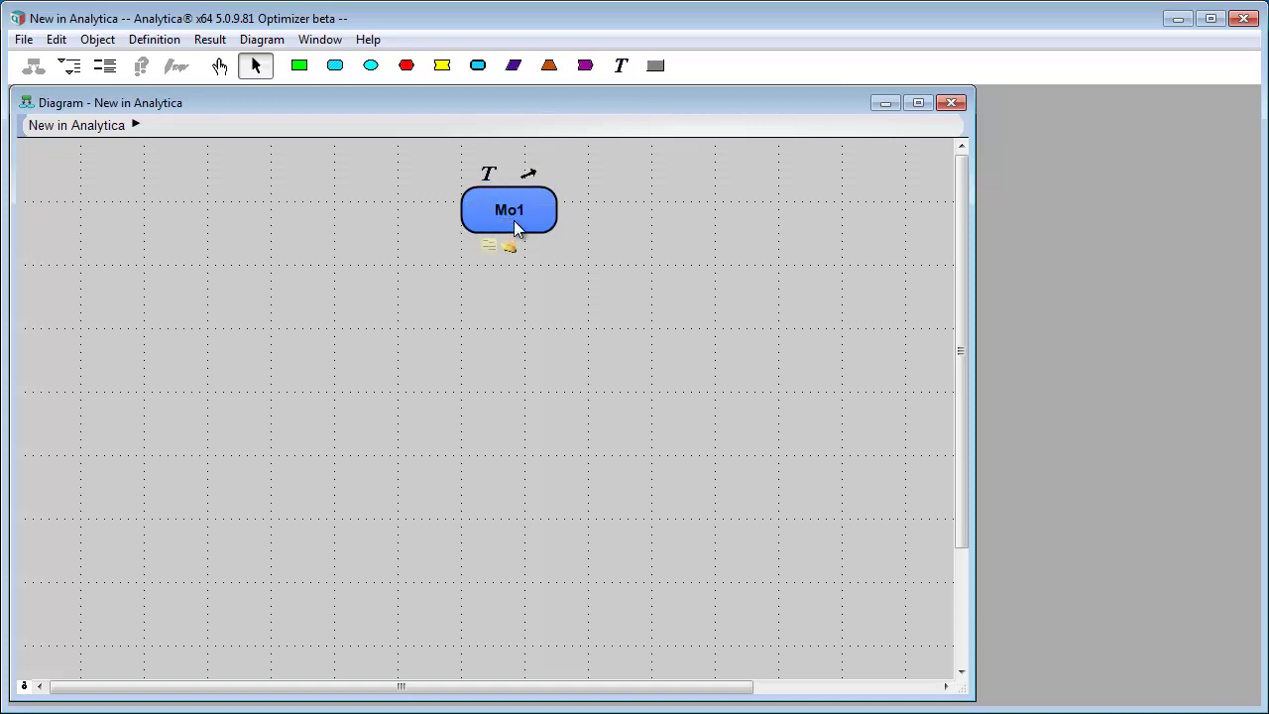
pyautogui.moveTo(478, 65); pyautogui.dragTo(515, 207)
pyautogui.click(522, 248)
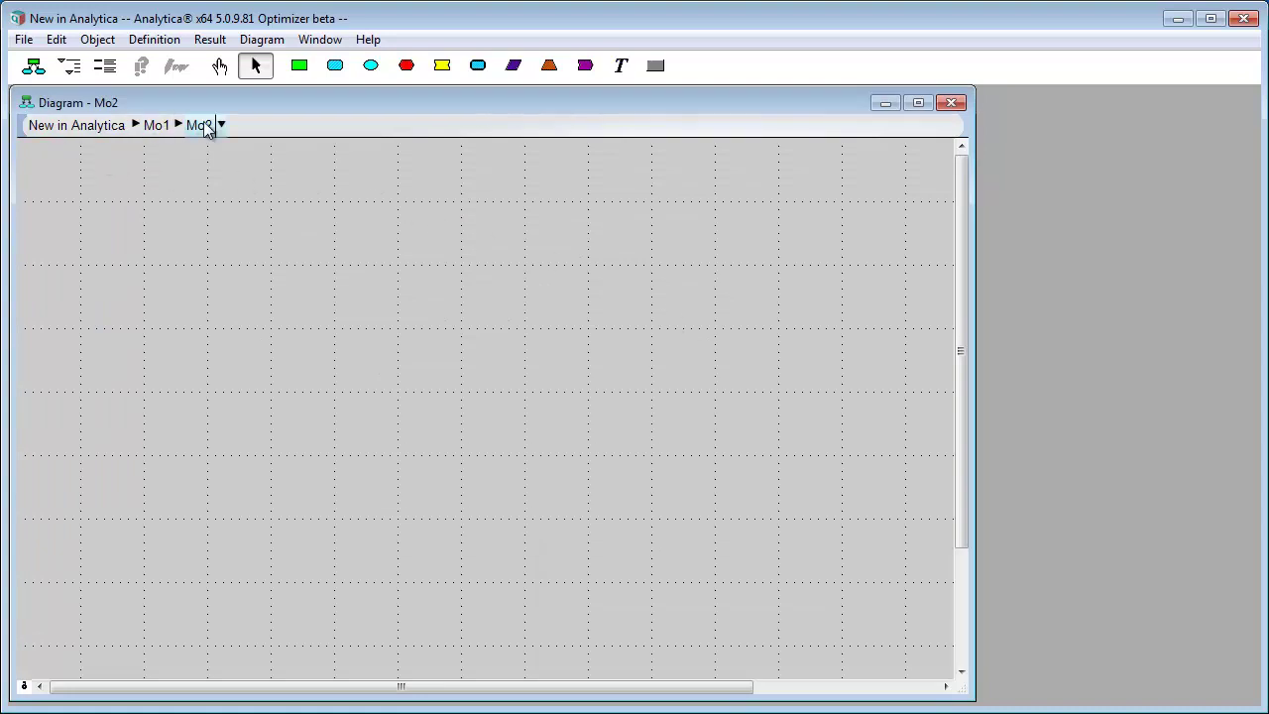
pyautogui.click(155, 126)
pyautogui.click(83, 128)
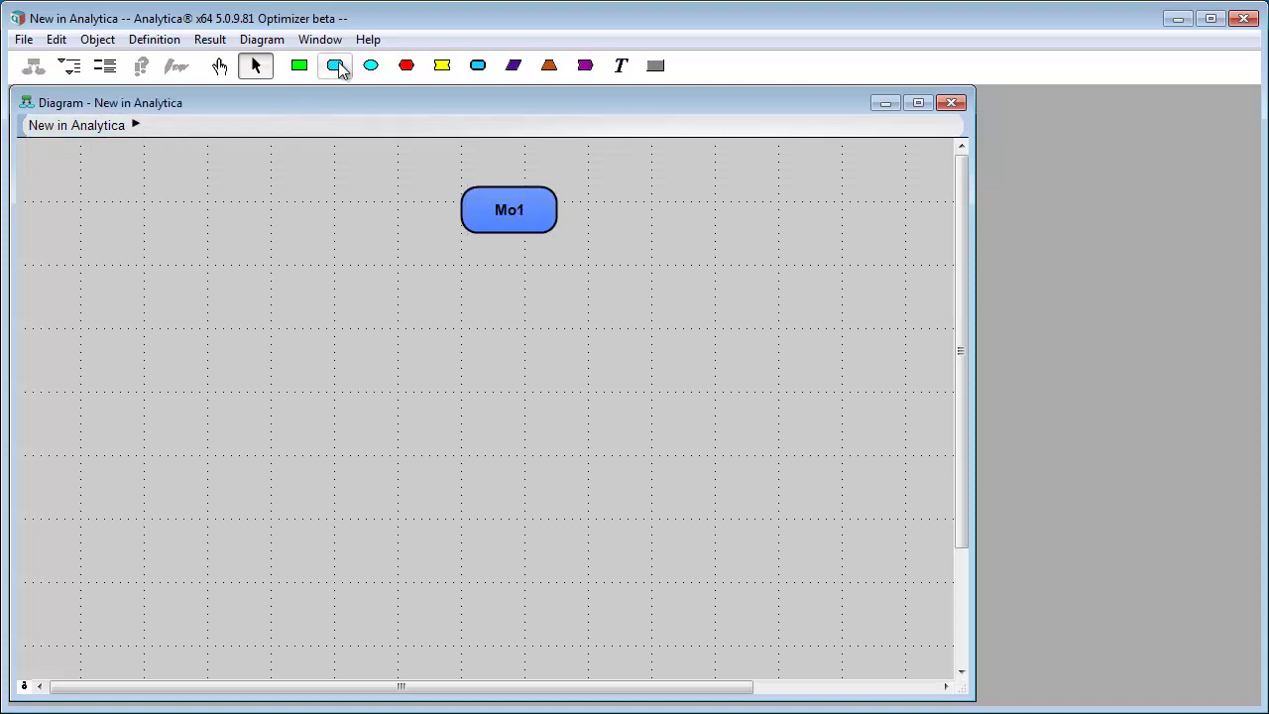
# Add variable nodes Revenue and Expenses and an objective node named Earnings
pyautogui.moveTo(337, 67); pyautogui.dragTo(210, 261)
pyautogui.write('Revenue')
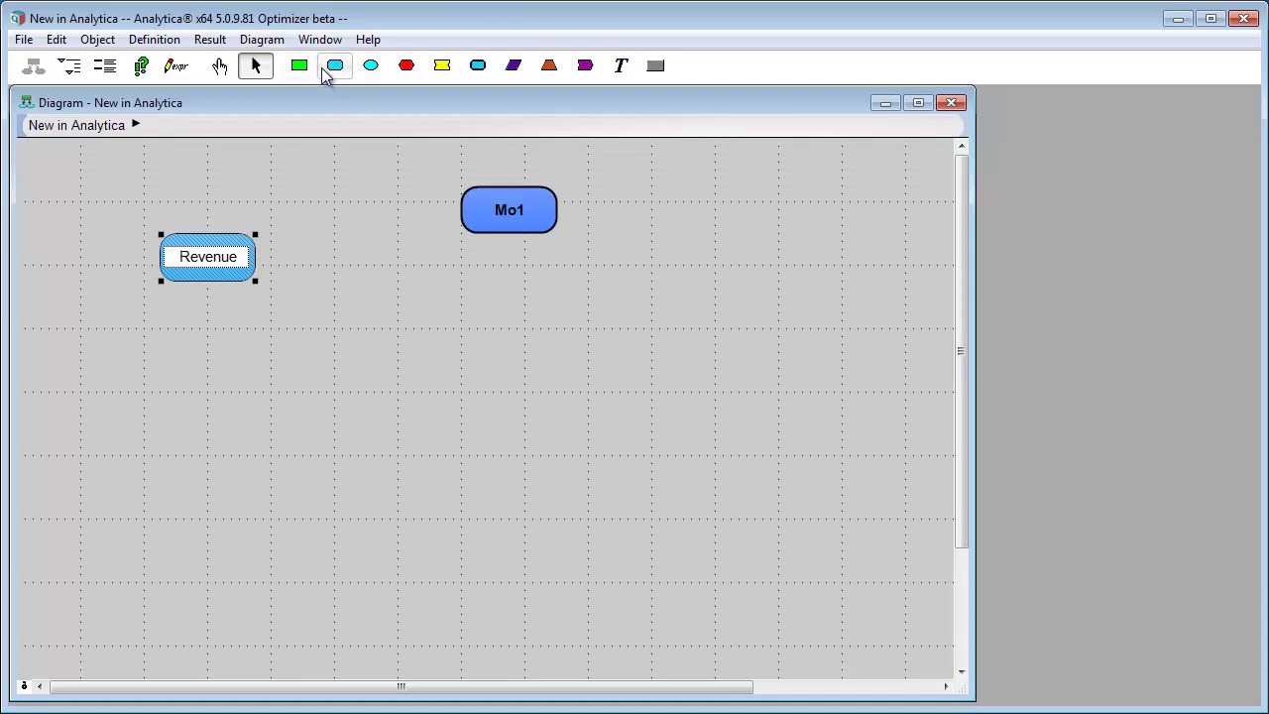
pyautogui.moveTo(335, 67); pyautogui.dragTo(215, 349)
pyautogui.write('Expenses')
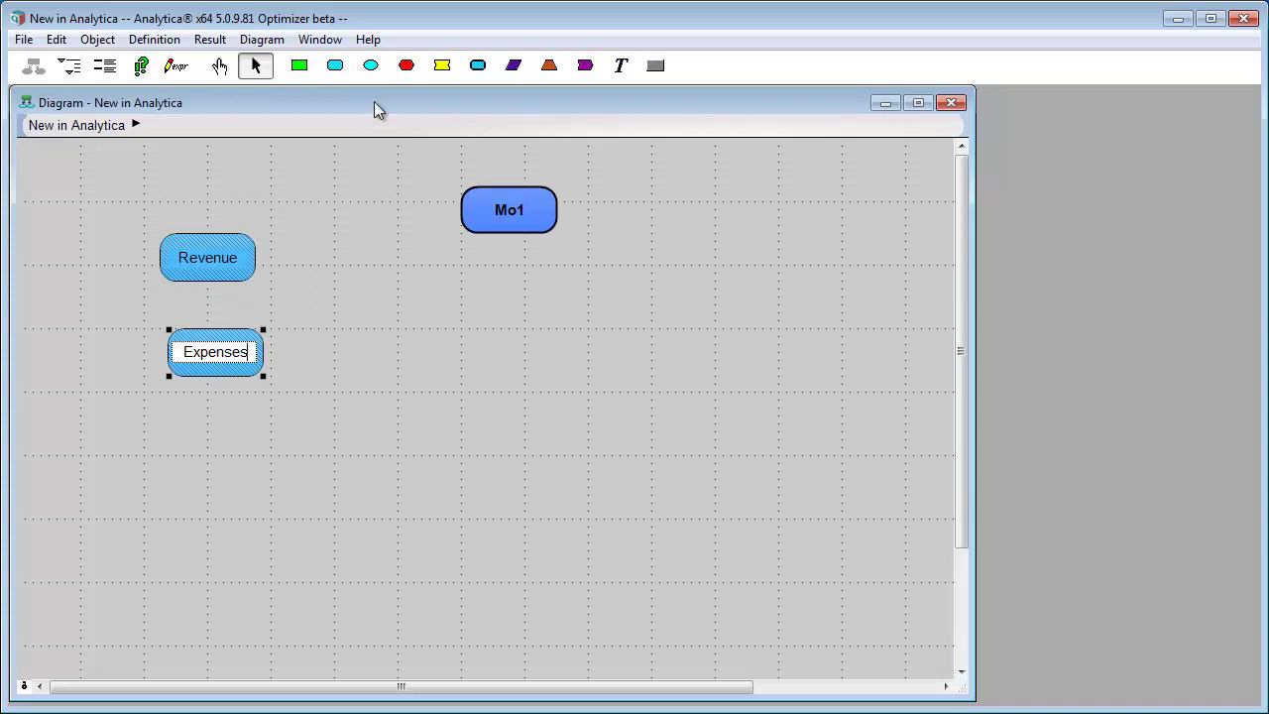
pyautogui.moveTo(404, 68); pyautogui.dragTo(404, 311)
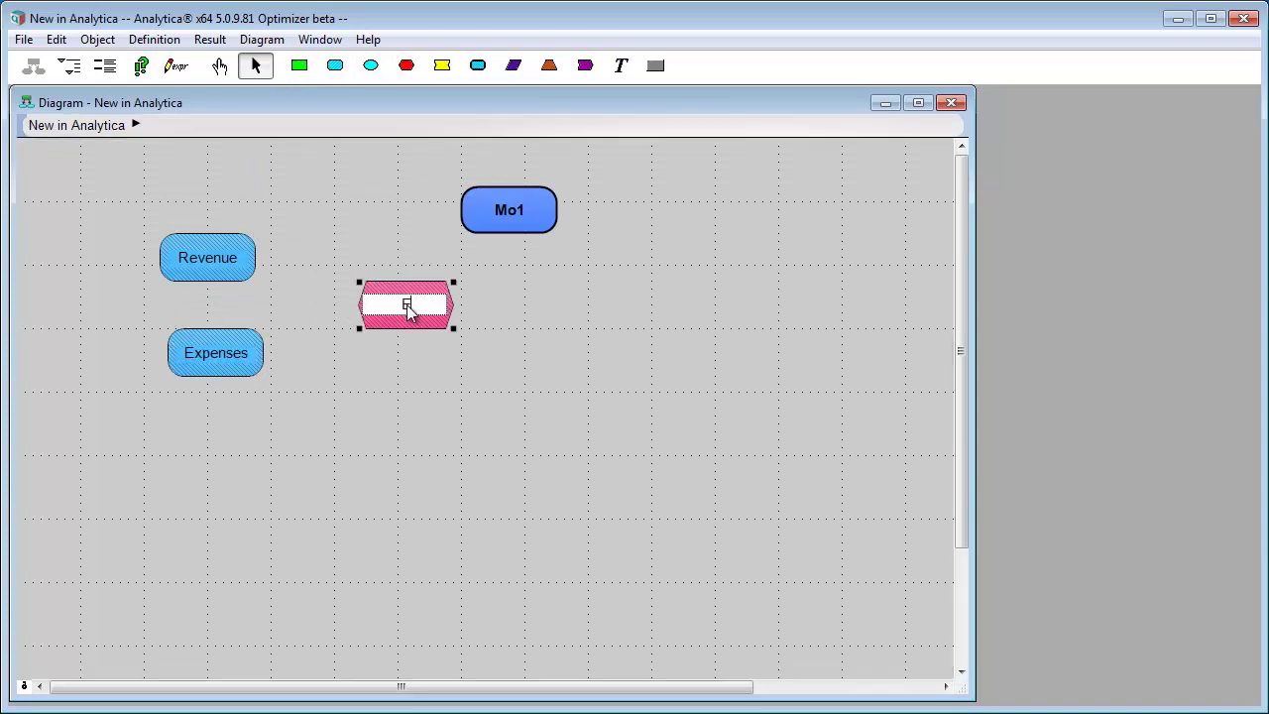
pyautogui.write('Earnings')
pyautogui.click(313, 299)
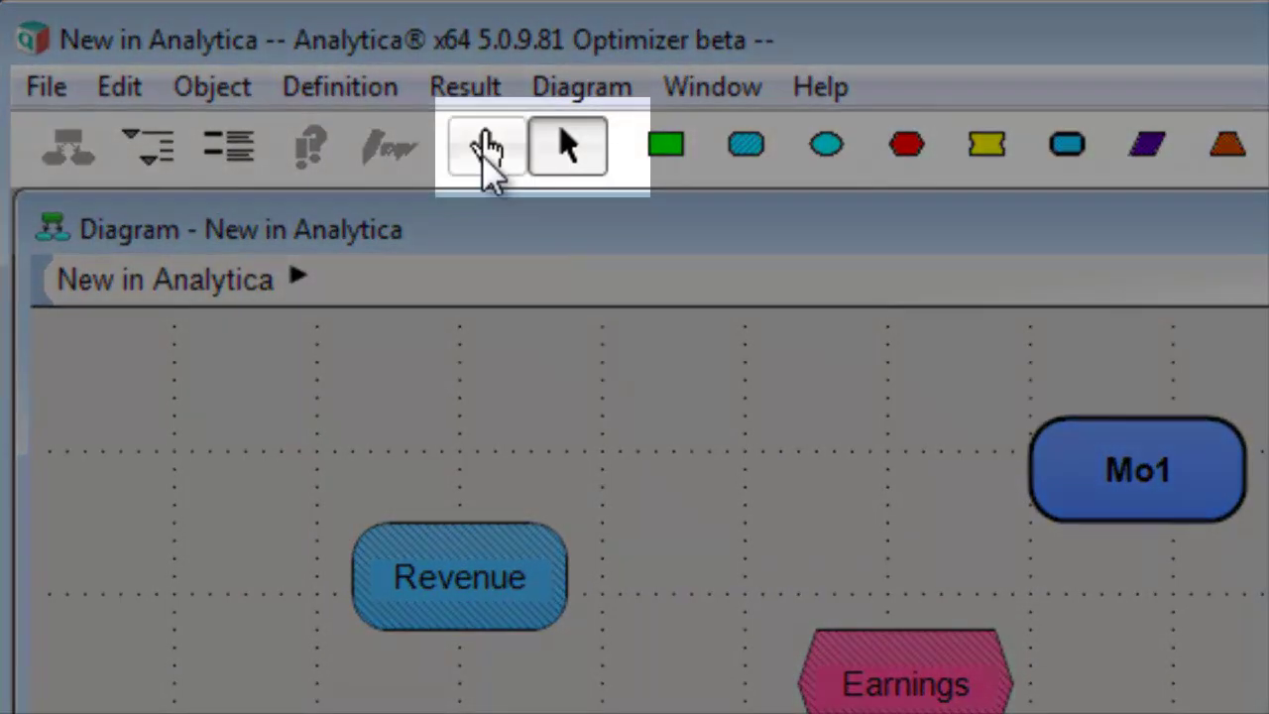
pyautogui.click(486, 149)
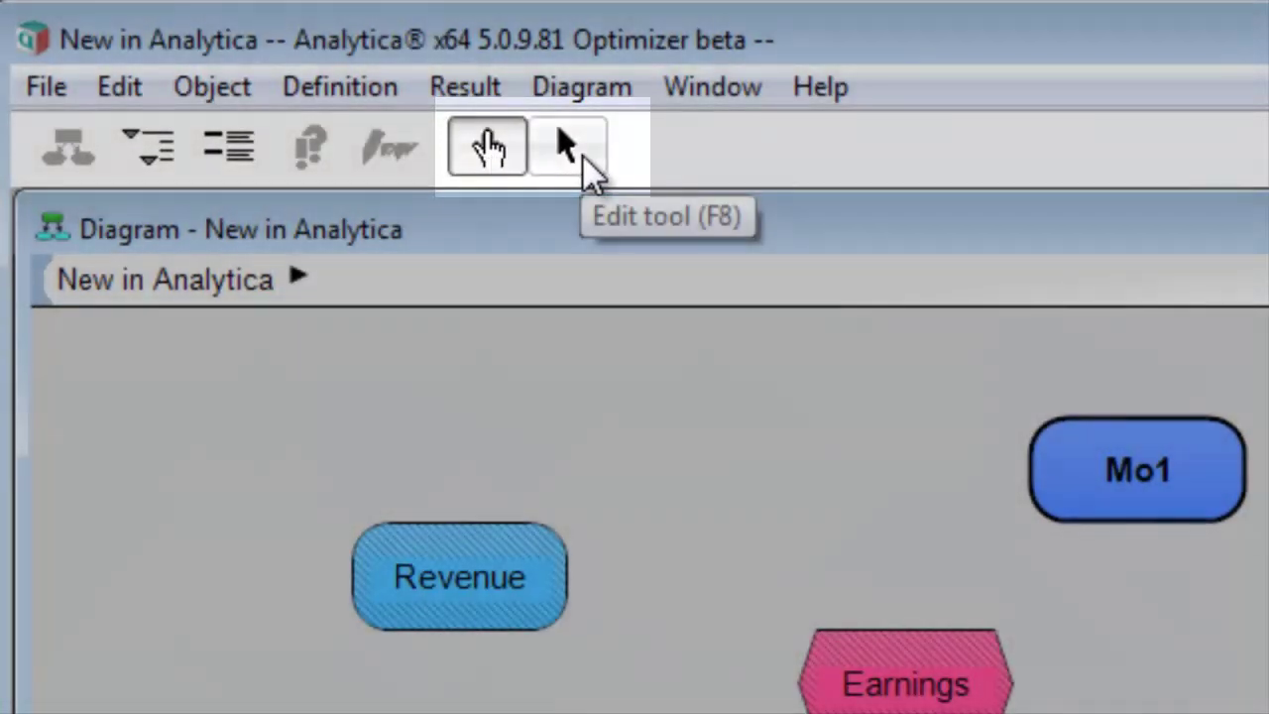
pyautogui.click(584, 158)
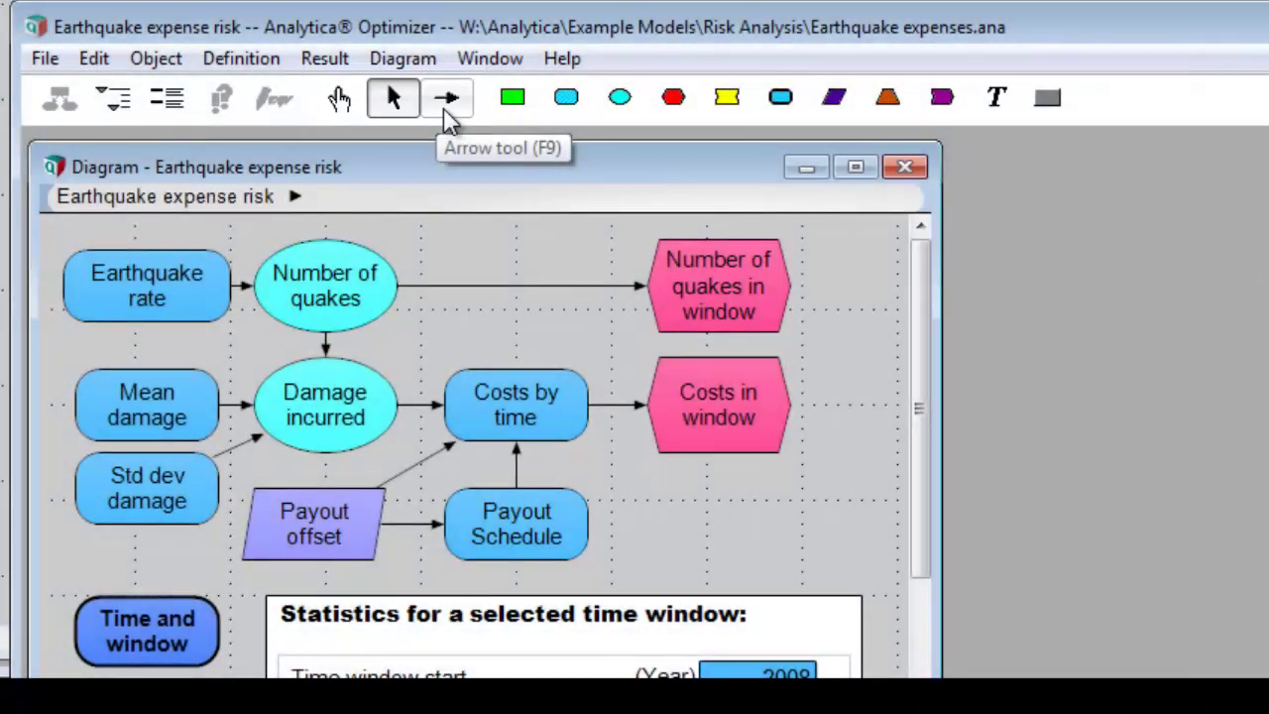
pyautogui.click(448, 117)
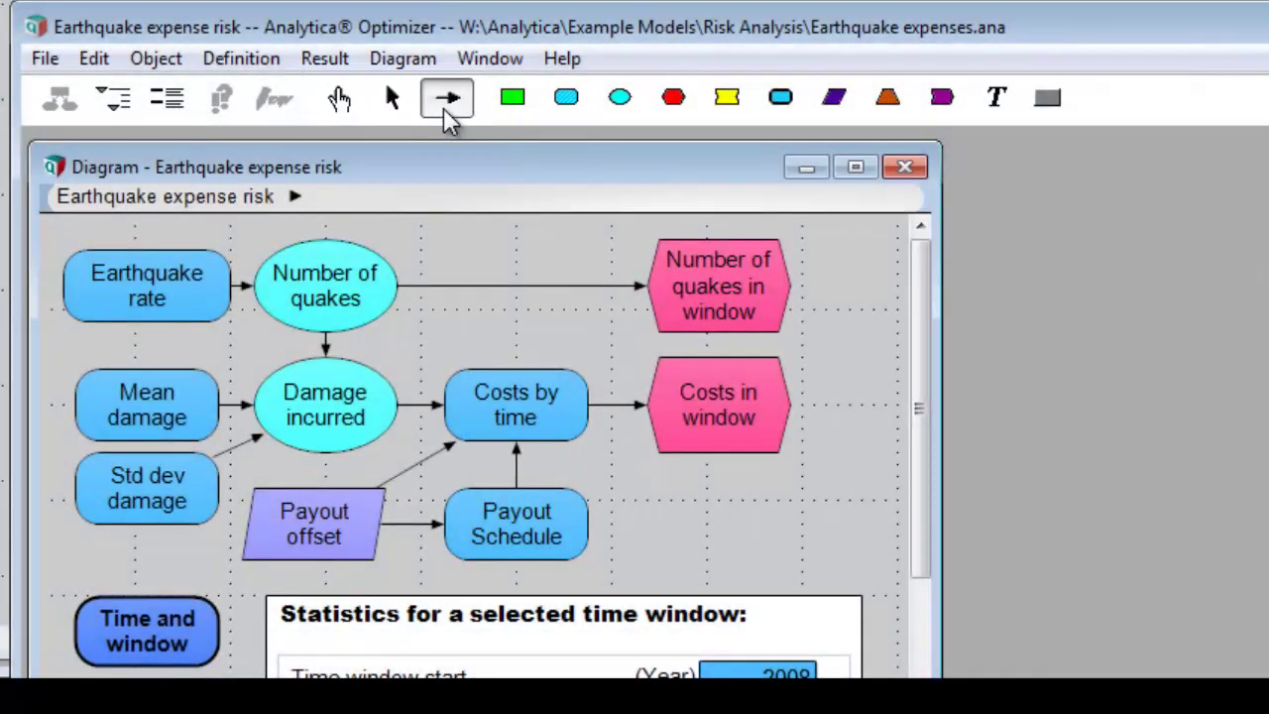
pyautogui.moveTo(317, 280); pyautogui.dragTo(716, 391)
pyautogui.click(392, 99)
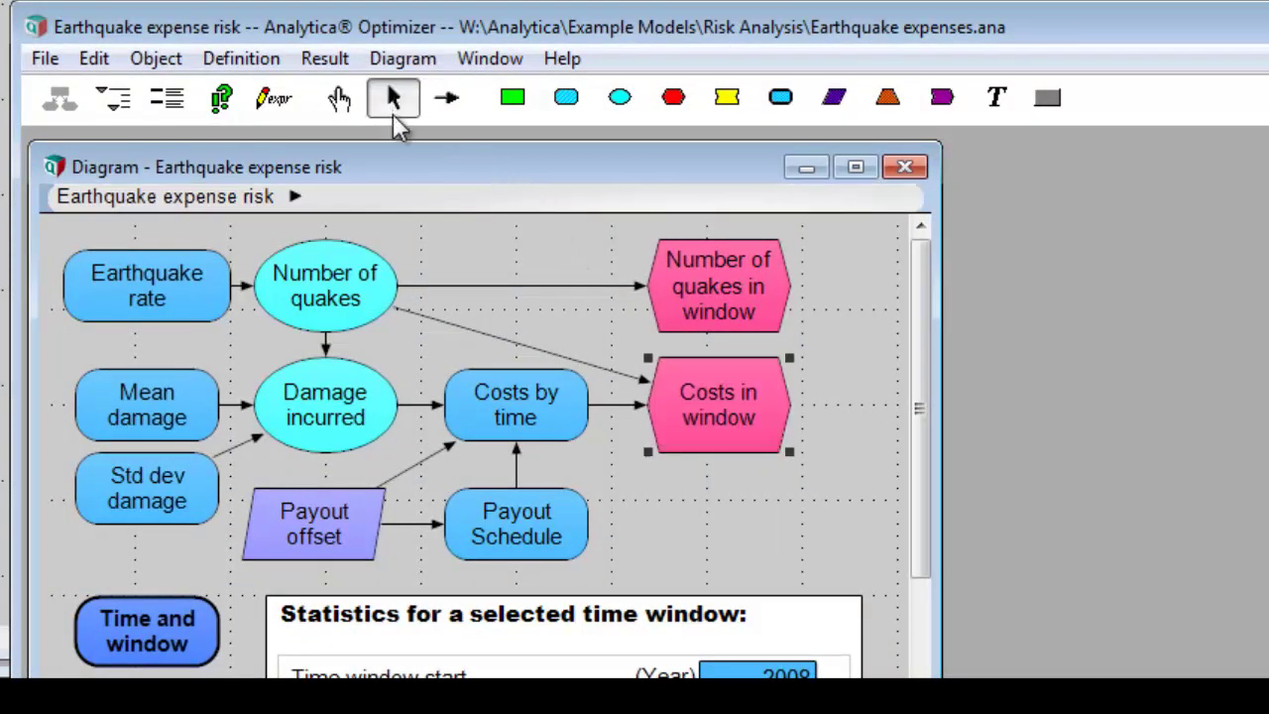
pyautogui.moveTo(315, 296); pyautogui.dragTo(352, 325)
pyautogui.click(447, 102)
pyautogui.moveTo(346, 275); pyautogui.dragTo(674, 392)
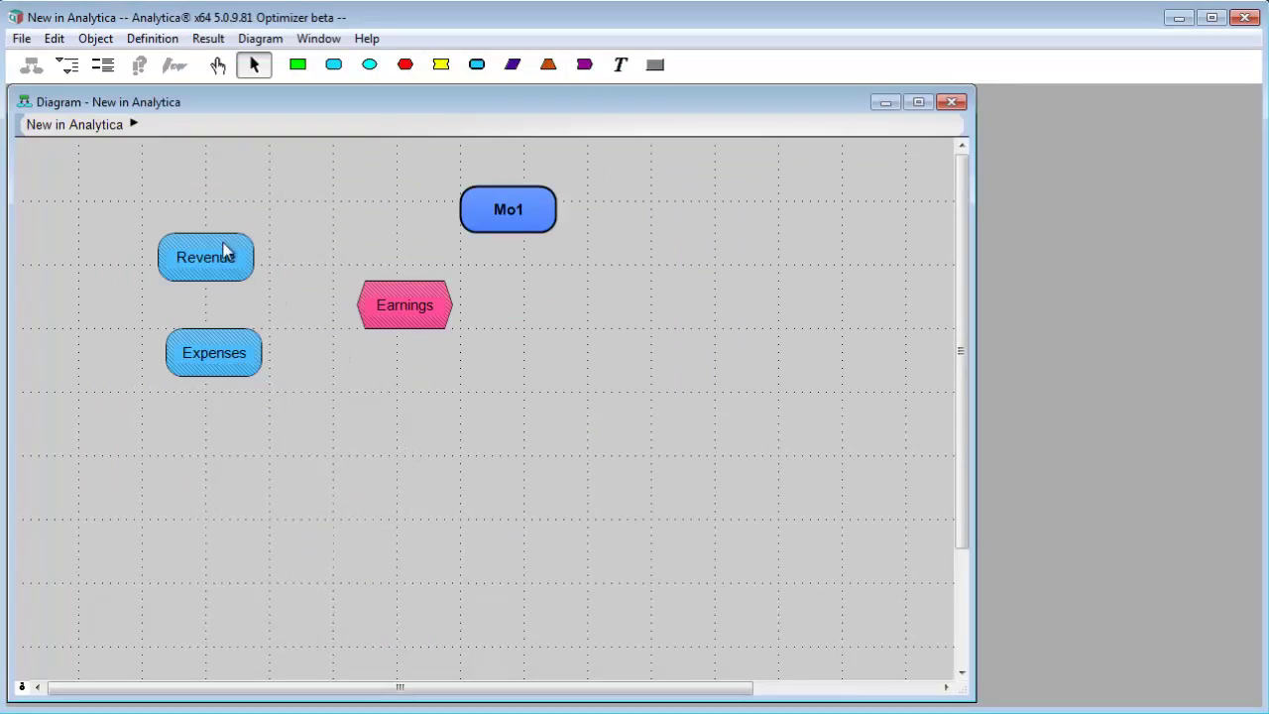
pyautogui.moveTo(223, 243)
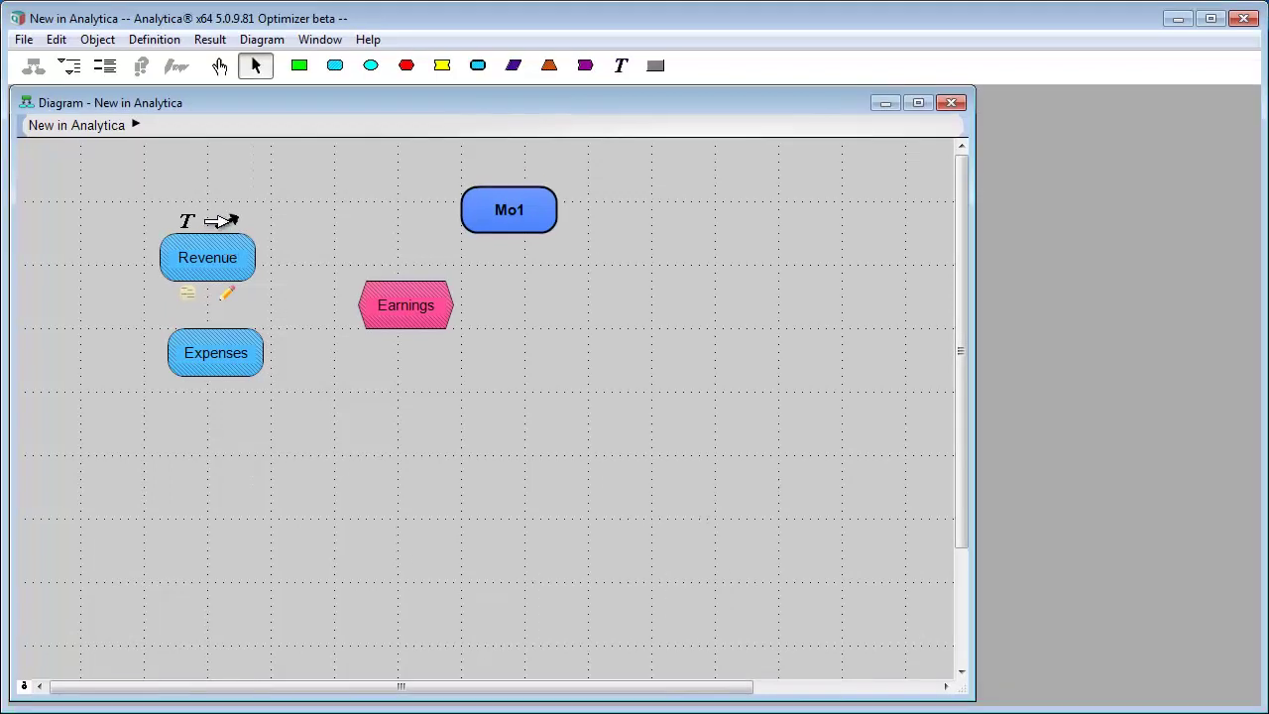
pyautogui.moveTo(223, 220); pyautogui.dragTo(389, 307)
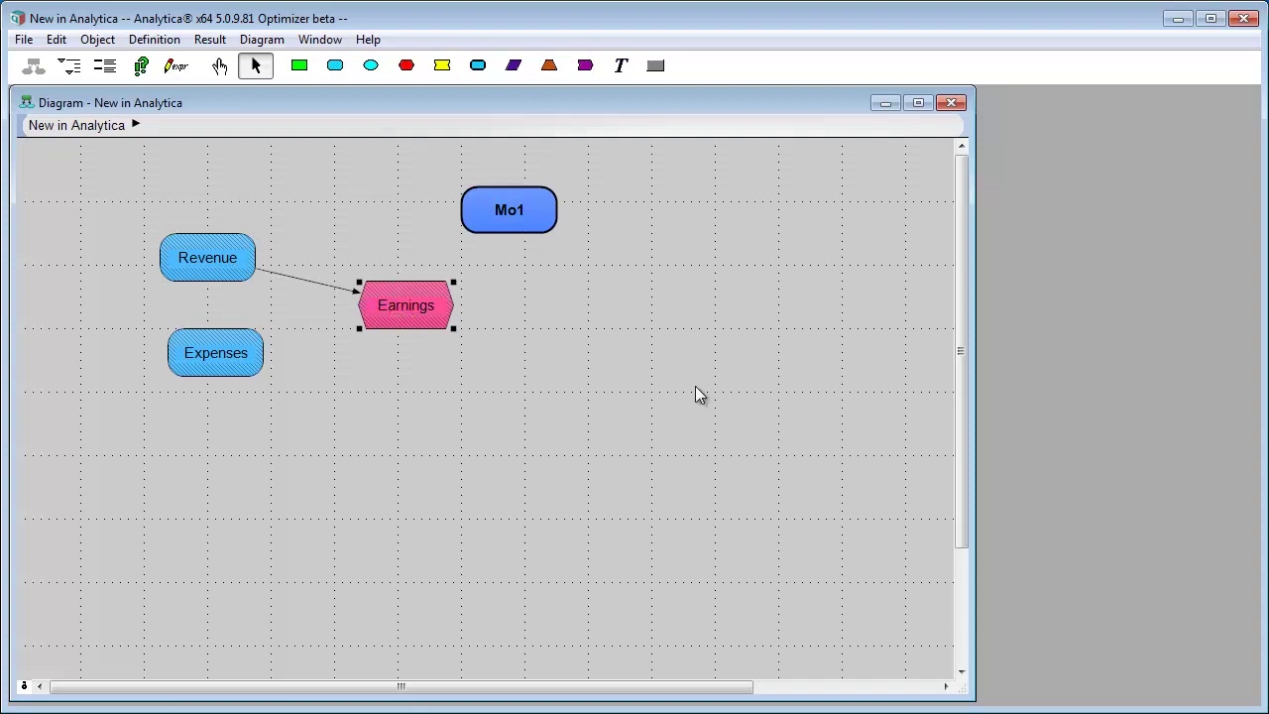
pyautogui.moveTo(244, 258)
pyautogui.moveTo(223, 221); pyautogui.dragTo(396, 309)
pyautogui.moveTo(123, 194); pyautogui.dragTo(297, 392)
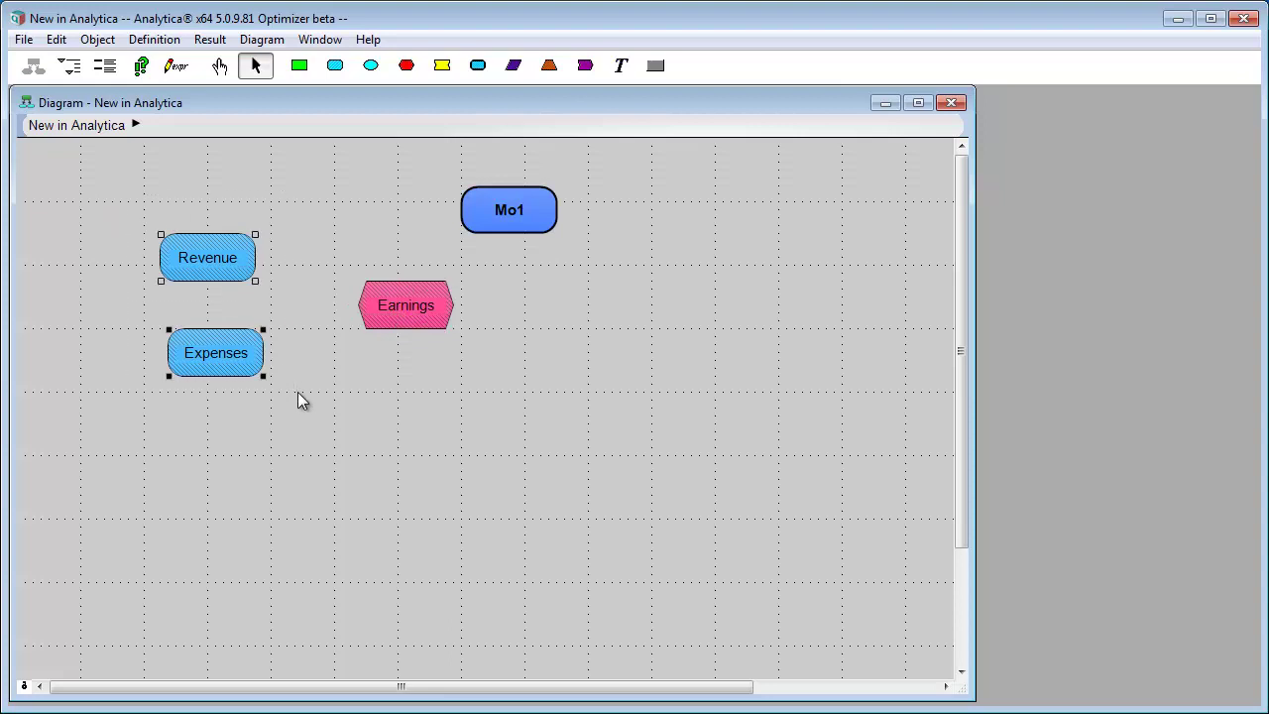
pyautogui.moveTo(244, 354)
pyautogui.moveTo(235, 317); pyautogui.dragTo(402, 309)
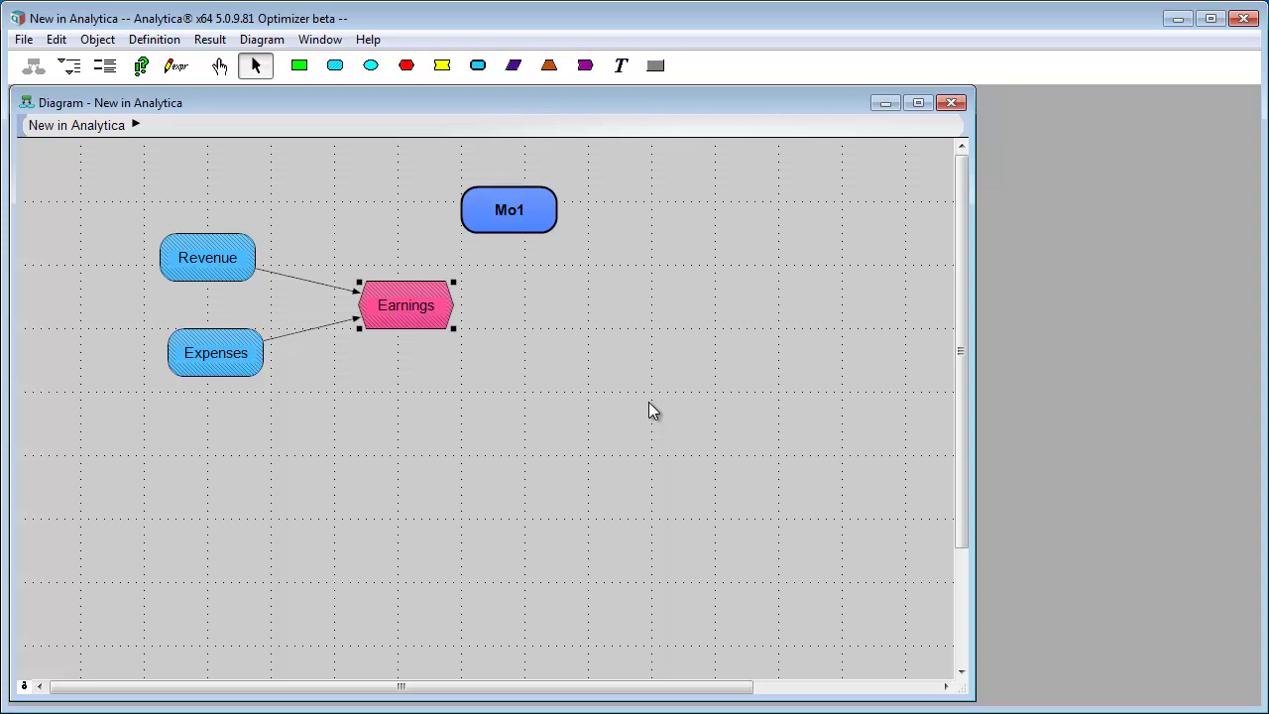
# Move the Revenue node higher and the Expenses node lower on the diagram
pyautogui.click(221, 349)
pyautogui.click(182, 256)
pyautogui.click(220, 357)
pyautogui.click(231, 262)
pyautogui.moveTo(231, 262); pyautogui.dragTo(231, 246)
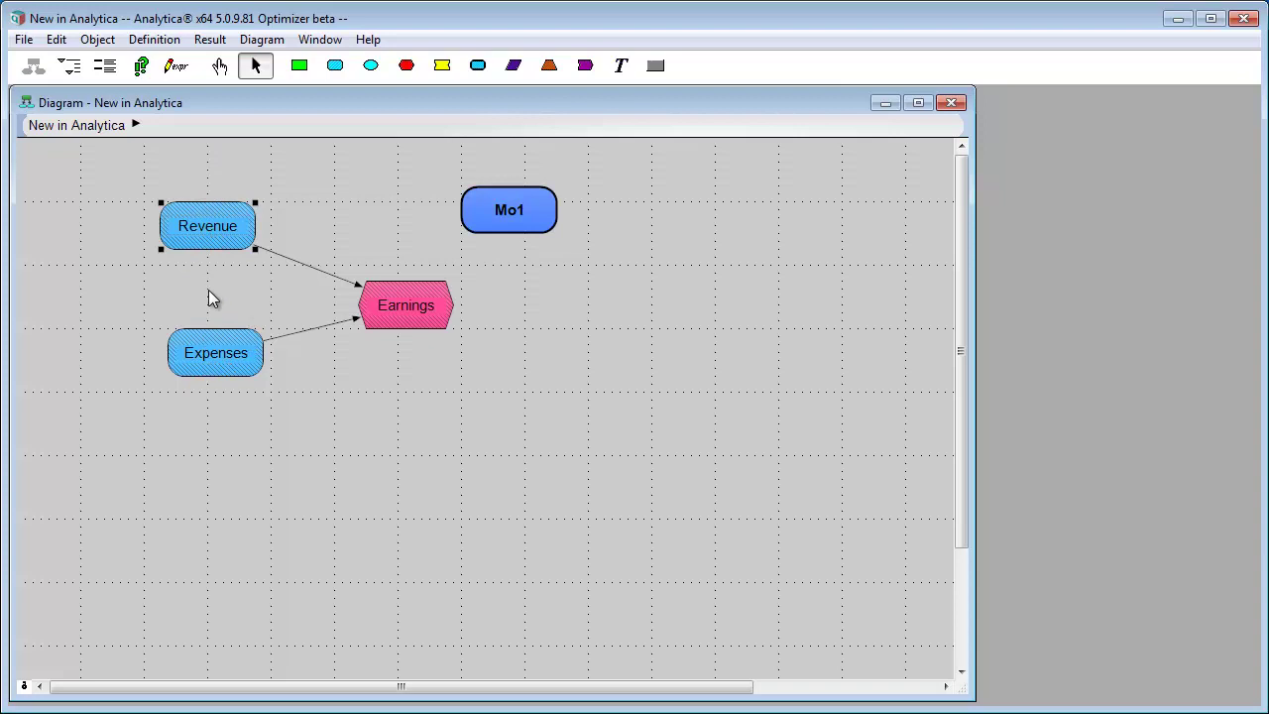
pyautogui.moveTo(208, 347); pyautogui.dragTo(210, 418)
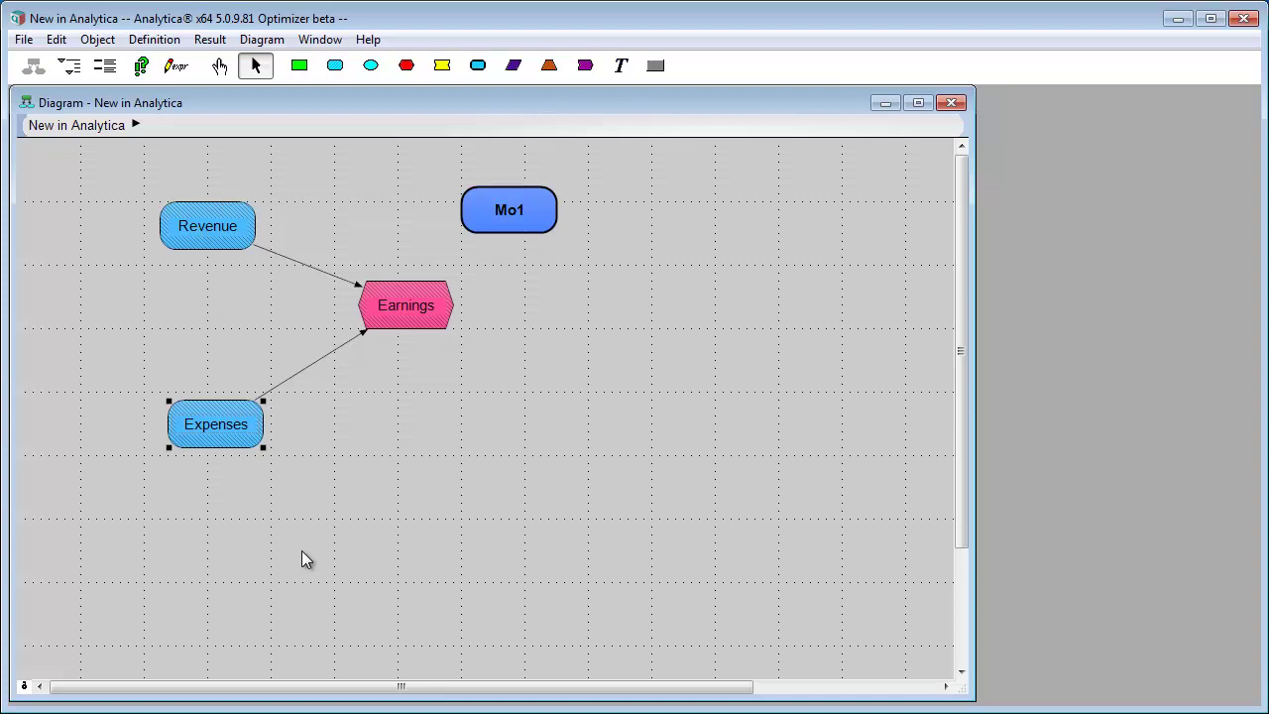
# Return Revenue and Expenses to their original spots and open Revenue's title for editing
pyautogui.click(206, 247)
pyautogui.moveTo(207, 250); pyautogui.dragTo(209, 286)
pyautogui.moveTo(221, 436); pyautogui.dragTo(205, 351)
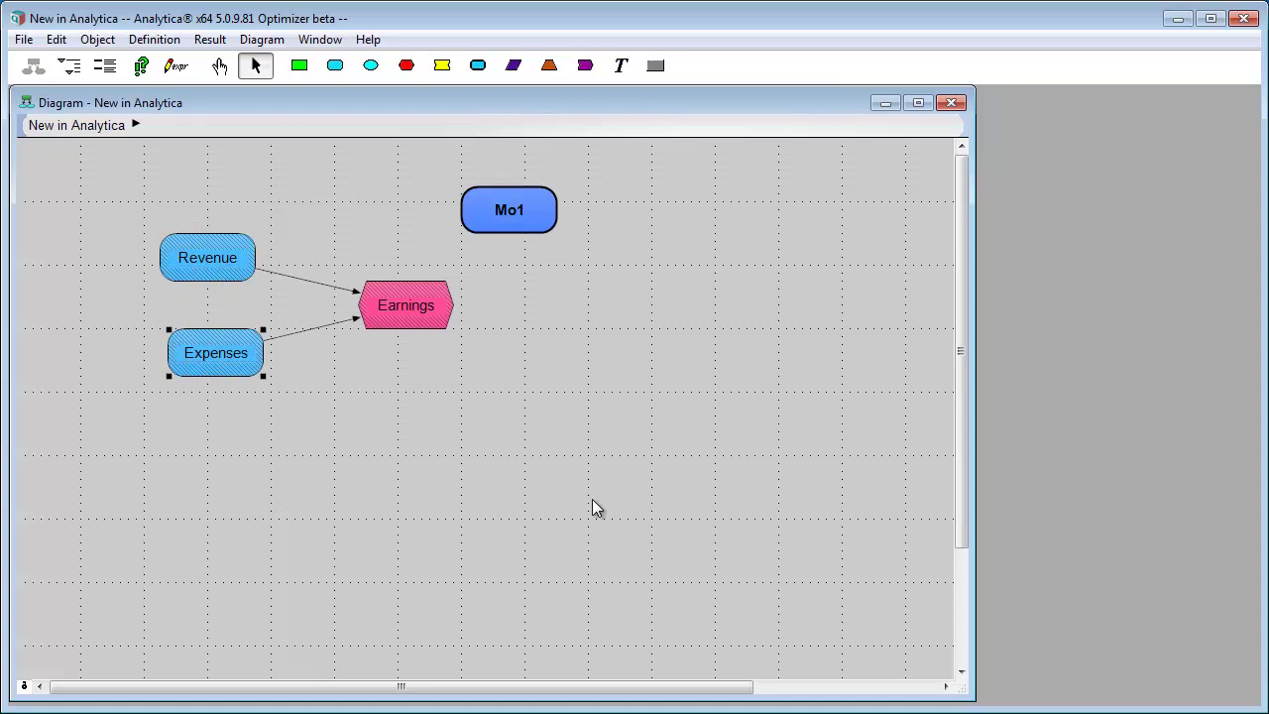
pyautogui.moveTo(236, 281)
pyautogui.click(188, 222)
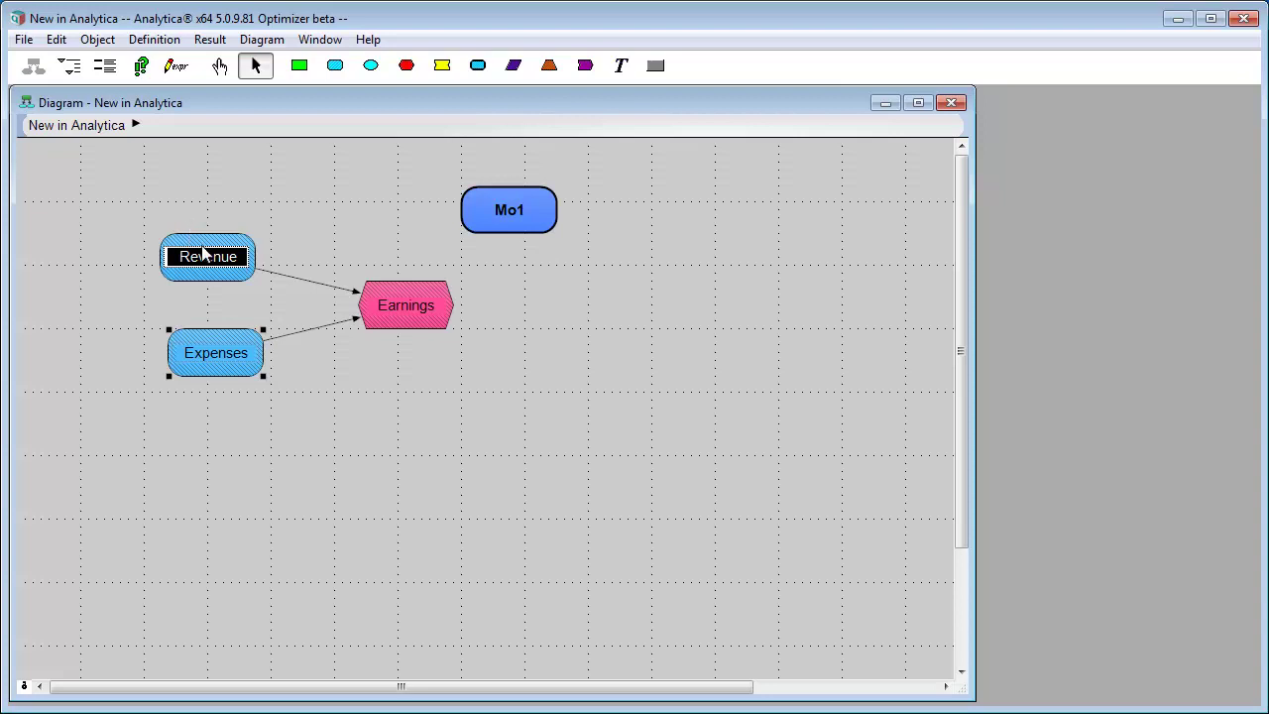
pyautogui.click(203, 253)
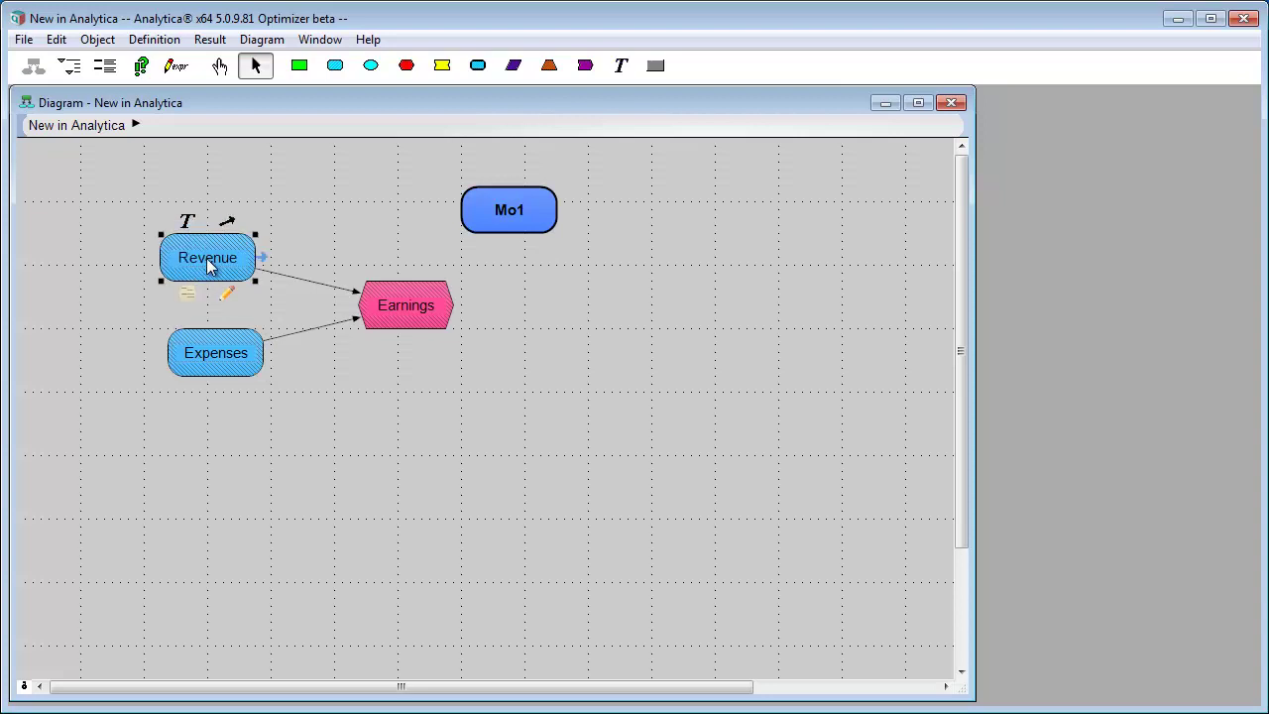
pyautogui.click(208, 258)
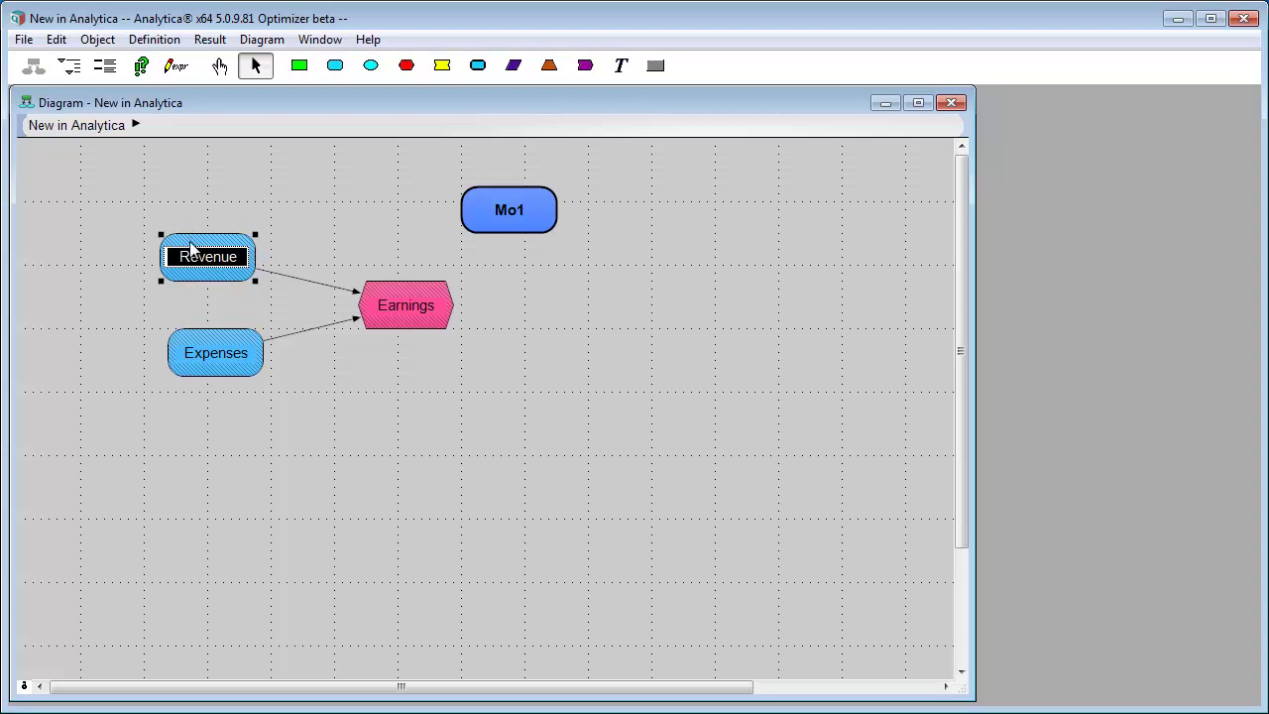
pyautogui.click(191, 249)
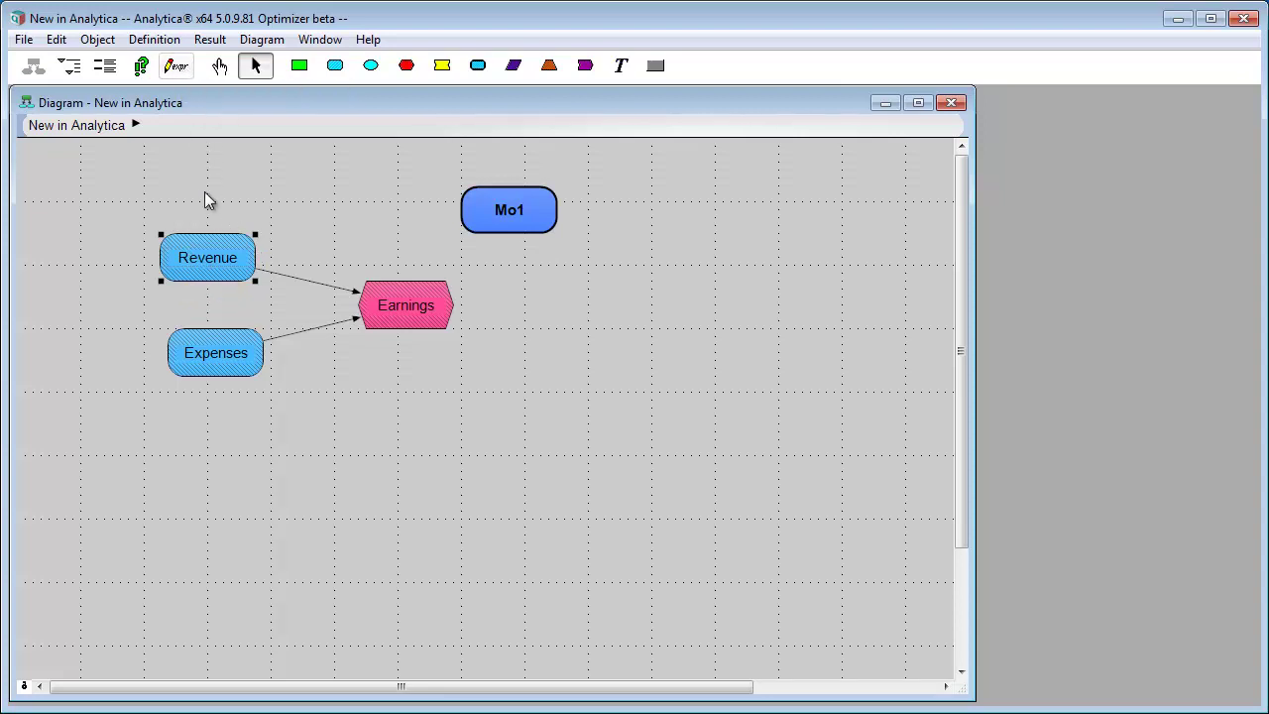
# Define Revenue as Table(Time) and check its table of zeros for Time 0–2
pyautogui.click(230, 295)
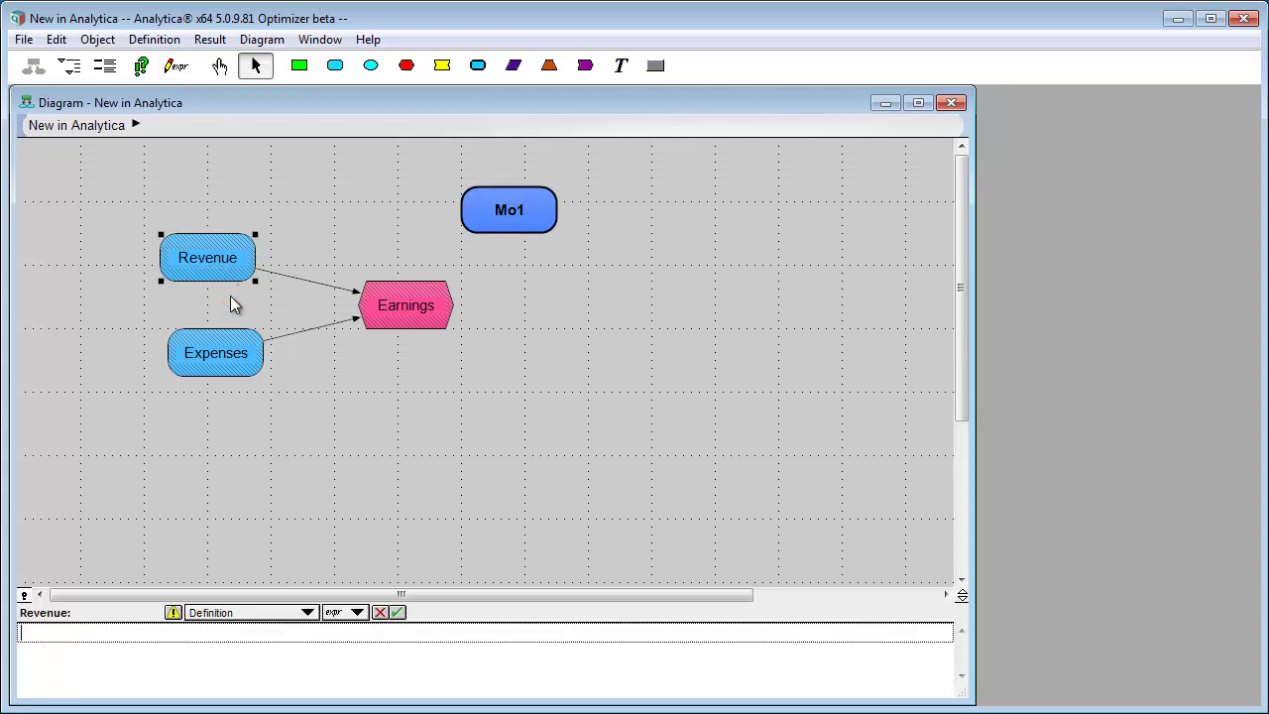
pyautogui.write('Table(Time)')
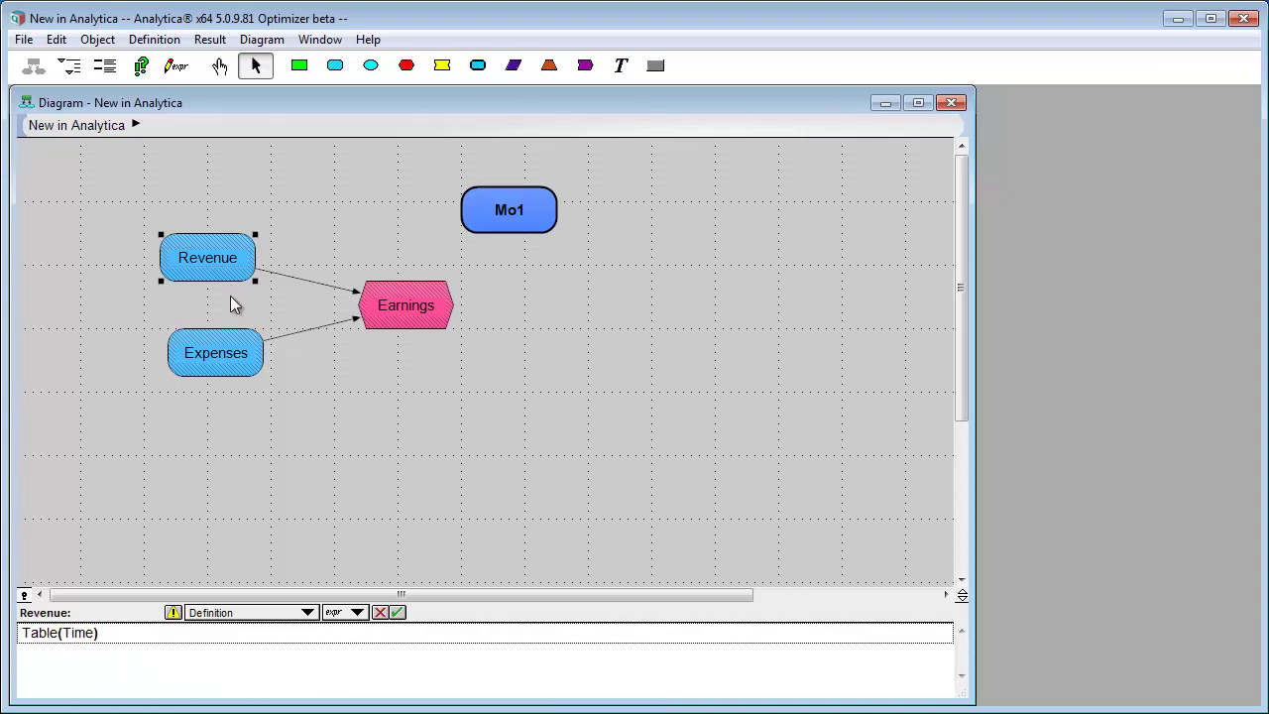
pyautogui.press('Return')
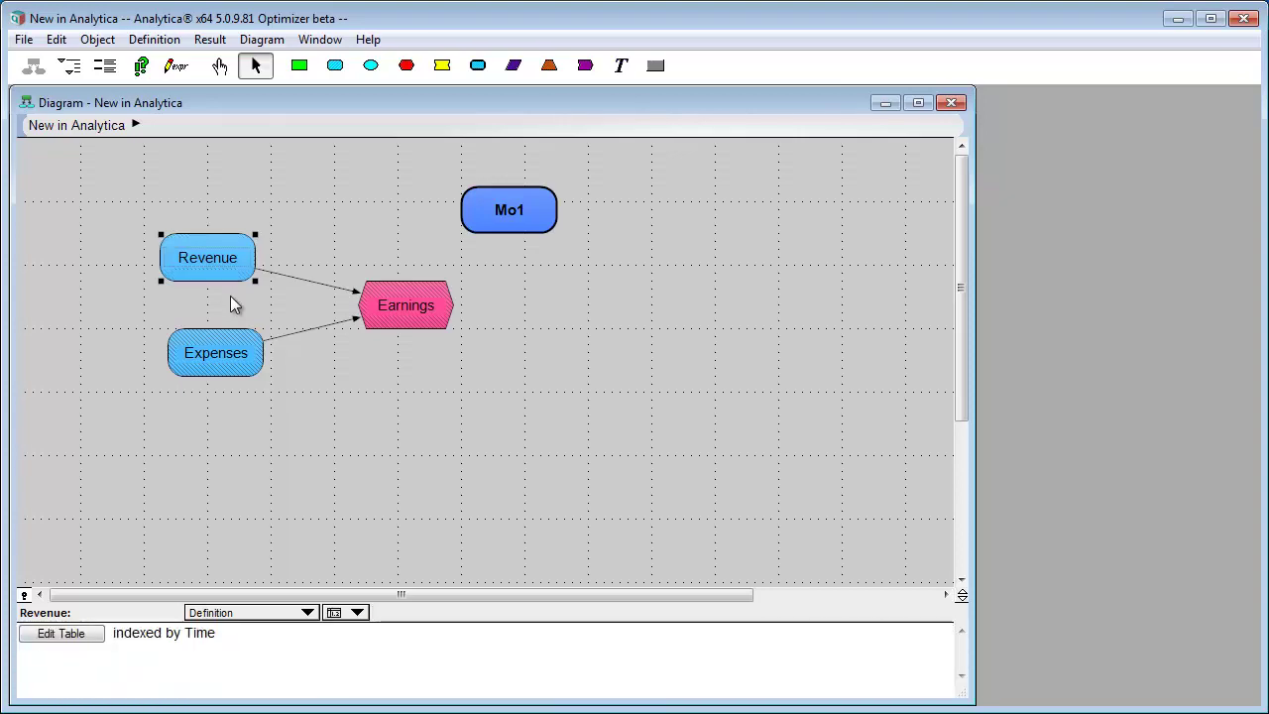
pyautogui.moveTo(218, 262)
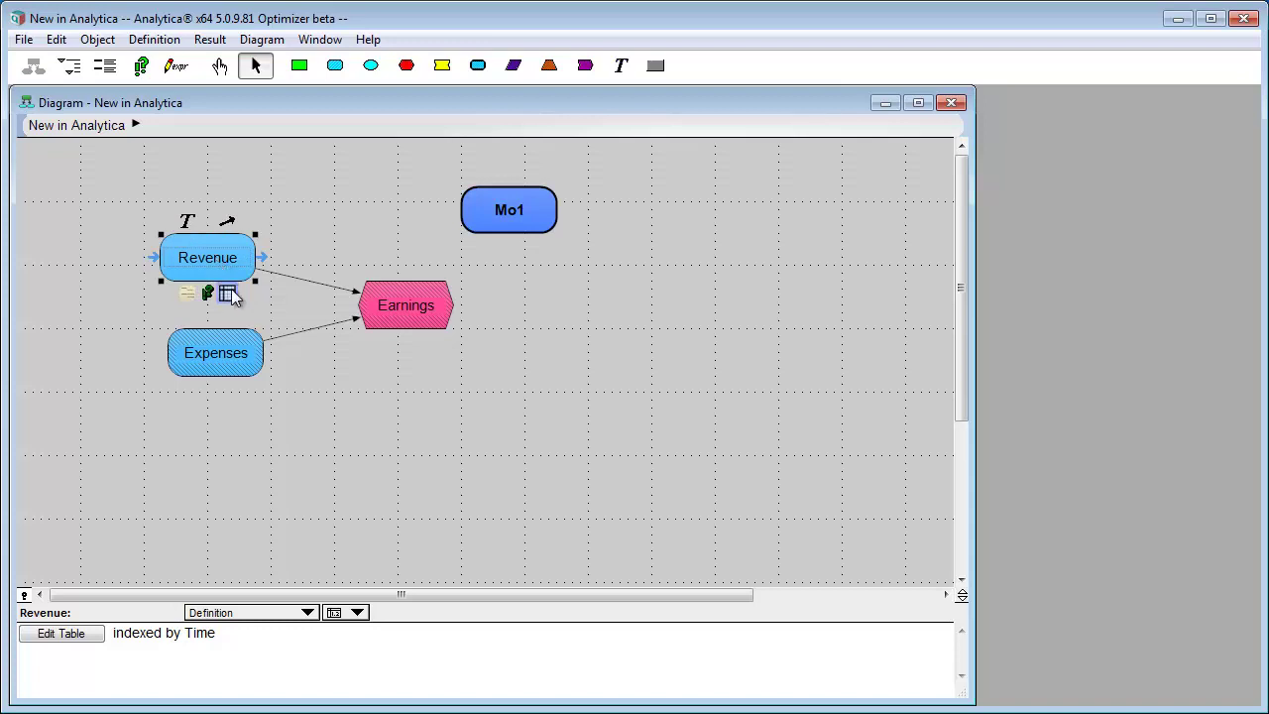
pyautogui.click(227, 293)
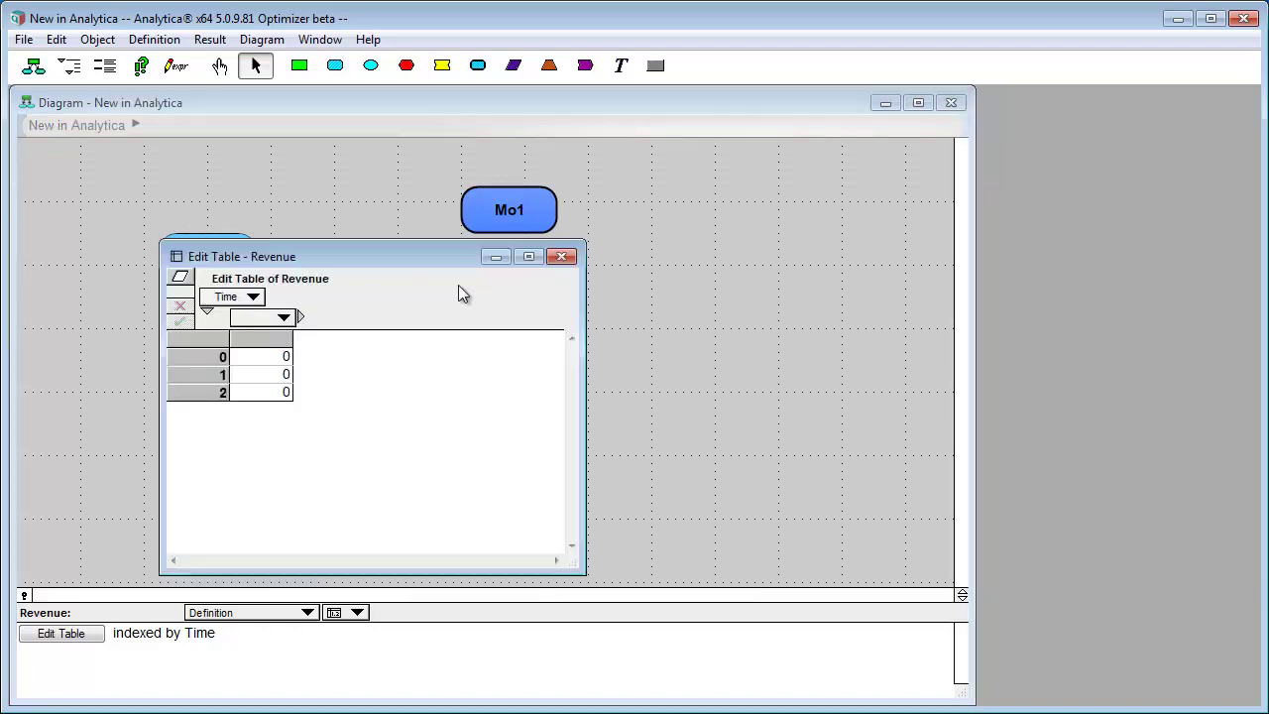
pyautogui.click(561, 257)
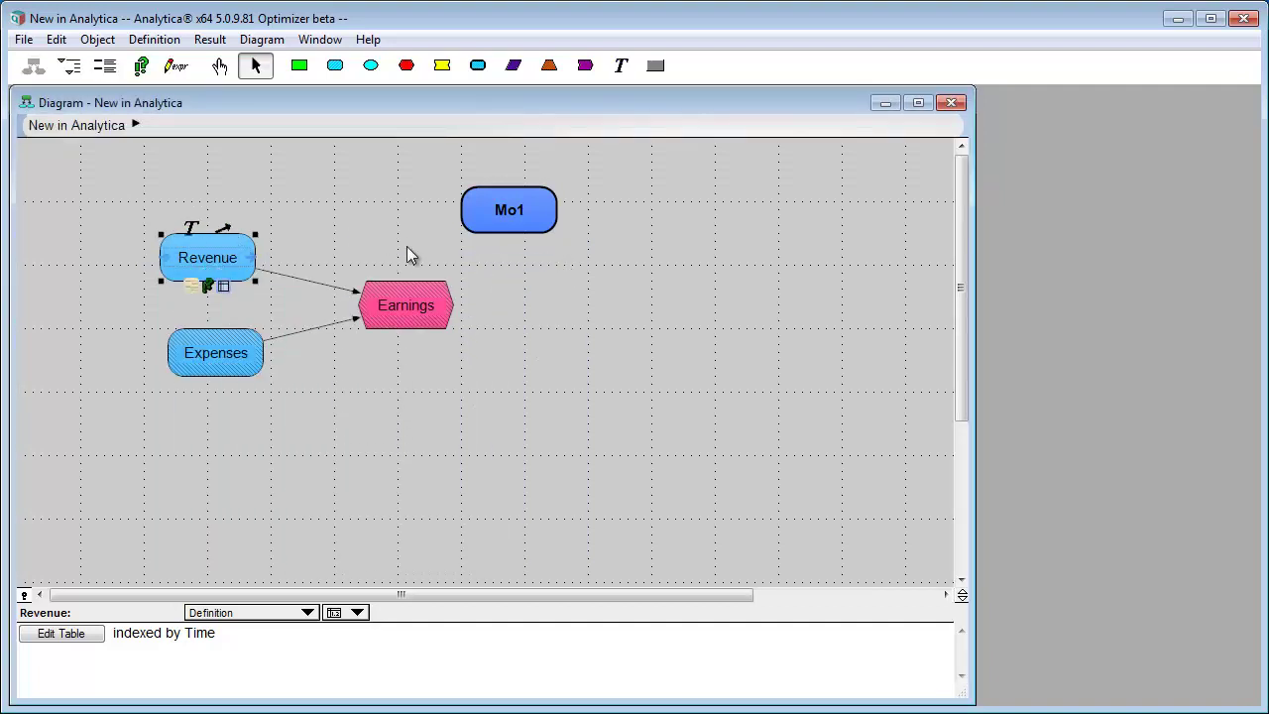
pyautogui.moveTo(413, 301)
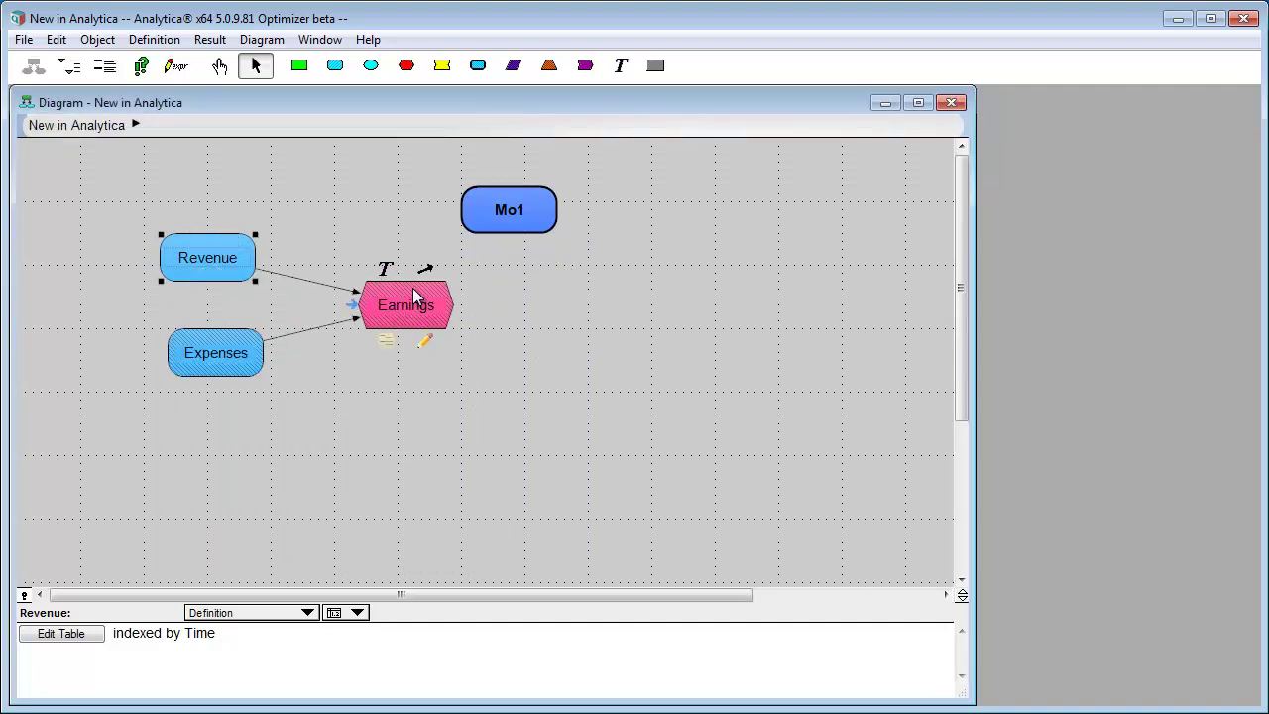
# Give Earnings the description 'Our profit' and the definition Revenue-Expenses
pyautogui.click(384, 347)
pyautogui.click(287, 259)
pyautogui.write('Our profit')
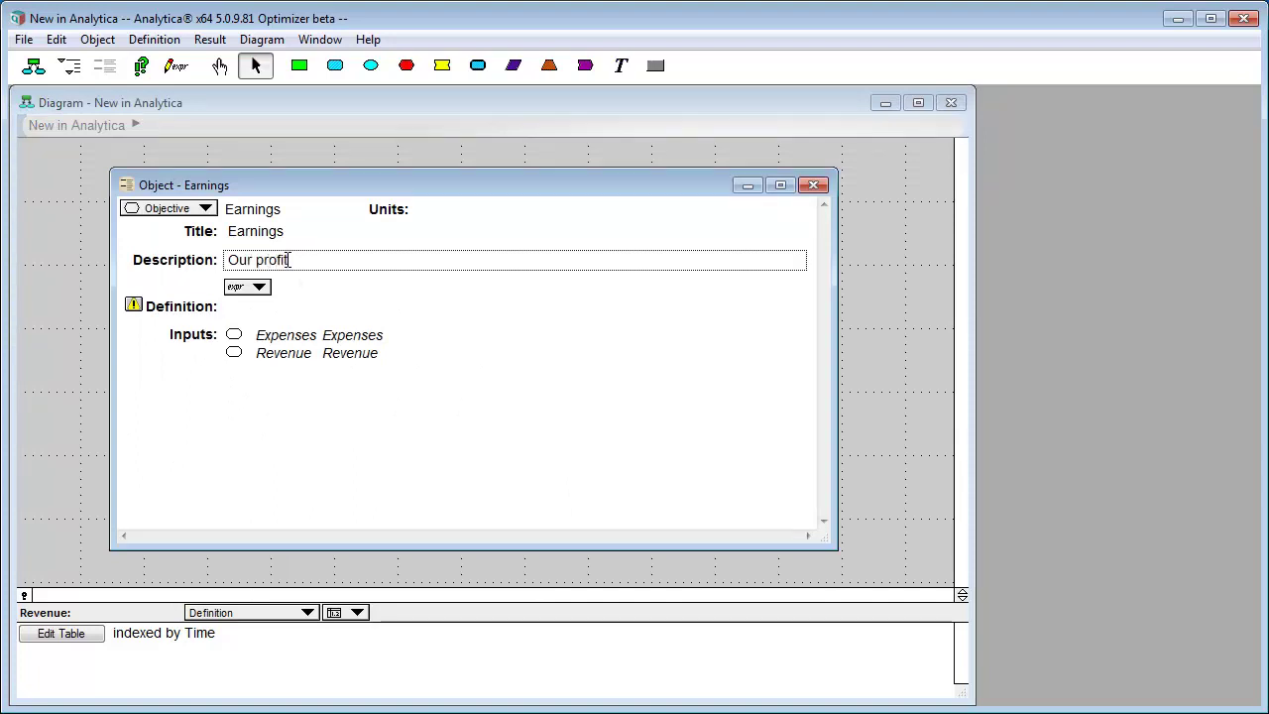
pyautogui.press('Tab')
pyautogui.write('Revenue')
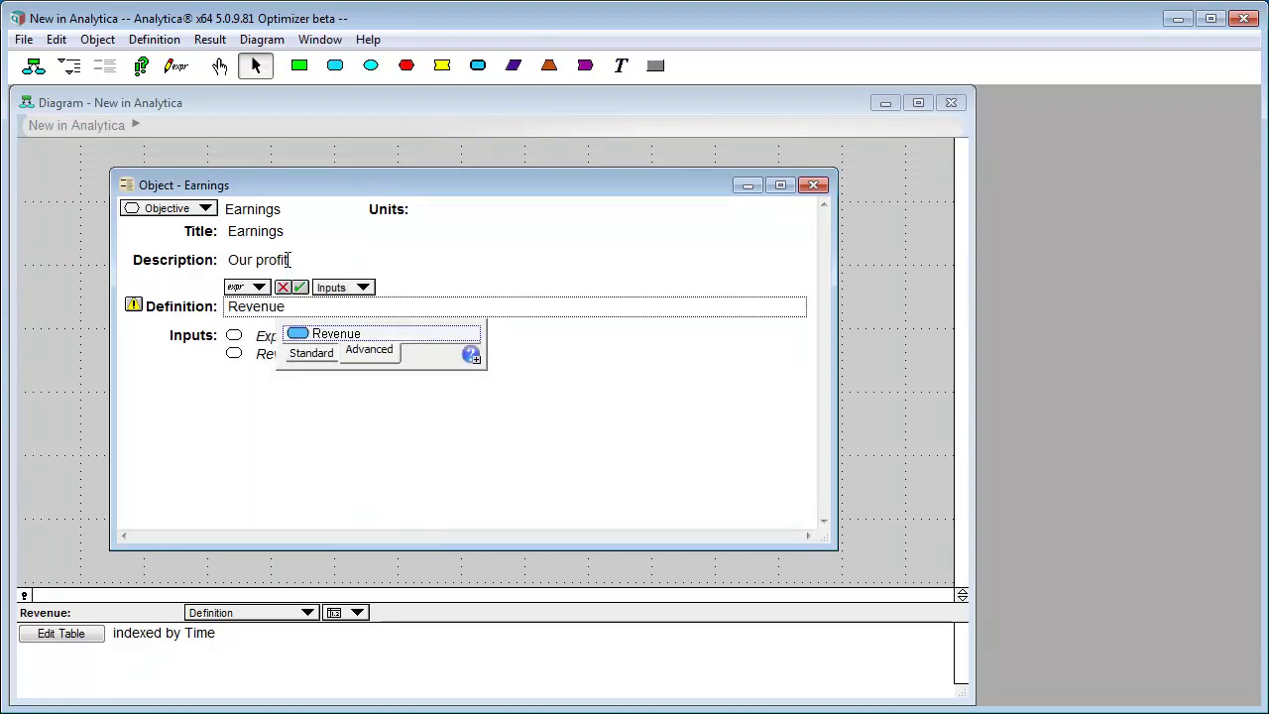
pyautogui.write('-Expenses')
pyautogui.press('Tab')
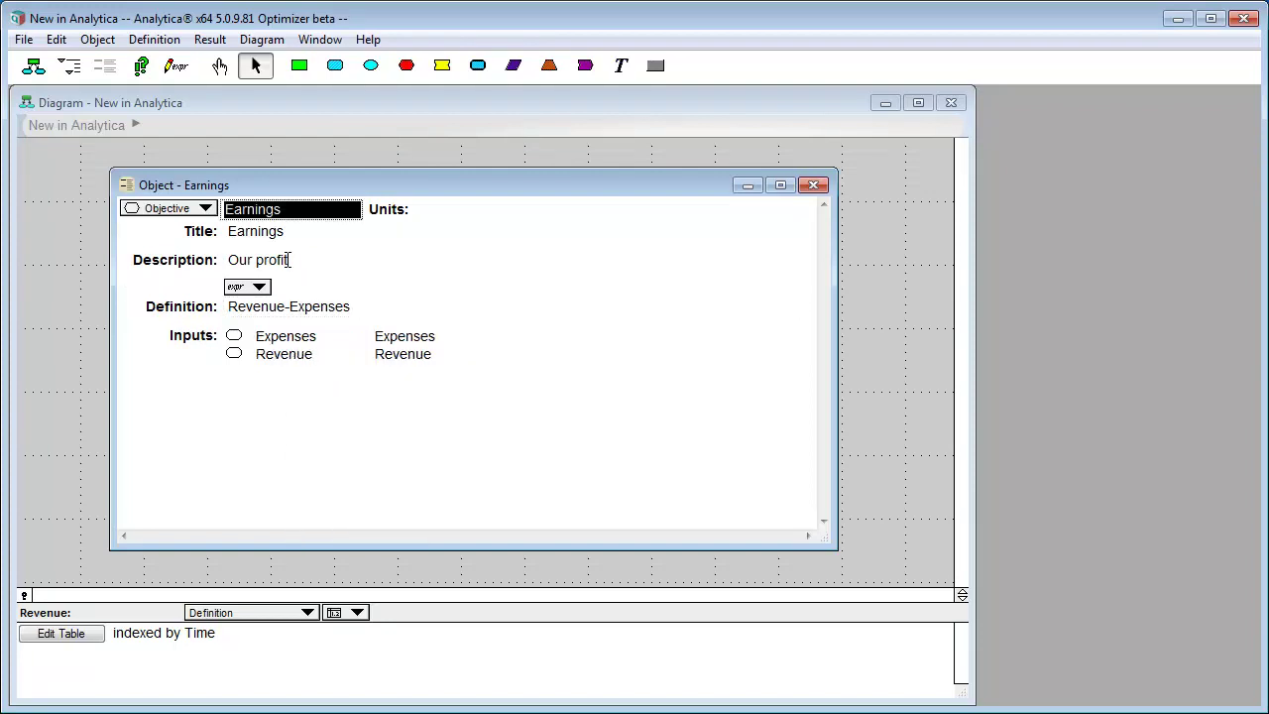
pyautogui.hotkey('ctrl', 'w')
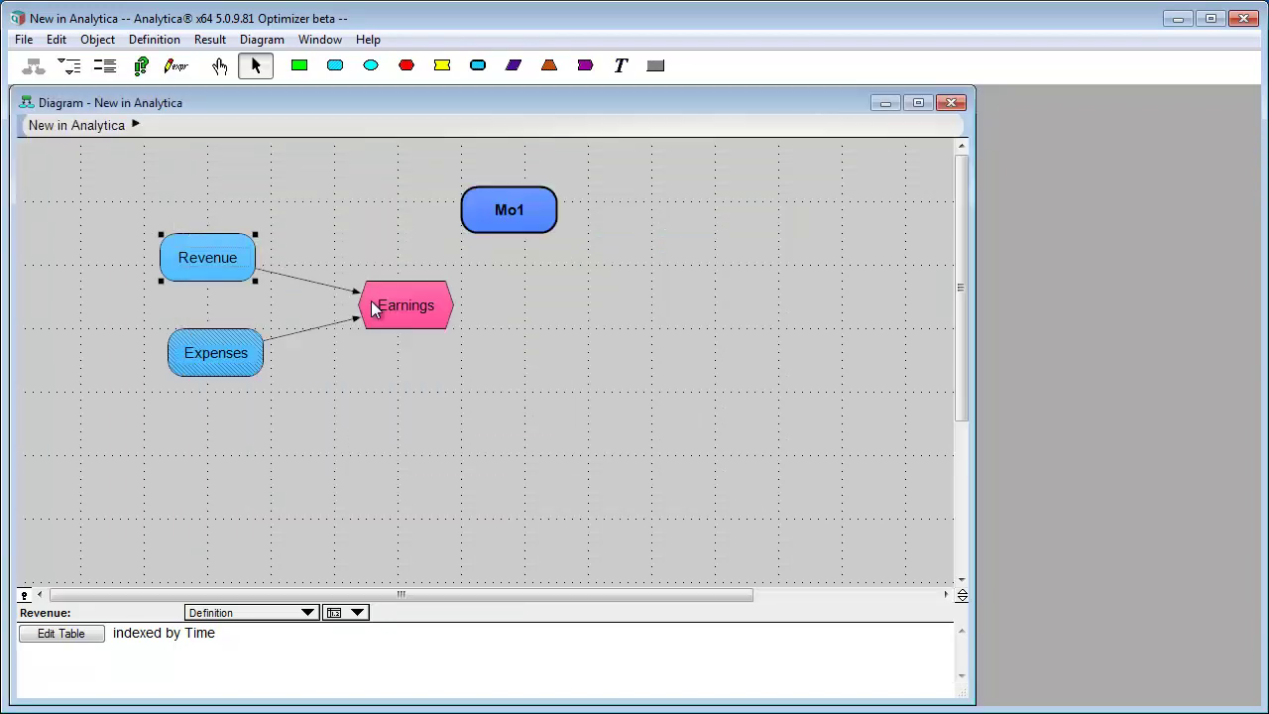
pyautogui.moveTo(355, 309)
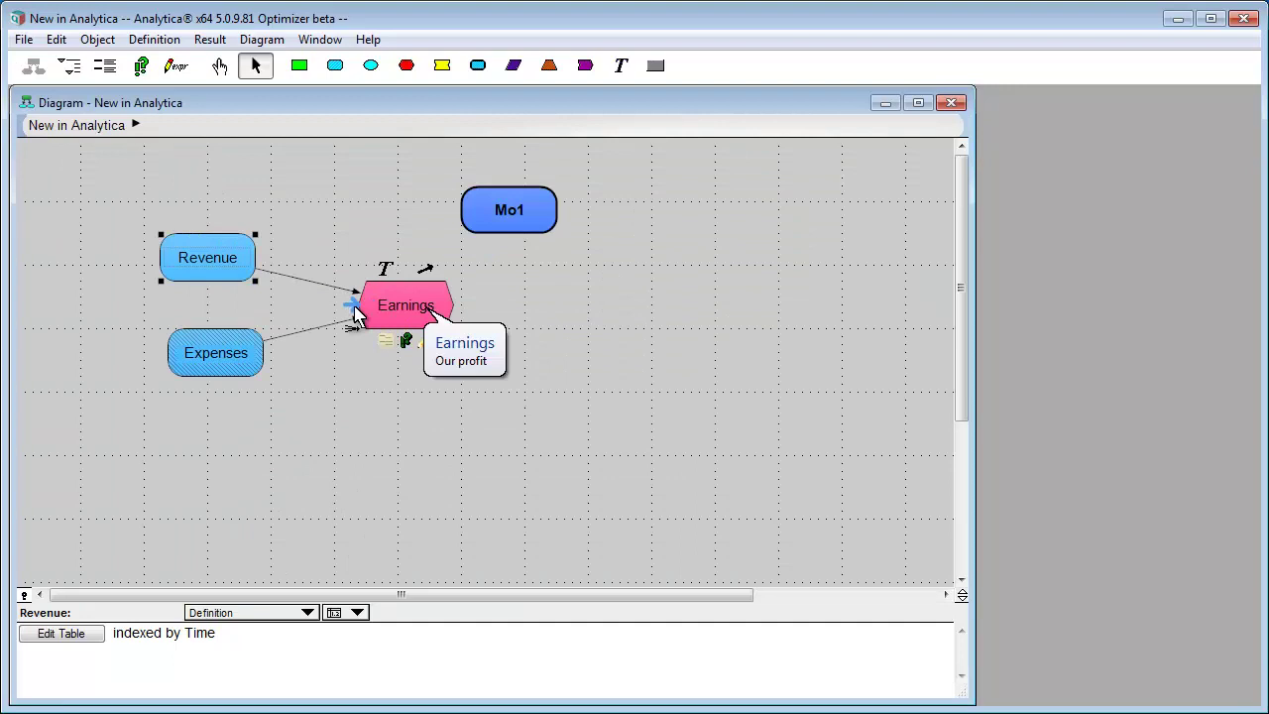
pyautogui.click(355, 309)
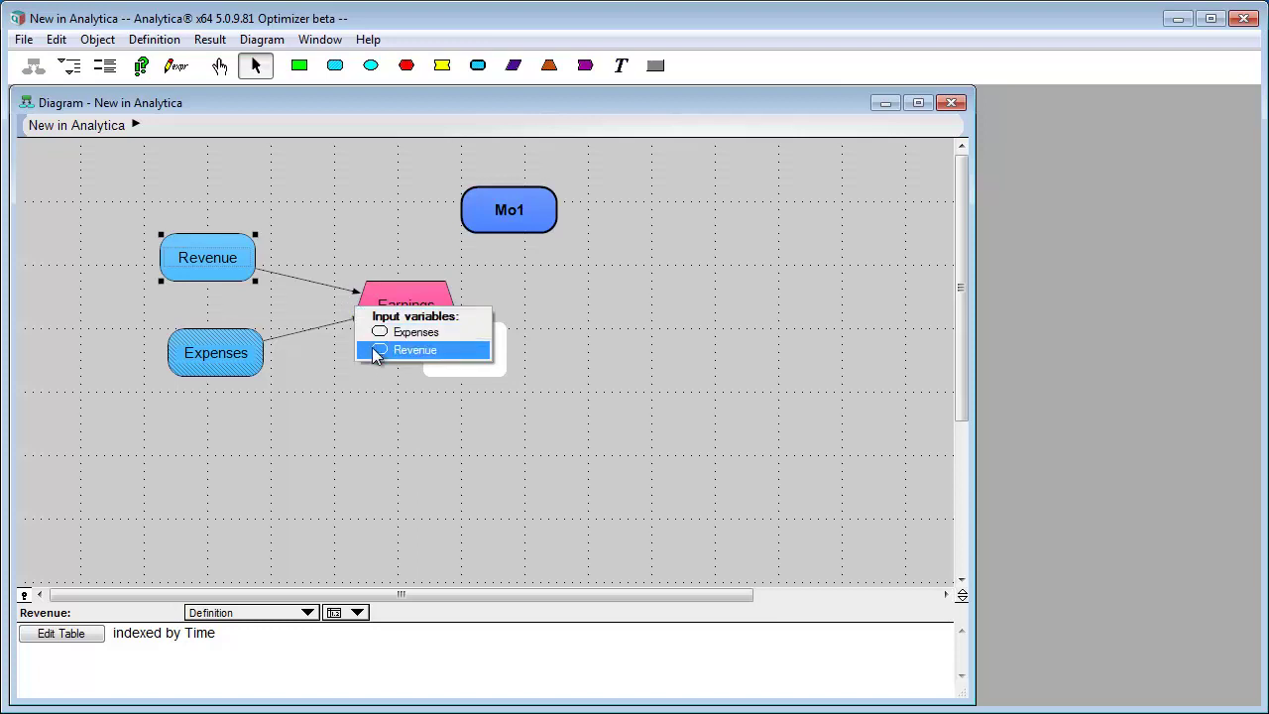
pyautogui.click(238, 255)
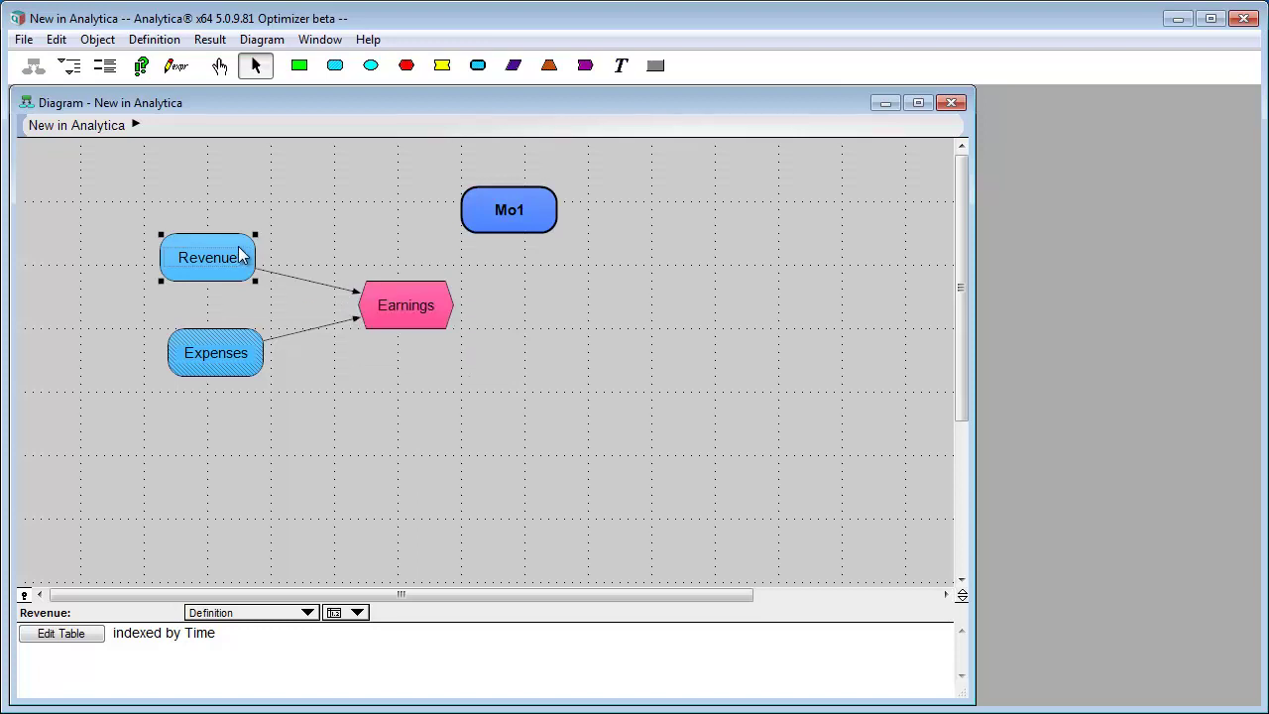
pyautogui.moveTo(236, 248)
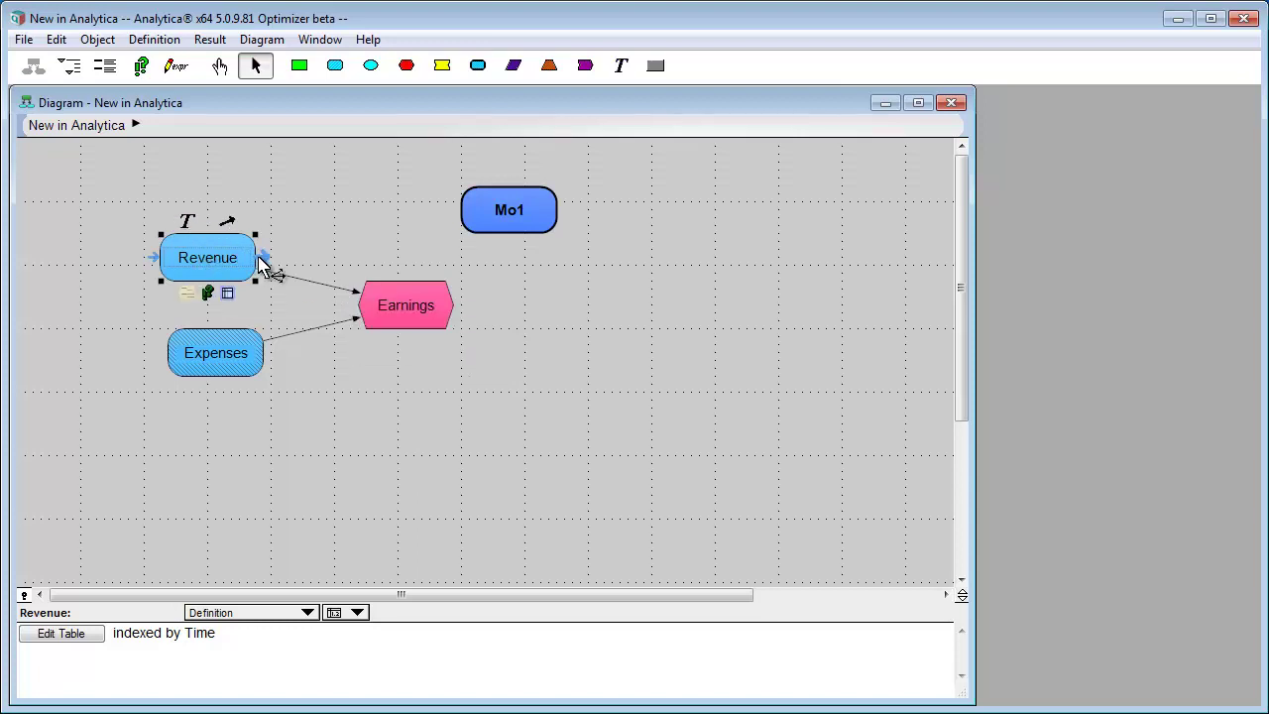
pyautogui.click(261, 259)
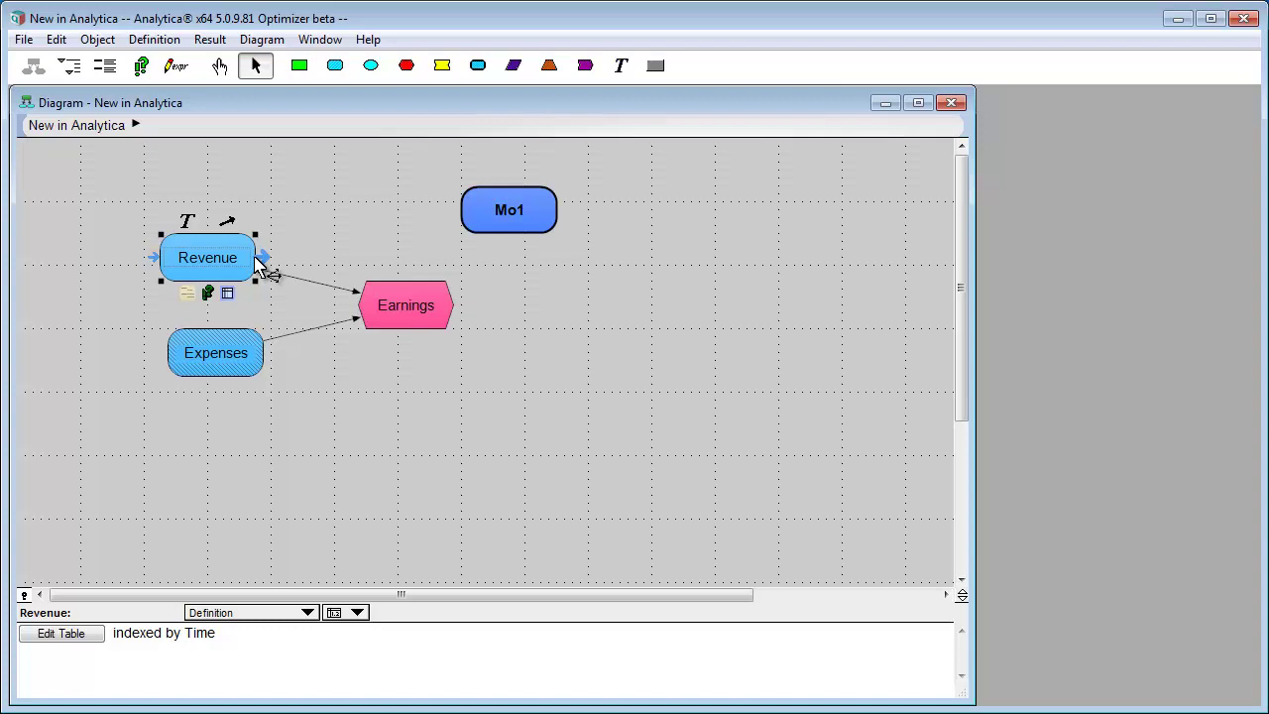
# Place a text node right of Earnings with the lines 'Title' and 'Description'
pyautogui.click(258, 265)
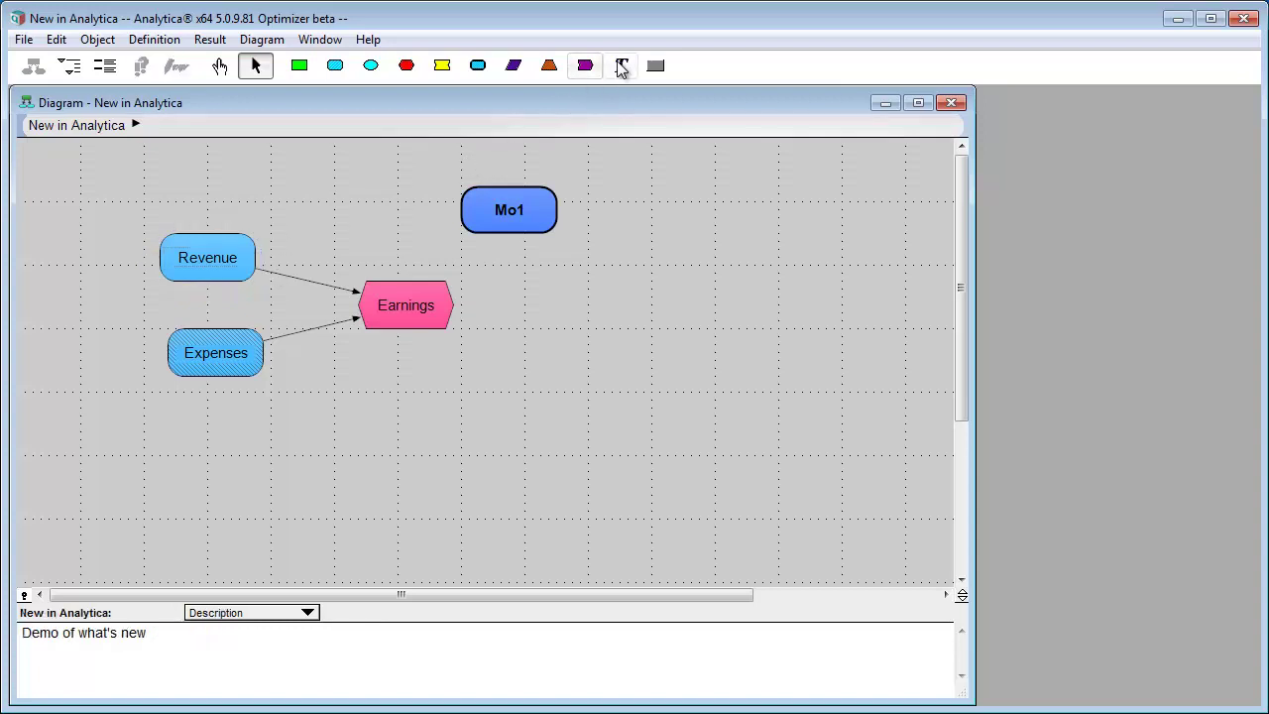
pyautogui.click(621, 65)
pyautogui.click(673, 286)
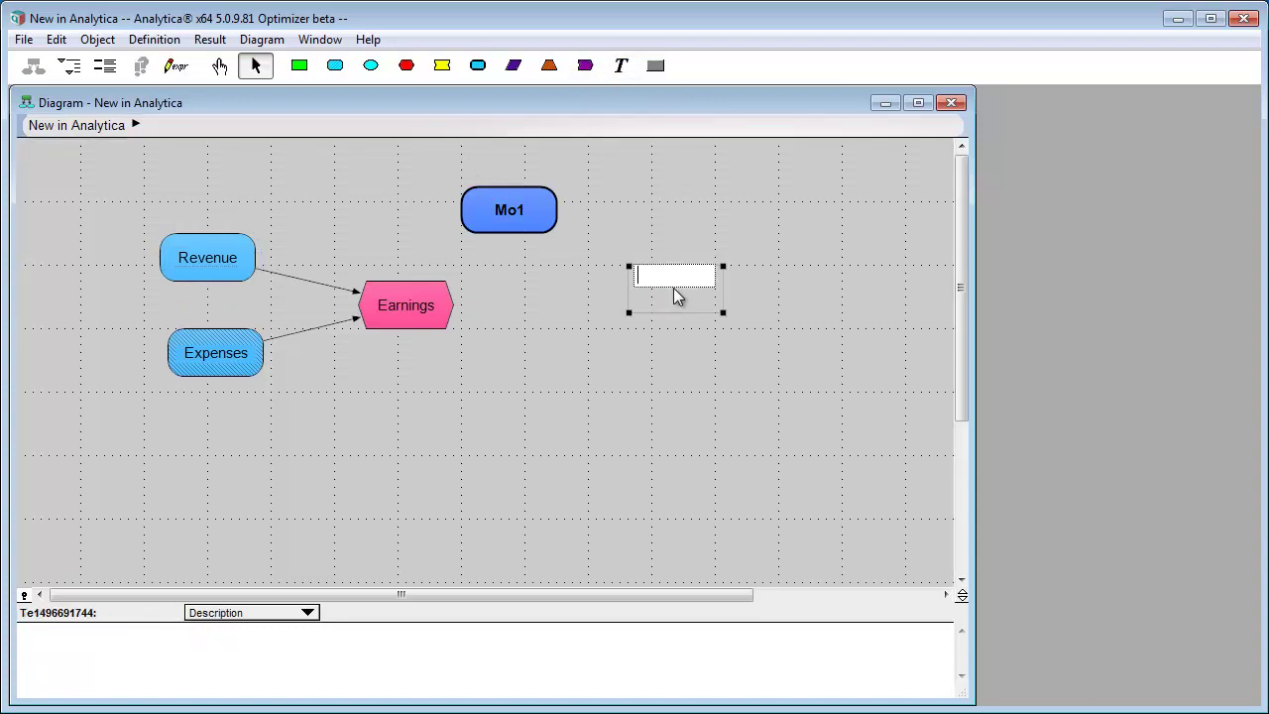
pyautogui.write('Title')
pyautogui.press('Return')
pyautogui.write('Description')
pyautogui.press('Return')
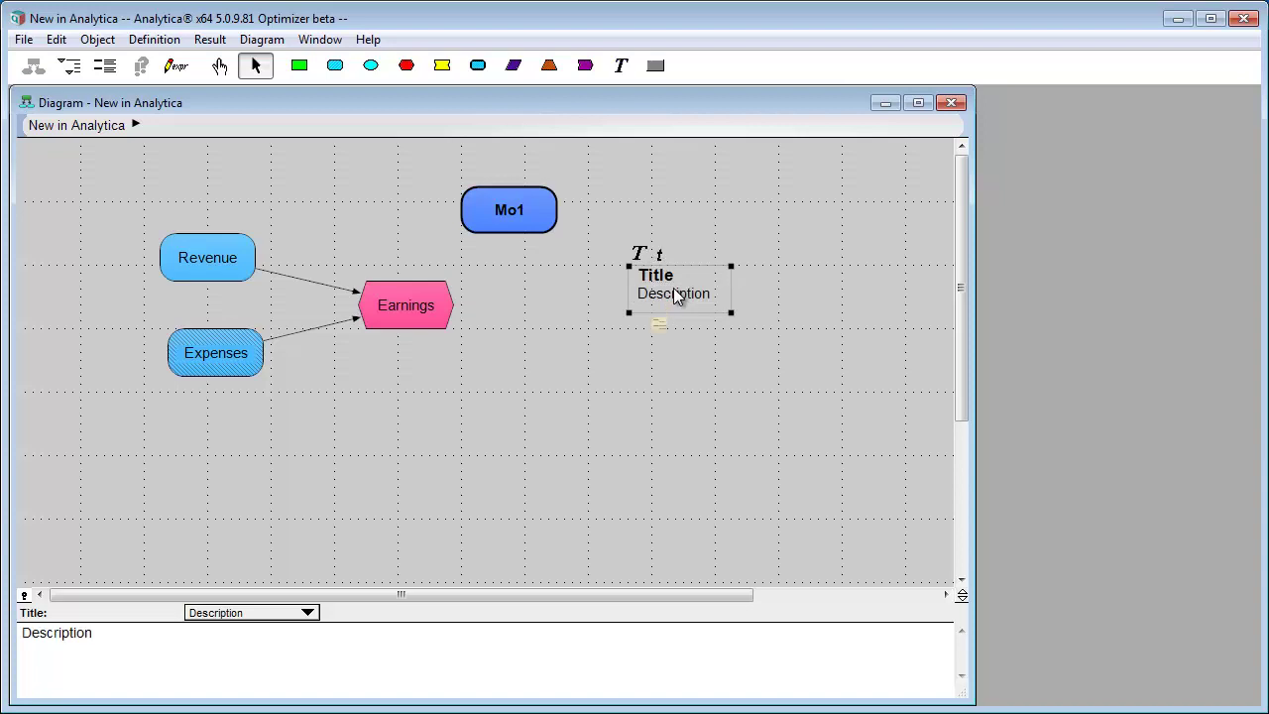
# Delete the 'Description' line from the text node, keeping only 'Title'
pyautogui.click(638, 255)
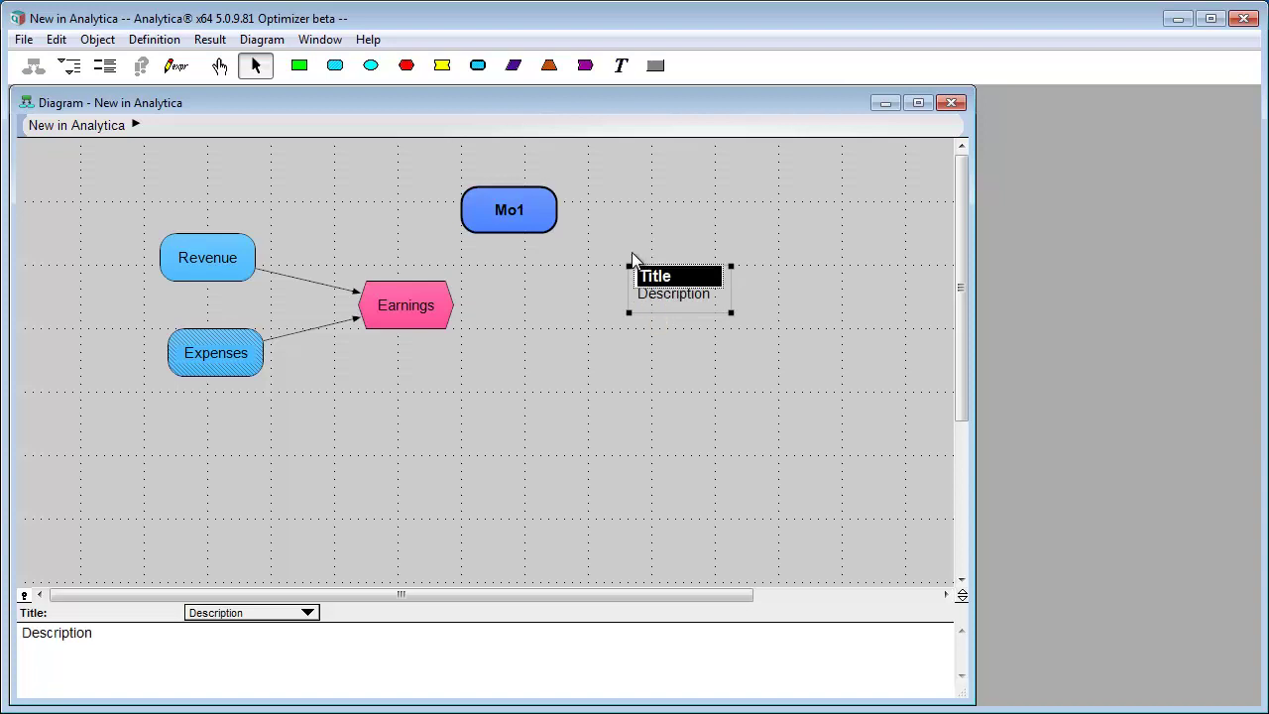
pyautogui.click(601, 289)
pyautogui.moveTo(637, 293)
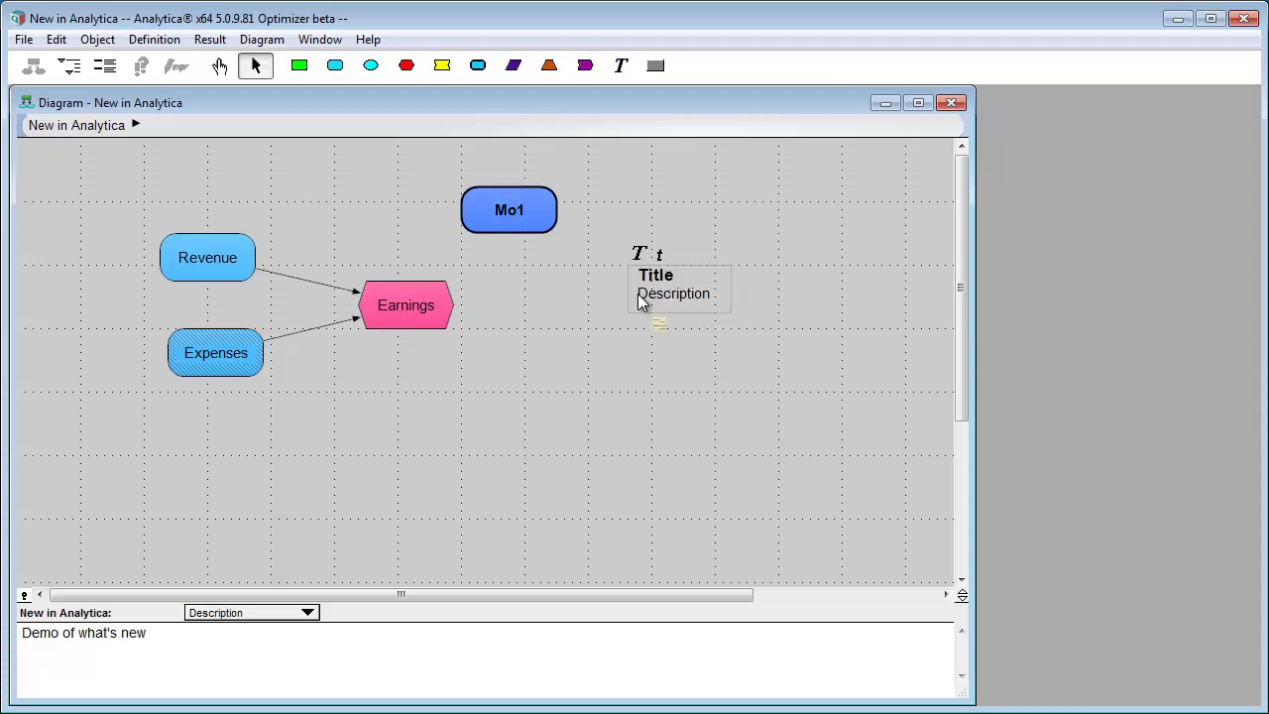
pyautogui.click(659, 256)
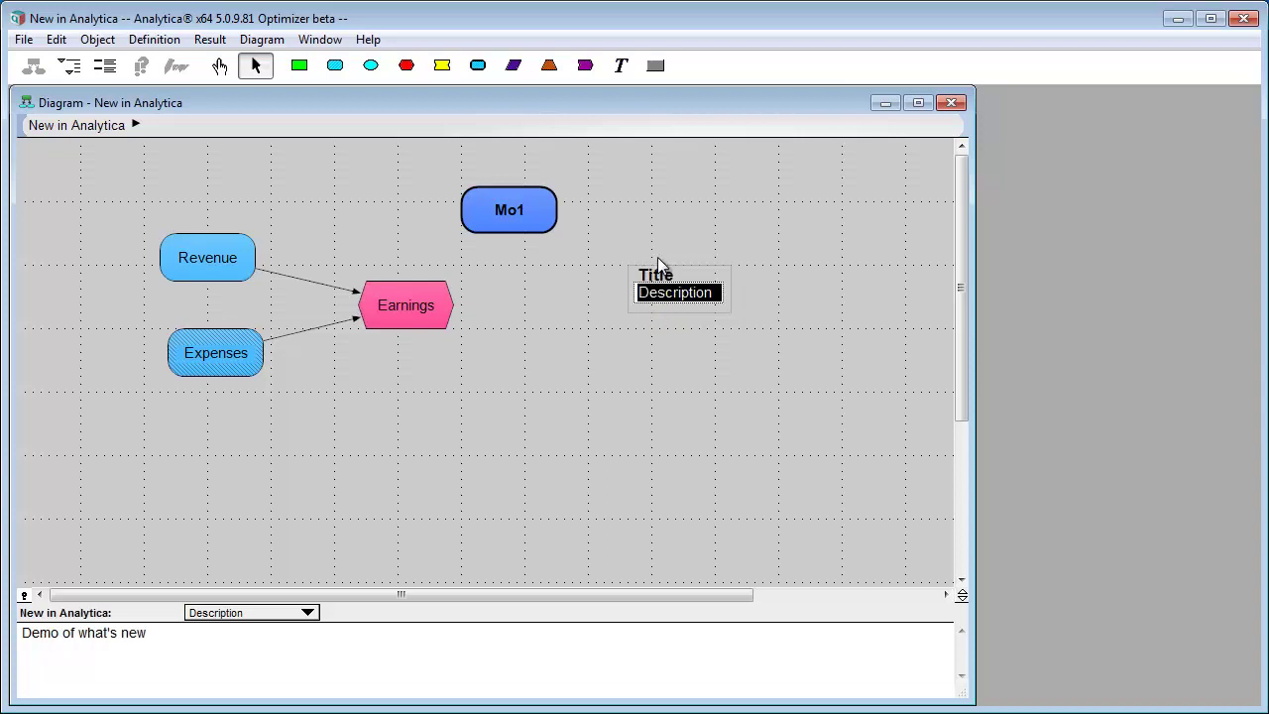
pyautogui.press('Delete')
pyautogui.press('Return')
# Make the Title text larger and bold, then clear its highlighted text for editing
pyautogui.moveTo(661, 283)
pyautogui.click(628, 282)
pyautogui.click(674, 284)
pyautogui.click(646, 274)
pyautogui.press('BackSpace')
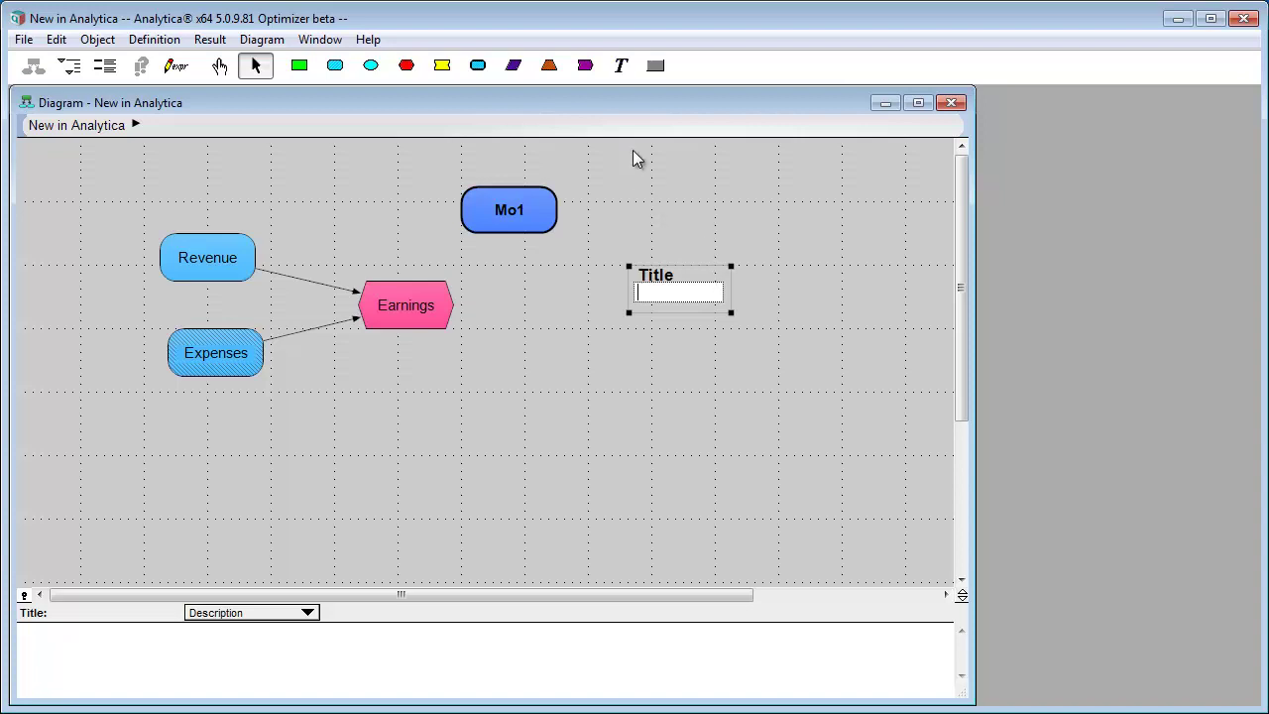
# Add a second text node reading 'Something' just above the Title node
pyautogui.moveTo(621, 65); pyautogui.dragTo(672, 215)
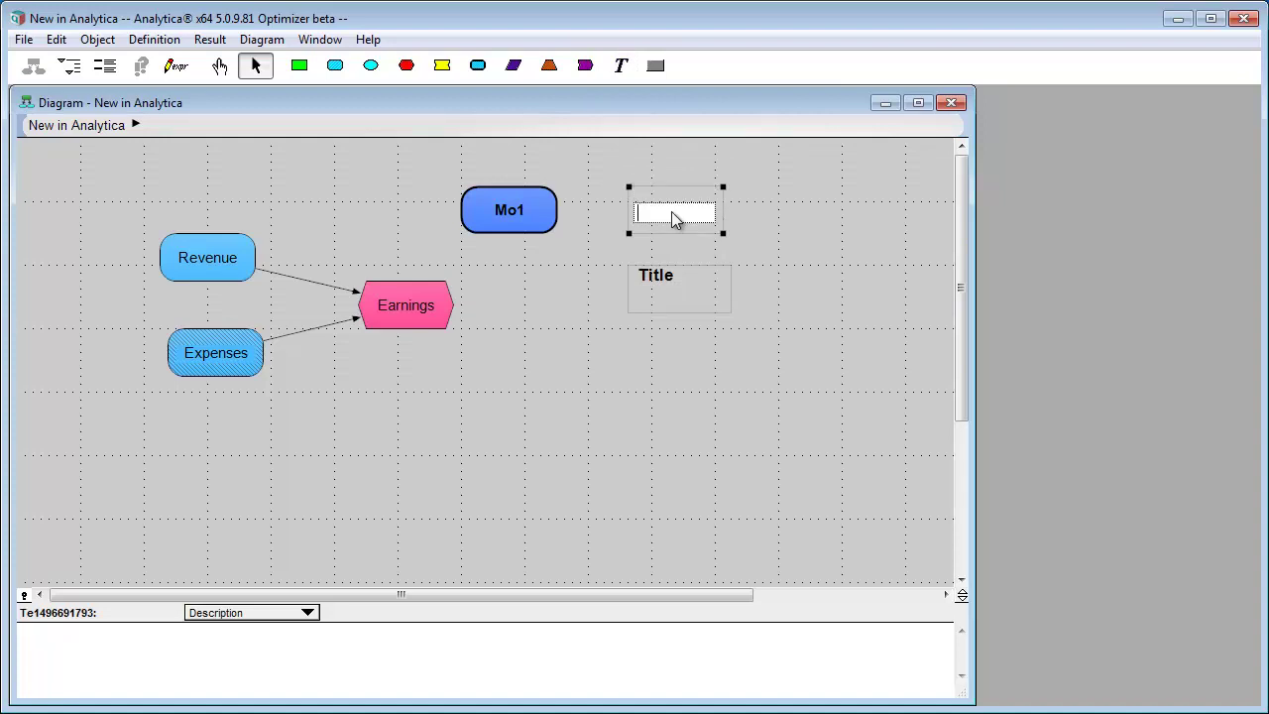
pyautogui.write('Something')
pyautogui.press('Return')
pyautogui.moveTo(672, 212)
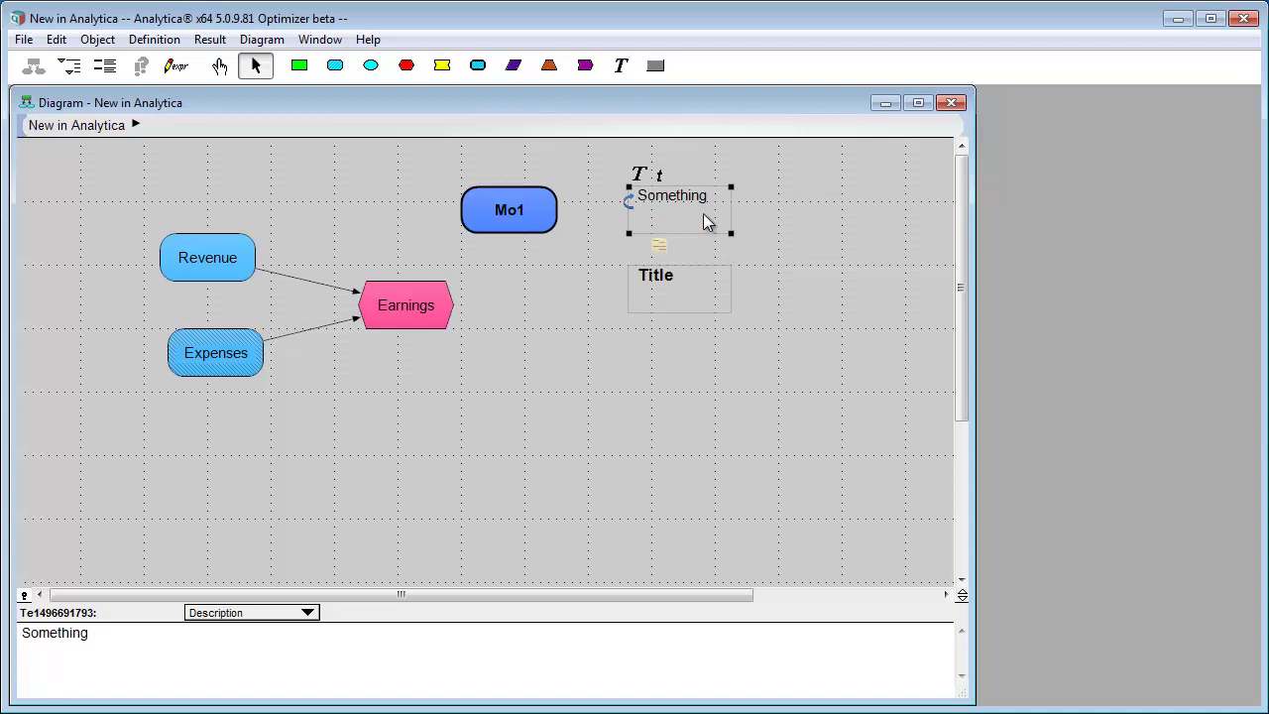
# Show the colour palette, make the diagram background white and give Expenses a lighter blue fill
pyautogui.click(259, 39)
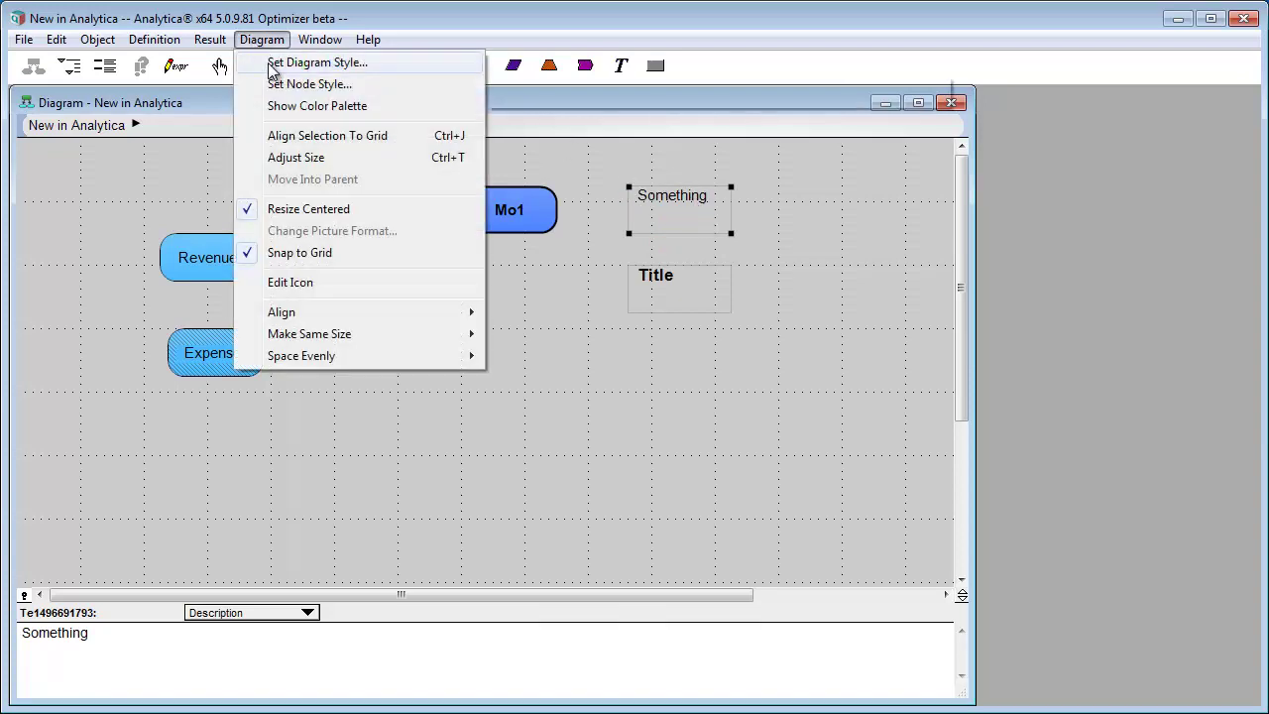
pyautogui.click(280, 106)
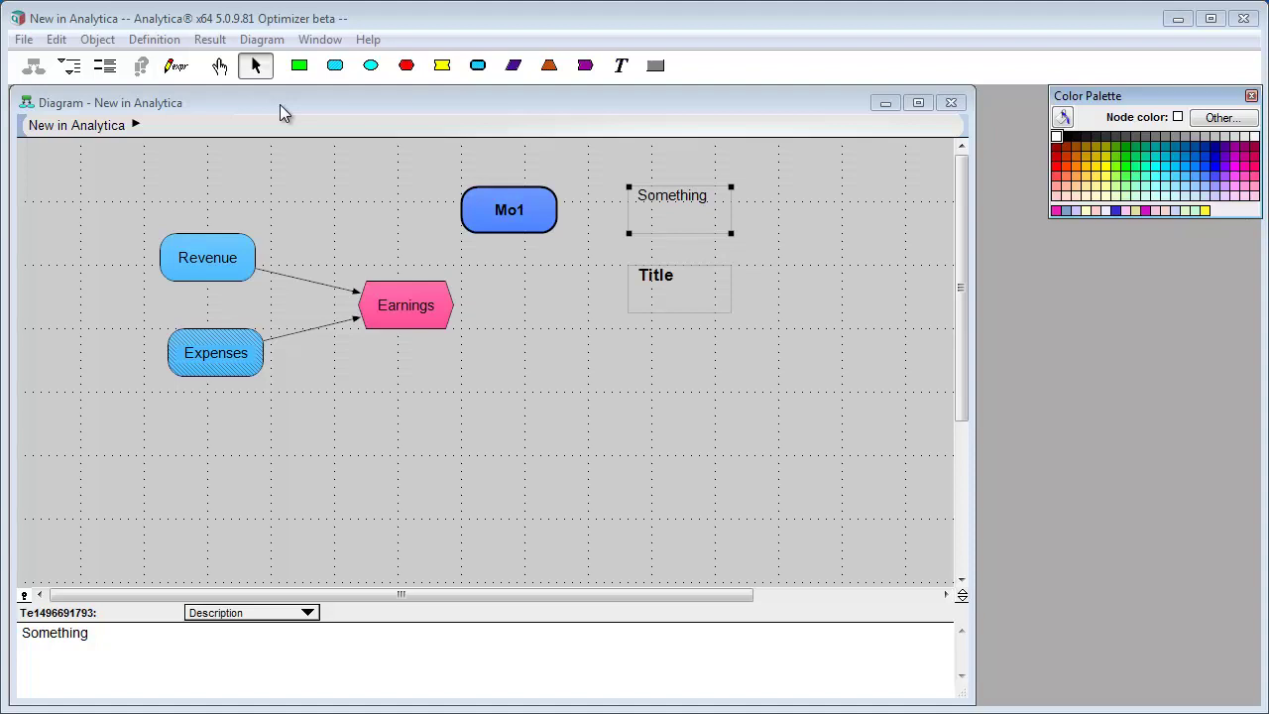
pyautogui.click(805, 182)
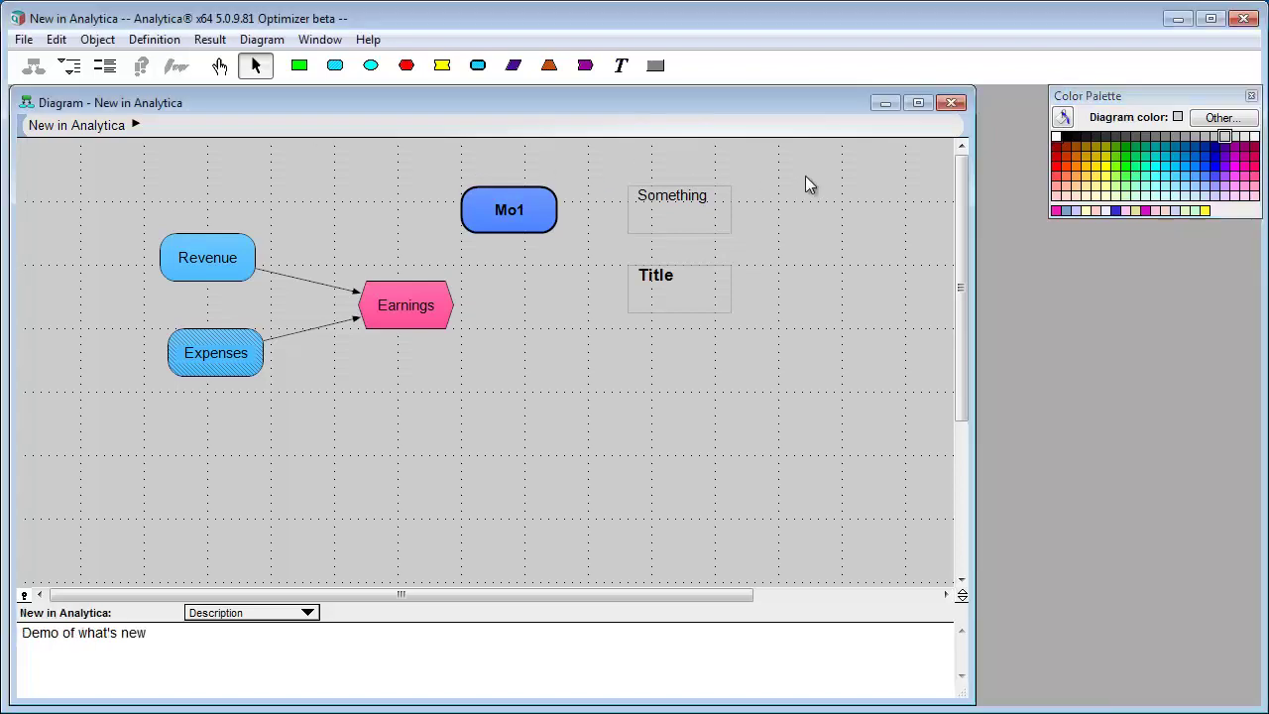
pyautogui.click(1056, 137)
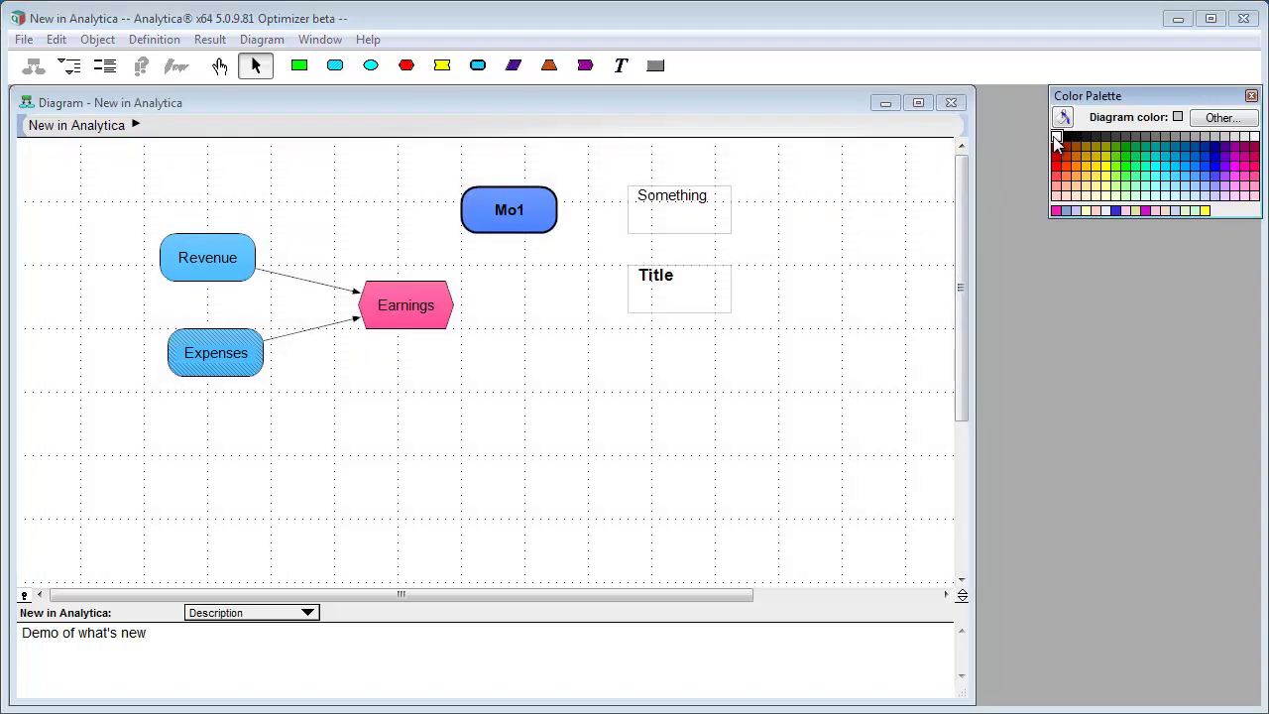
pyautogui.click(232, 350)
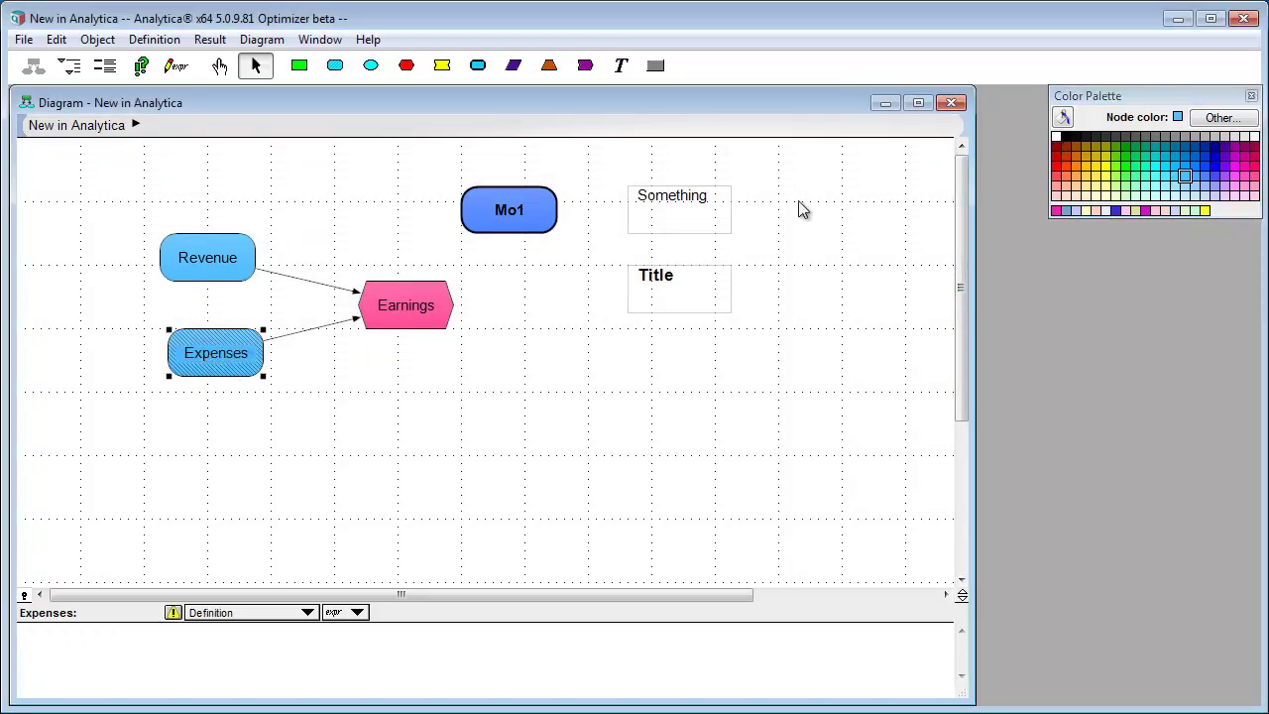
pyautogui.click(1185, 186)
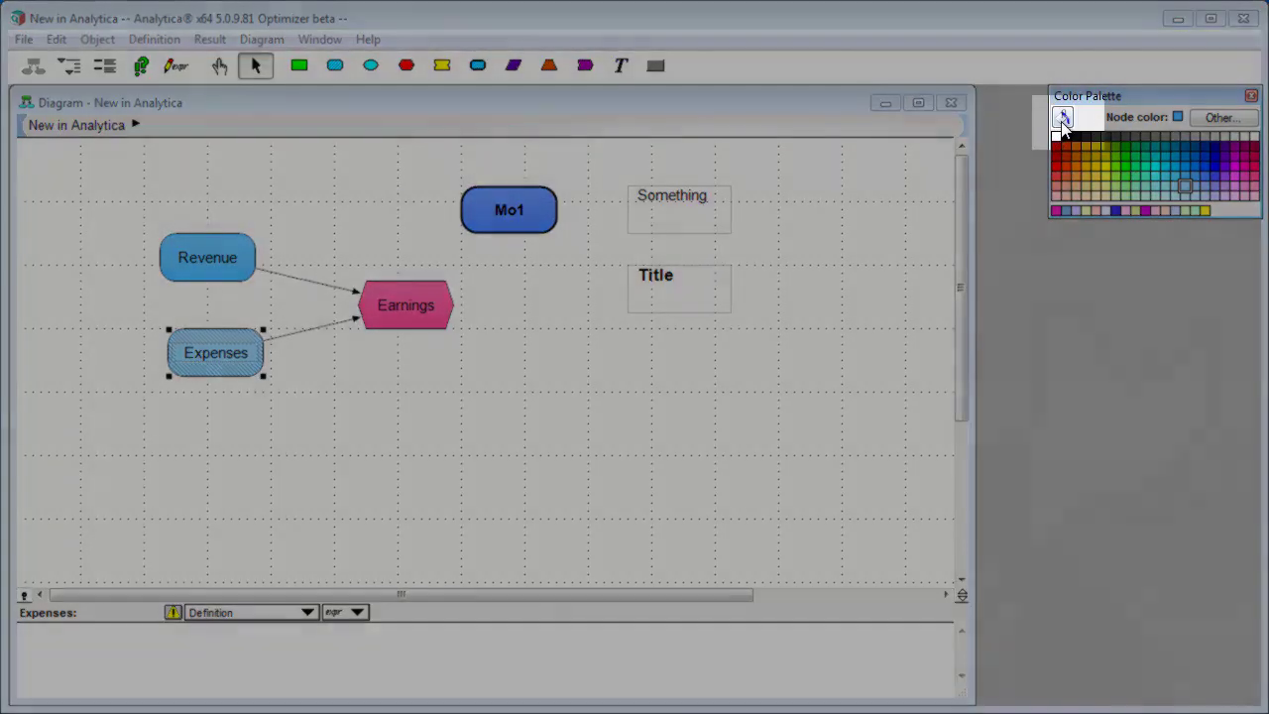
# Make all diagram text yellow, then select the Something and Title text nodes
pyautogui.click(1061, 118)
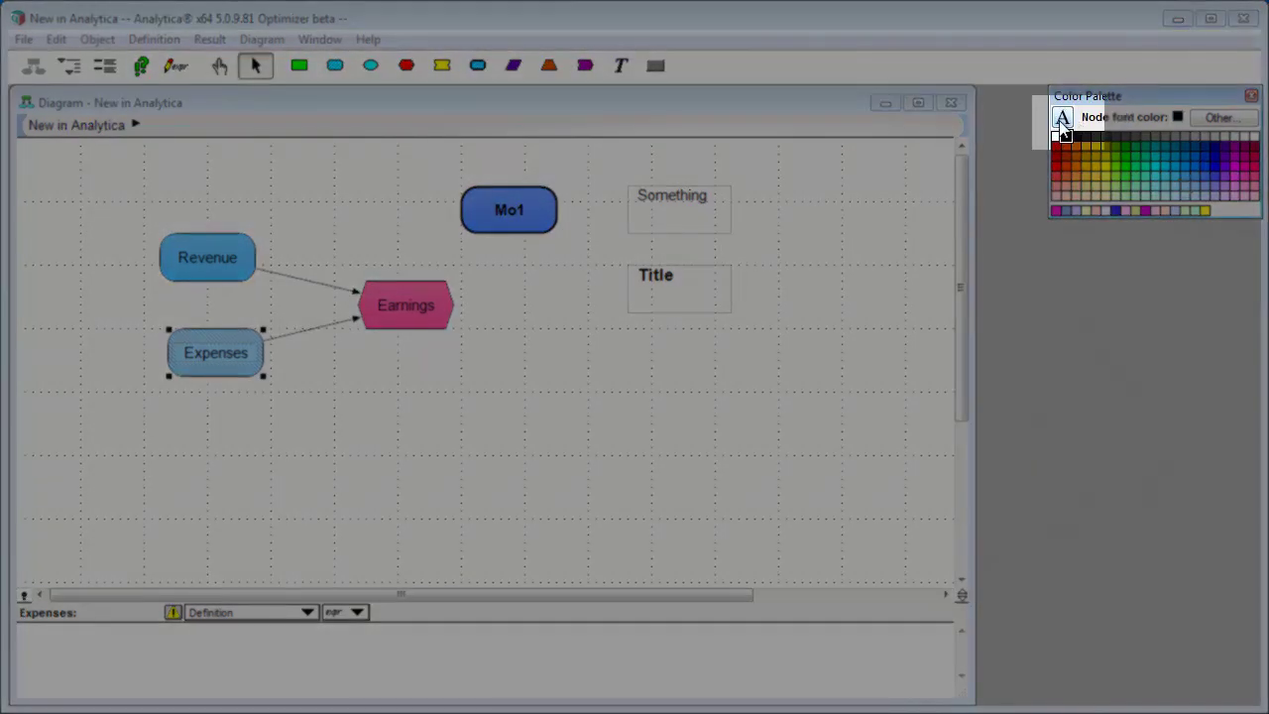
pyautogui.click(1064, 119)
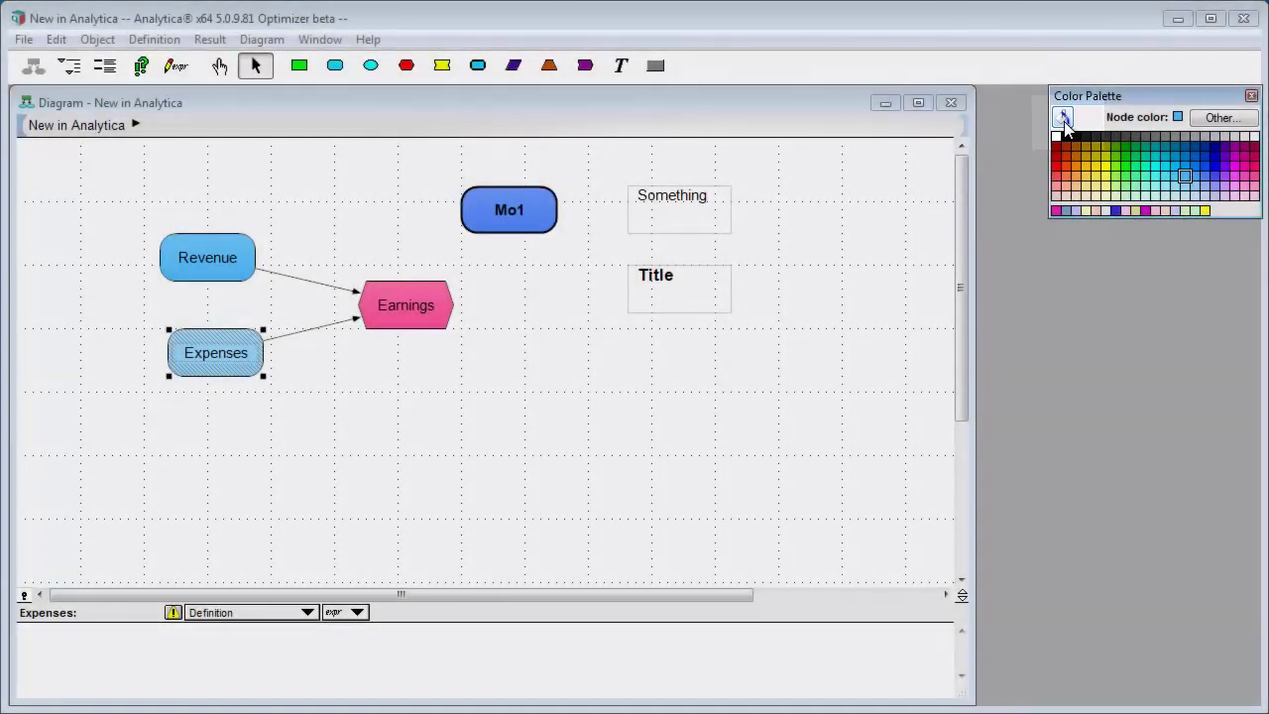
pyautogui.click(1063, 119)
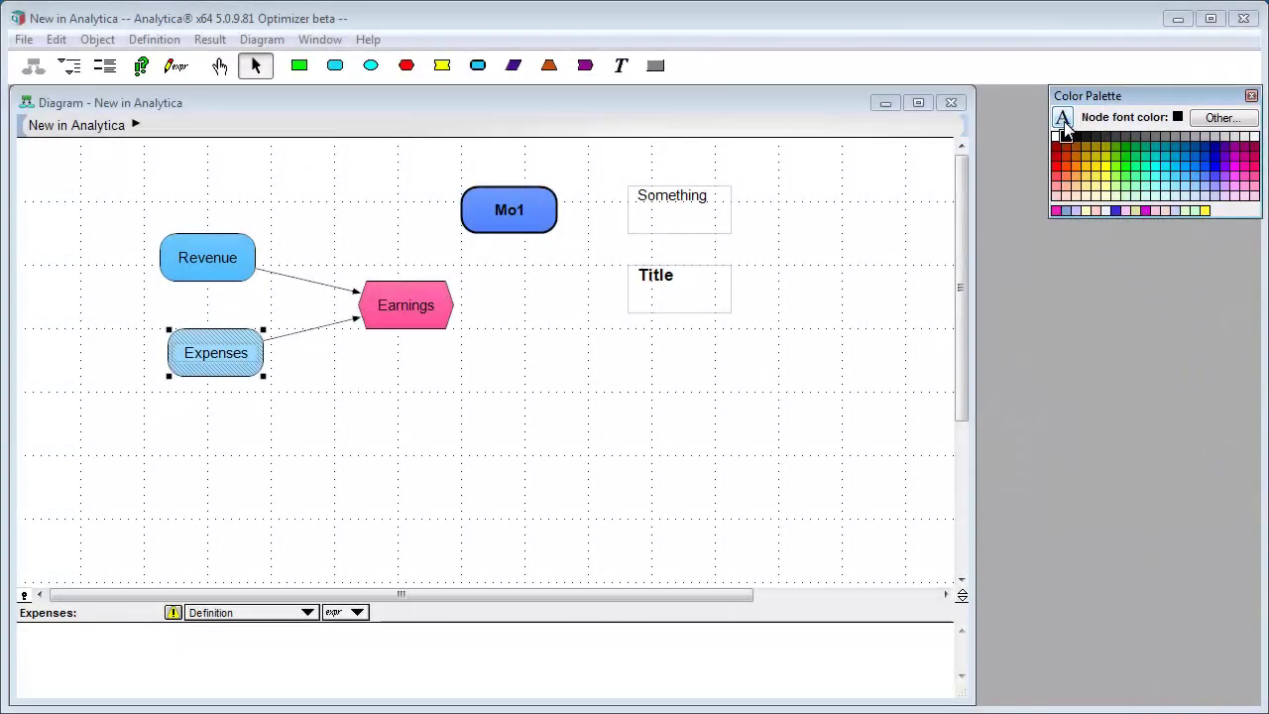
pyautogui.click(604, 376)
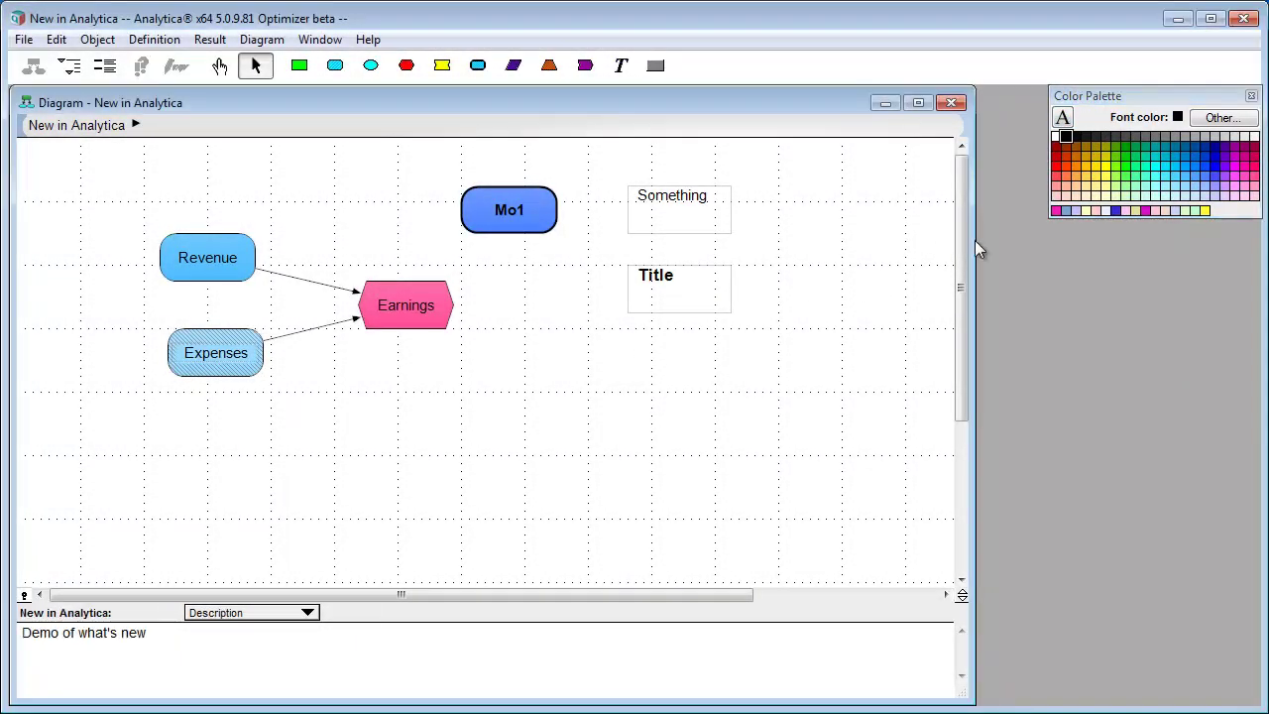
pyautogui.click(1106, 166)
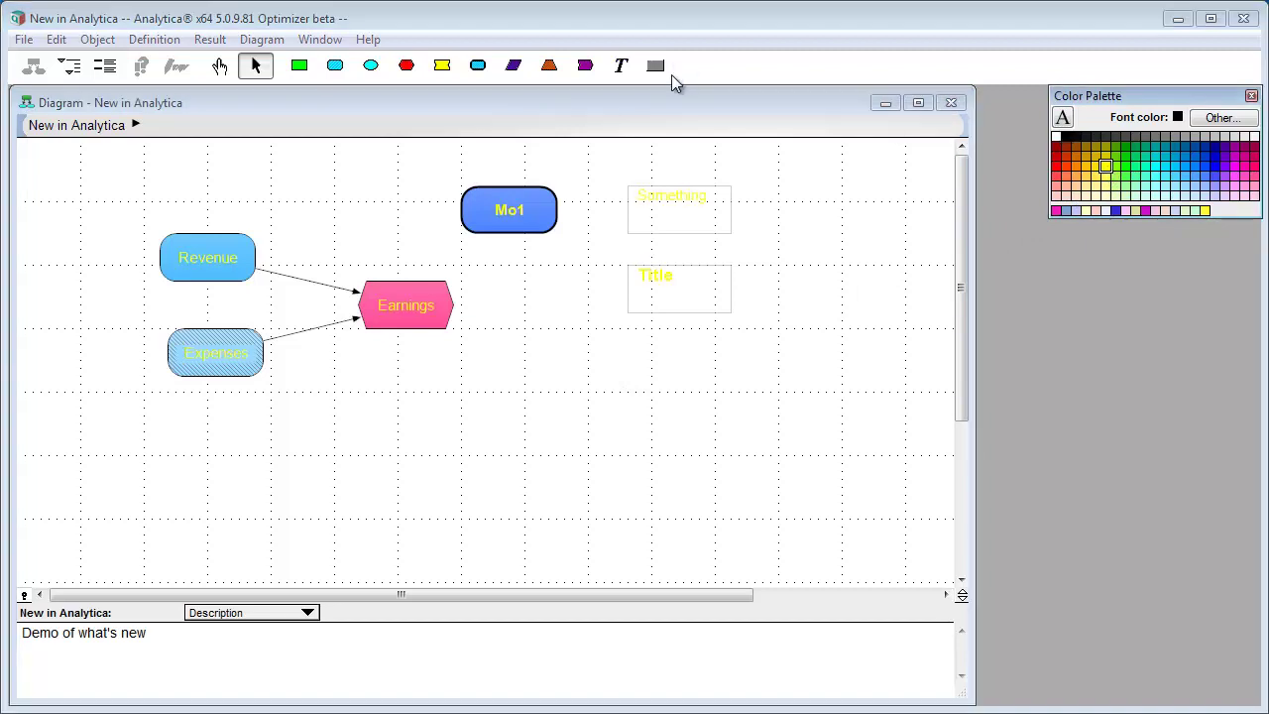
pyautogui.moveTo(578, 161); pyautogui.dragTo(789, 365)
# Turn the Something and Title text purple and store a bright blue as the first custom colour
pyautogui.click(1224, 152)
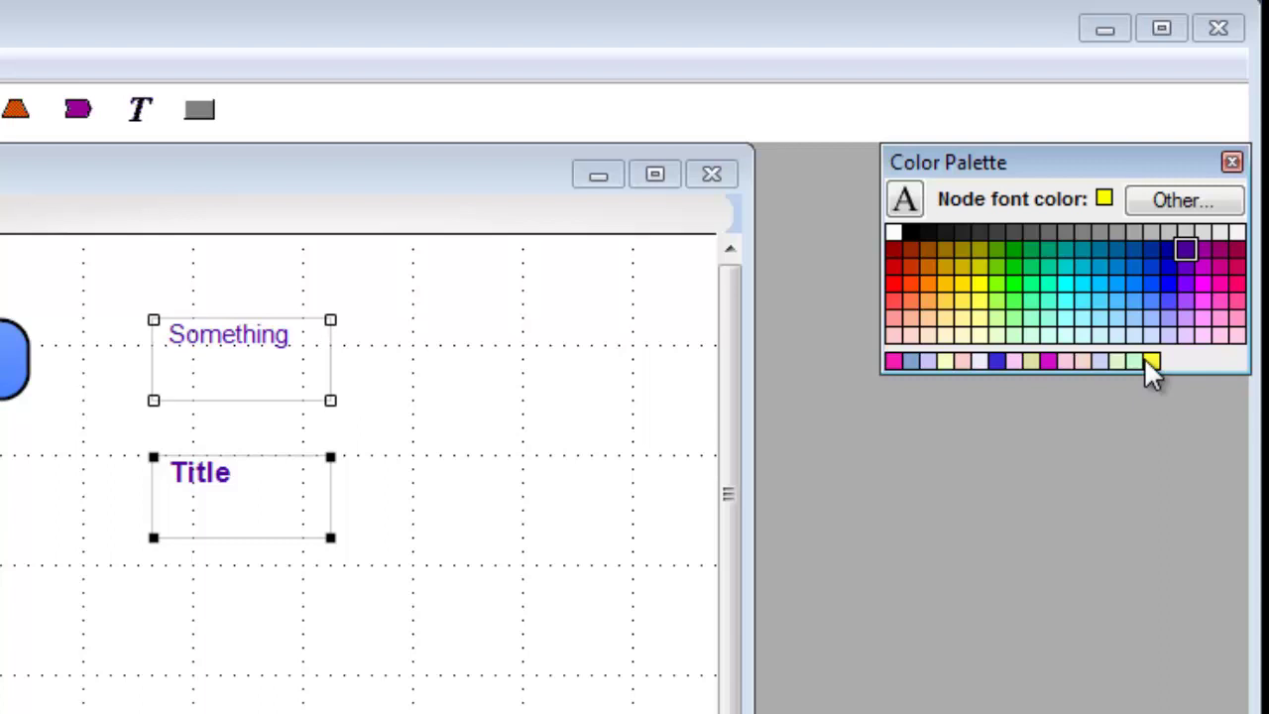
pyautogui.click(1199, 198)
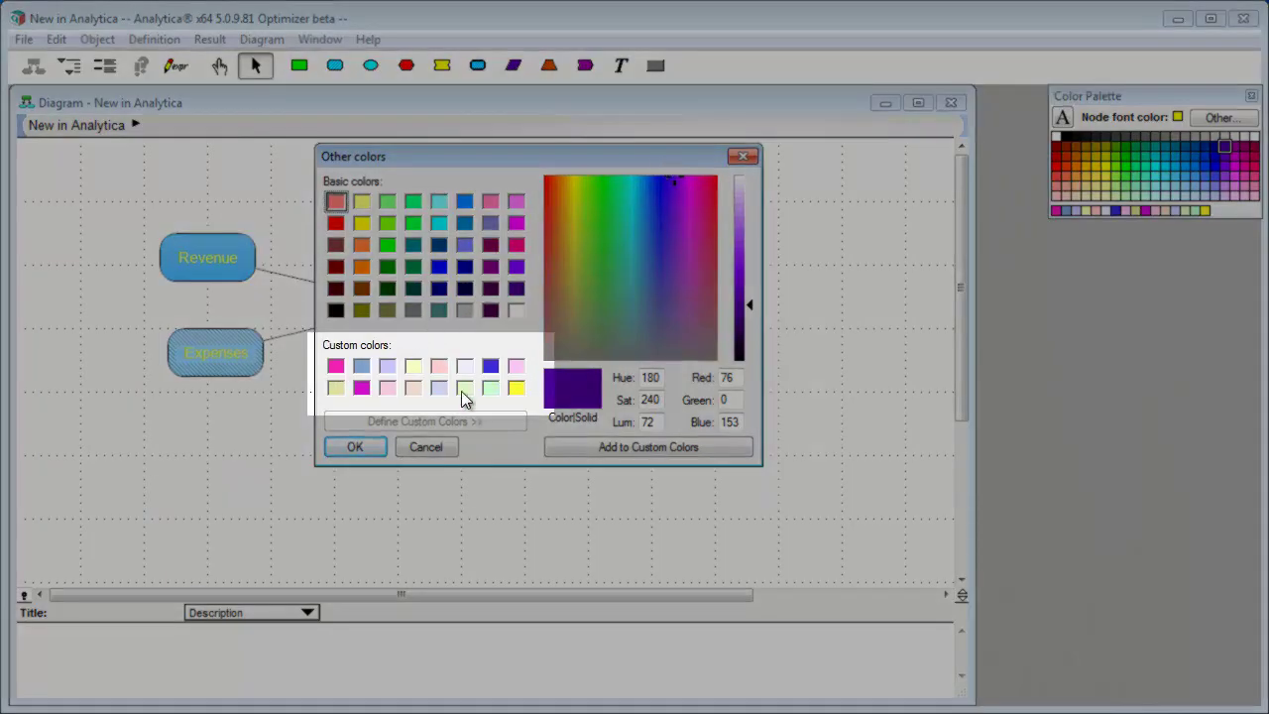
pyautogui.click(335, 367)
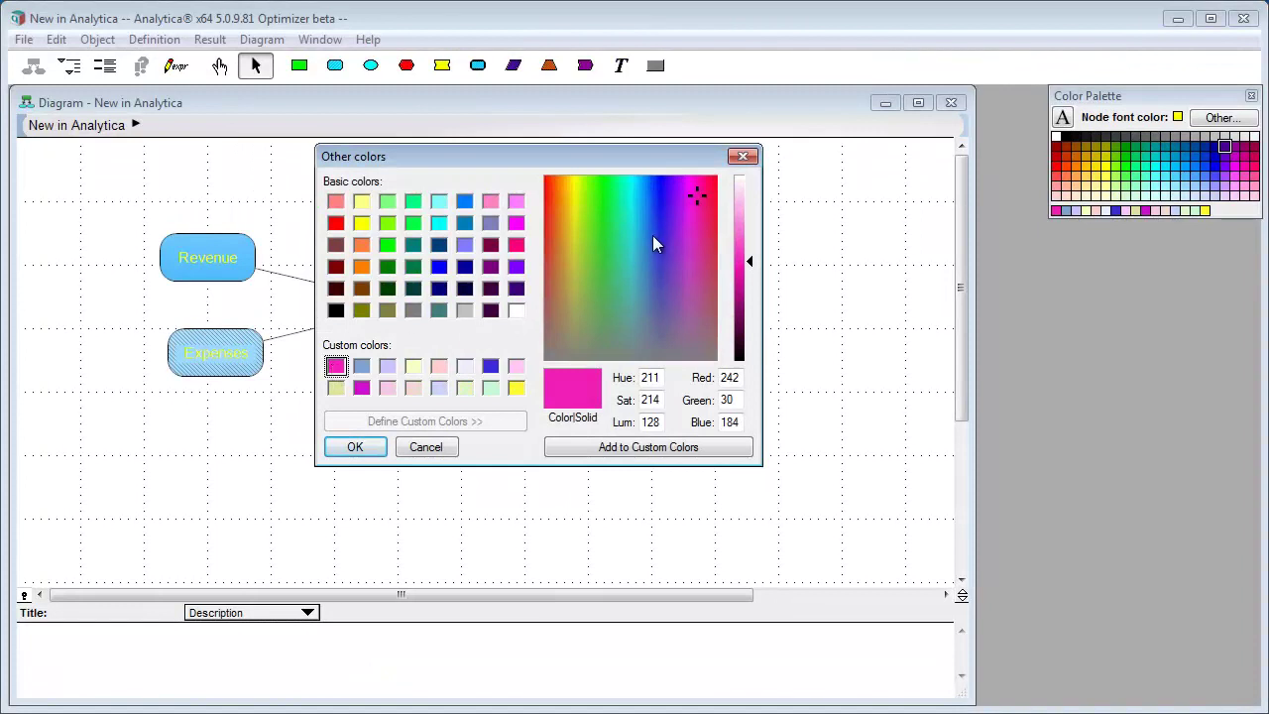
pyautogui.click(660, 211)
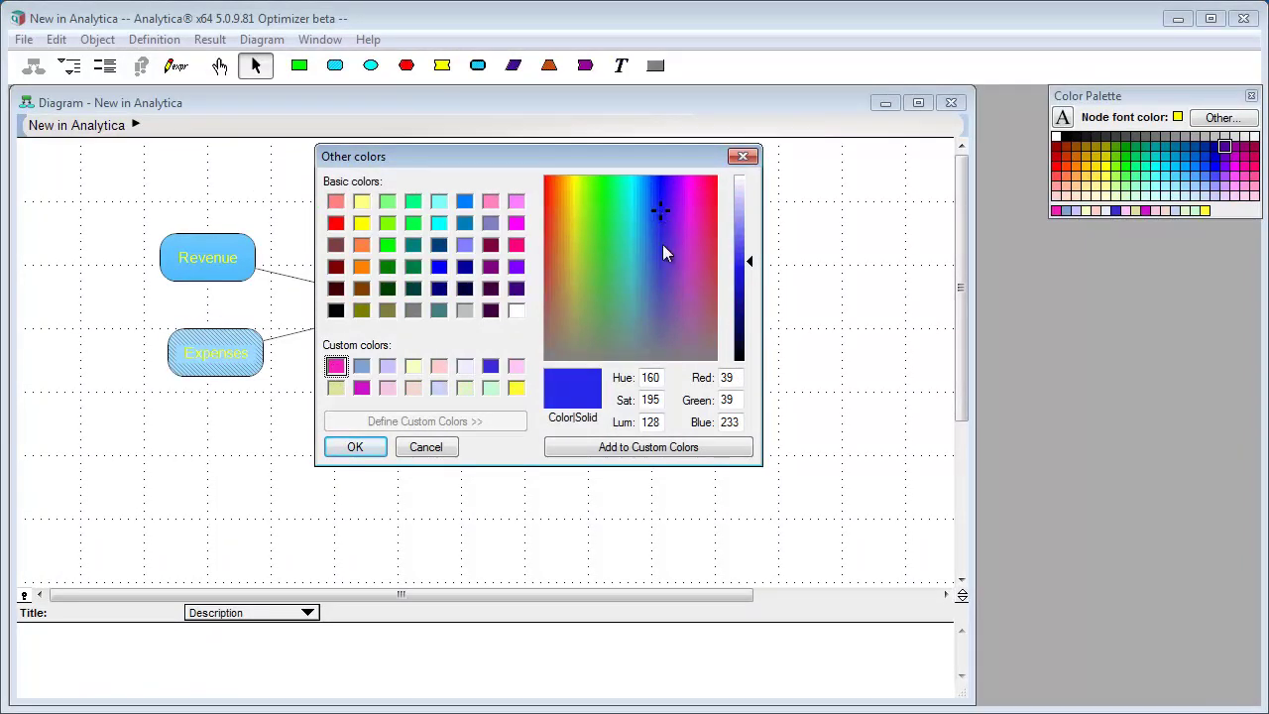
pyautogui.click(668, 452)
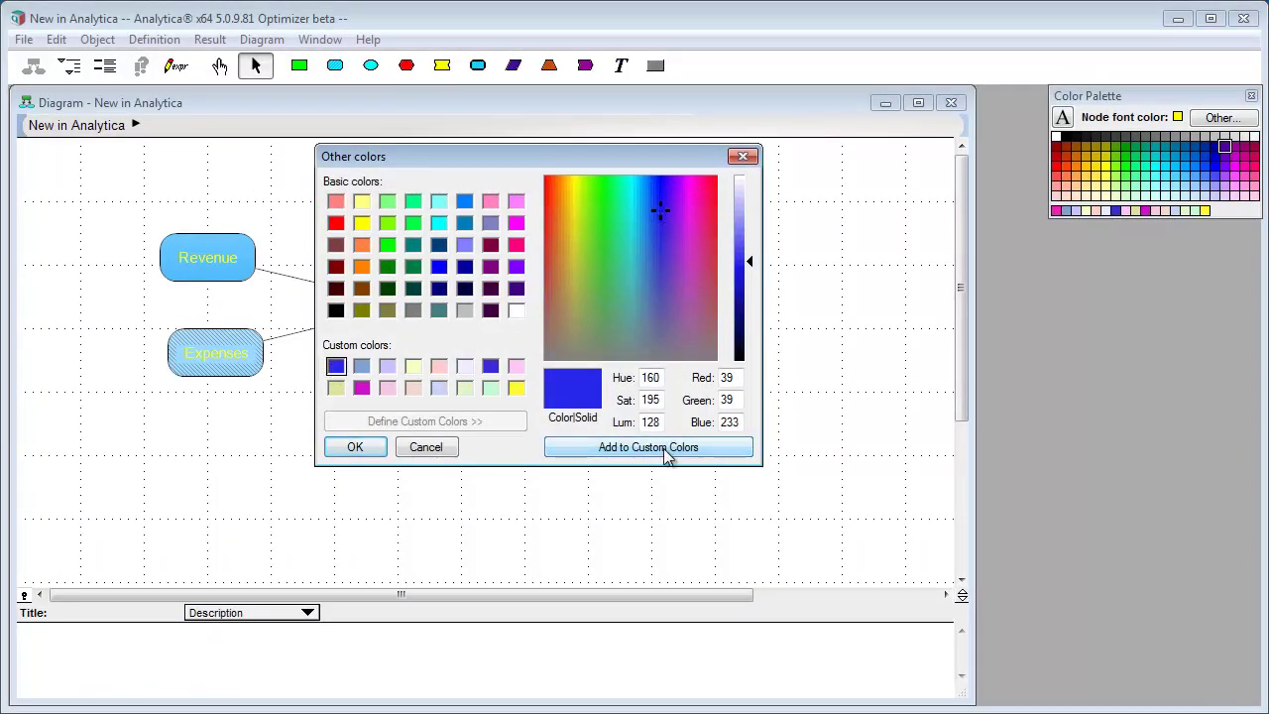
# Store light green as the second custom colour and apply it to the selected text
pyautogui.click(361, 367)
pyautogui.click(592, 189)
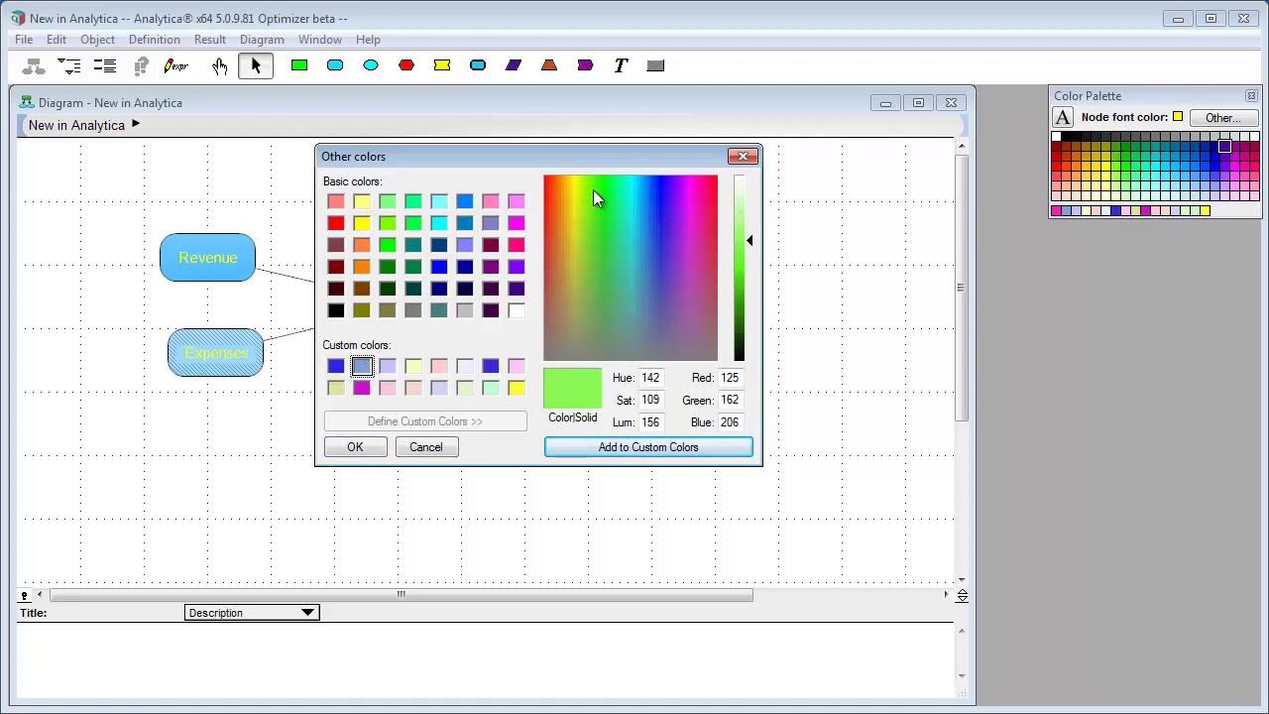
pyautogui.click(680, 447)
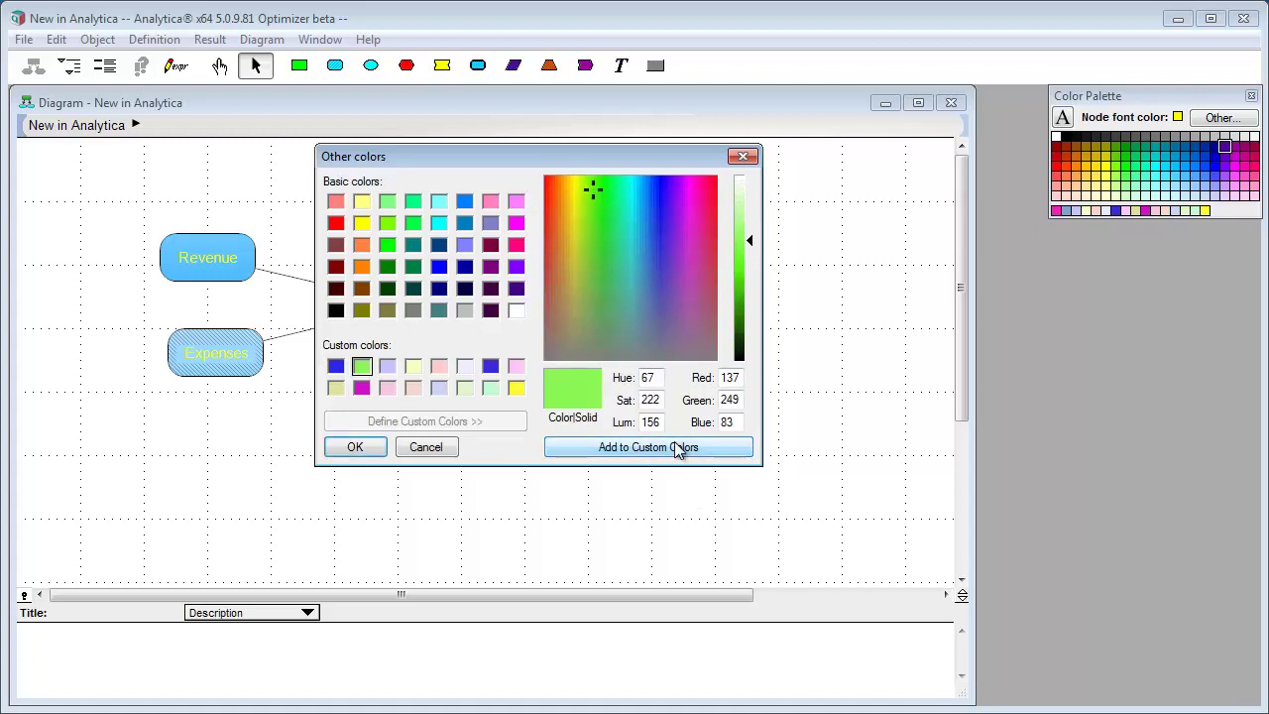
pyautogui.click(355, 447)
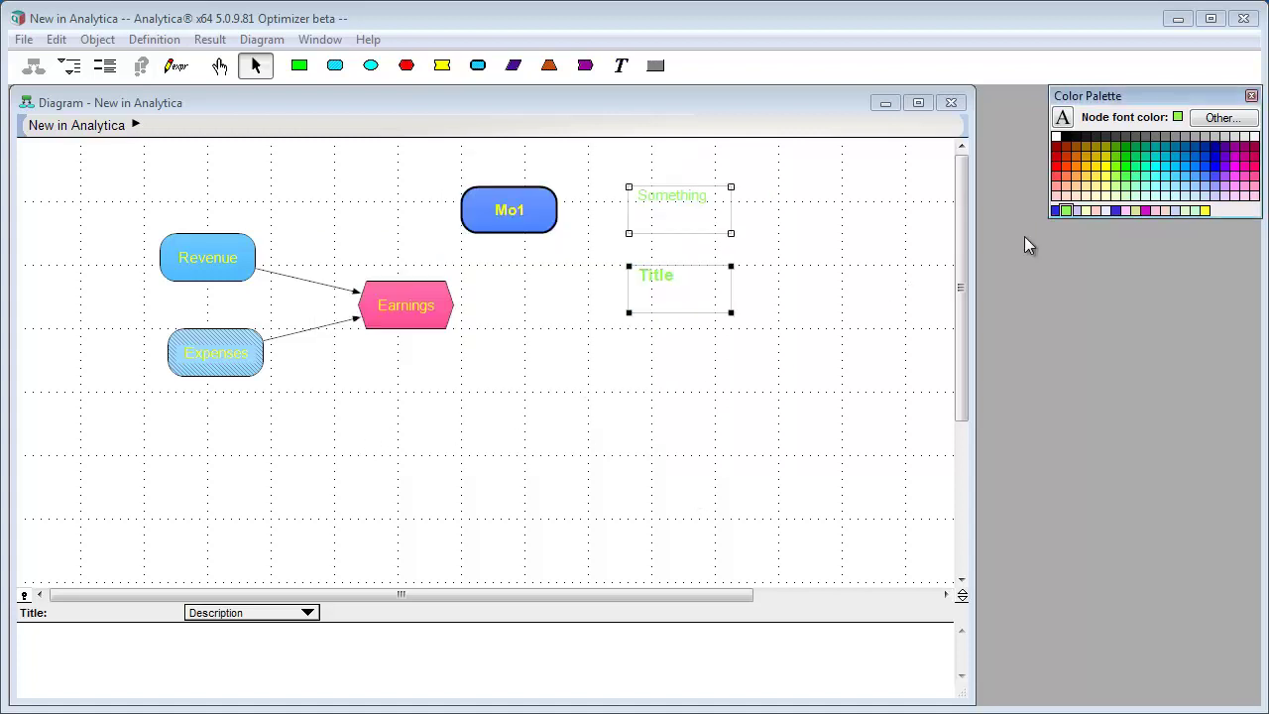
# Make the Something and Title text blue, then open the recent model Power dispatch.ana
pyautogui.click(1055, 209)
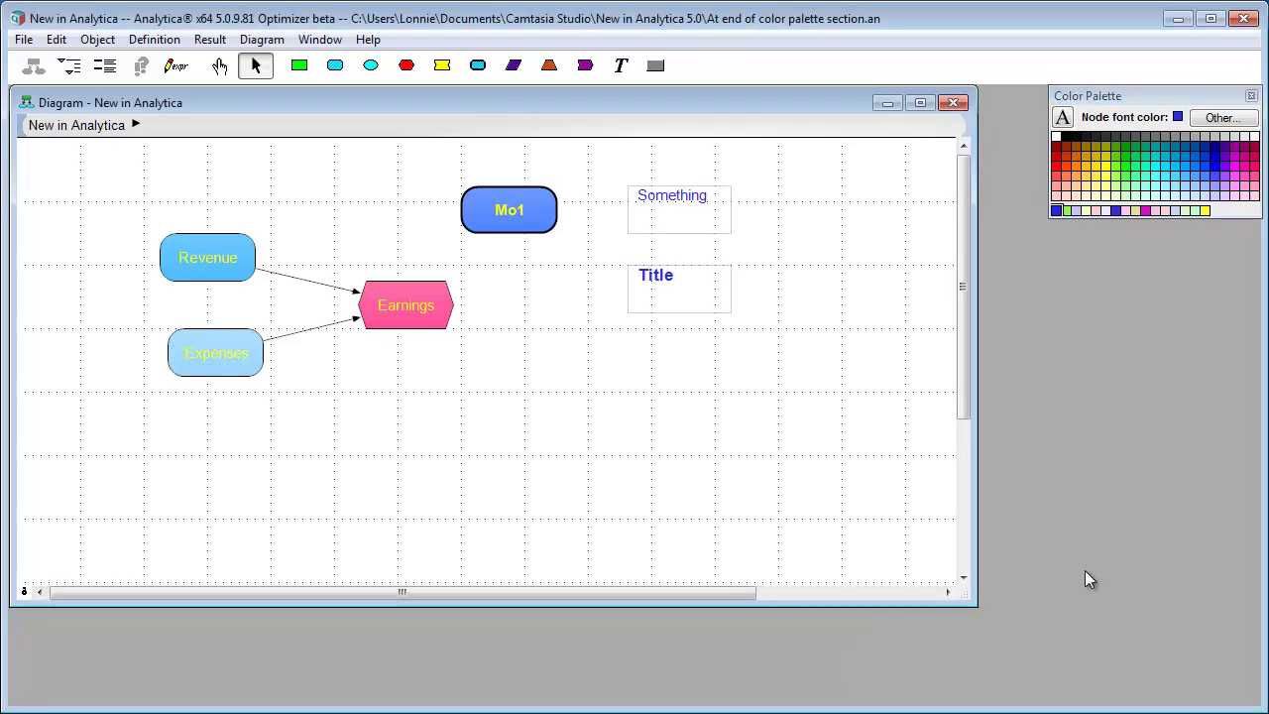
pyautogui.click(23, 40)
pyautogui.click(80, 493)
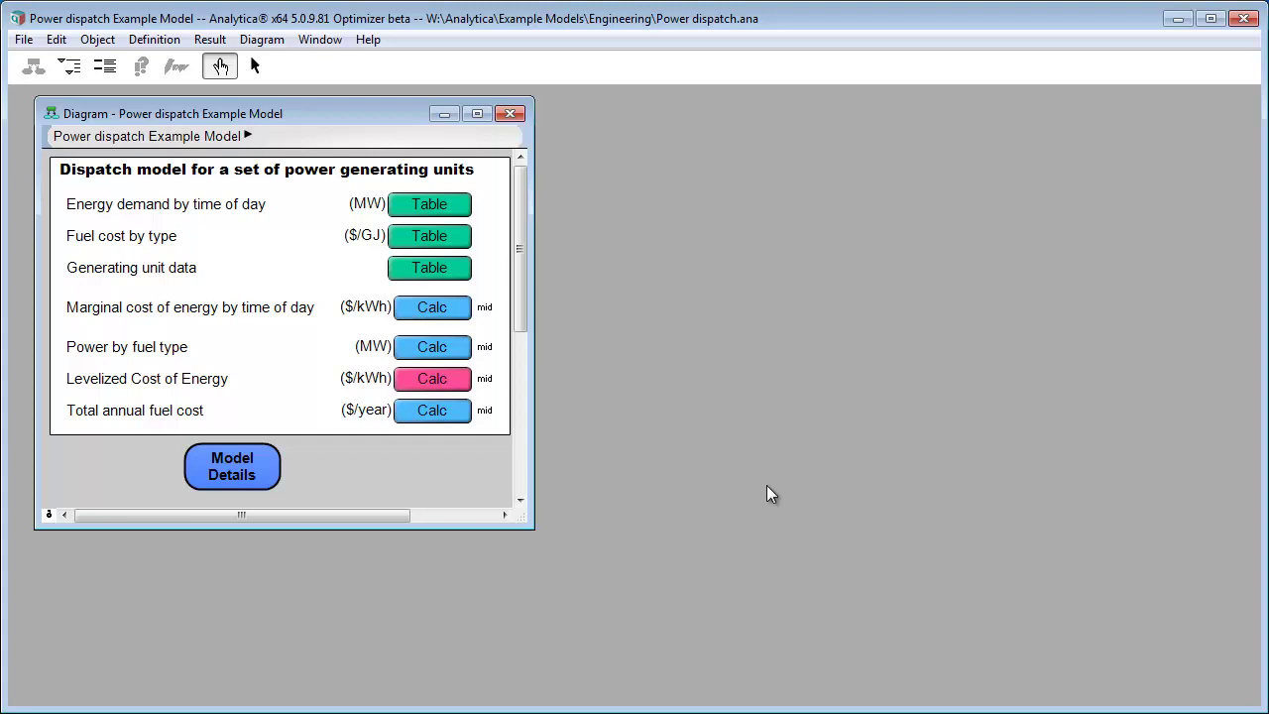
pyautogui.click(172, 41)
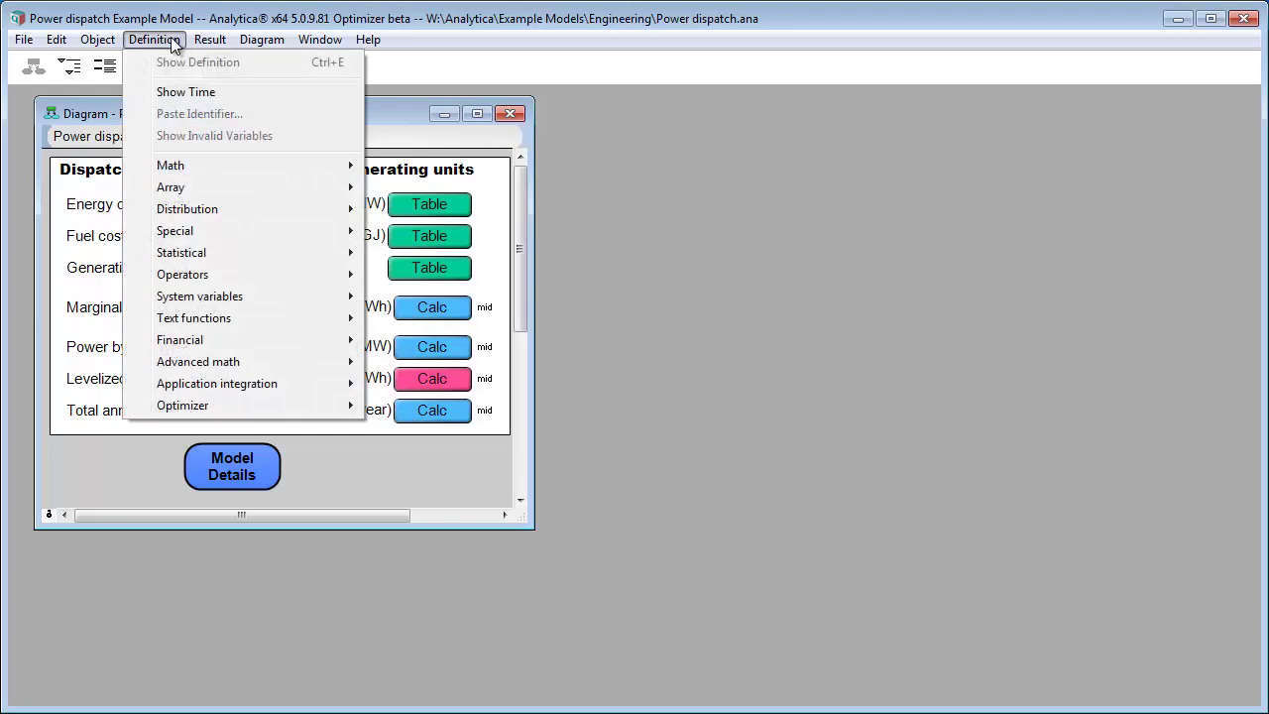
pyautogui.moveTo(198, 189)
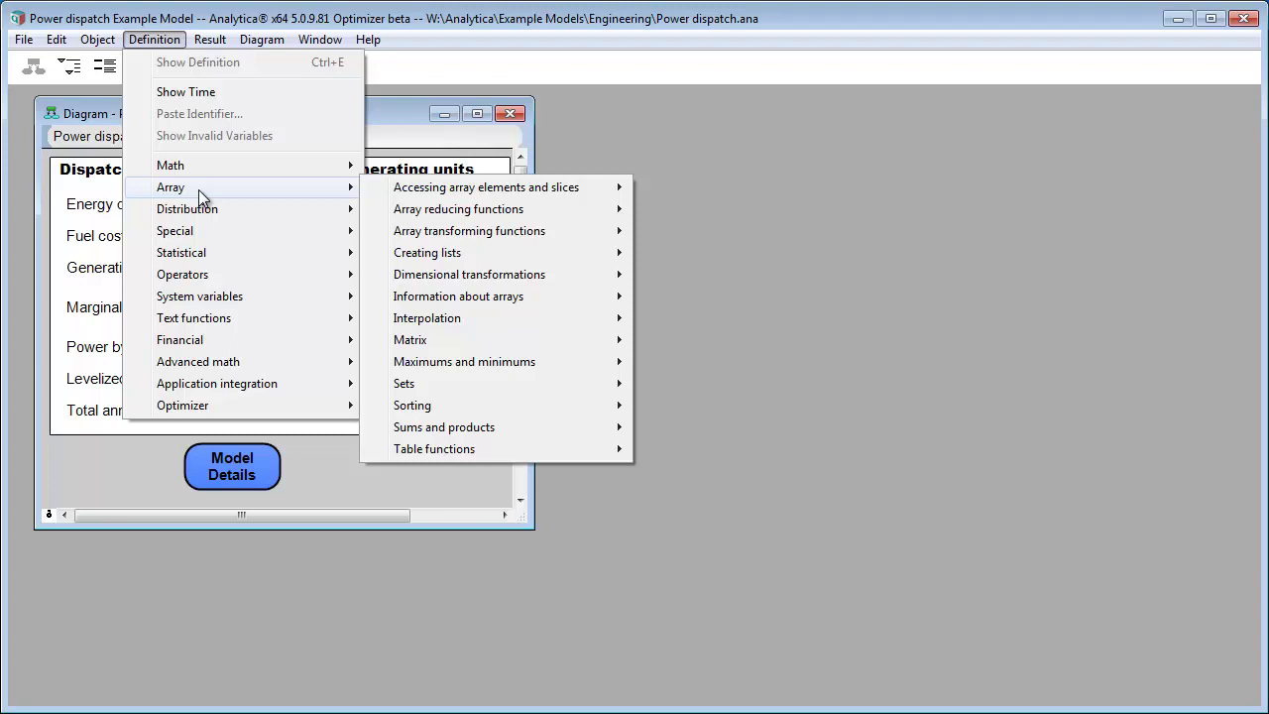
pyautogui.moveTo(429, 255)
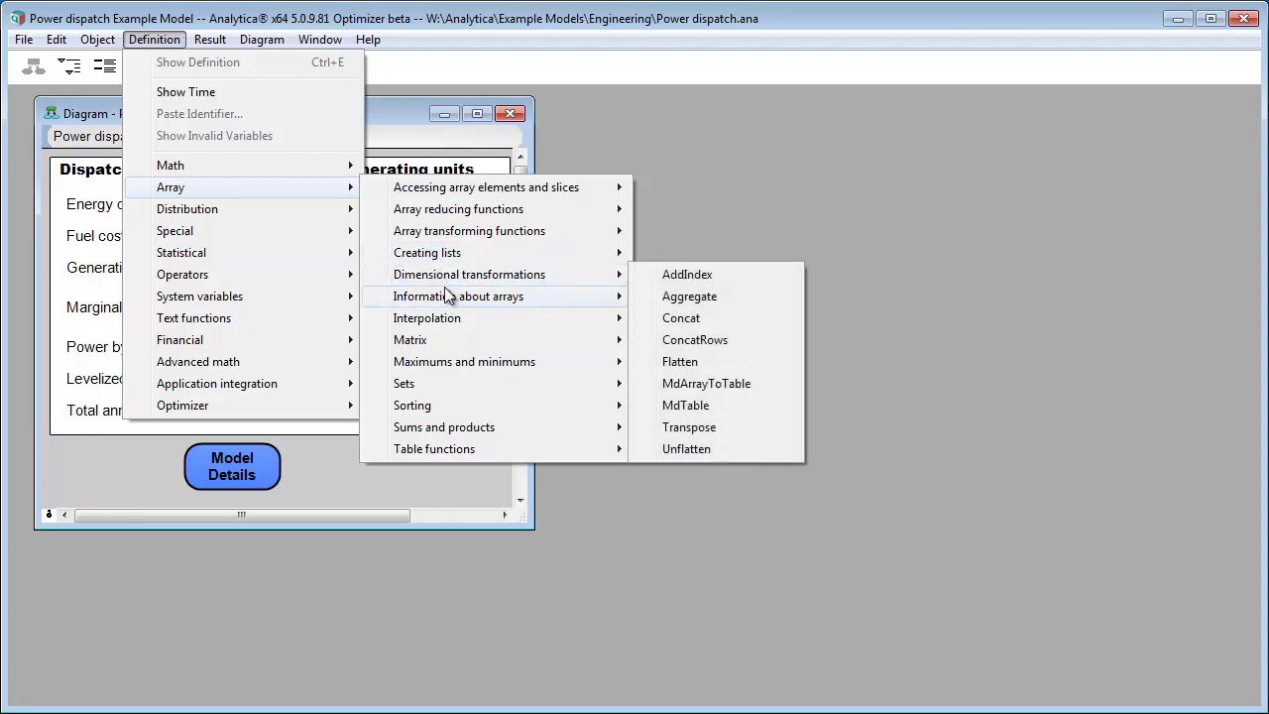
pyautogui.moveTo(447, 296)
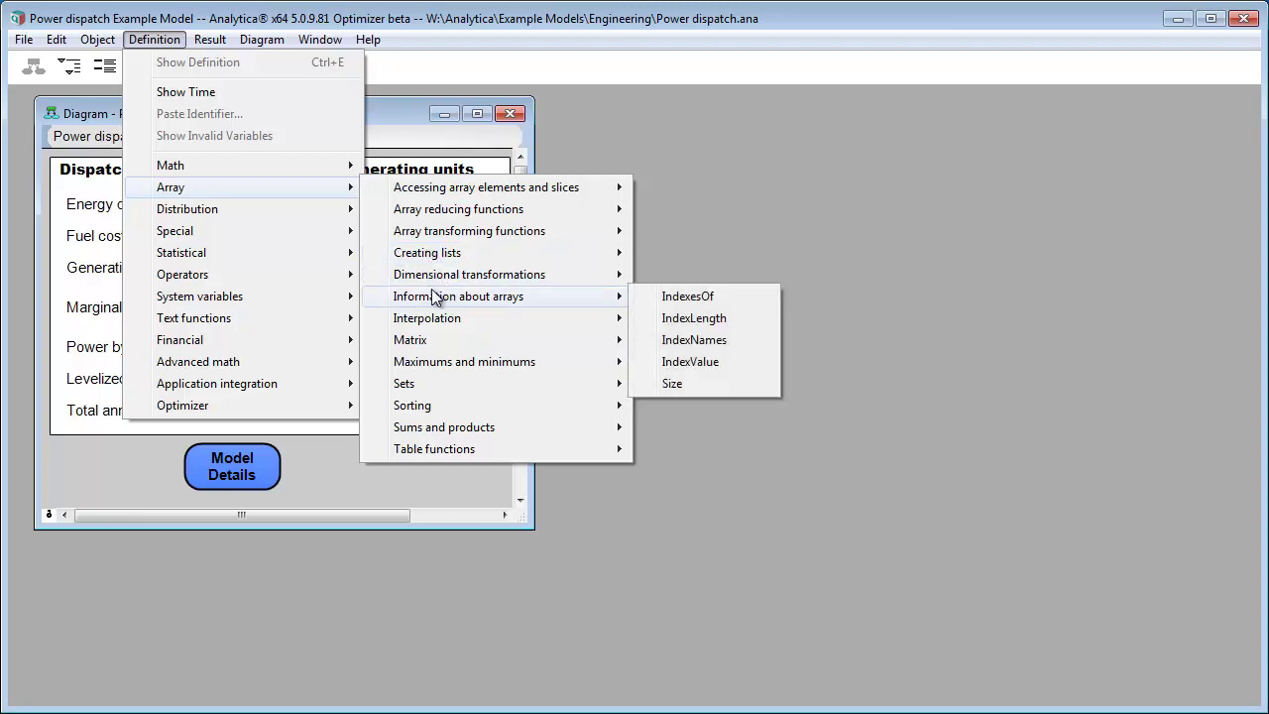
pyautogui.moveTo(262, 207)
pyautogui.moveTo(431, 213)
pyautogui.moveTo(662, 388)
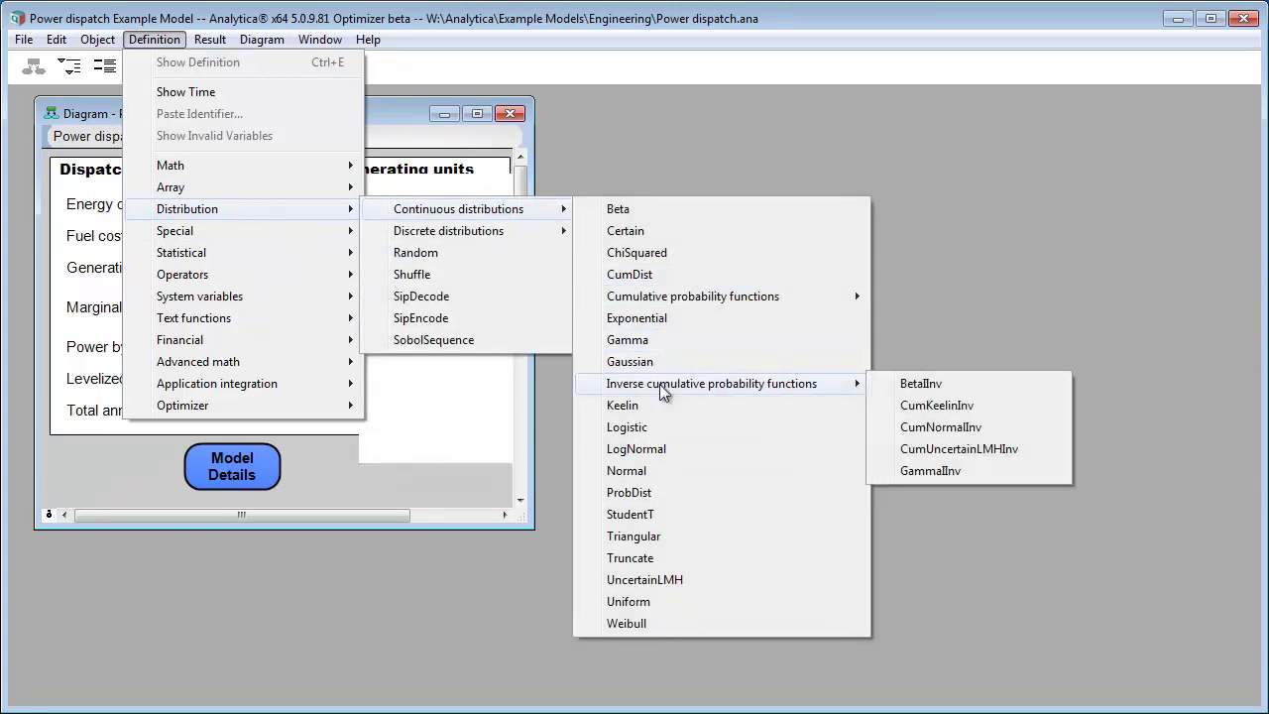
pyautogui.moveTo(279, 381)
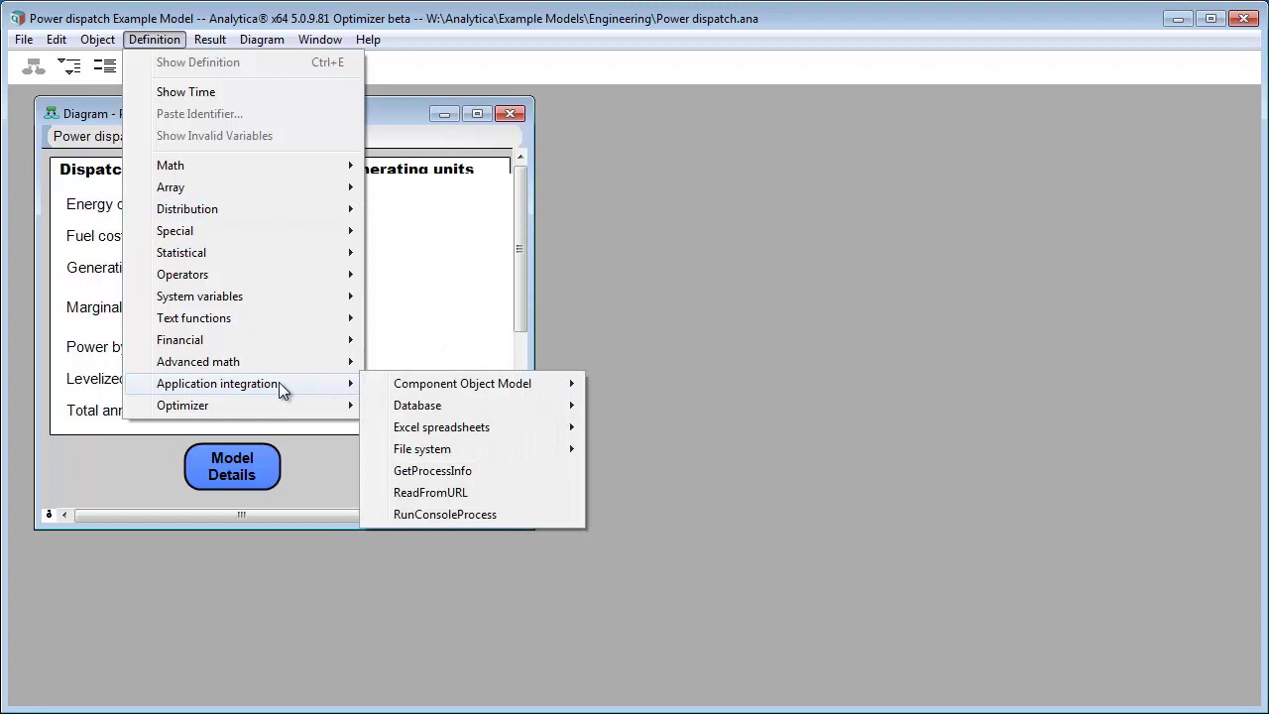
# Close the function lists, move the diagram right, and show the outline with Model Details expanded
pyautogui.click(387, 107)
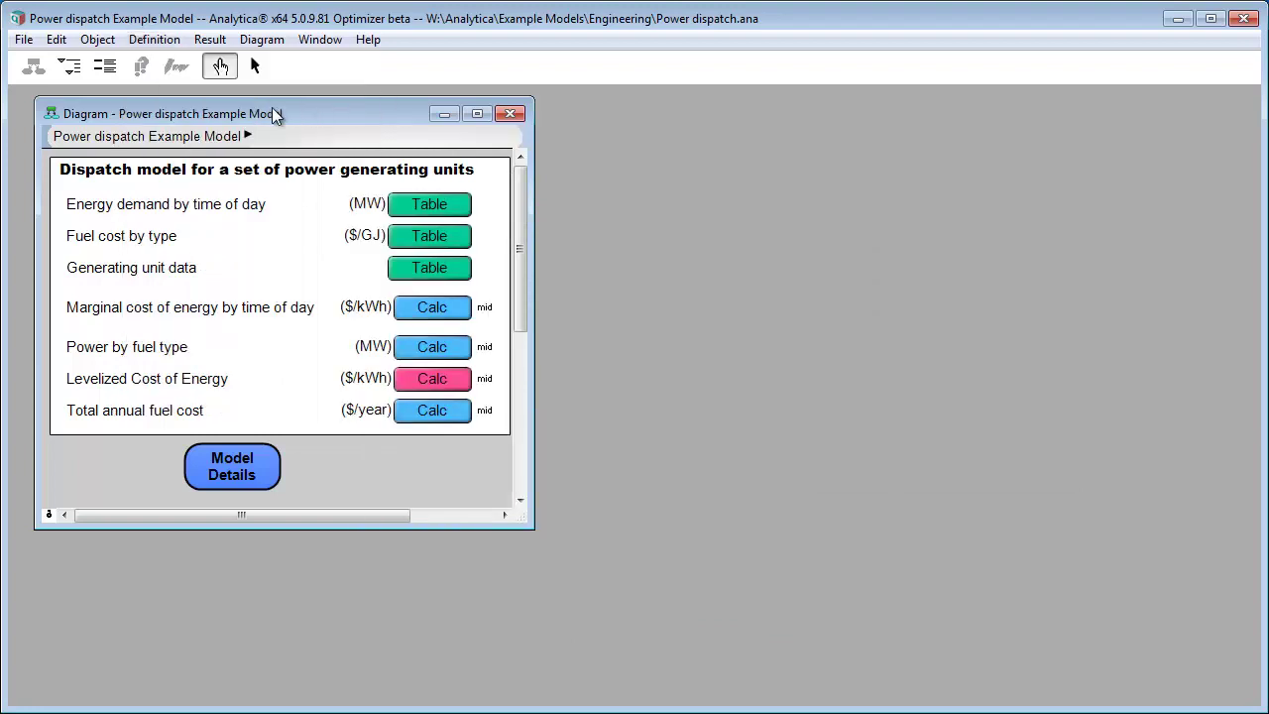
pyautogui.moveTo(276, 114); pyautogui.dragTo(814, 118)
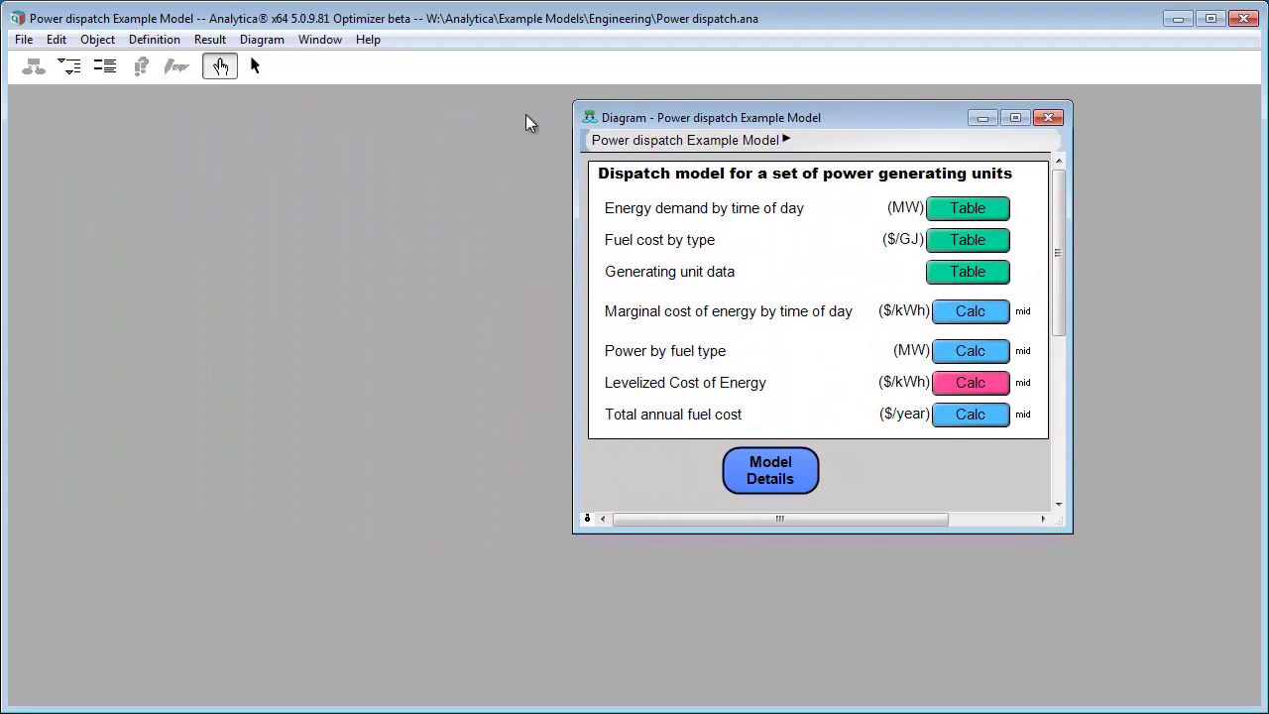
pyautogui.click(69, 66)
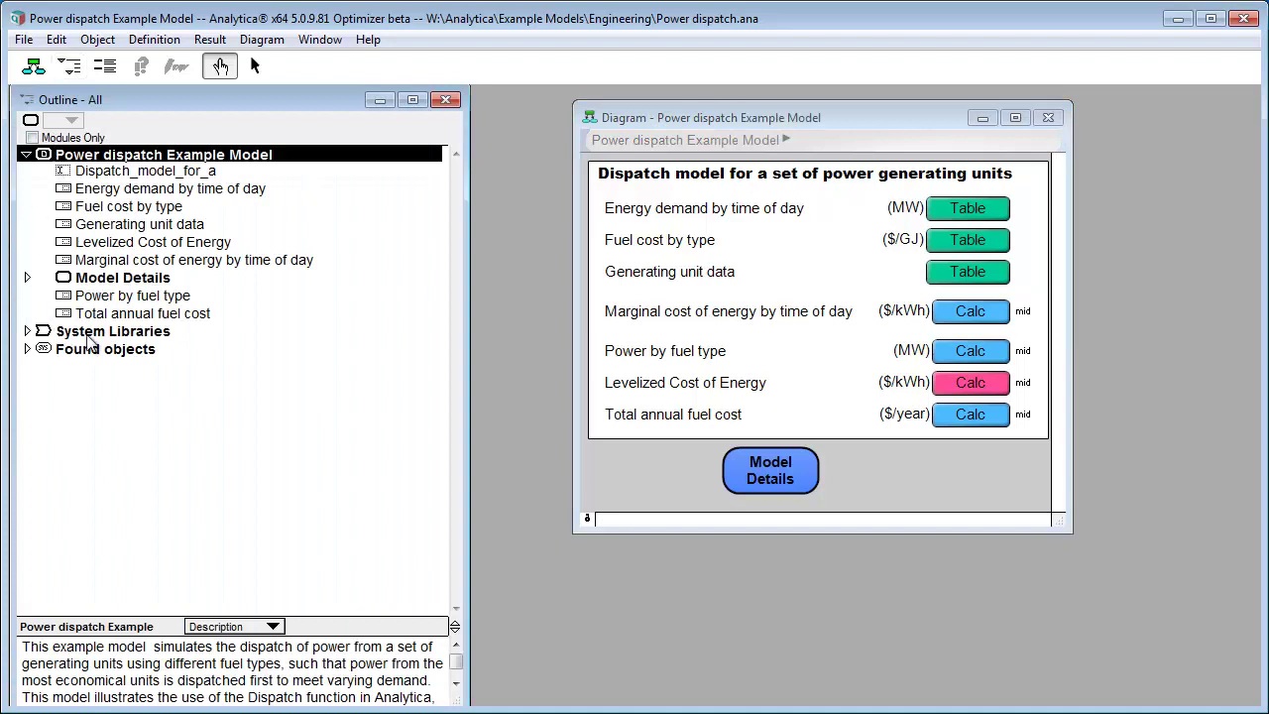
pyautogui.click(28, 279)
# Expand Conversion Constants, collapse the model's objects, and expand System Libraries and Array
pyautogui.click(30, 347)
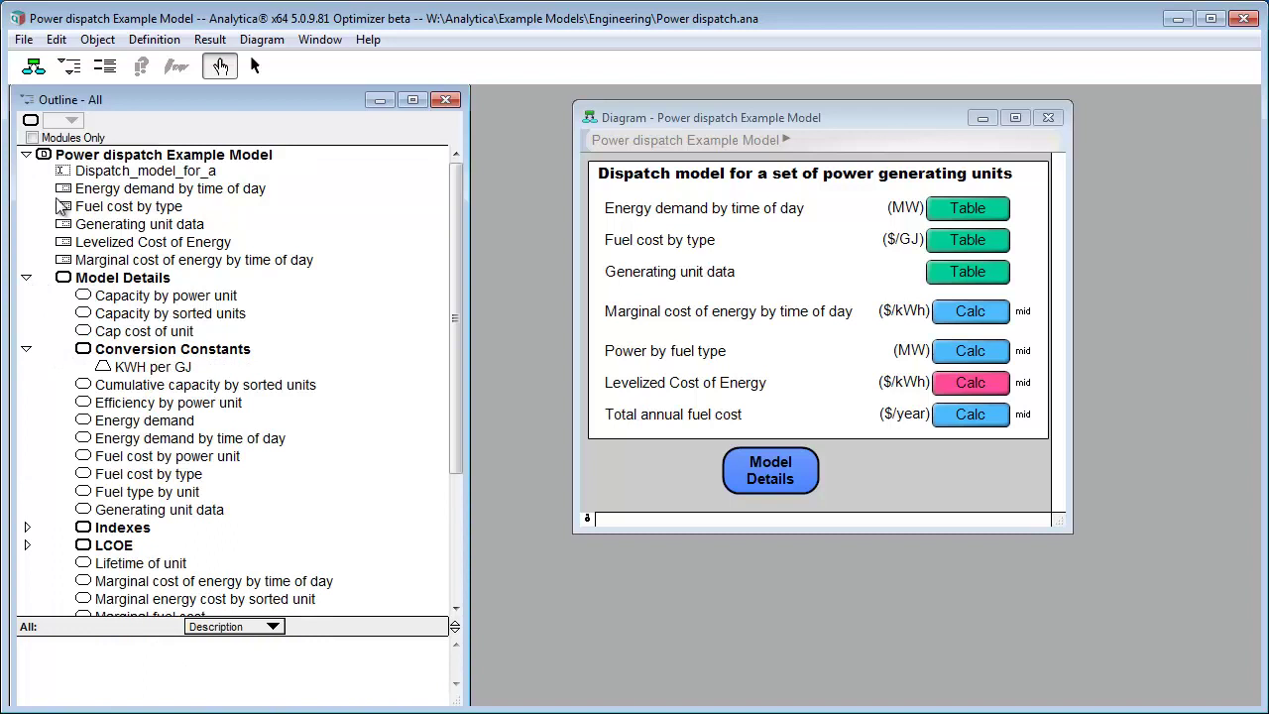
pyautogui.click(26, 156)
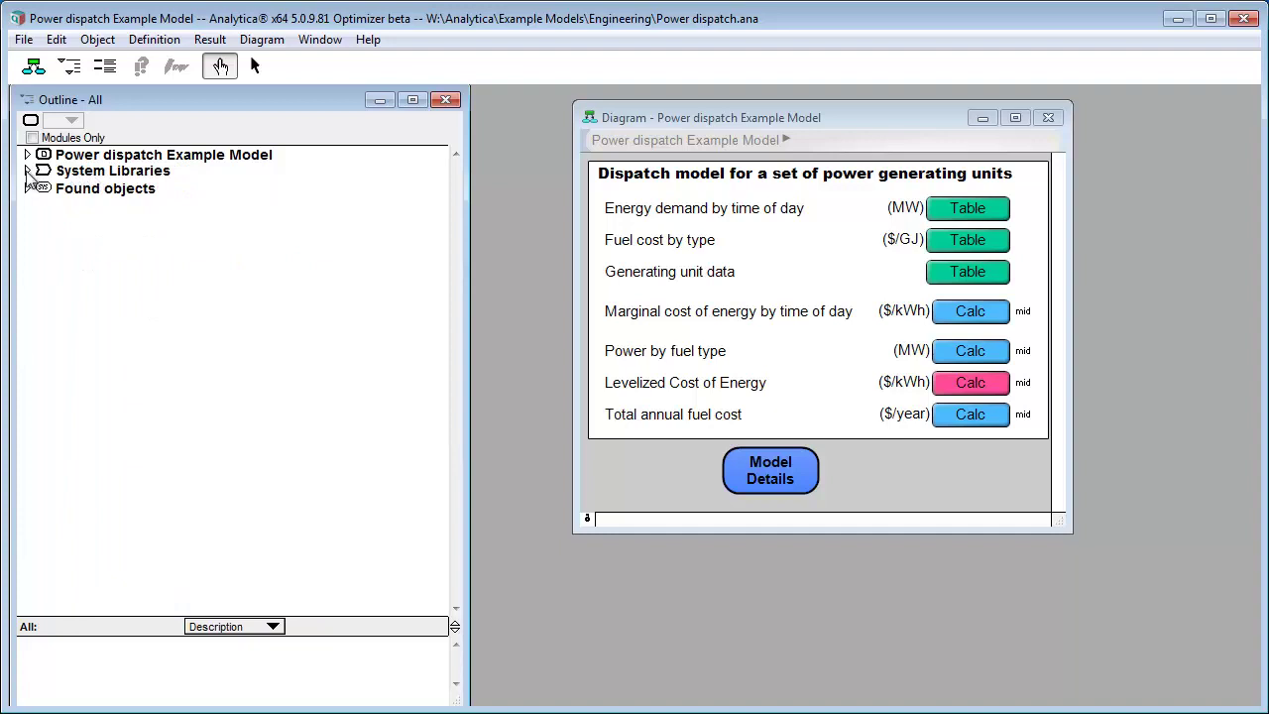
pyautogui.click(27, 171)
pyautogui.click(26, 188)
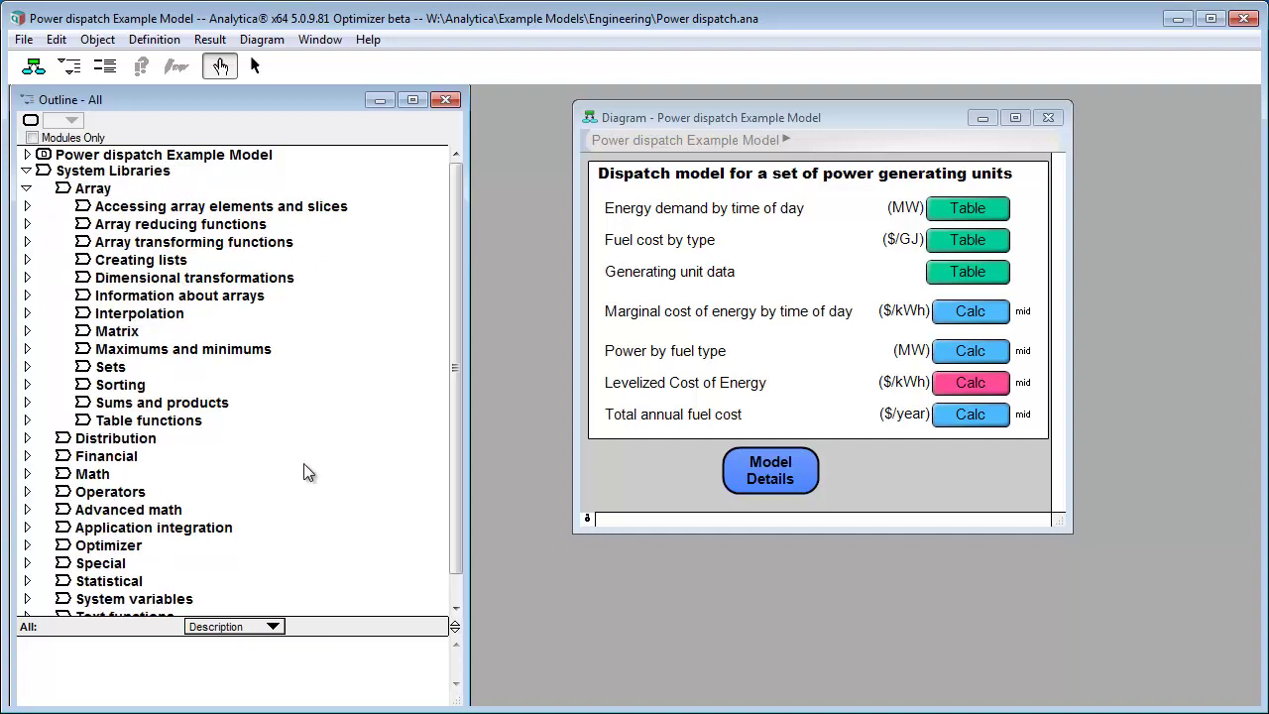
# Expand Information about arrays and Operators, and scroll down through their listings
pyautogui.click(29, 297)
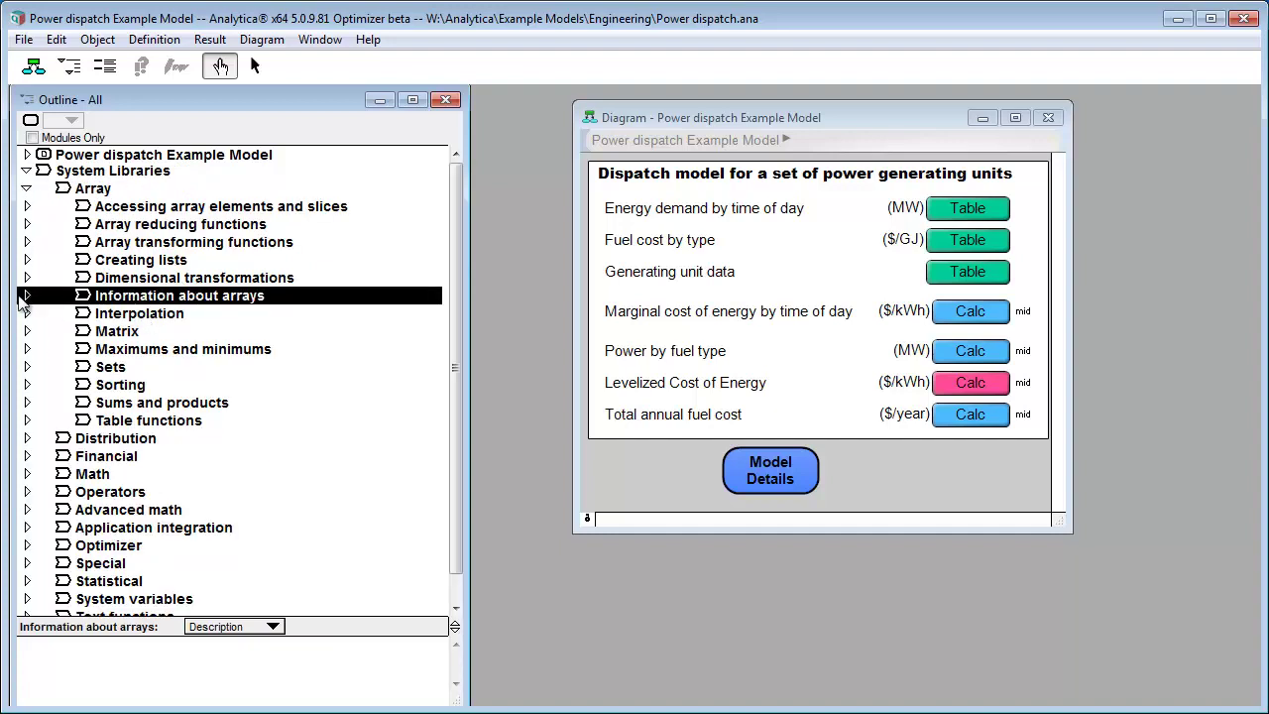
pyautogui.click(27, 296)
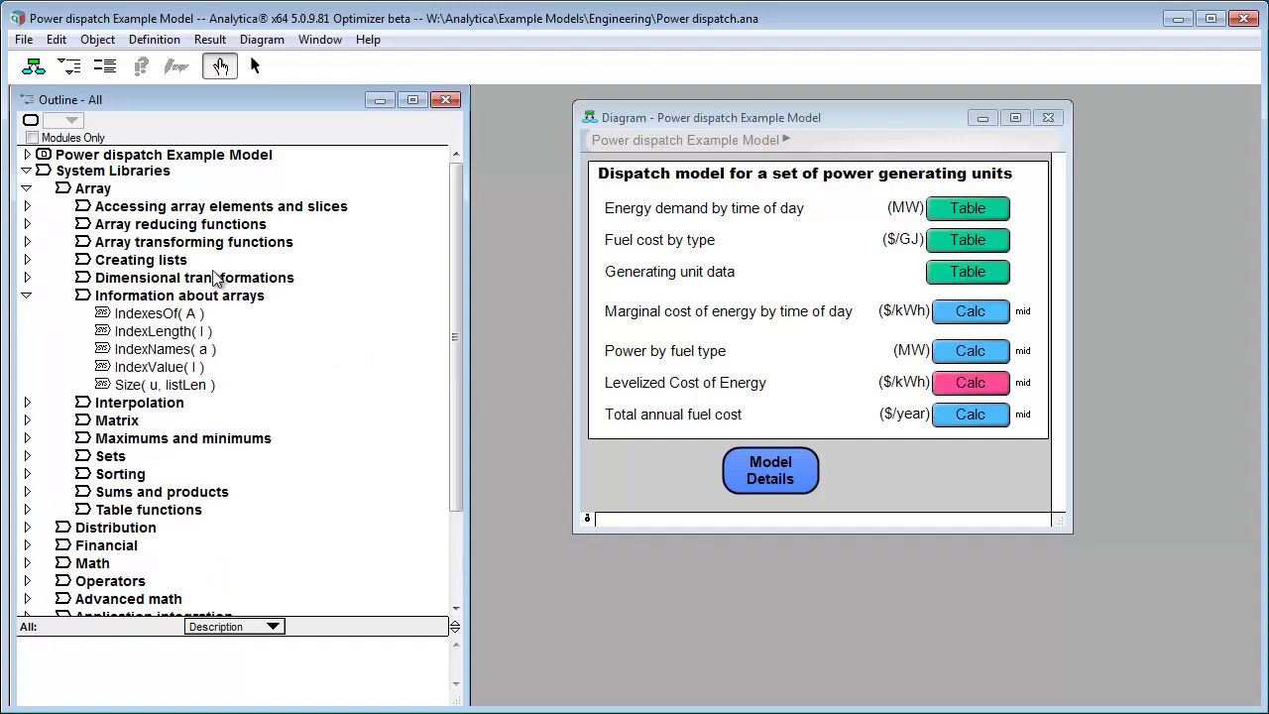
pyautogui.click(26, 580)
pyautogui.scroll(-2, 277, 412)
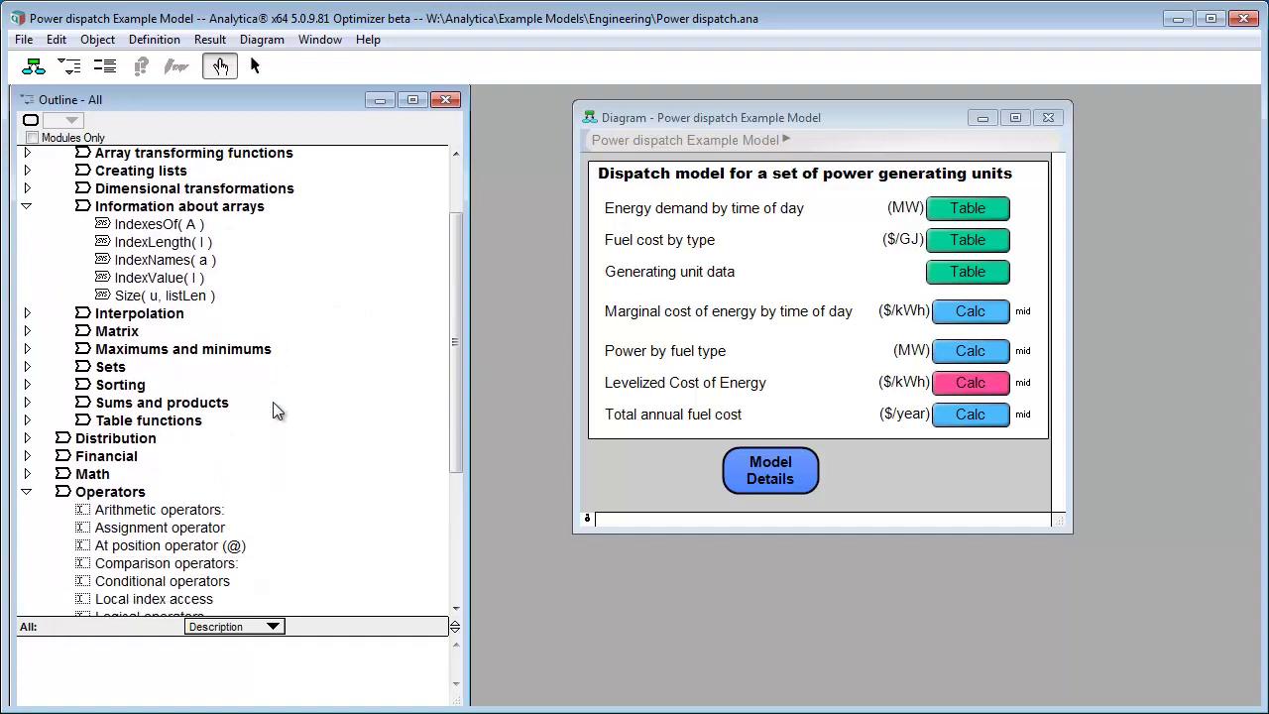
pyautogui.scroll(-3, 275, 411)
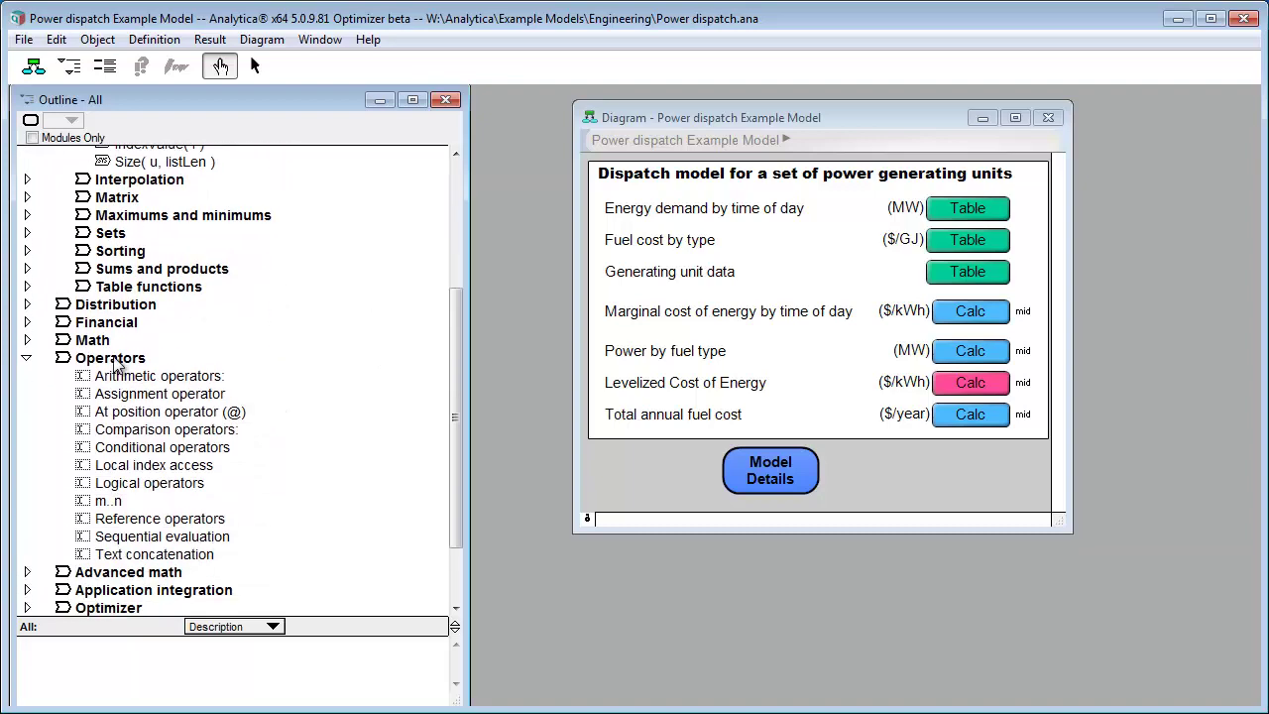
pyautogui.doubleClick(113, 363)
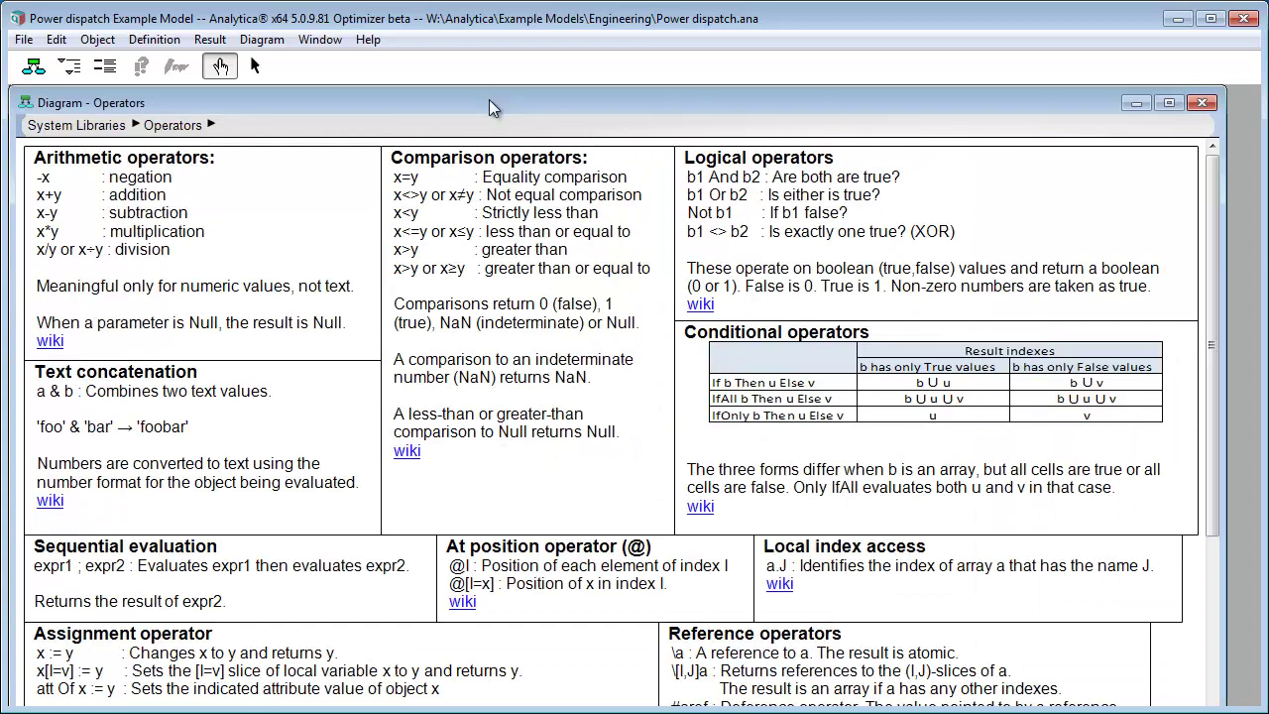
pyautogui.moveTo(1211, 283)
pyautogui.mouseDown()
pyautogui.moveTo(1218, 476)
pyautogui.moveTo(1219, 275)
pyautogui.mouseUp()
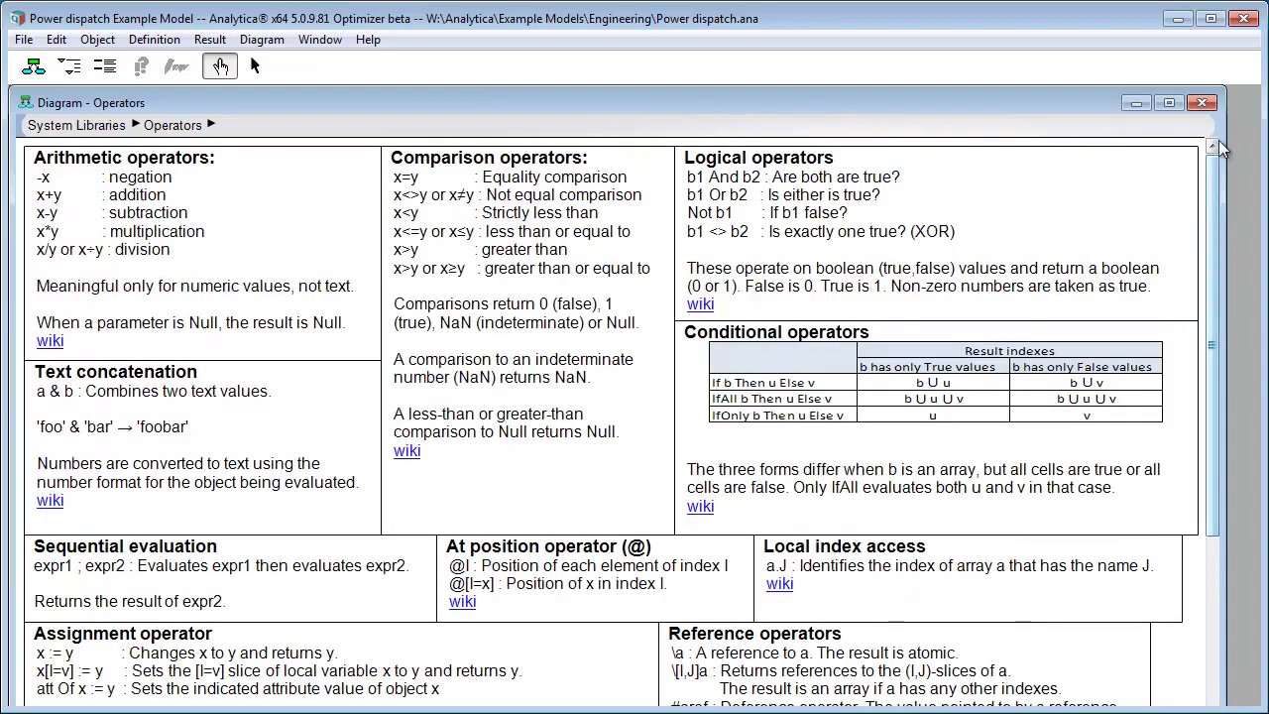
pyautogui.click(1202, 103)
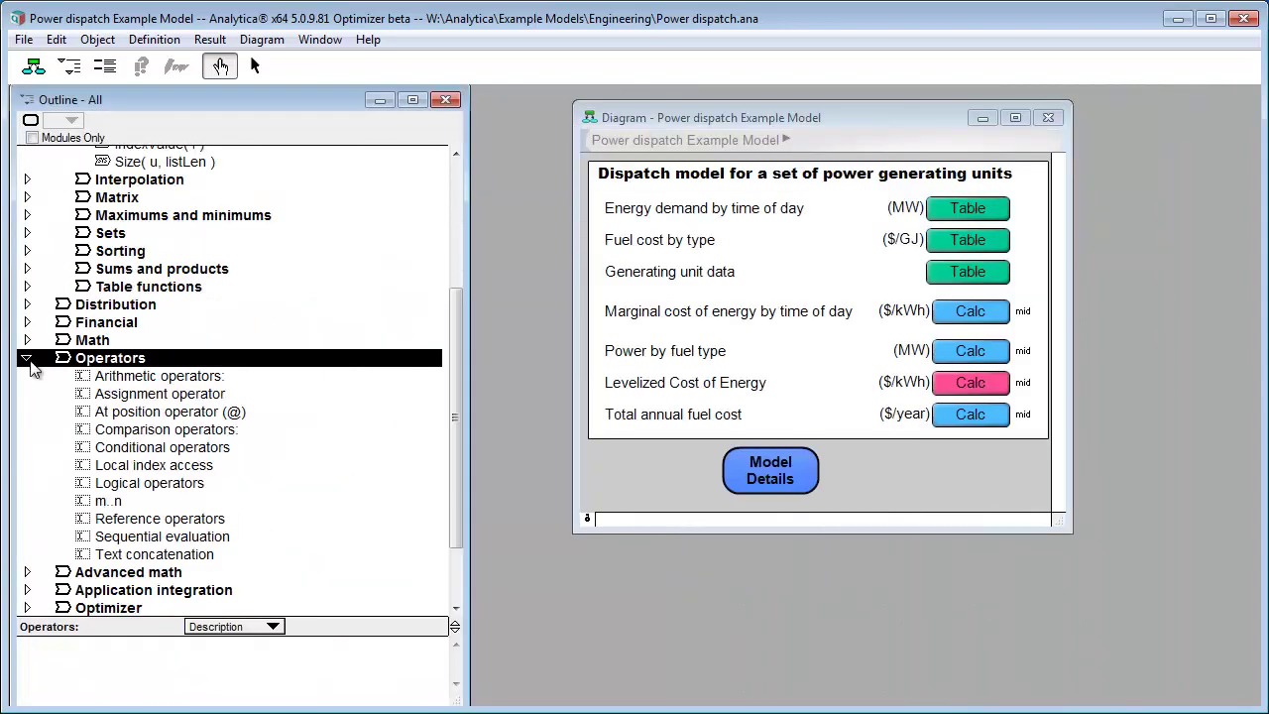
# Collapse Operators, read IndexLength's description, and view its details and wiki page
pyautogui.click(27, 359)
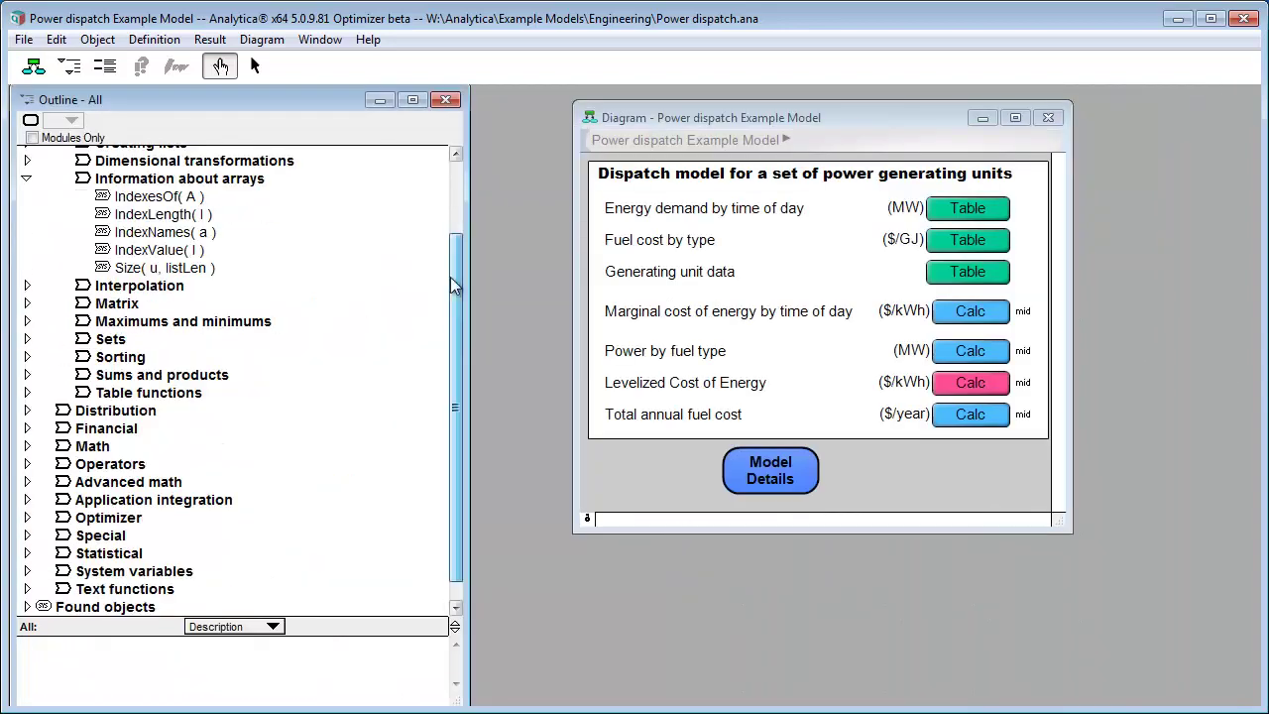
pyautogui.scroll(3, 442, 248)
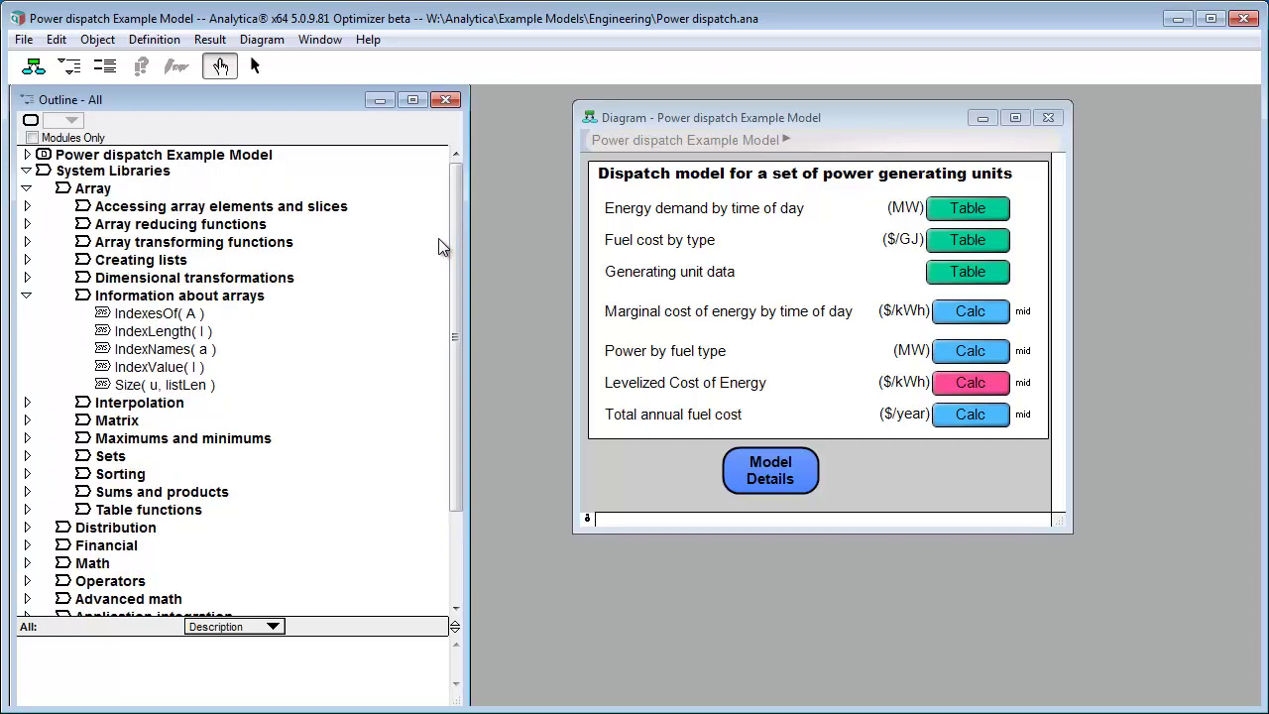
pyautogui.click(143, 338)
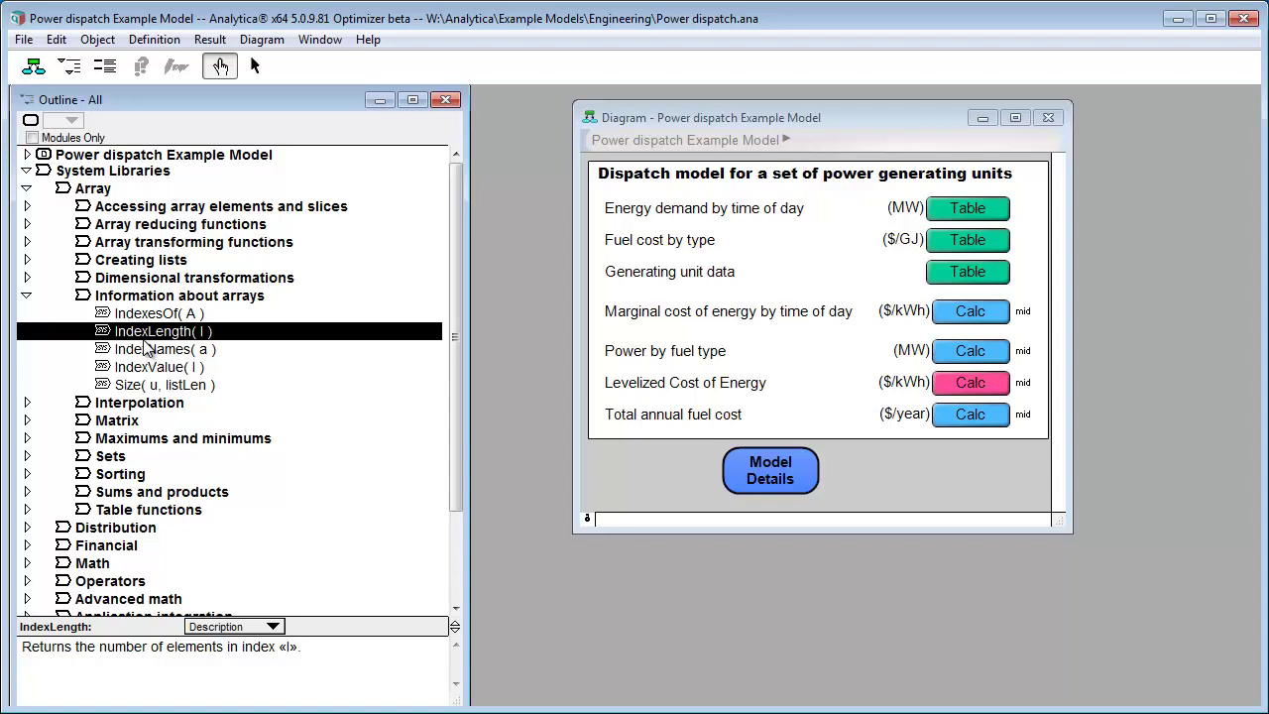
pyautogui.doubleClick(144, 337)
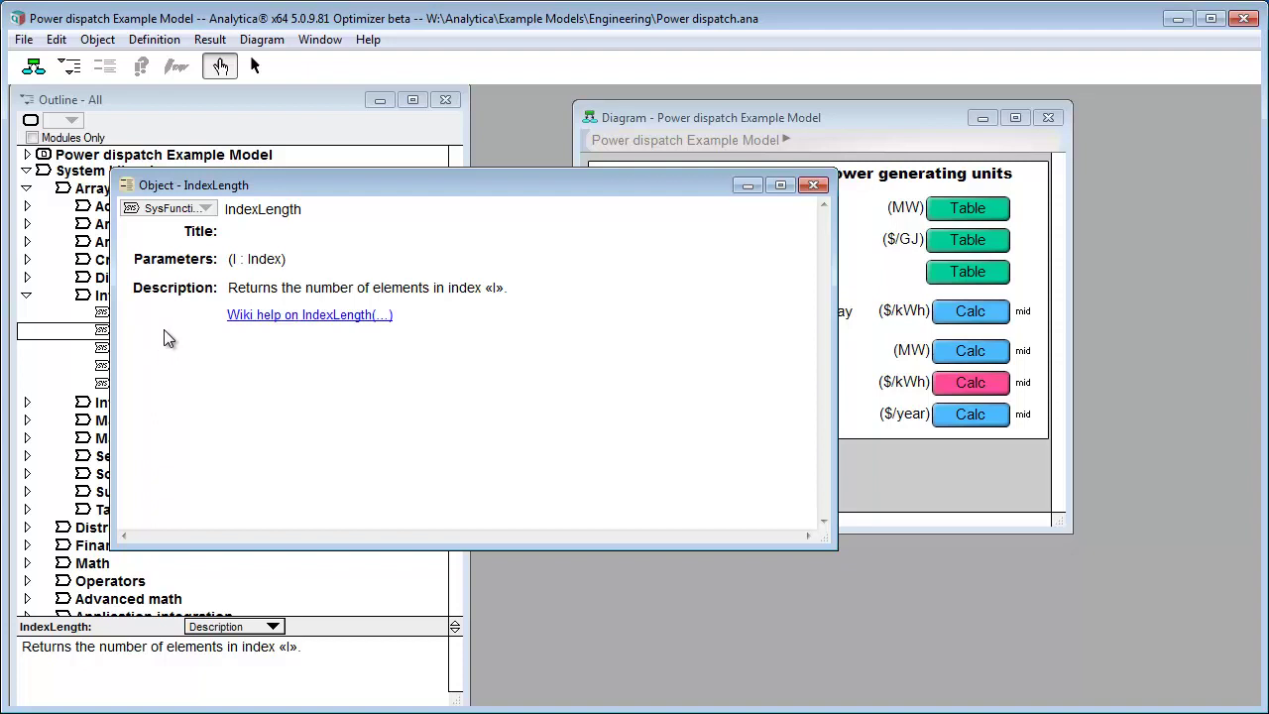
pyautogui.click(308, 315)
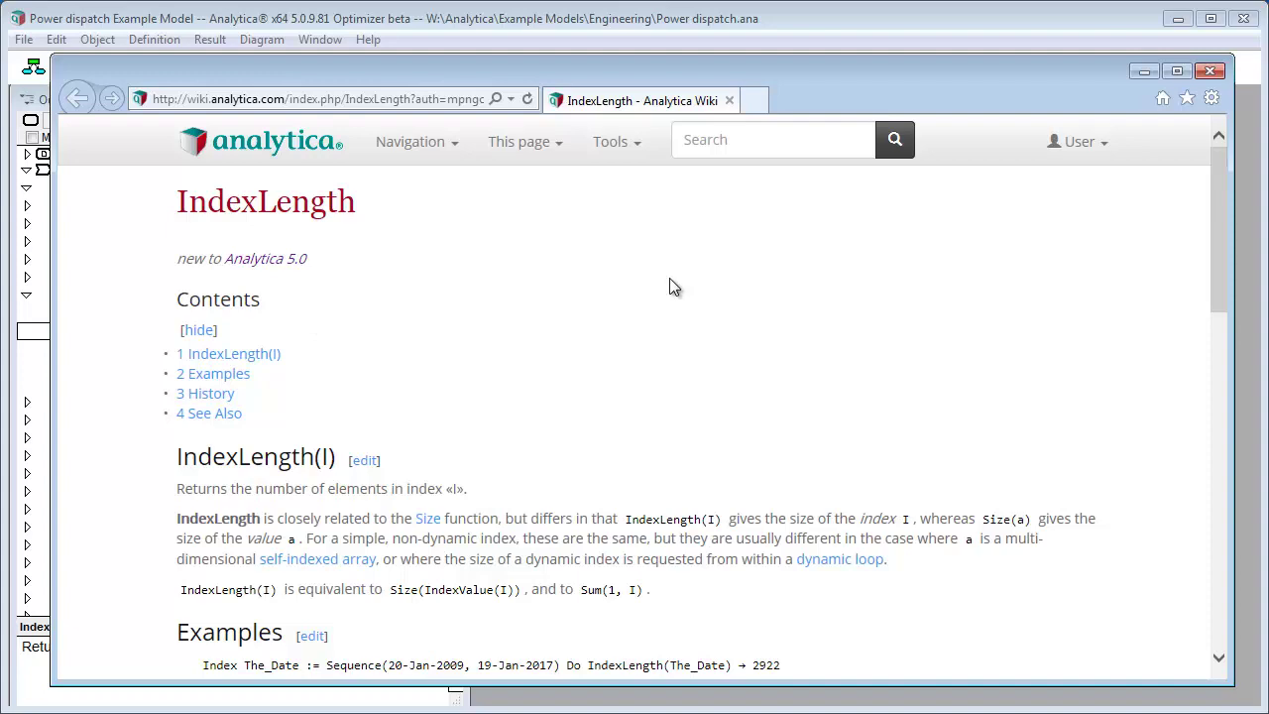
pyautogui.click(1208, 73)
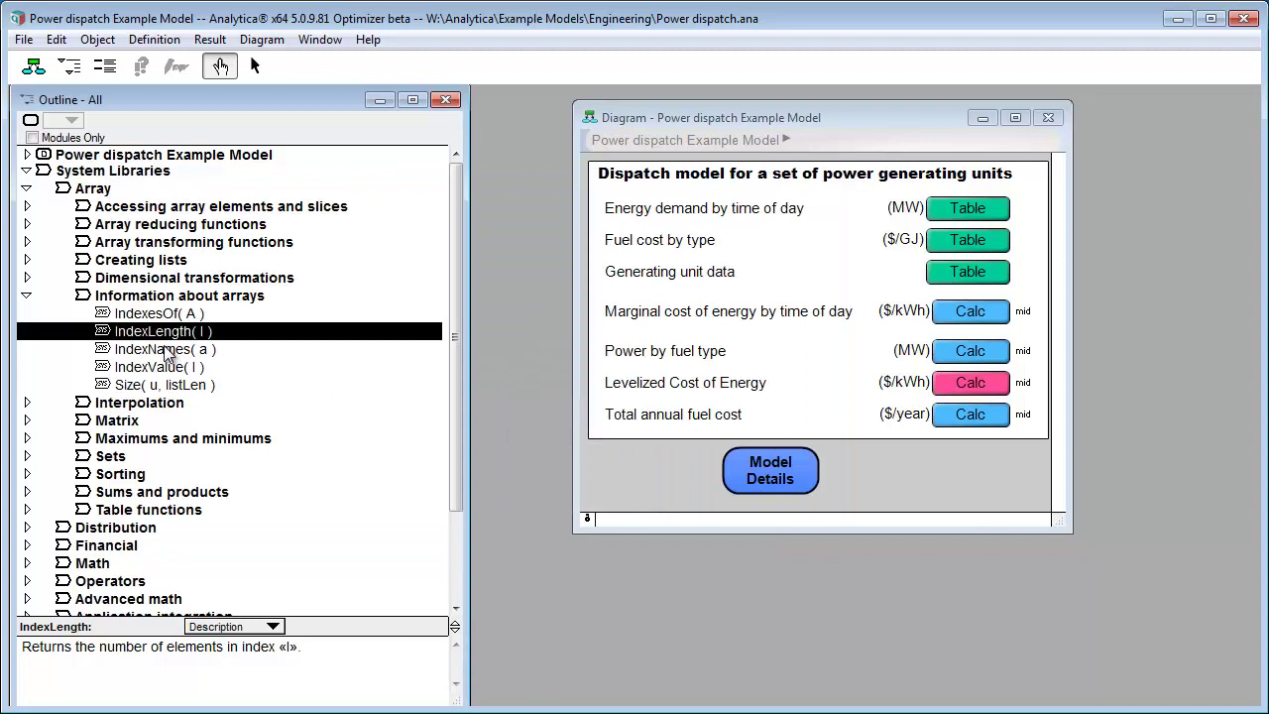
# Open IndexLength's wiki help from its right-click menu, then close it
pyautogui.rightClick(166, 337)
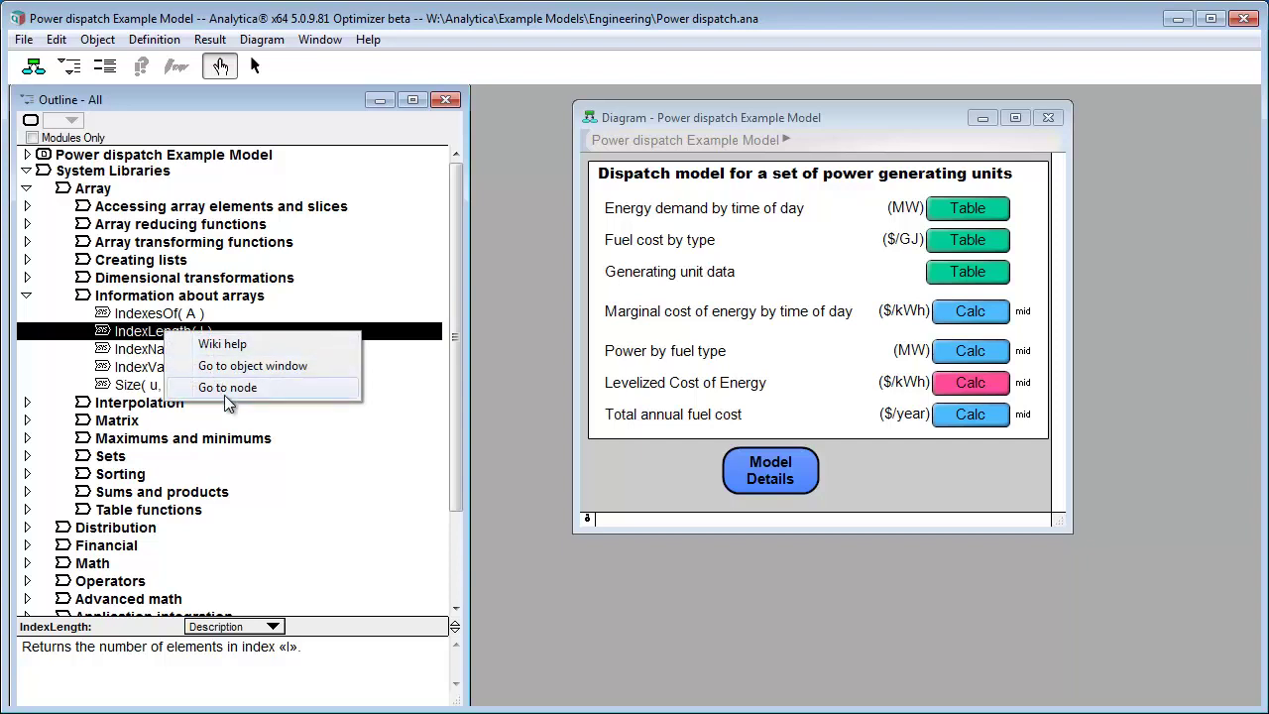
pyautogui.click(263, 350)
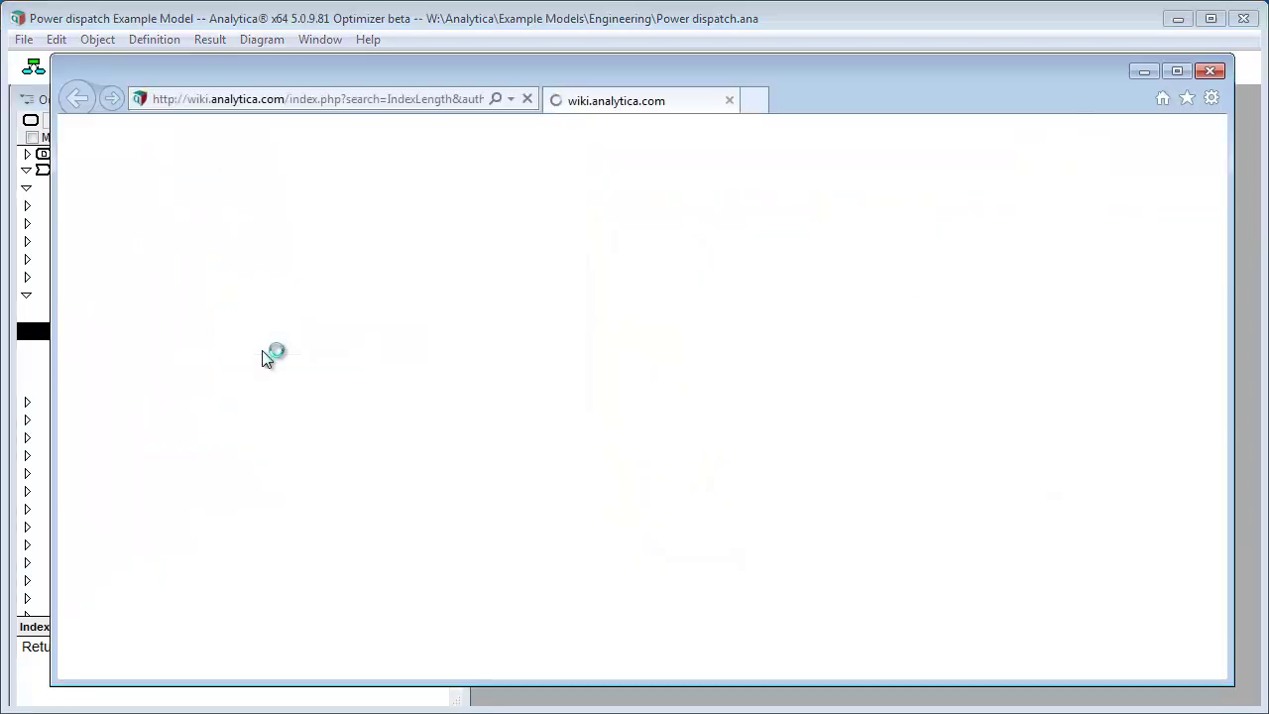
pyautogui.click(1209, 72)
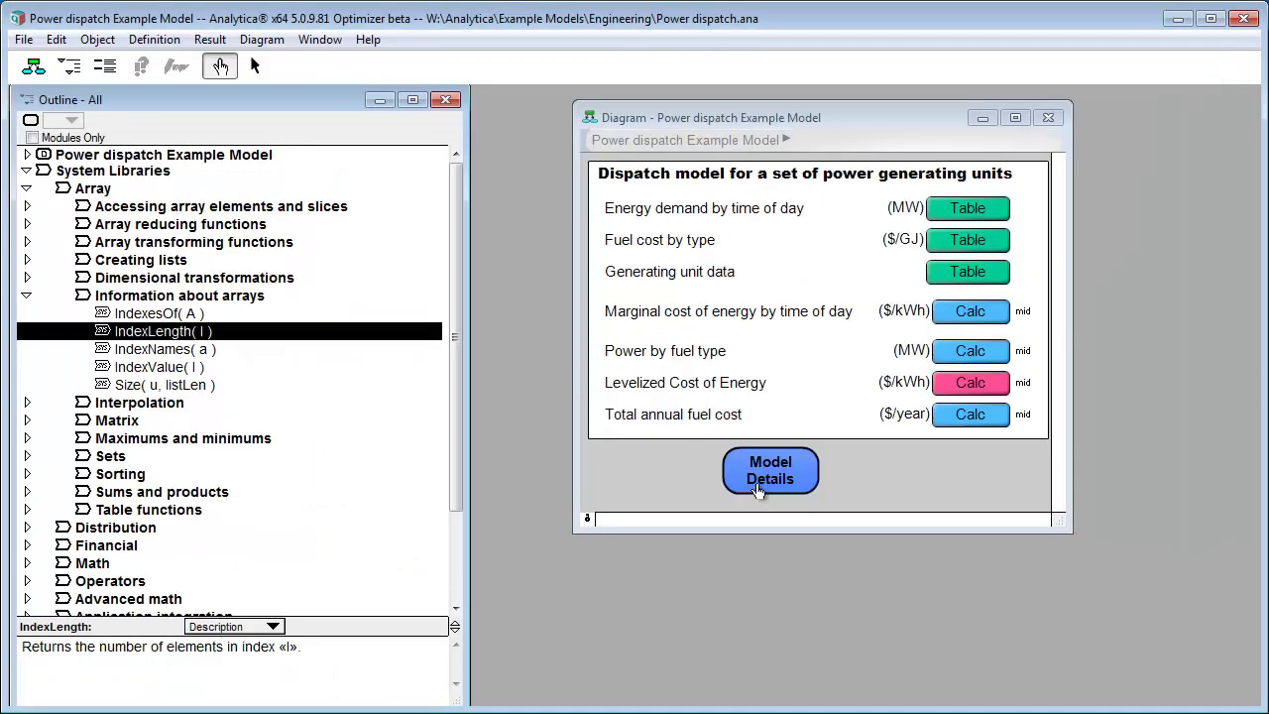
# Open the Model Details diagram and show Power Dispatch's definition
pyautogui.click(758, 480)
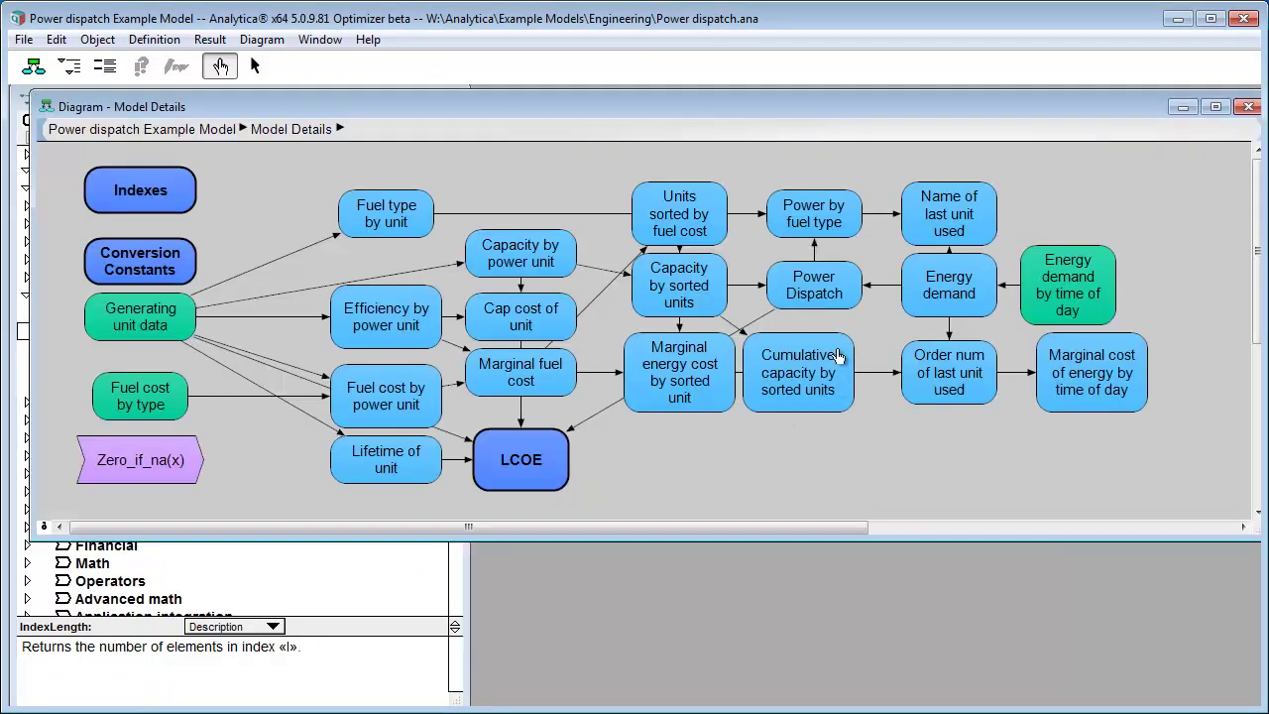
pyautogui.moveTo(664, 449); pyautogui.dragTo(664, 412)
pyautogui.click(783, 298)
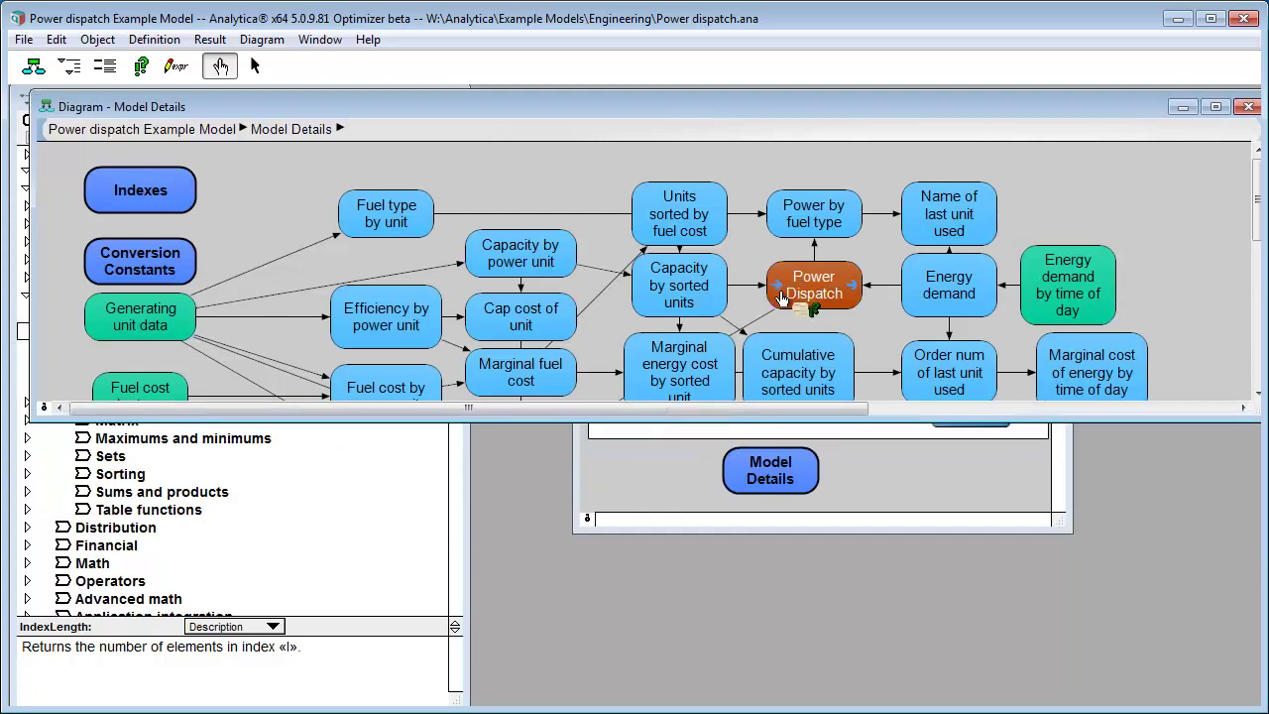
pyautogui.click(176, 65)
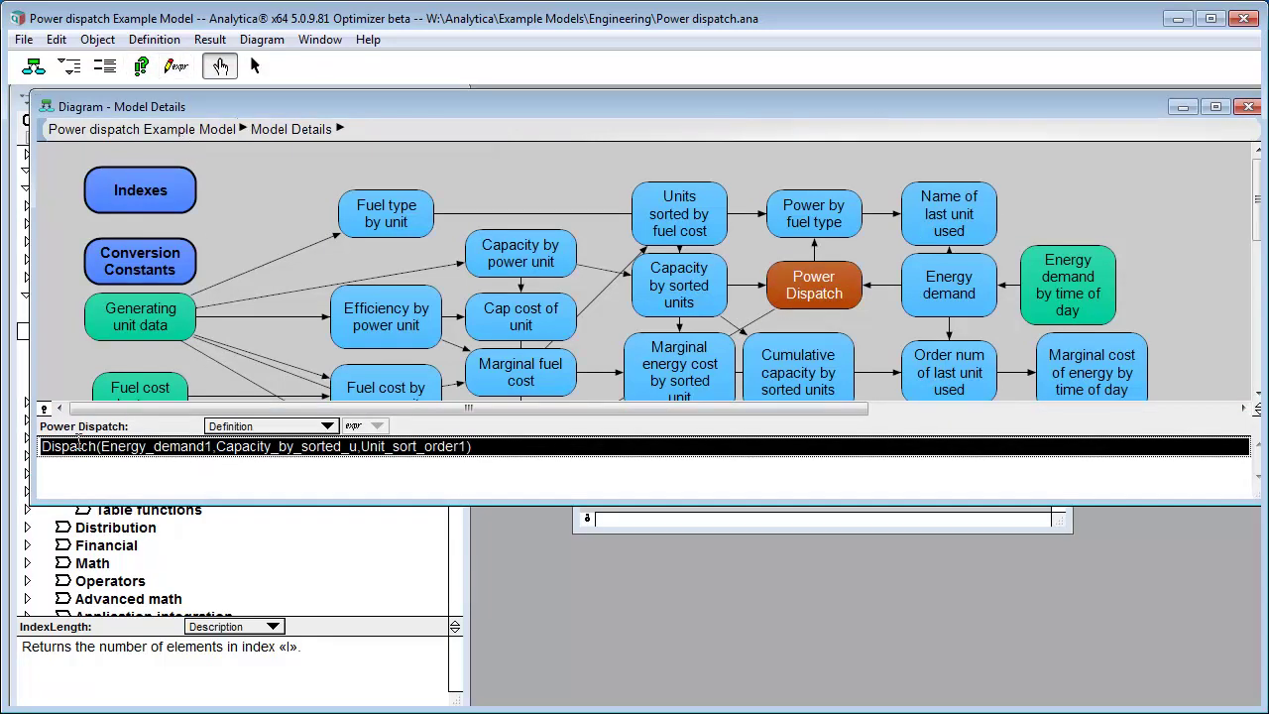
# Look up wiki help for the Dispatch function in the definition, then close it
pyautogui.doubleClick(66, 447)
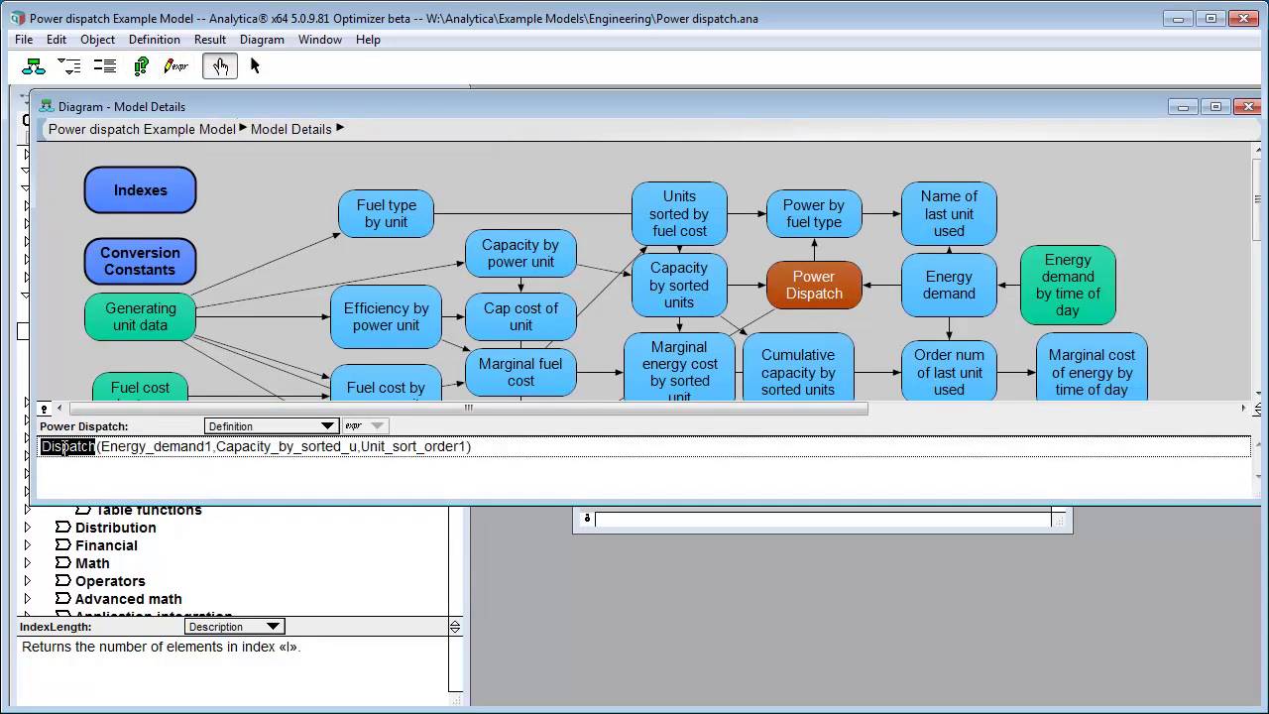
pyautogui.rightClick(66, 447)
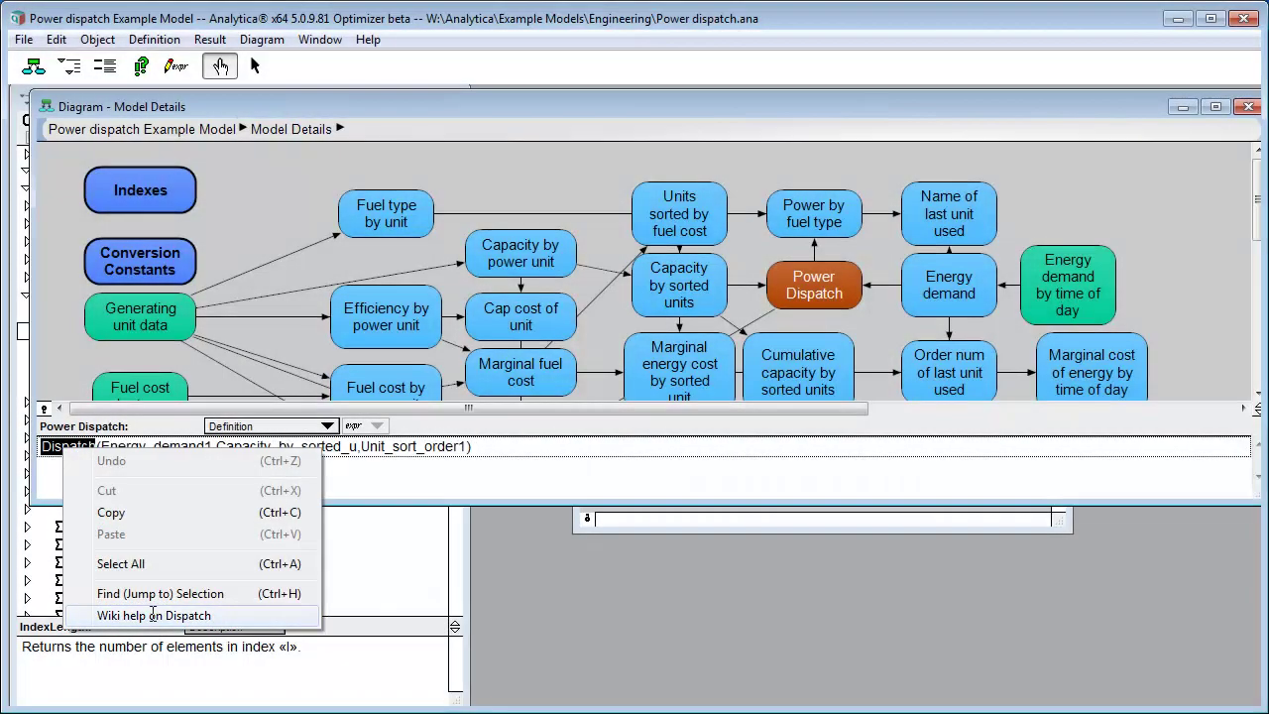
pyautogui.click(154, 615)
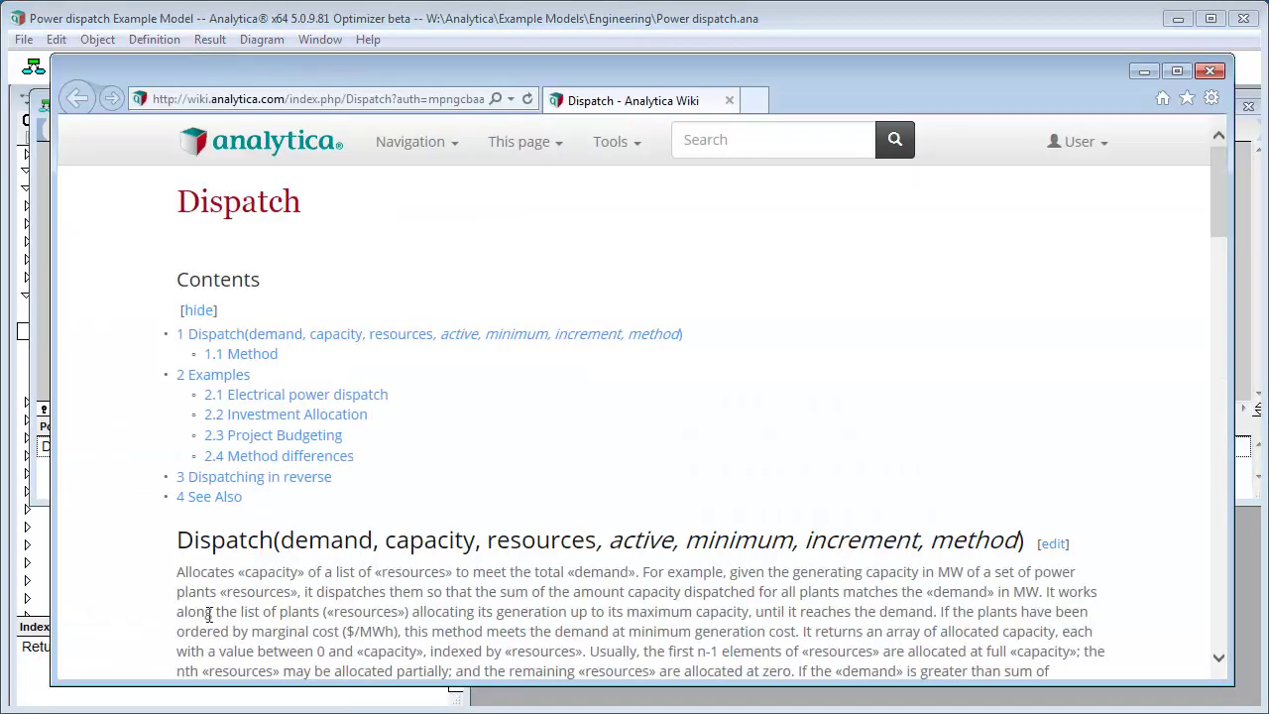
pyautogui.click(1210, 70)
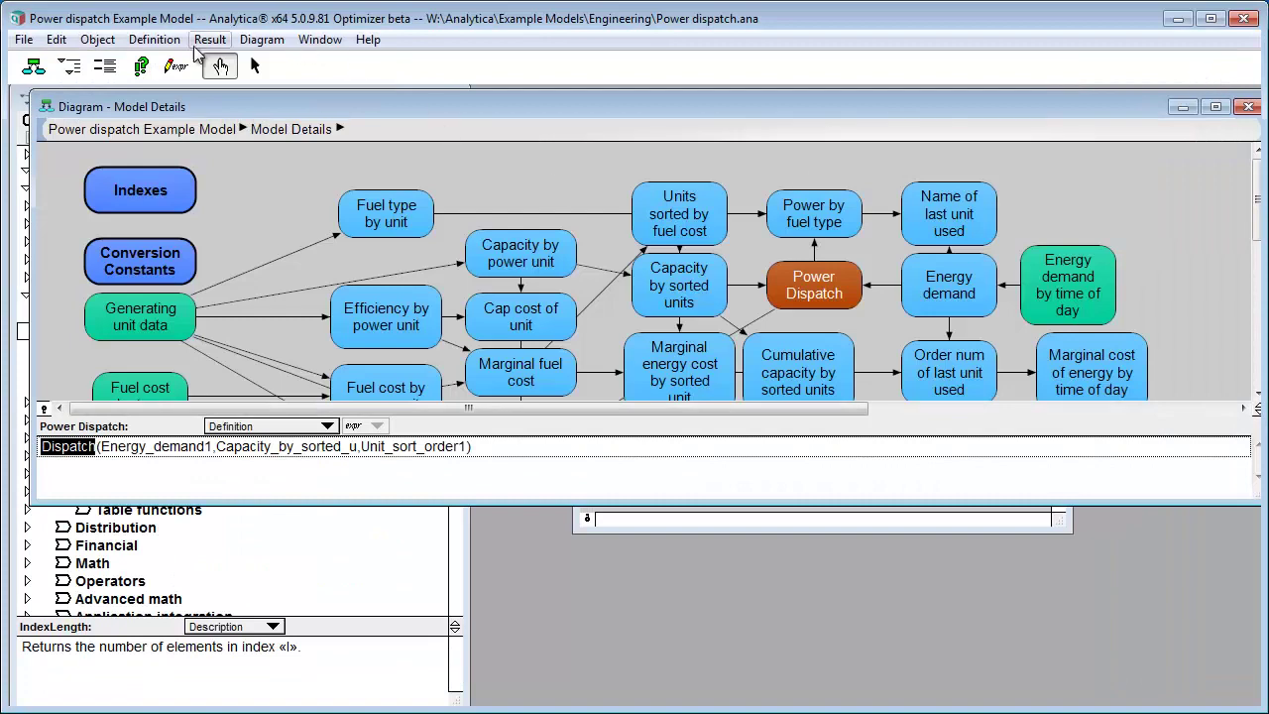
# Open the Object Finder for Dispatch, view its wiki help, and cancel without inserting anything
pyautogui.click(254, 65)
pyautogui.click(154, 40)
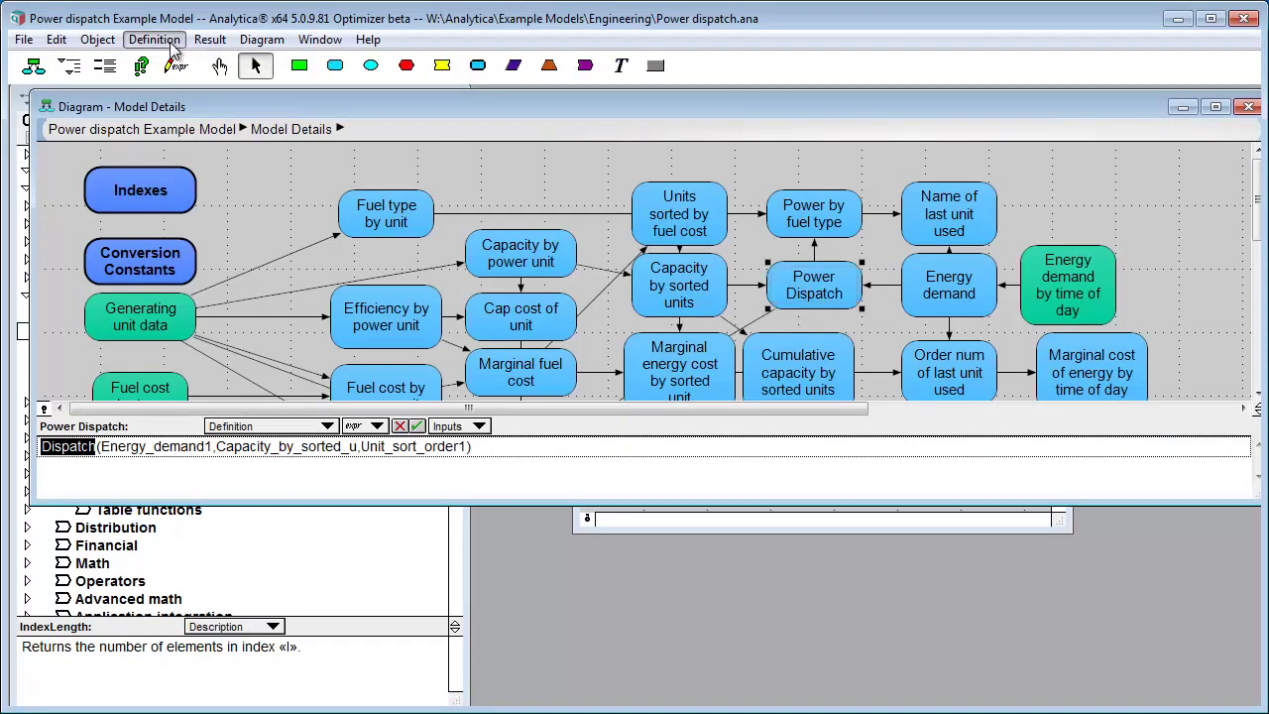
pyautogui.click(198, 114)
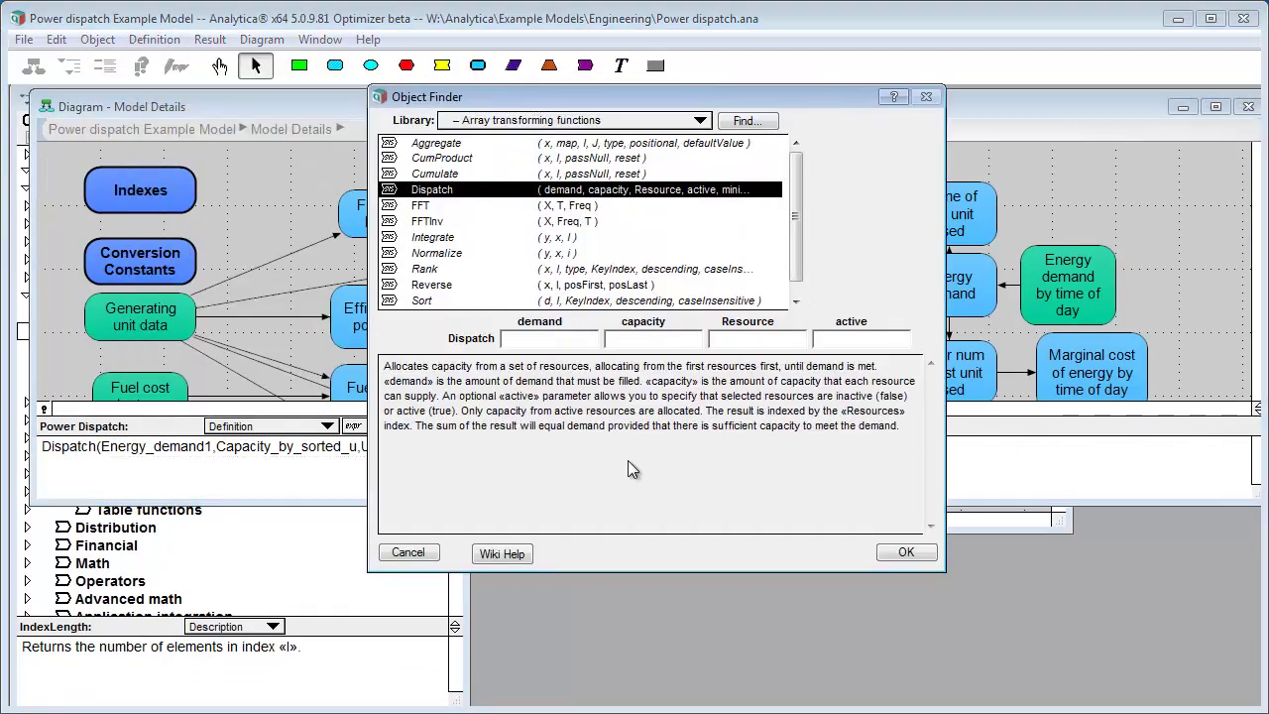
pyautogui.click(502, 553)
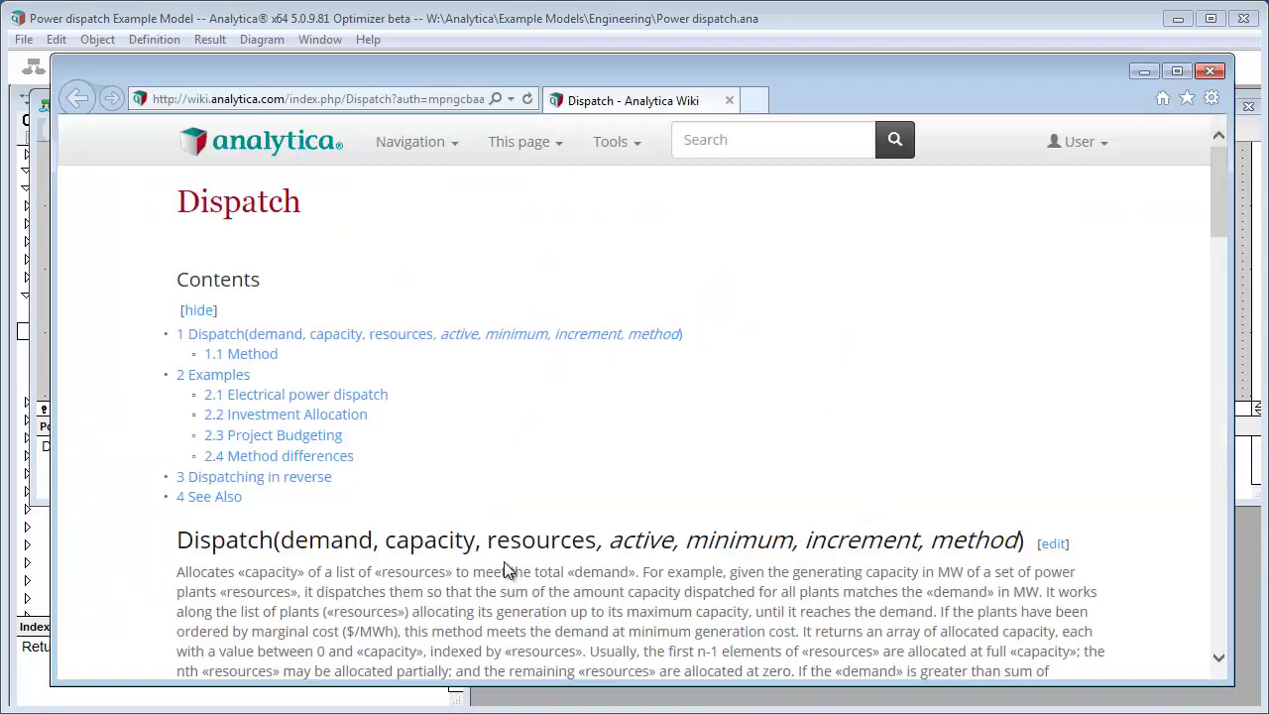
pyautogui.click(1208, 72)
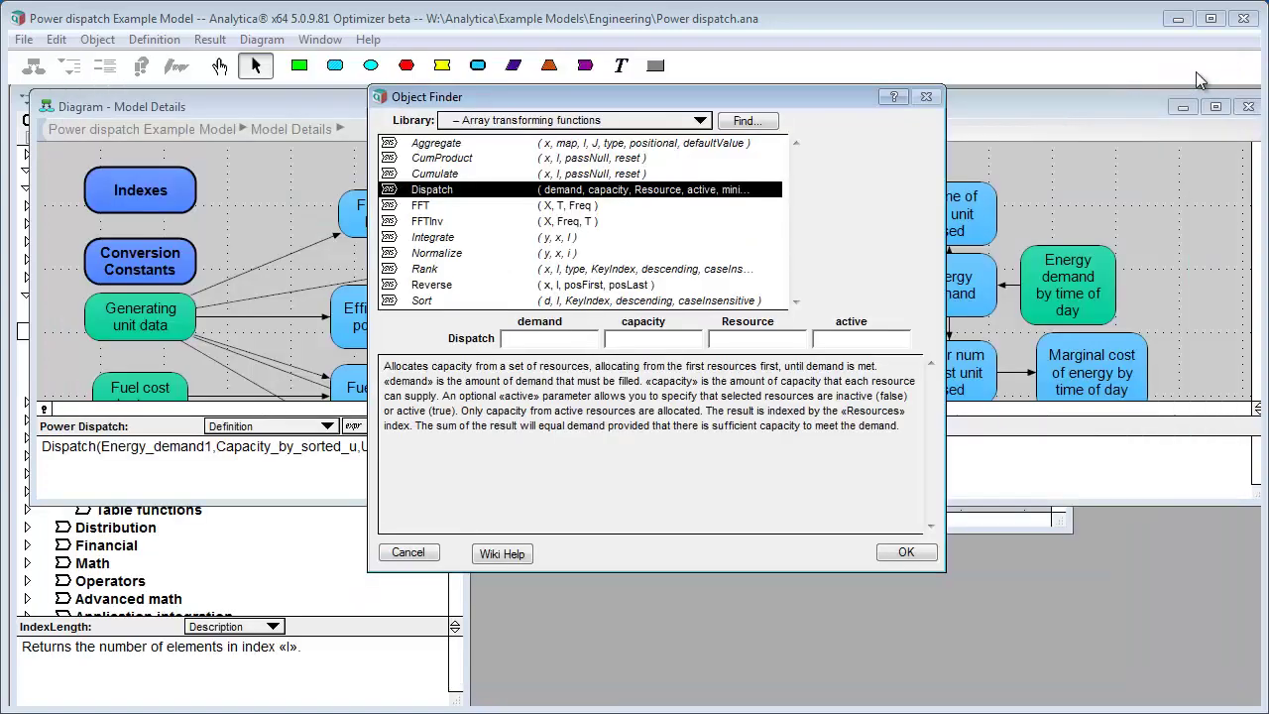
pyautogui.click(411, 553)
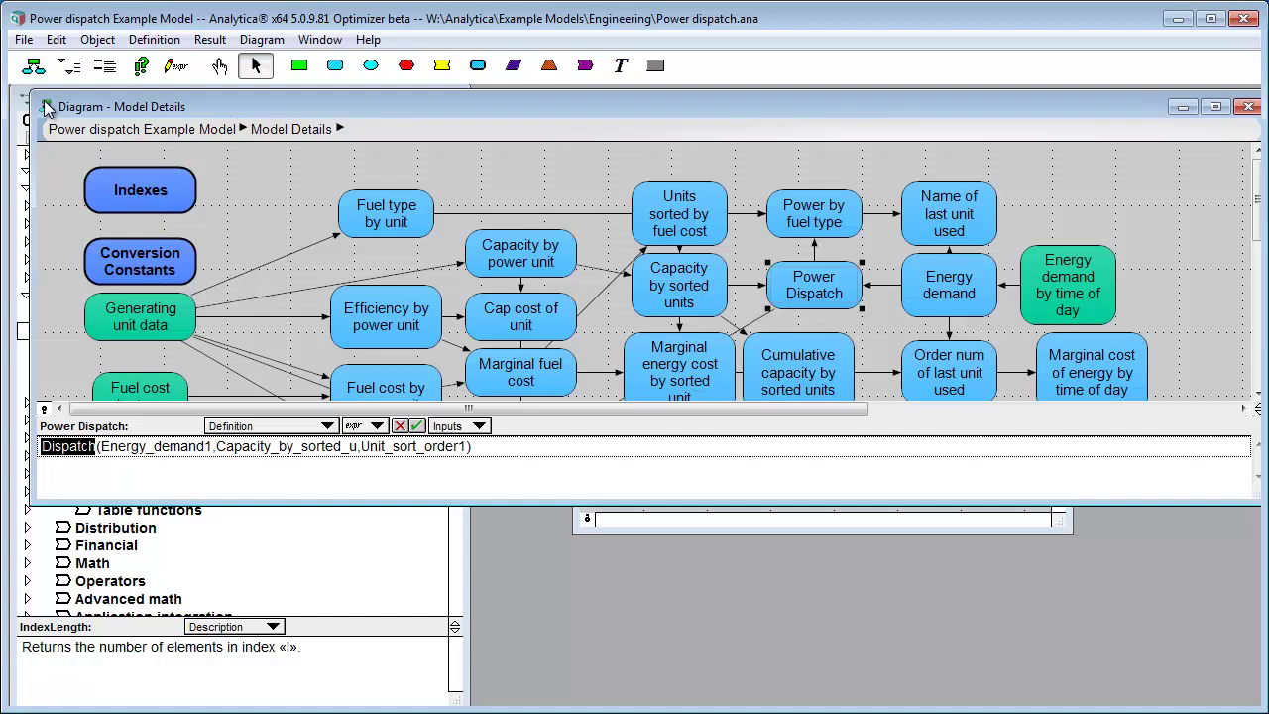
# Open Object Find, limit the search to Definition, and enter Interp as the search text
pyautogui.click(96, 40)
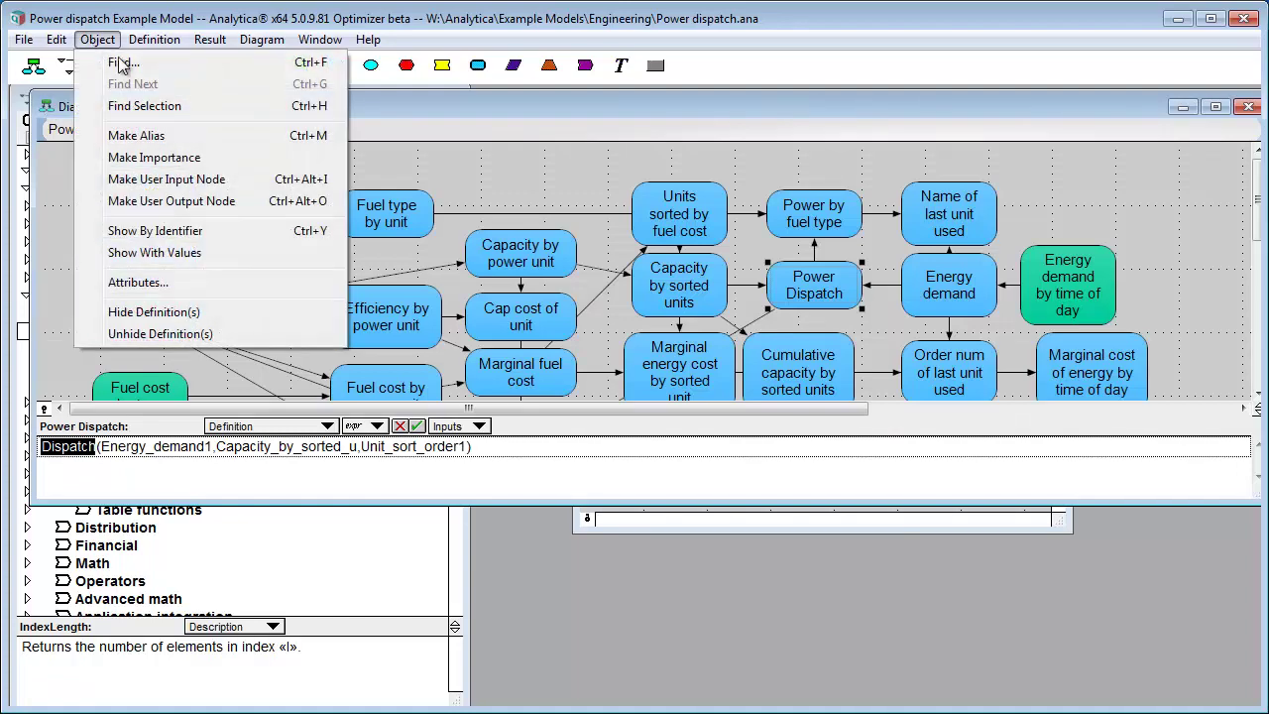
pyautogui.click(123, 60)
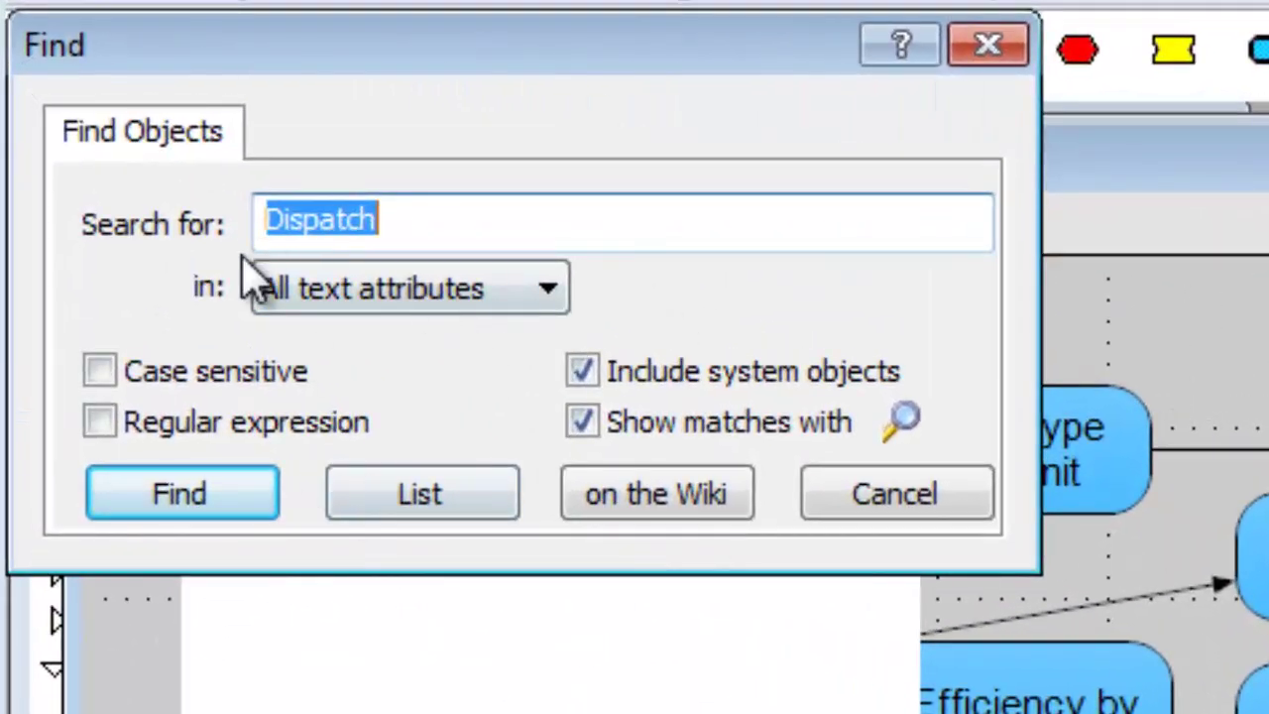
pyautogui.click(347, 223)
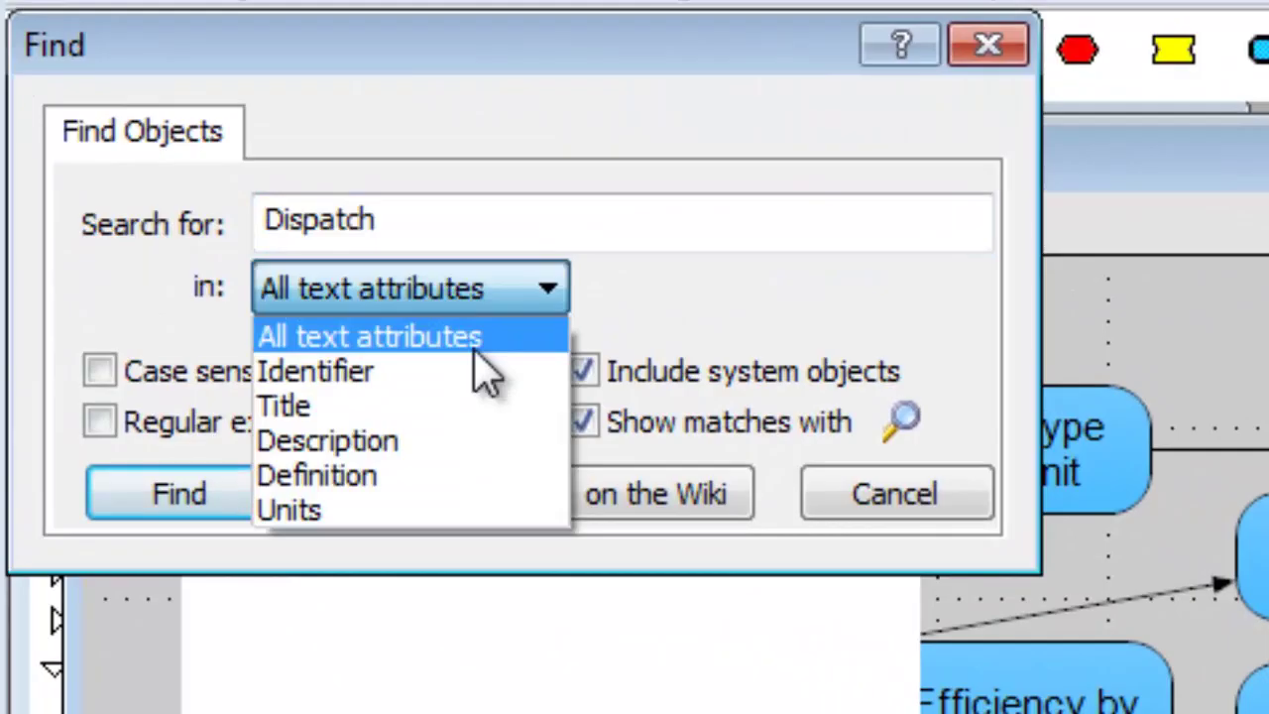
pyautogui.click(572, 141)
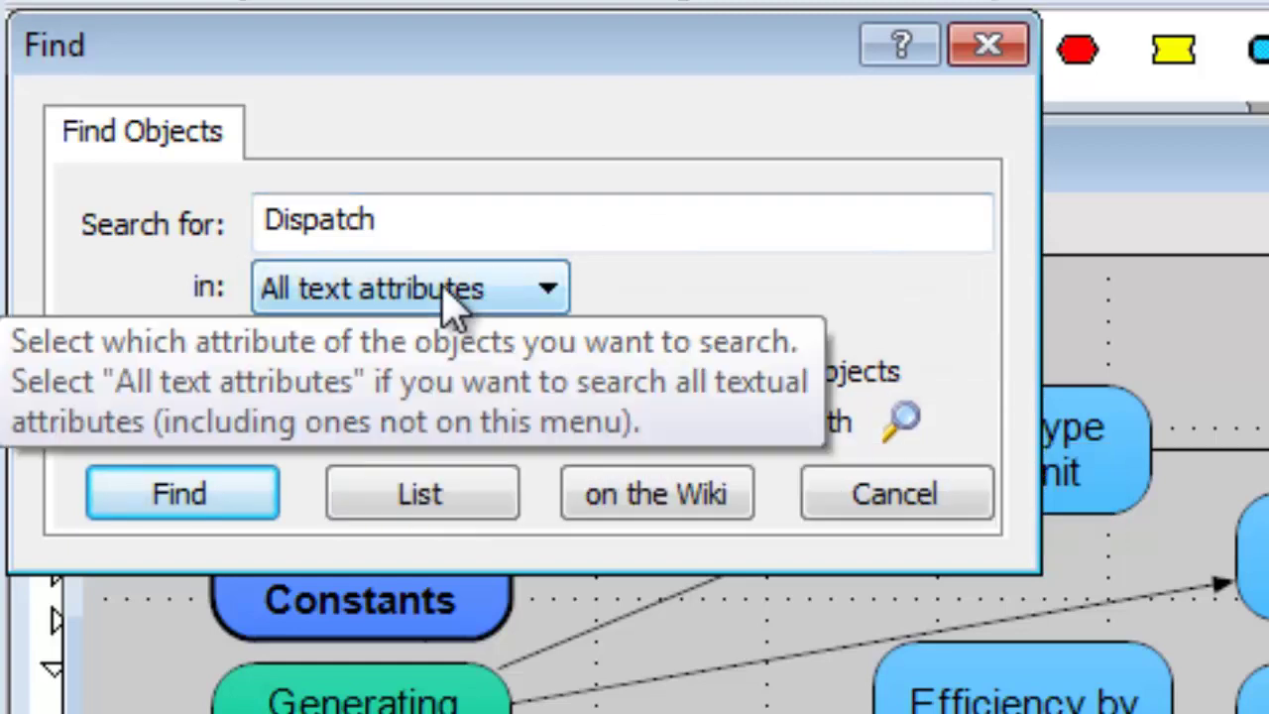
pyautogui.click(474, 293)
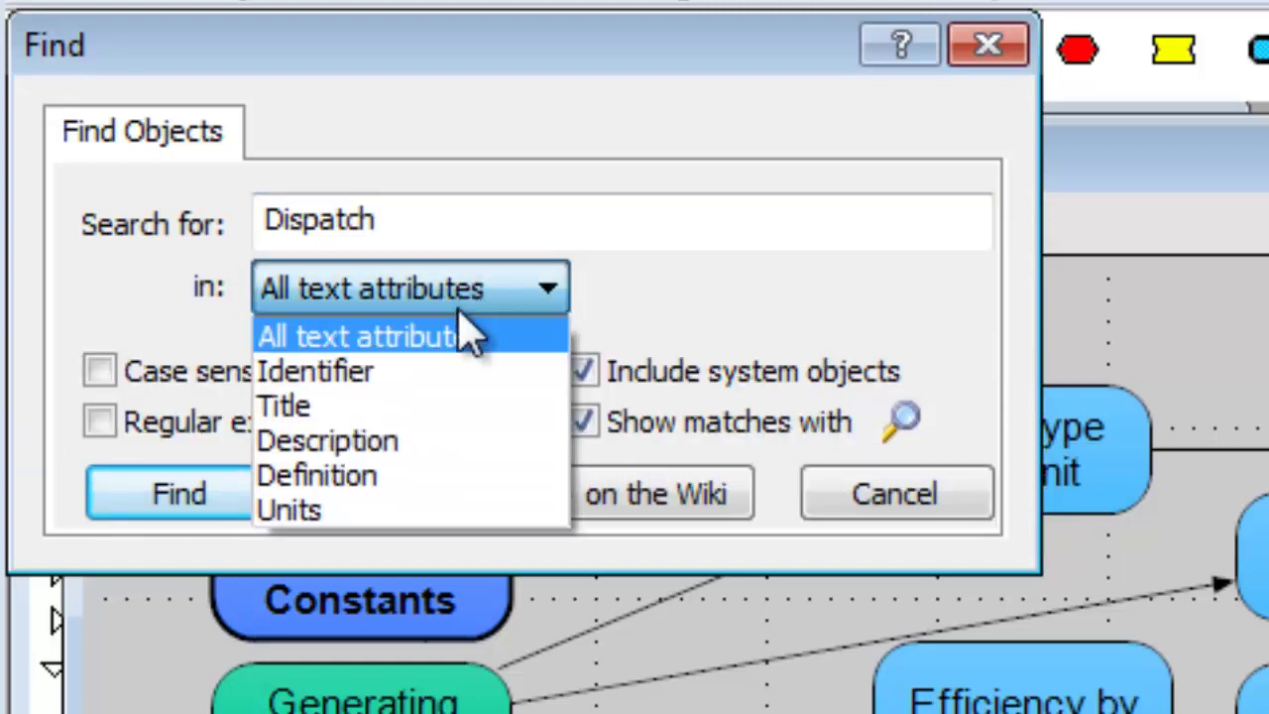
pyautogui.click(441, 475)
pyautogui.doubleClick(485, 220)
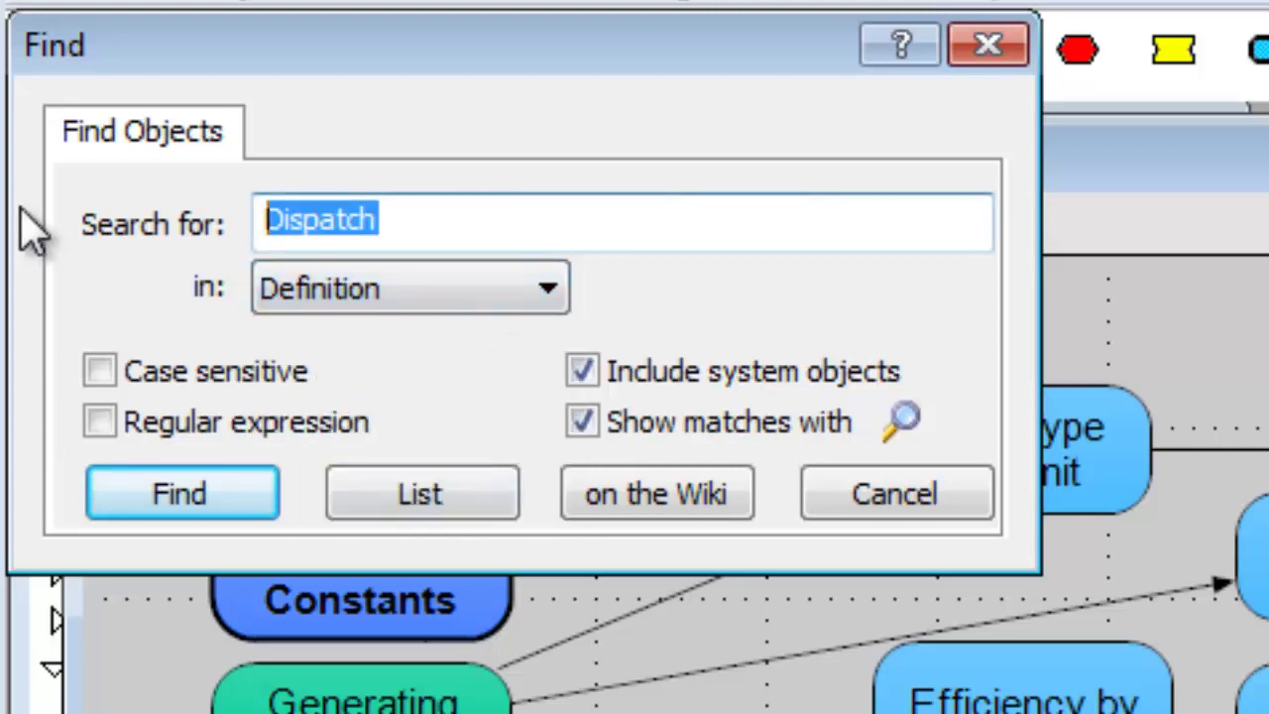
pyautogui.write('Inter')
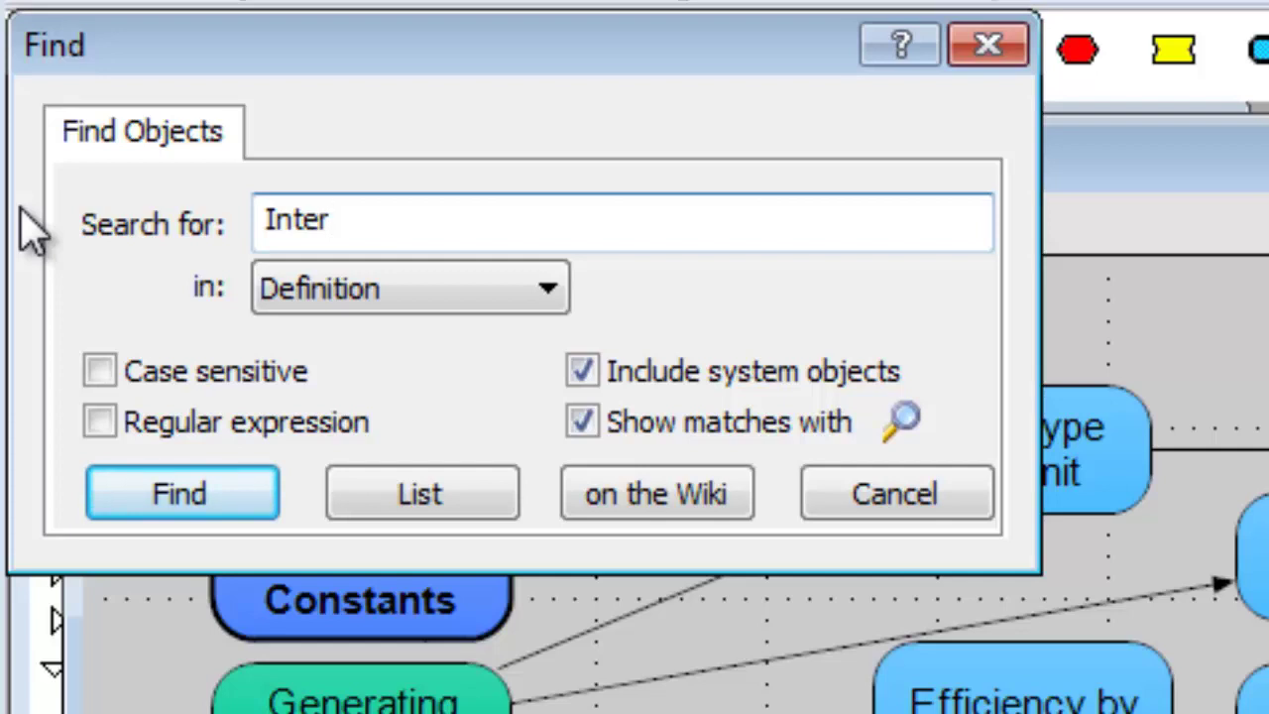
pyautogui.write('p')
# Jump to the Interp match, Order num of last unit used, then start a new search for Power
pyautogui.click(198, 500)
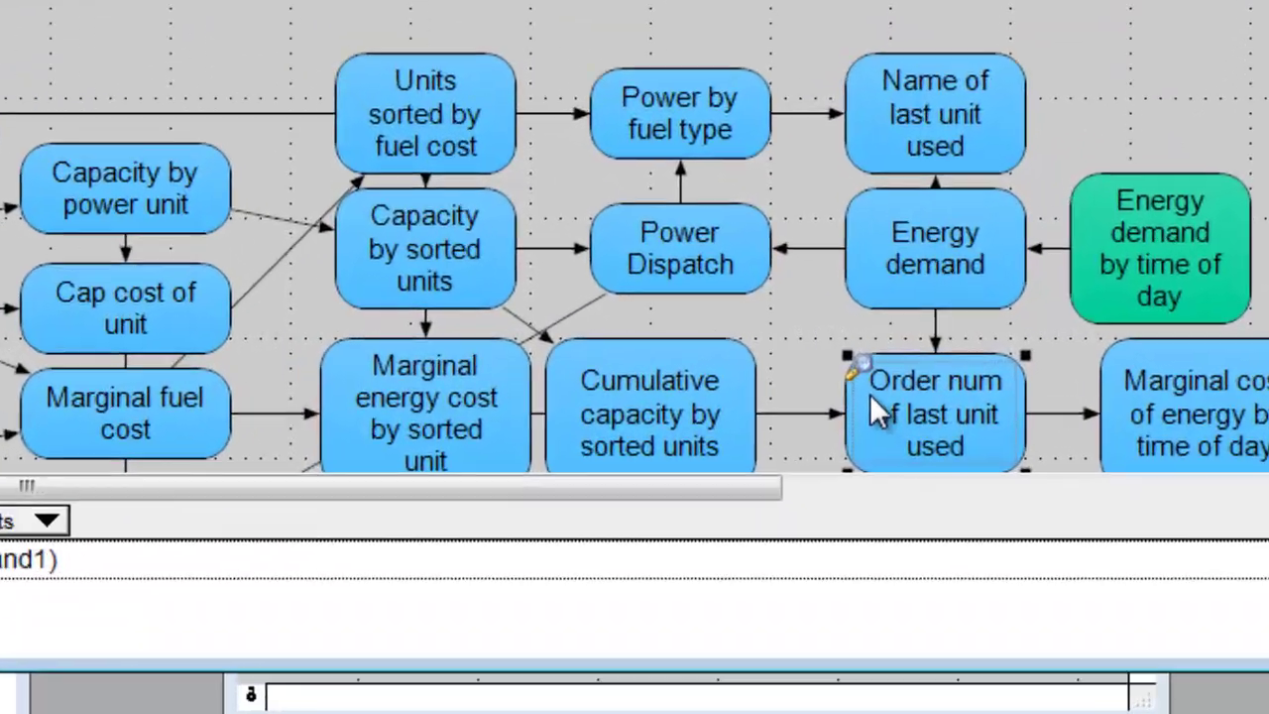
pyautogui.moveTo(910, 412)
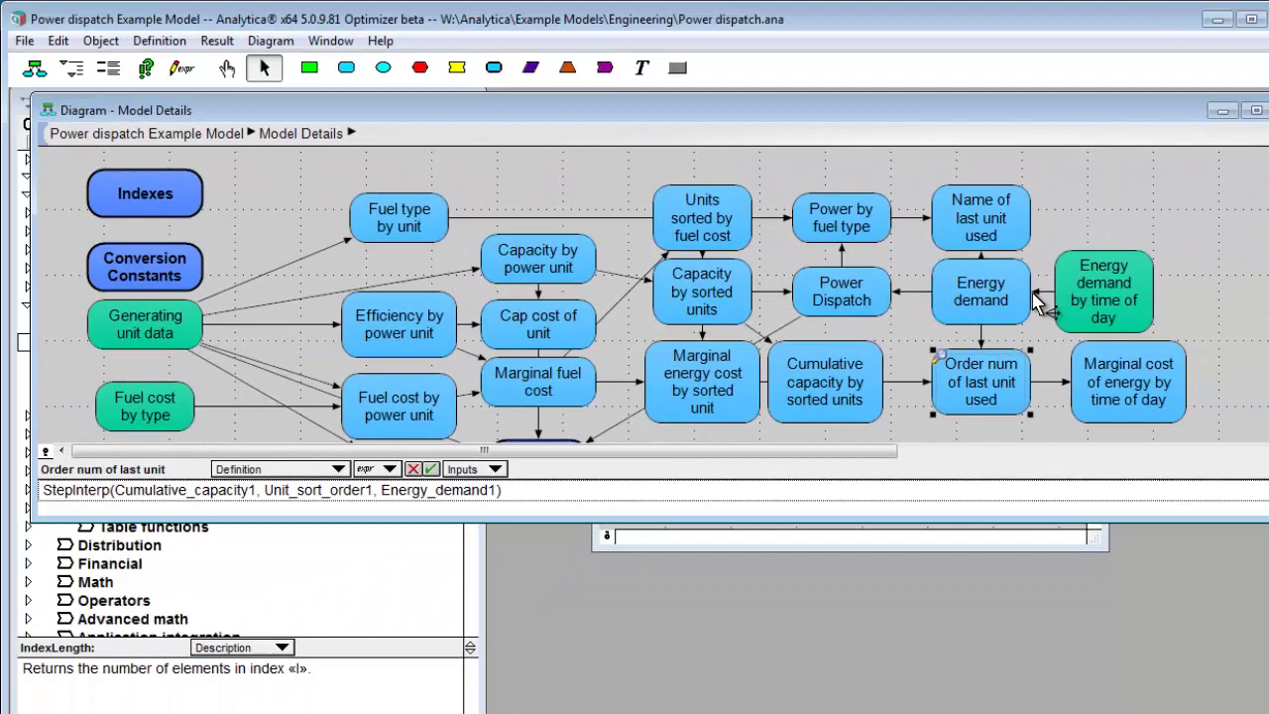
pyautogui.moveTo(1035, 302)
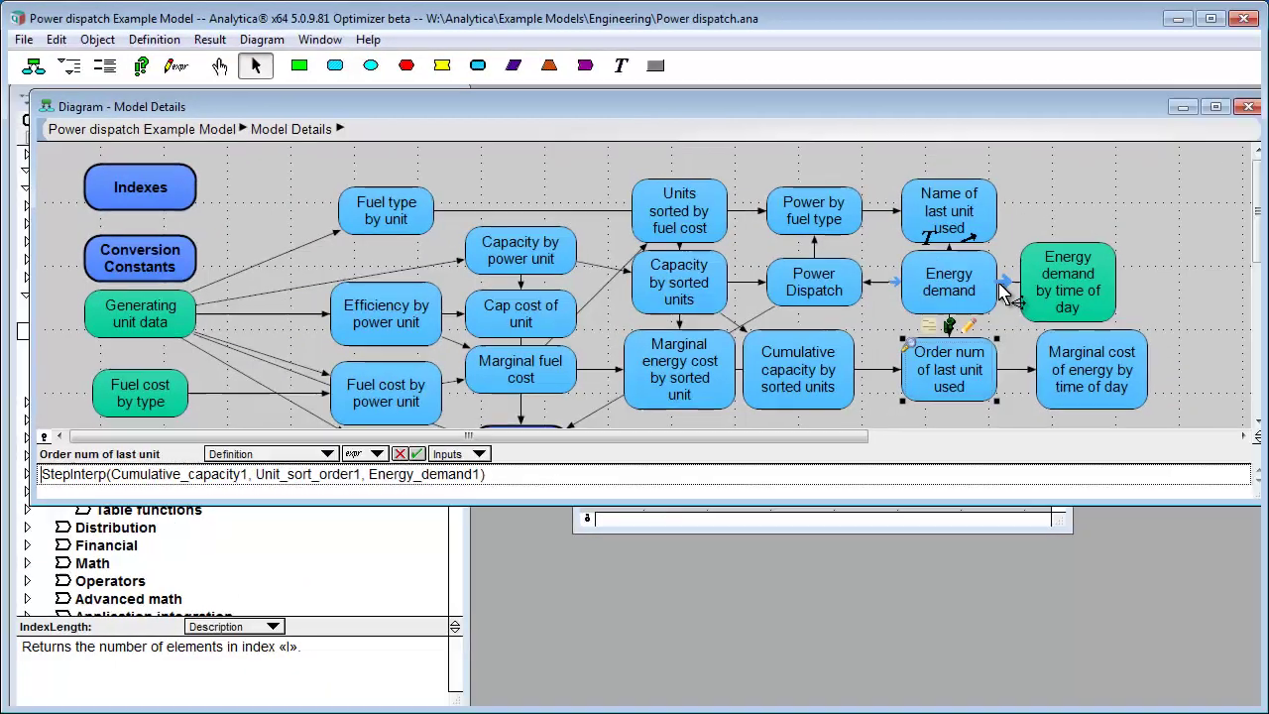
pyautogui.hotkey('ctrl', 'f')
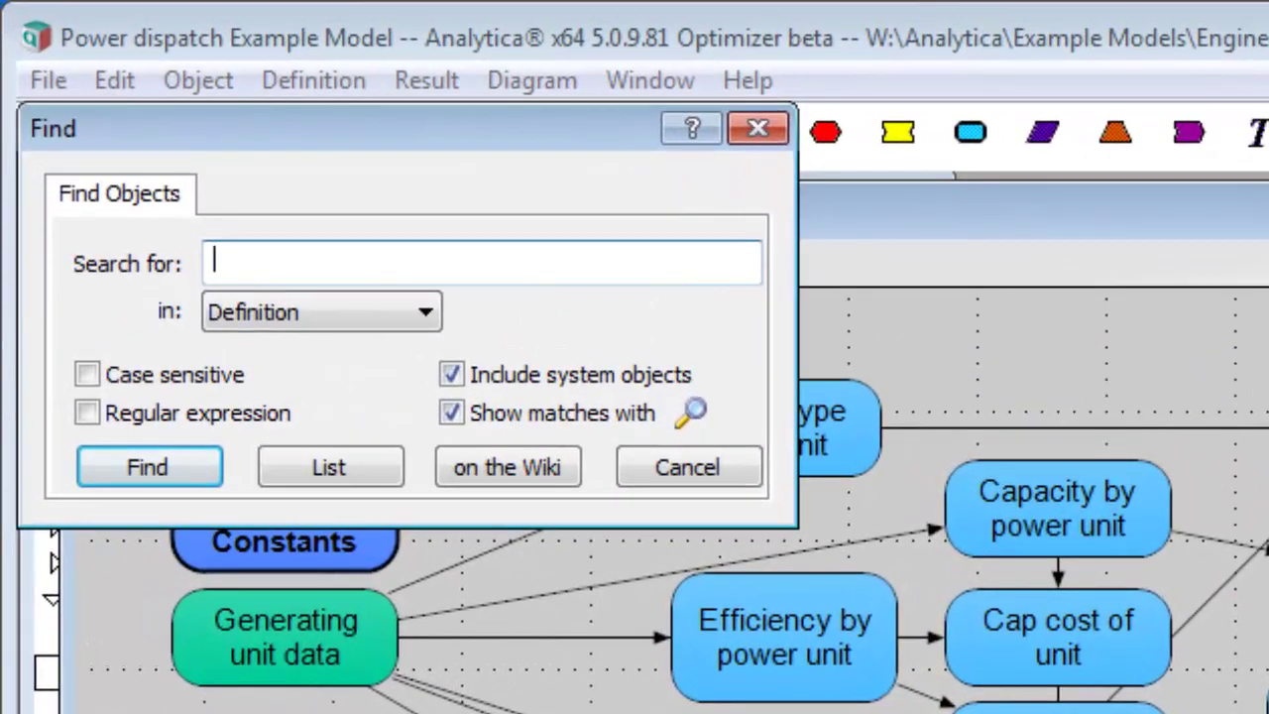
pyautogui.write('Power')
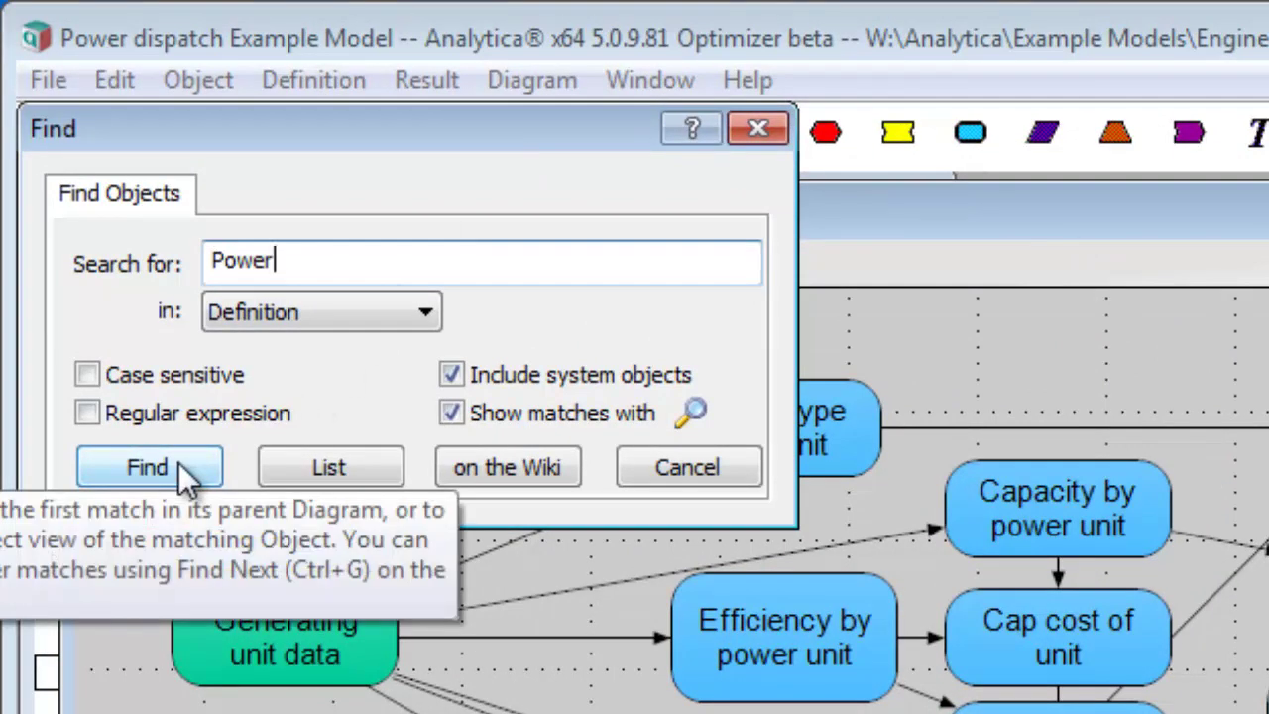
# List every object mentioning Power, then open Cap cost of unit and Power by fuel type in their diagrams
pyautogui.click(333, 474)
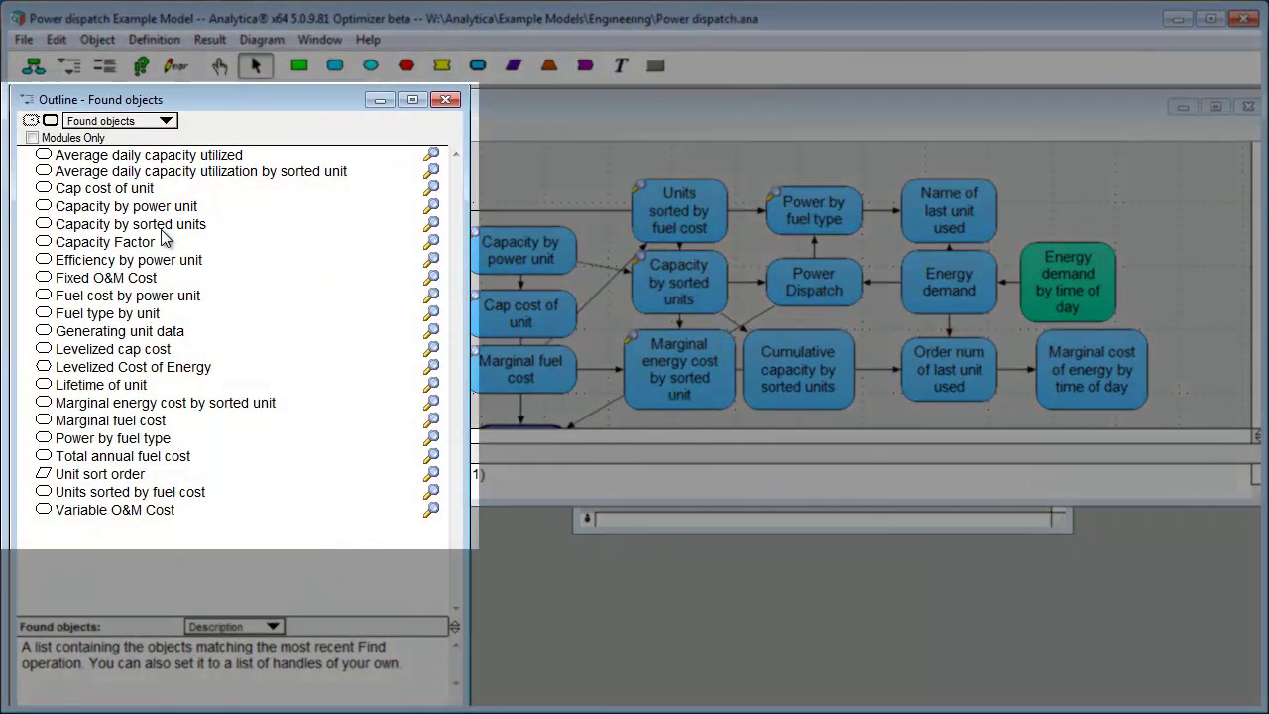
pyautogui.doubleClick(107, 190)
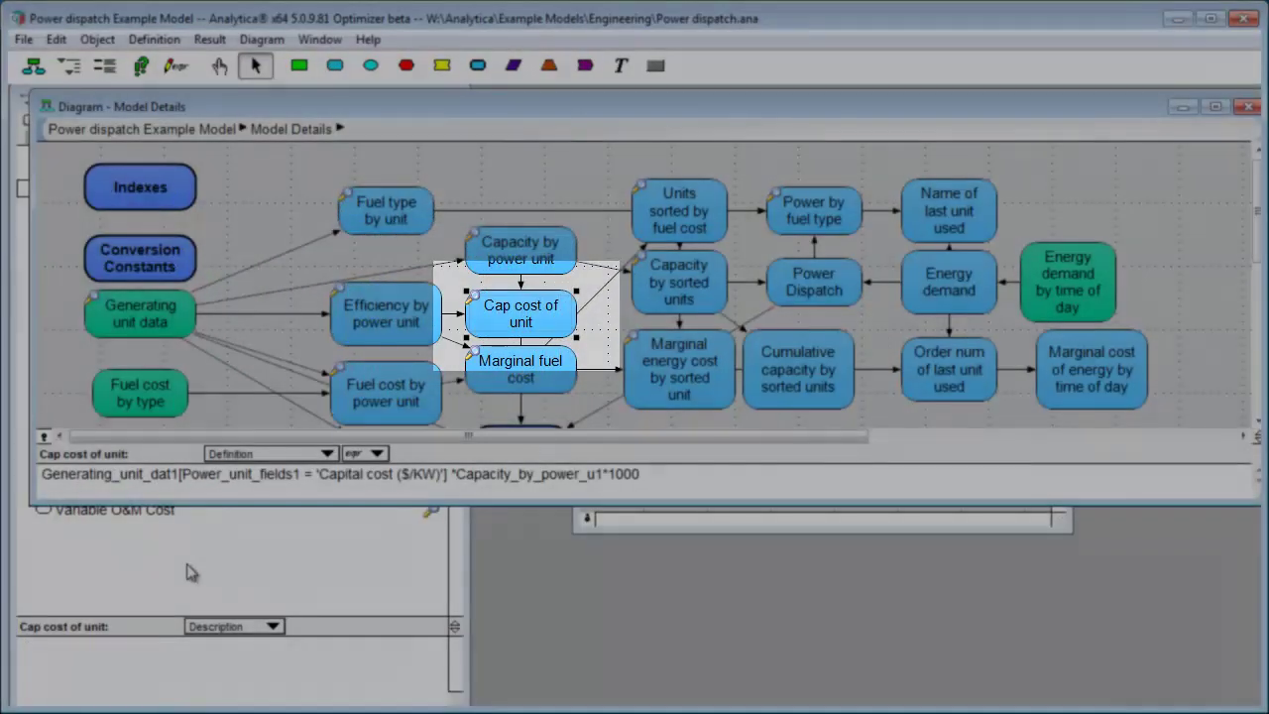
pyautogui.click(188, 569)
pyautogui.doubleClick(103, 441)
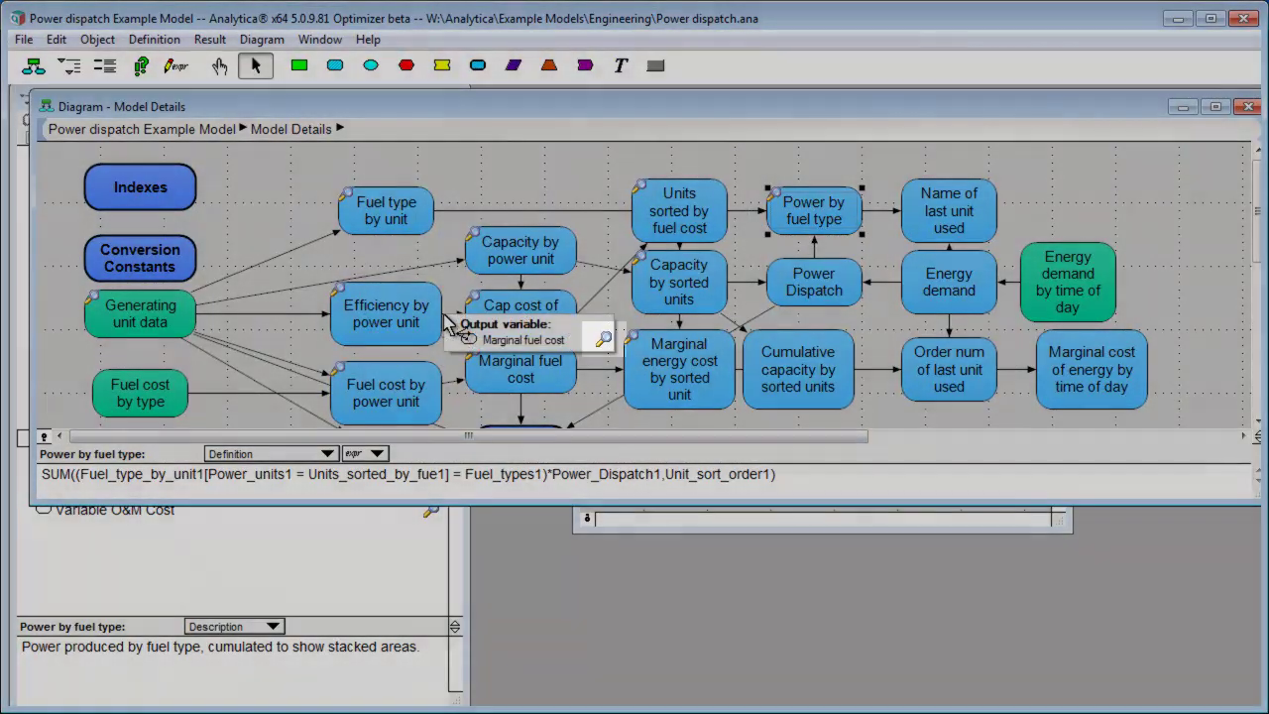
# Shift the diagram window right to uncover the found-objects list
pyautogui.moveTo(446, 319)
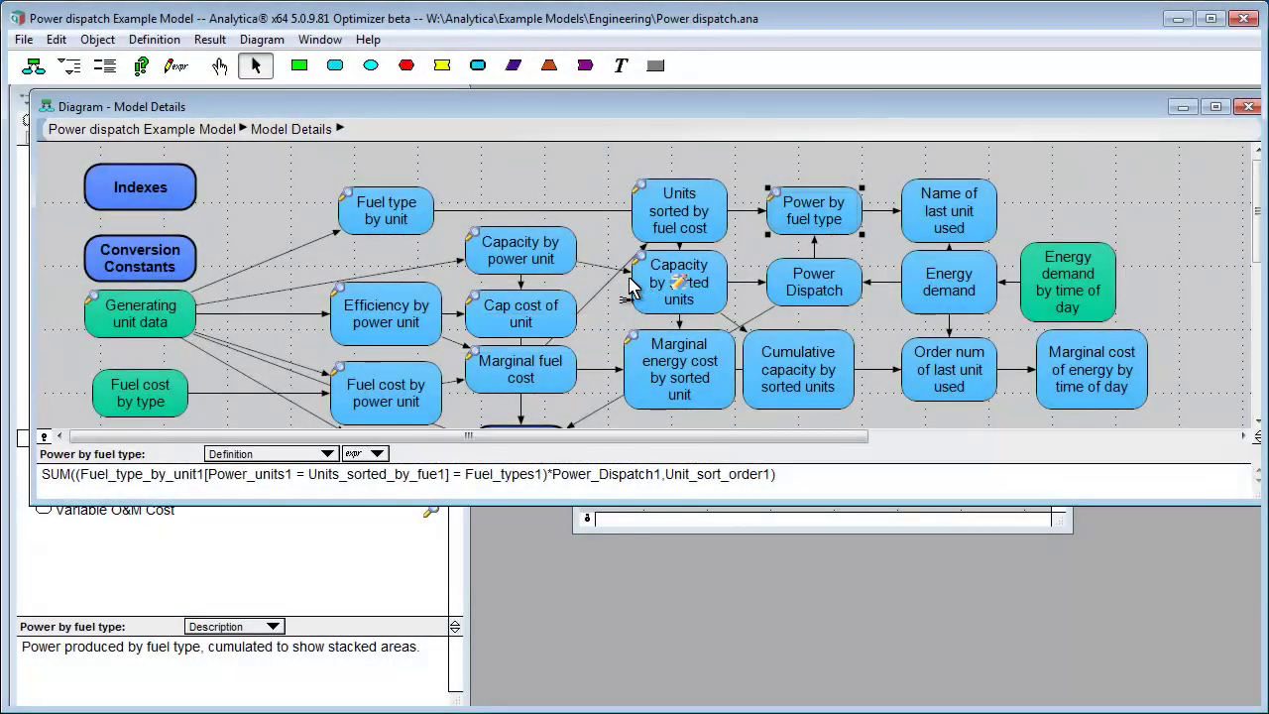
pyautogui.moveTo(627, 292)
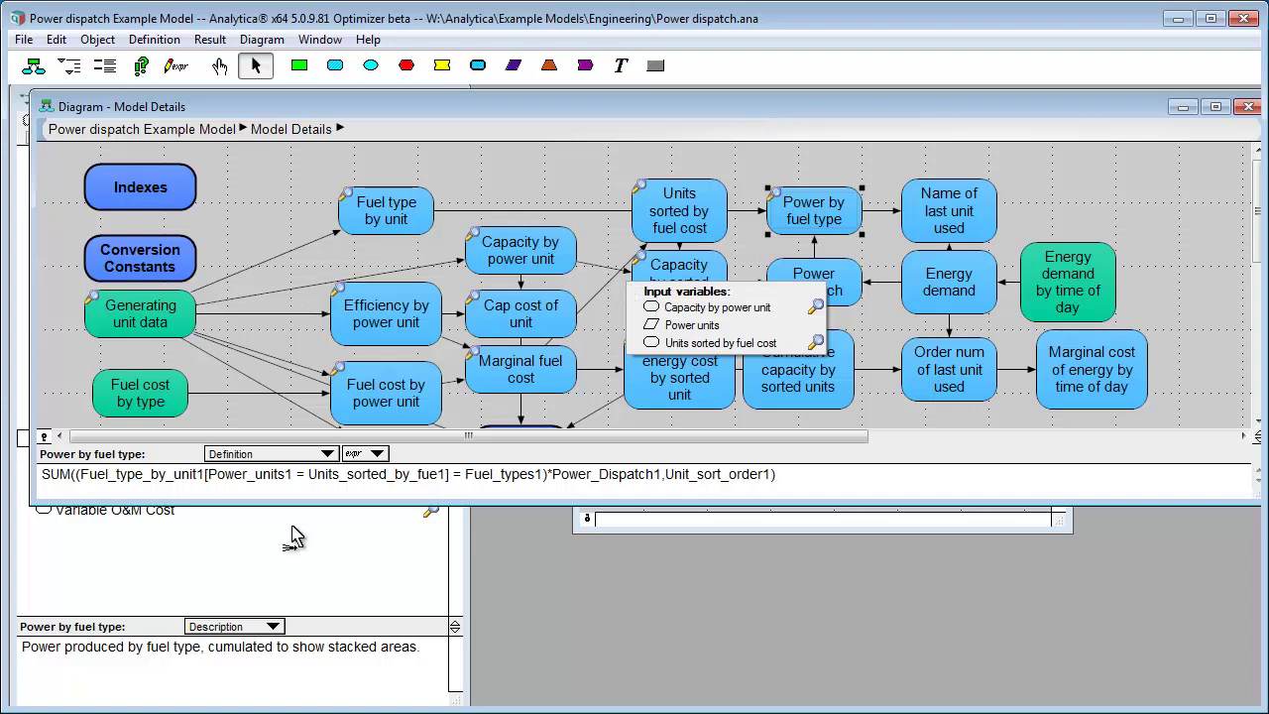
pyautogui.moveTo(185, 106); pyautogui.dragTo(337, 112)
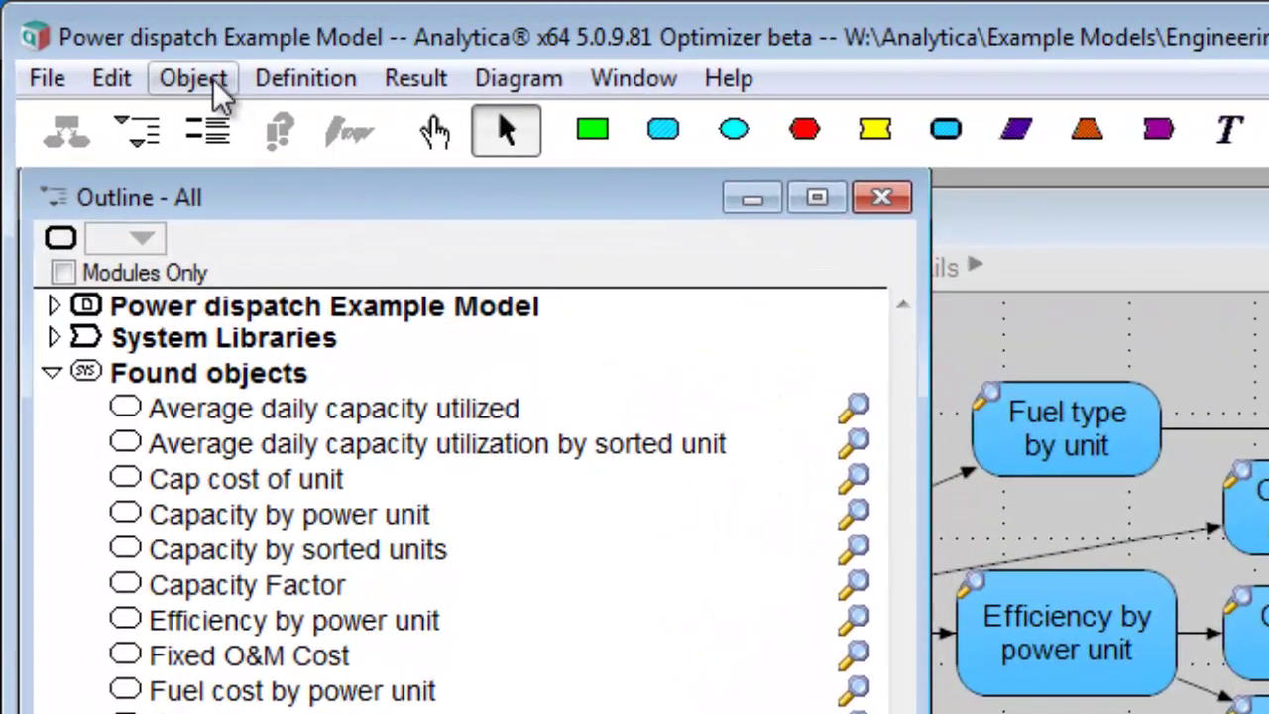
pyautogui.click(212, 78)
pyautogui.click(248, 122)
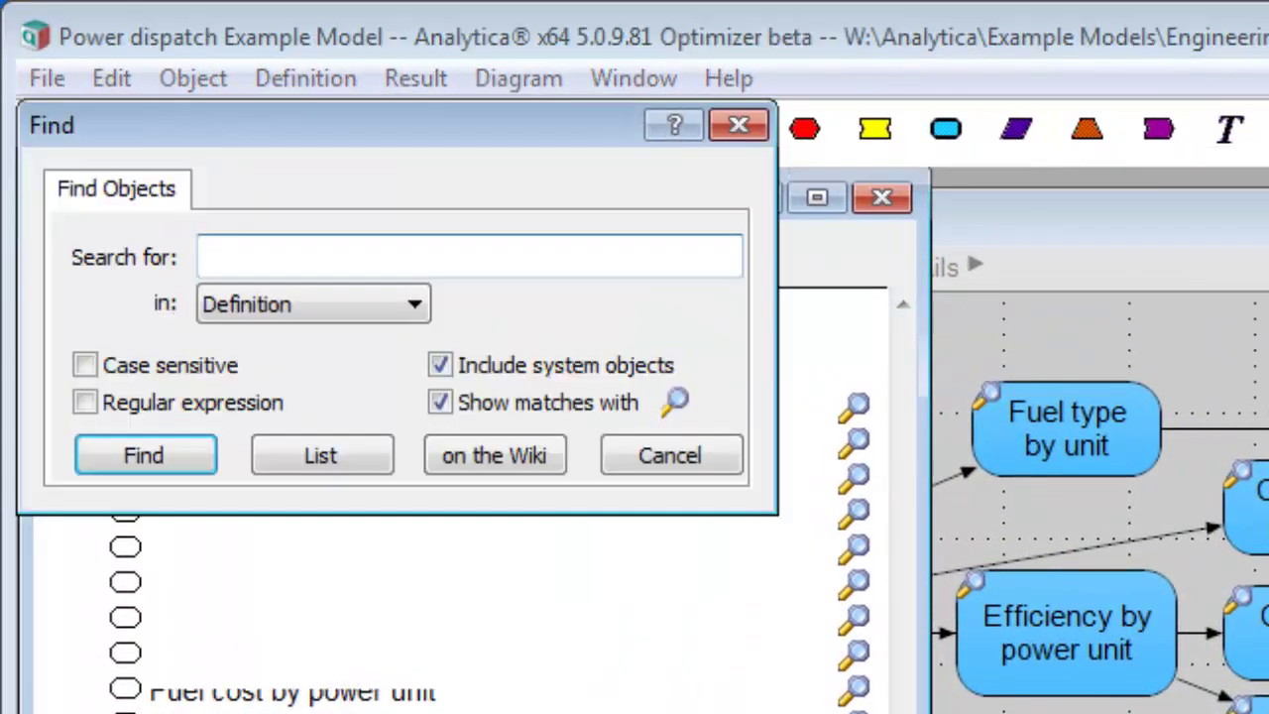
pyautogui.write('Transform')
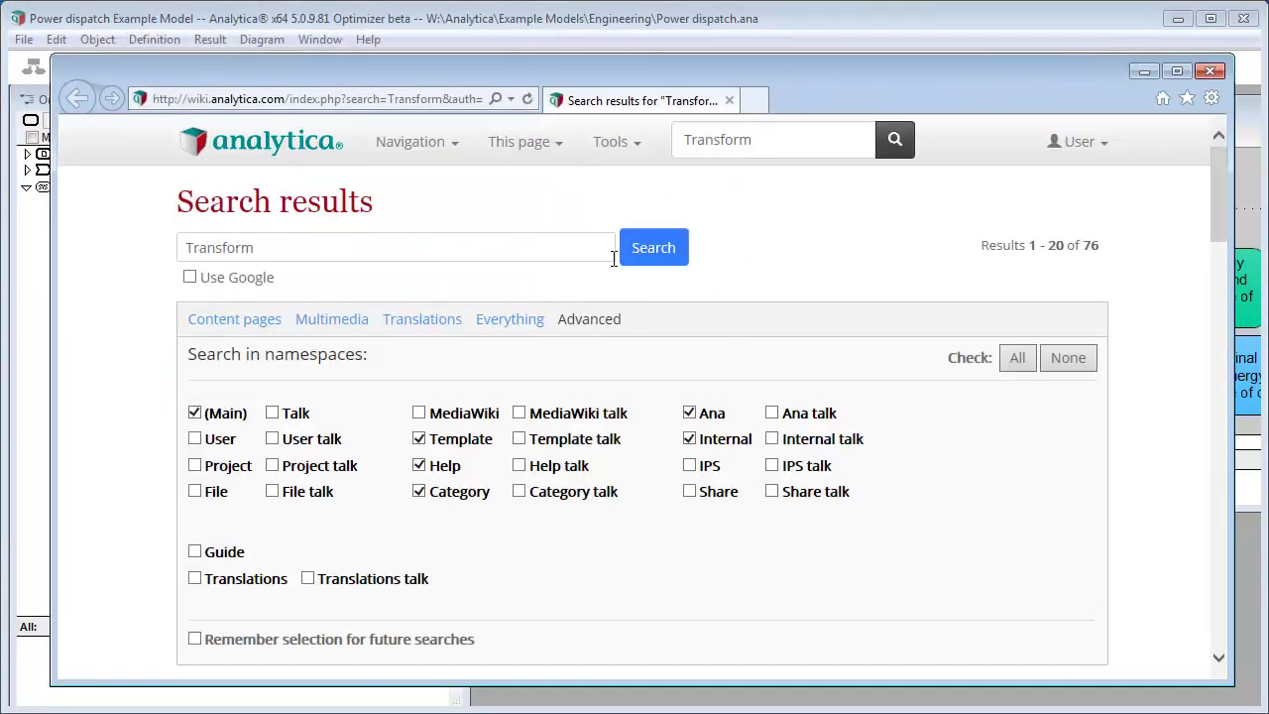
pyautogui.scroll(-5, 125, 312)
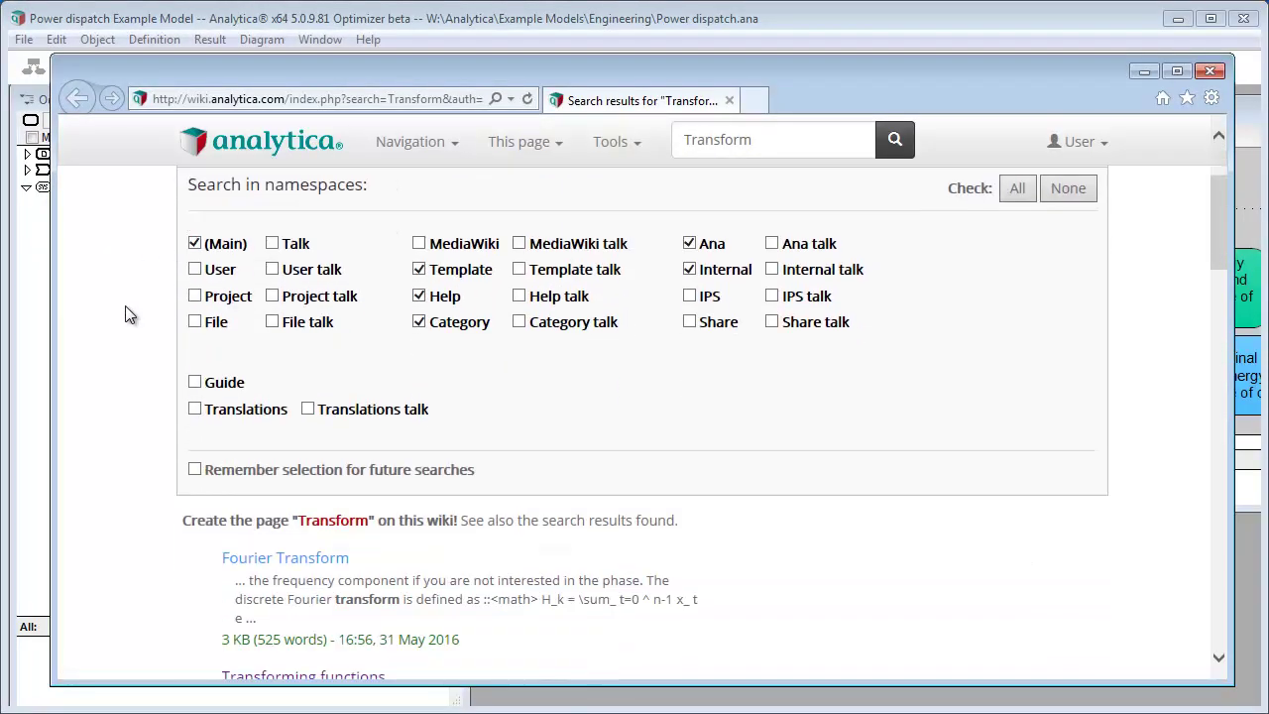
pyautogui.scroll(-7, 178, 250)
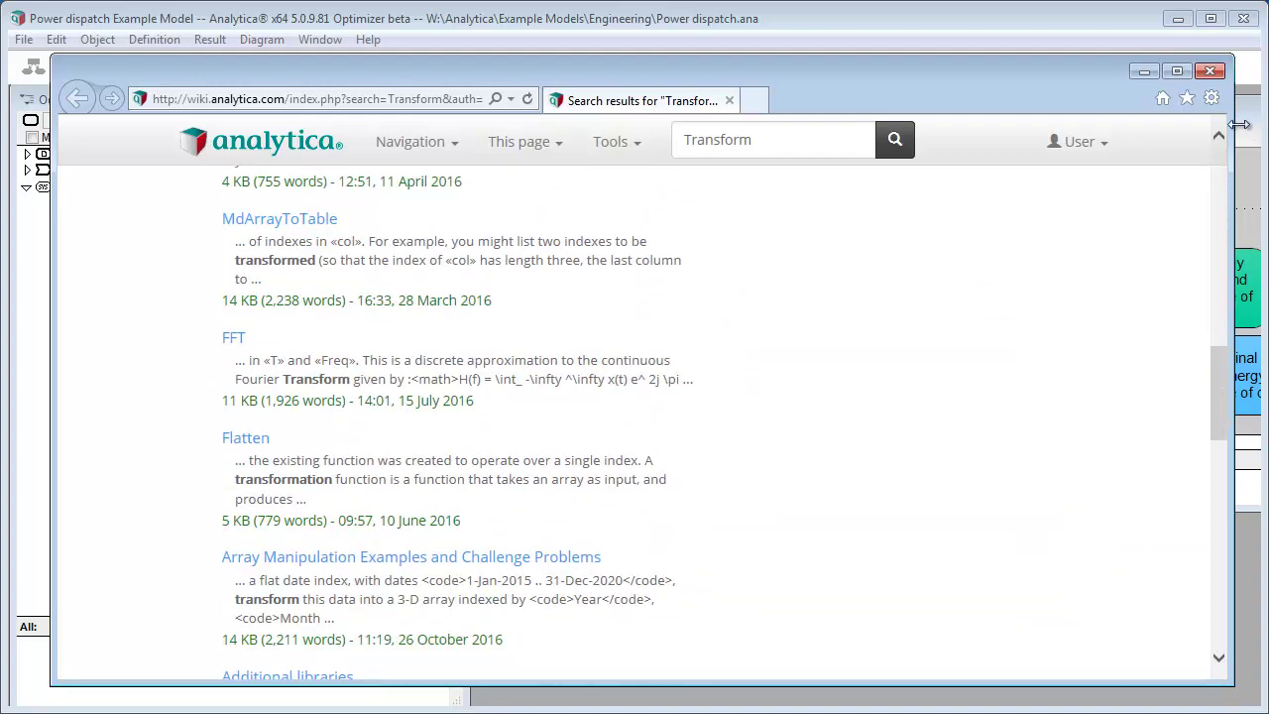
pyautogui.click(1209, 72)
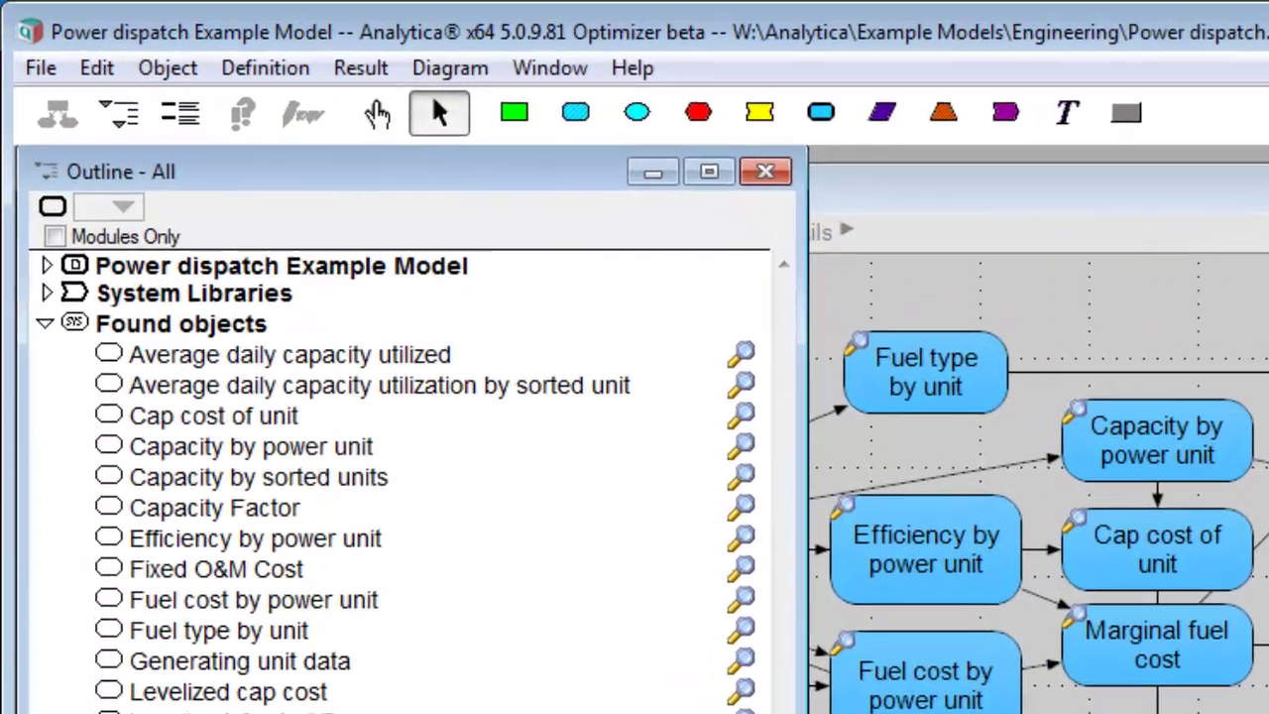
# Reopen the object search, read its Find Dialog wiki help page, then close both
pyautogui.hotkey('ctrl', 'f')
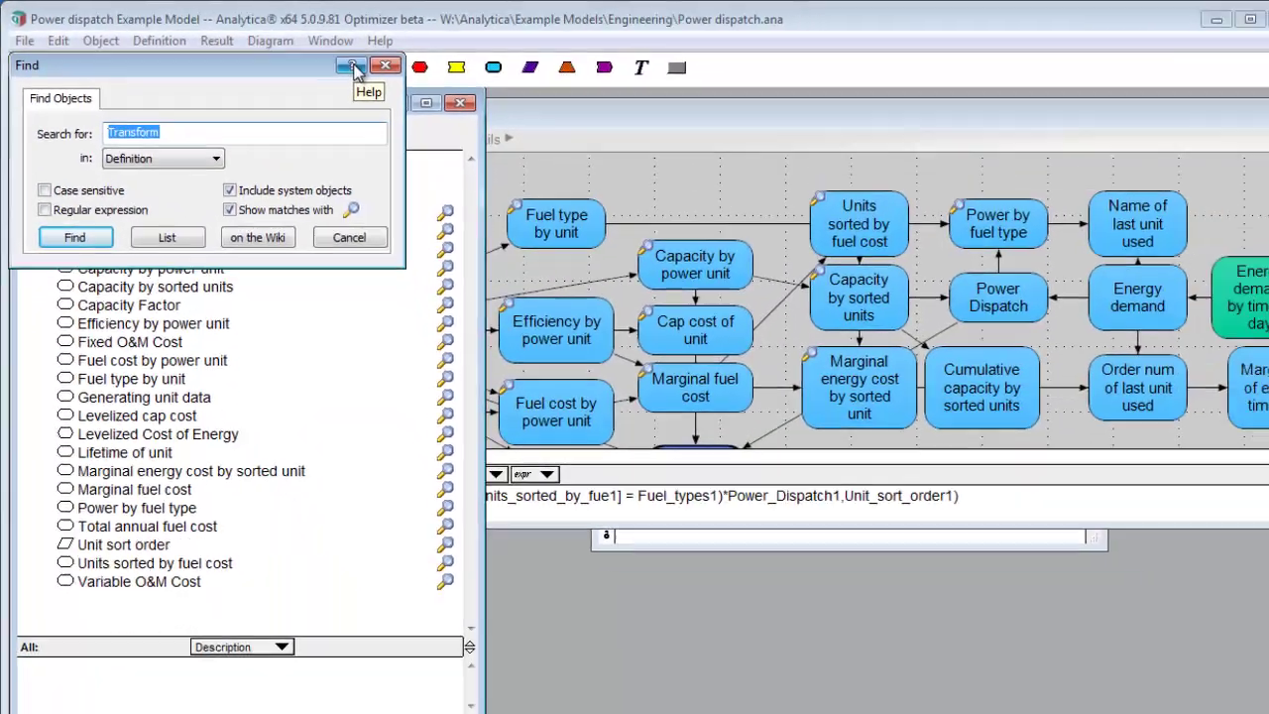
pyautogui.click(678, 131)
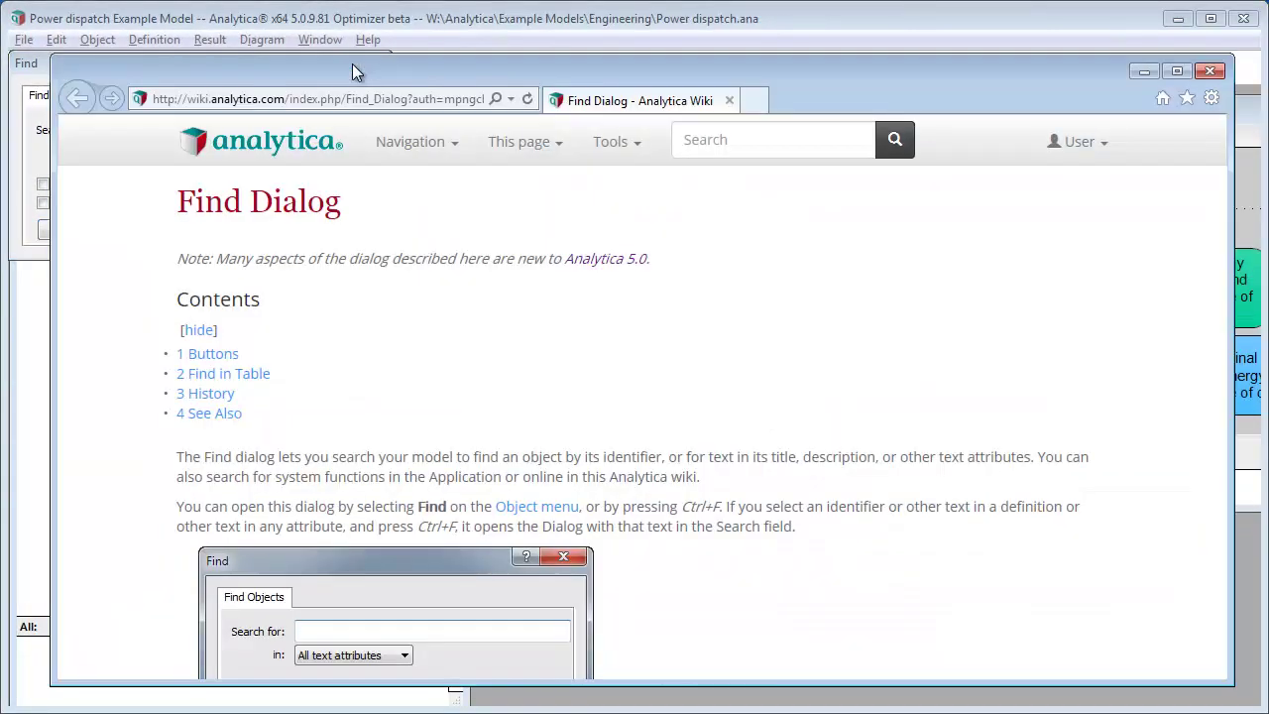
pyautogui.scroll(-10, 580, 334)
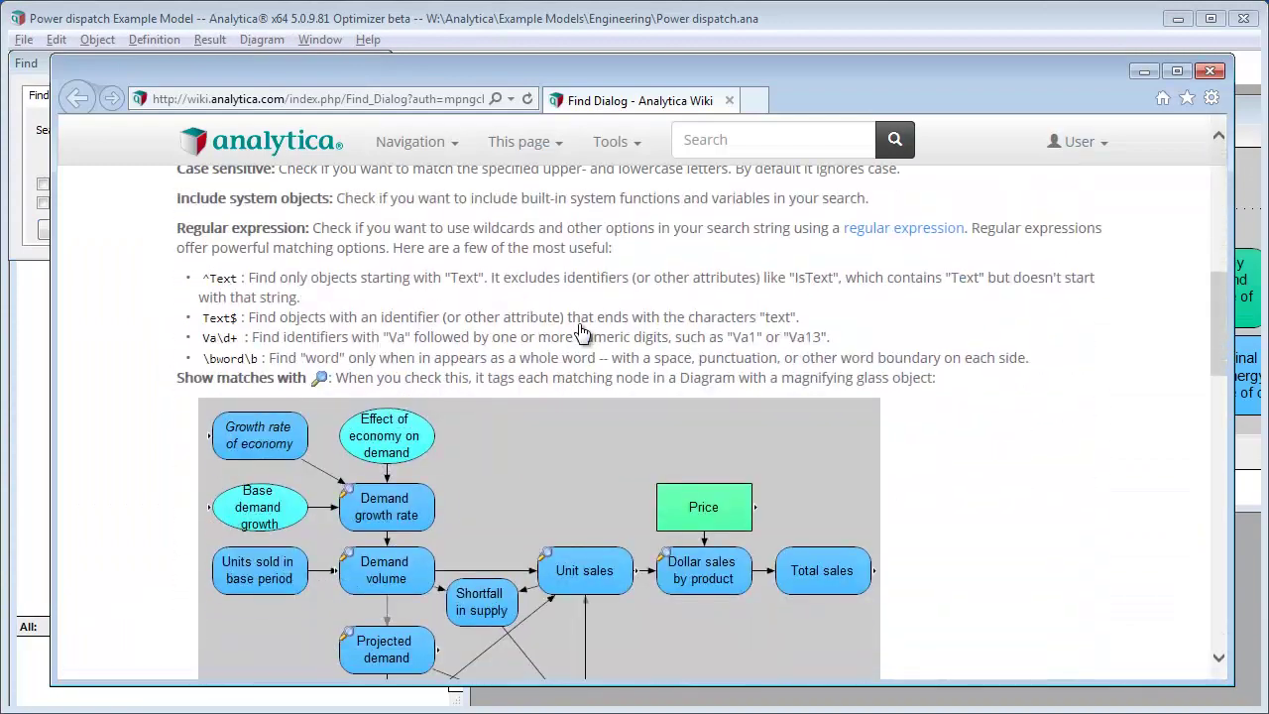
pyautogui.scroll(-5, 582, 334)
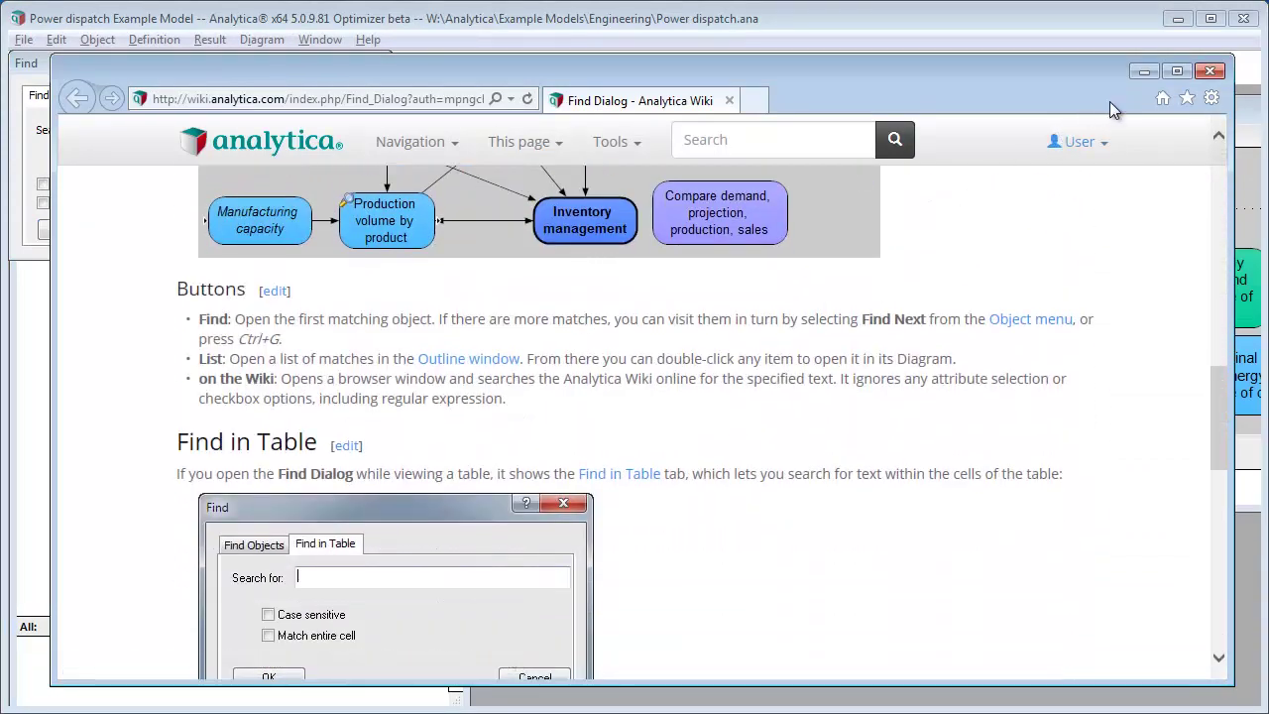
pyautogui.click(1210, 70)
pyautogui.click(161, 220)
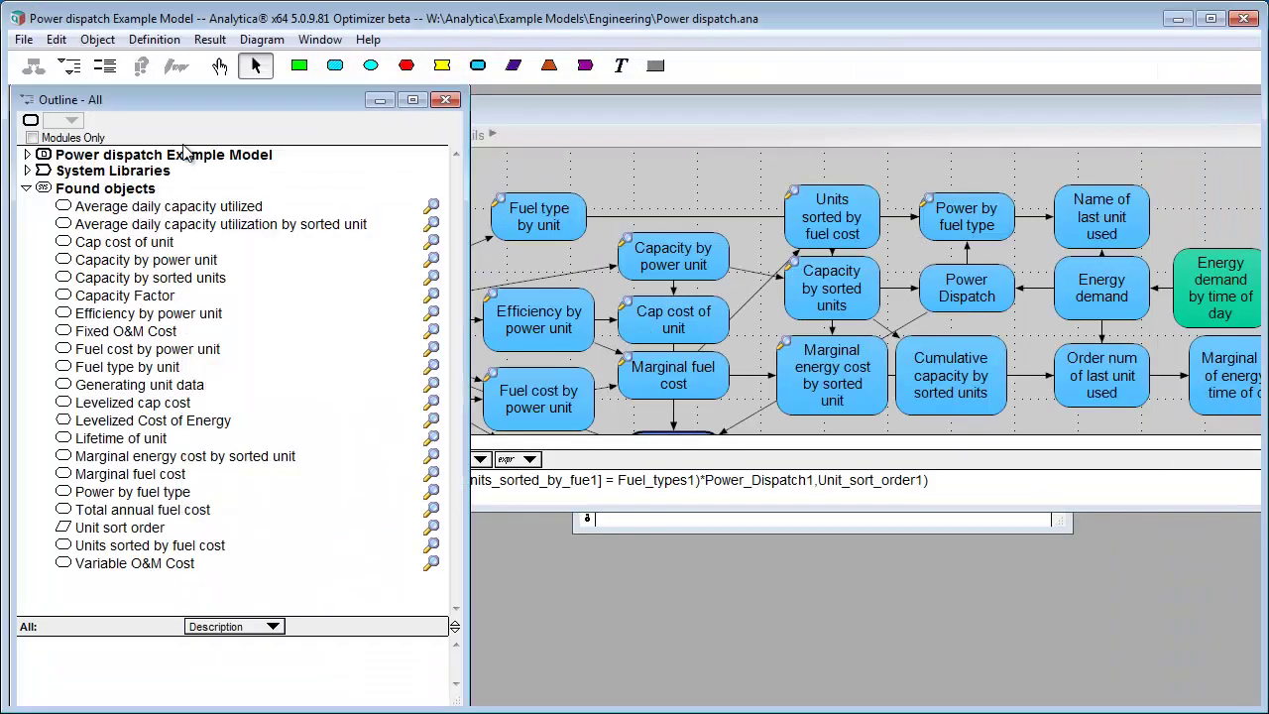
# Open Edit > Preferences and view, then close, its wiki help page
pyautogui.click(56, 39)
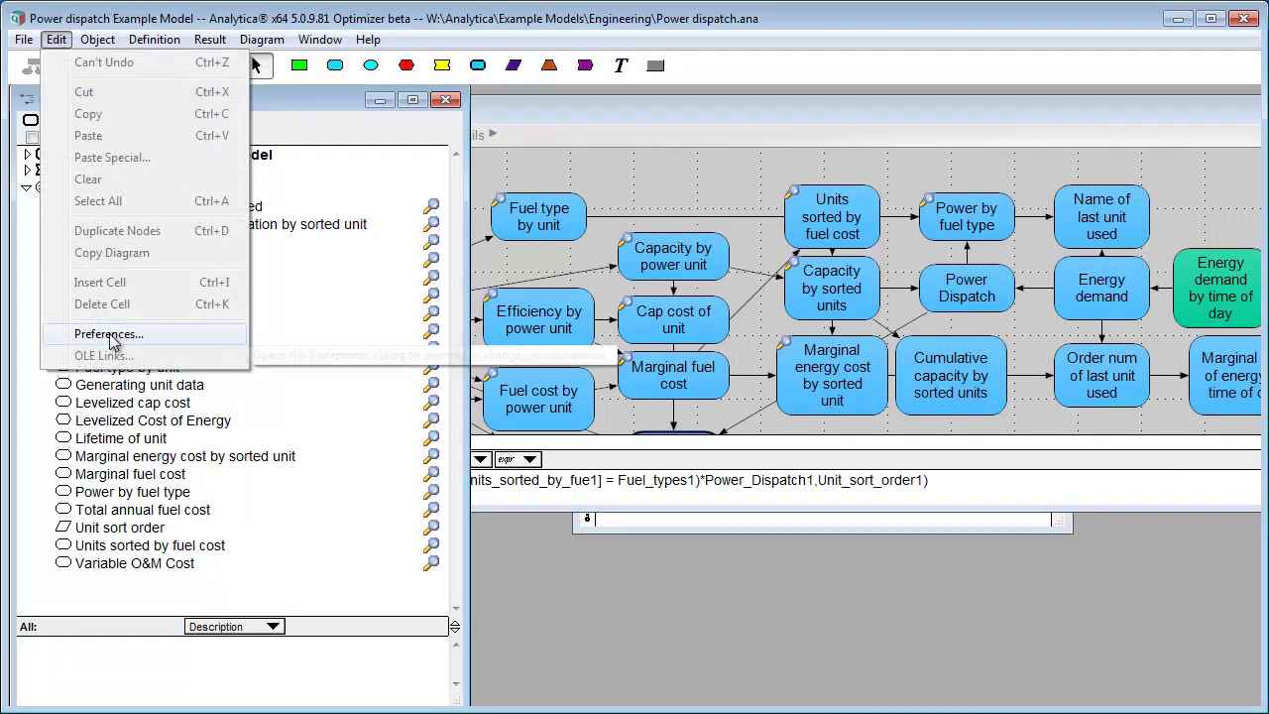
pyautogui.click(109, 337)
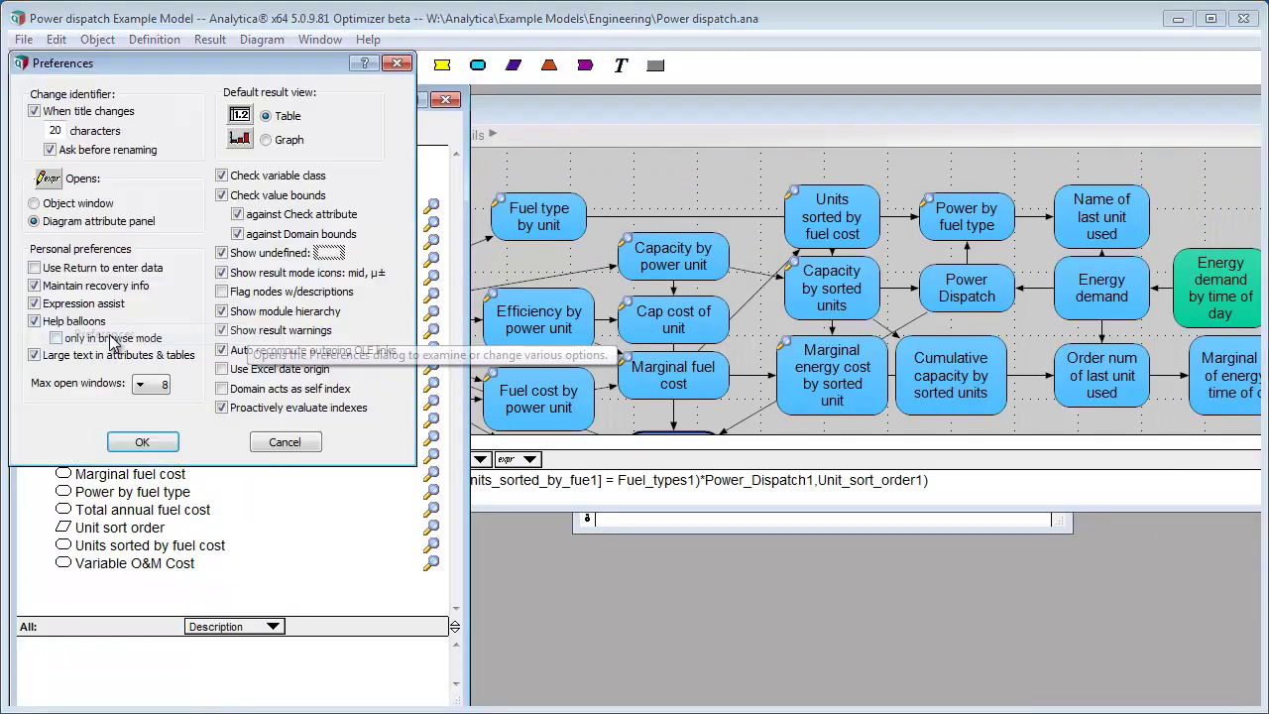
pyautogui.click(363, 63)
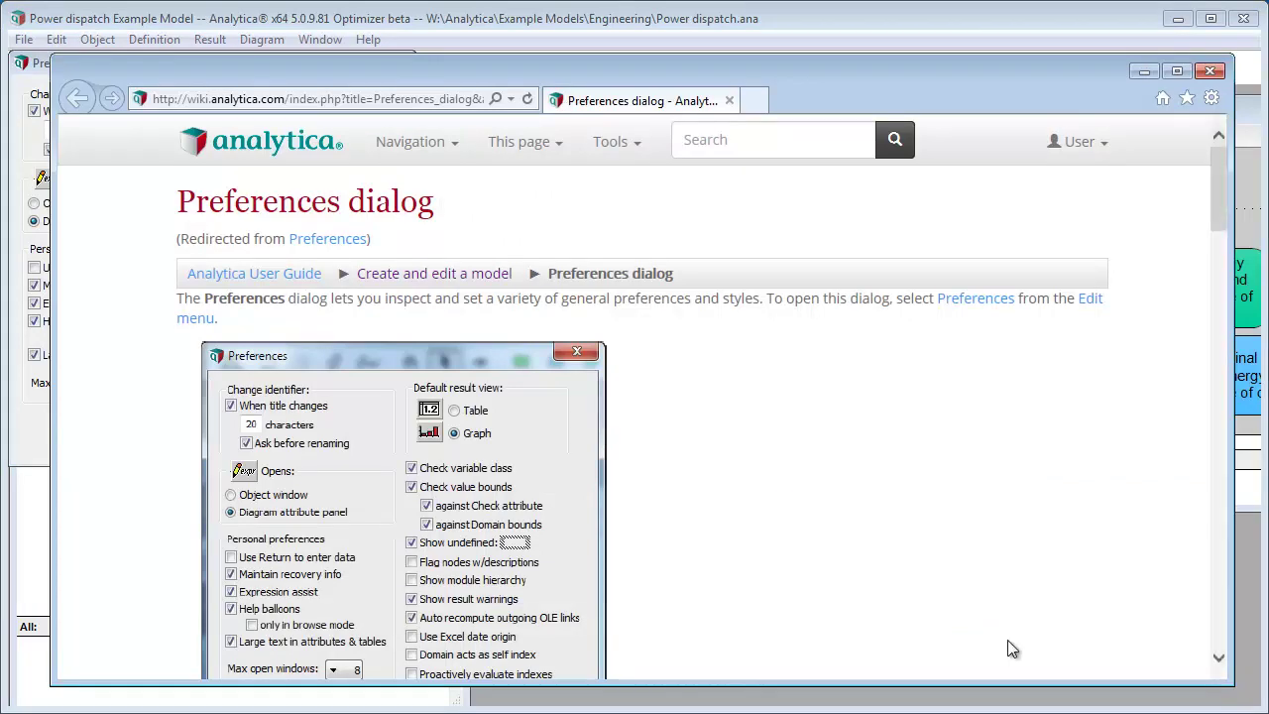
pyautogui.scroll(-5, 895, 420)
pyautogui.scroll(5, 895, 420)
pyautogui.click(1212, 72)
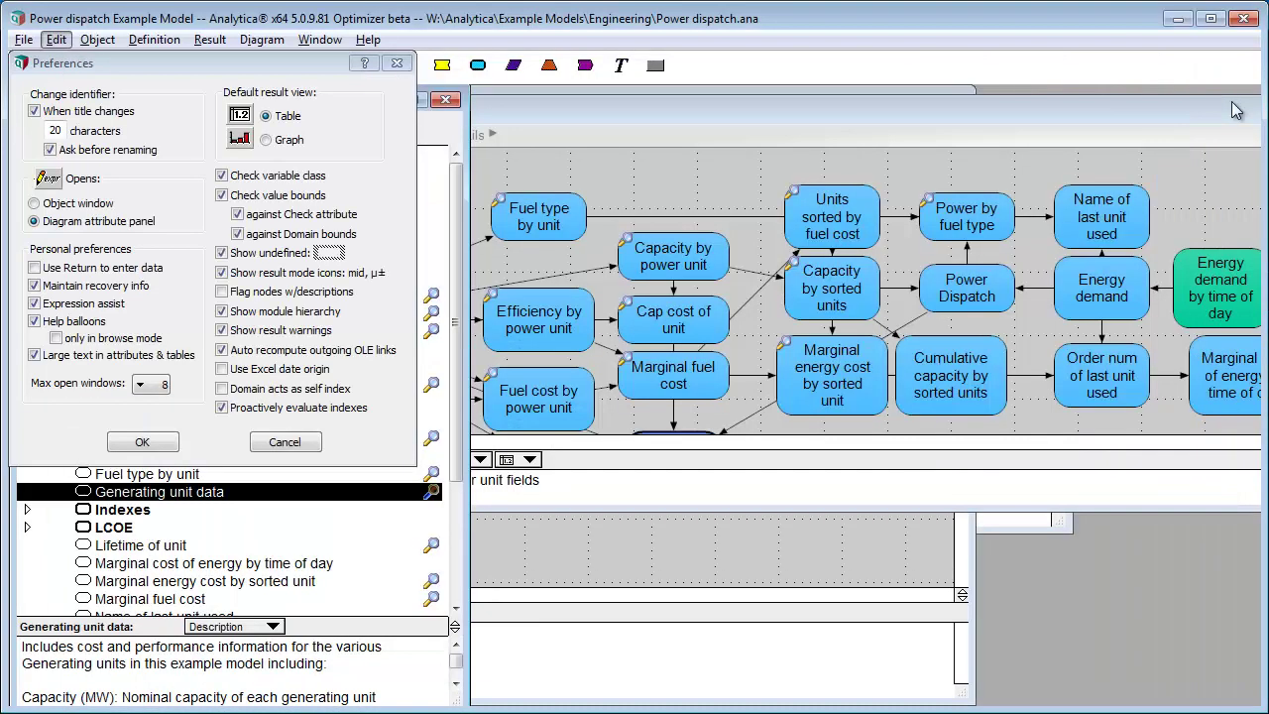
# Close Preferences and the outline, then widen Efficiency and heighten the Aquehanna row in Generating unit data
pyautogui.click(283, 443)
pyautogui.click(445, 100)
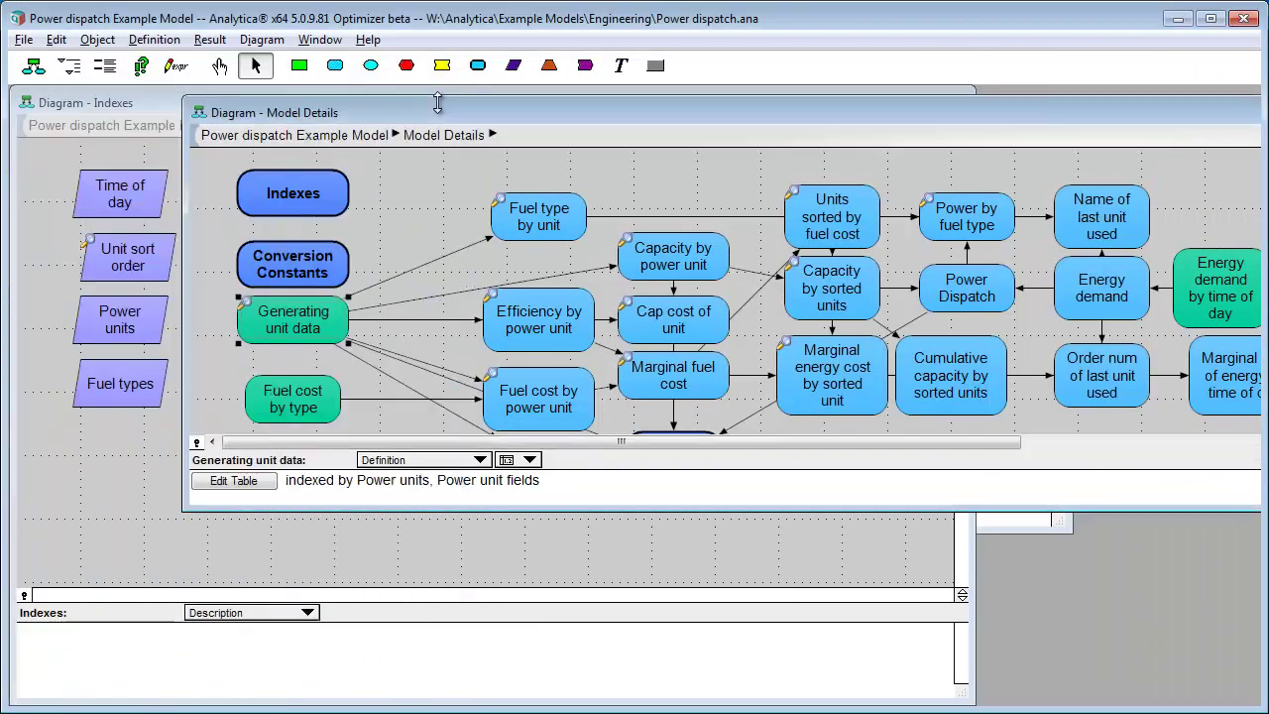
pyautogui.doubleClick(315, 337)
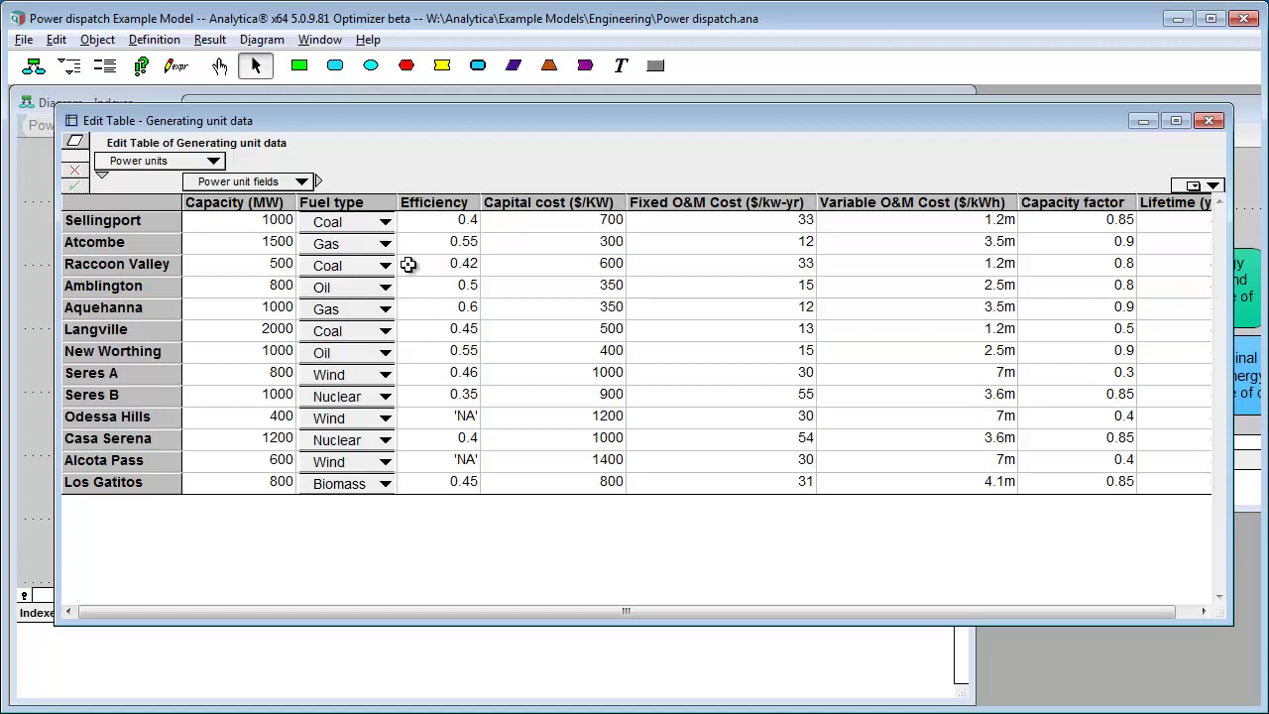
pyautogui.moveTo(479, 206); pyautogui.dragTo(608, 206)
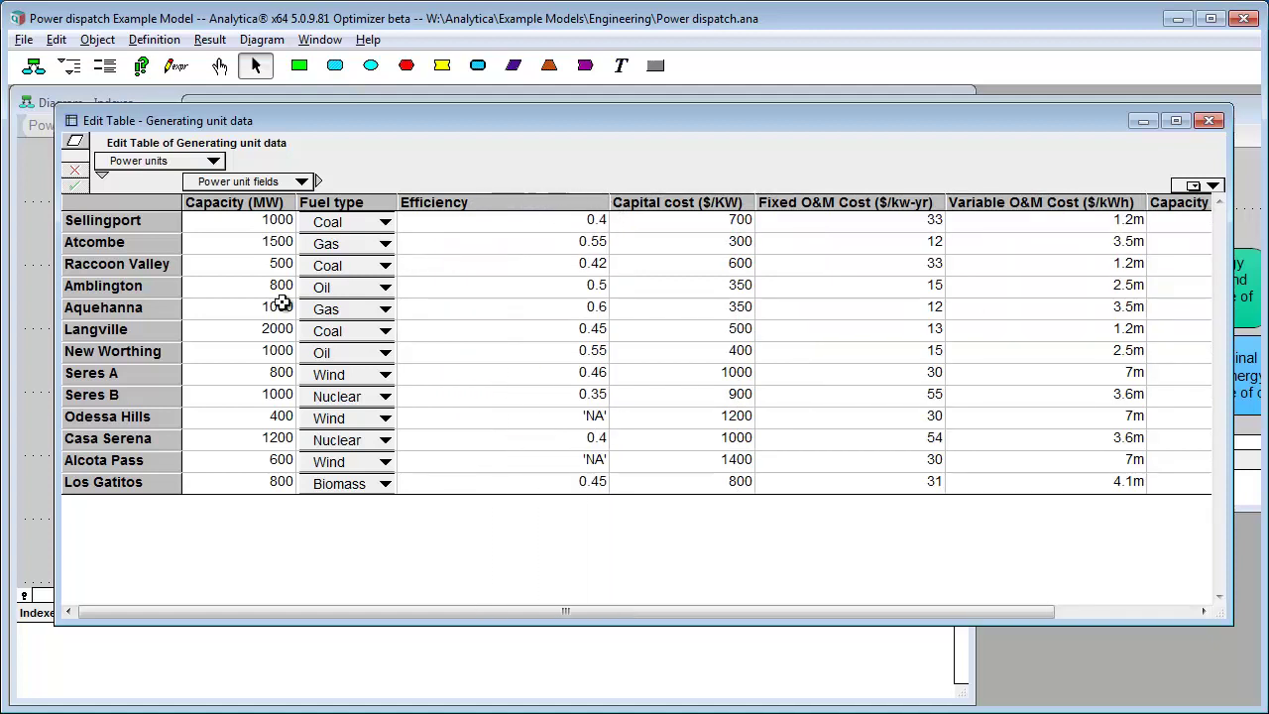
pyautogui.moveTo(164, 335); pyautogui.dragTo(170, 404)
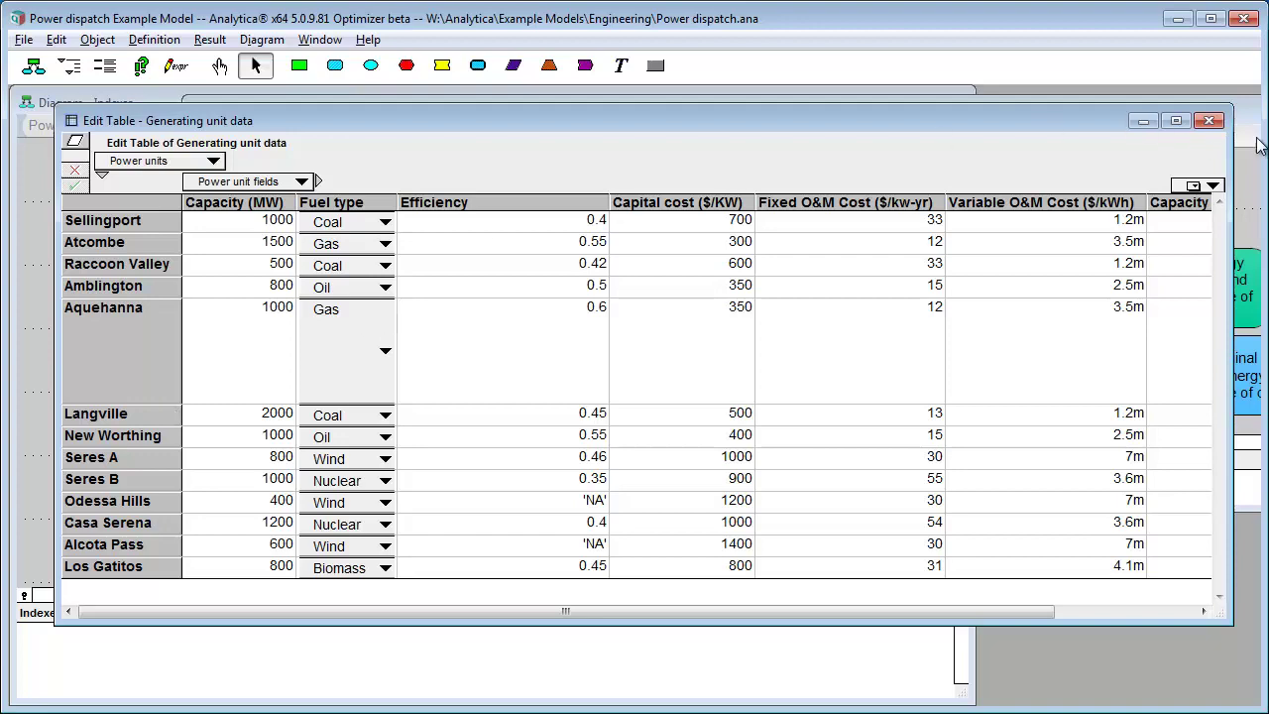
# Reopen the table and auto-adjust the Efficiency column width and Aquehanna row height
pyautogui.click(1210, 123)
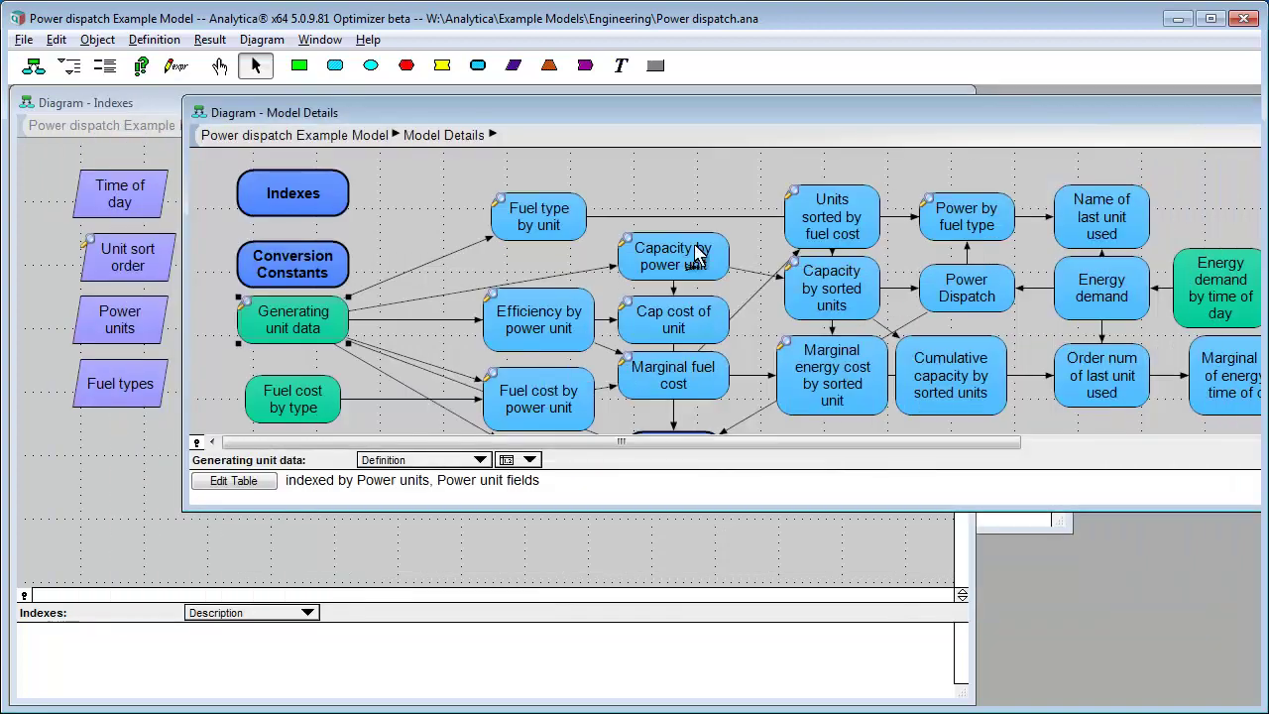
pyautogui.doubleClick(318, 332)
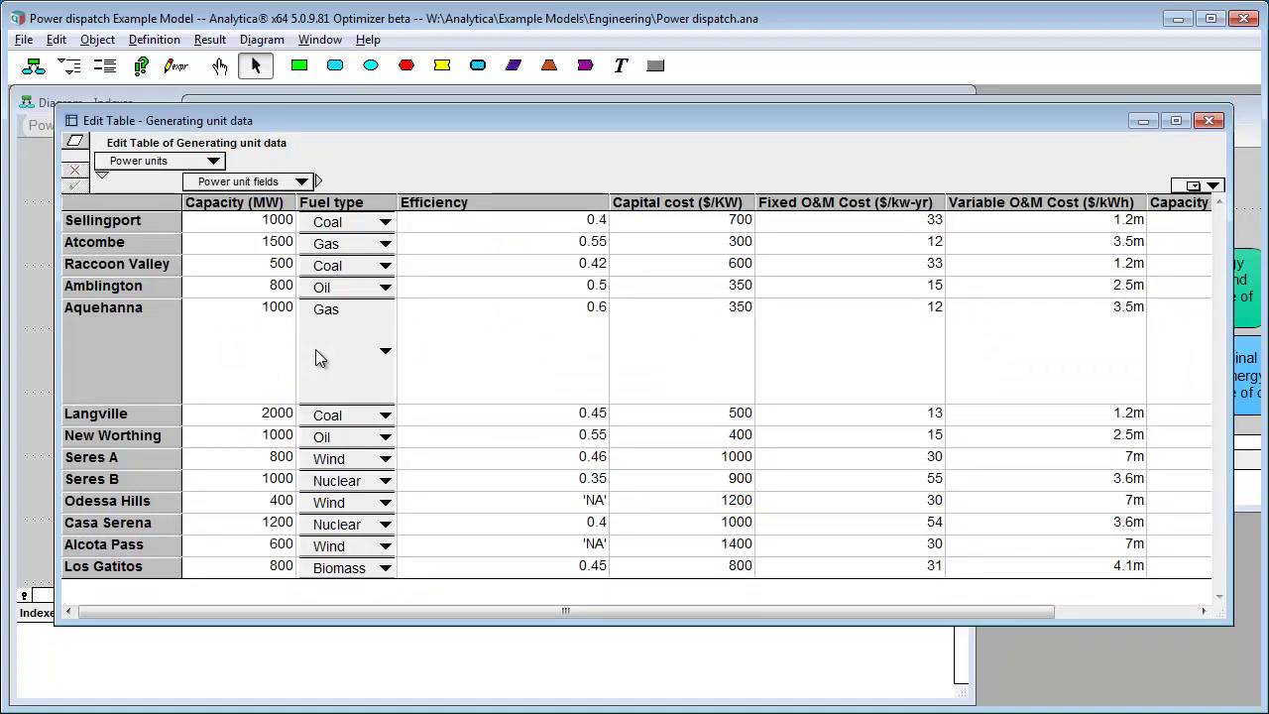
pyautogui.click(522, 204)
pyautogui.rightClick(521, 205)
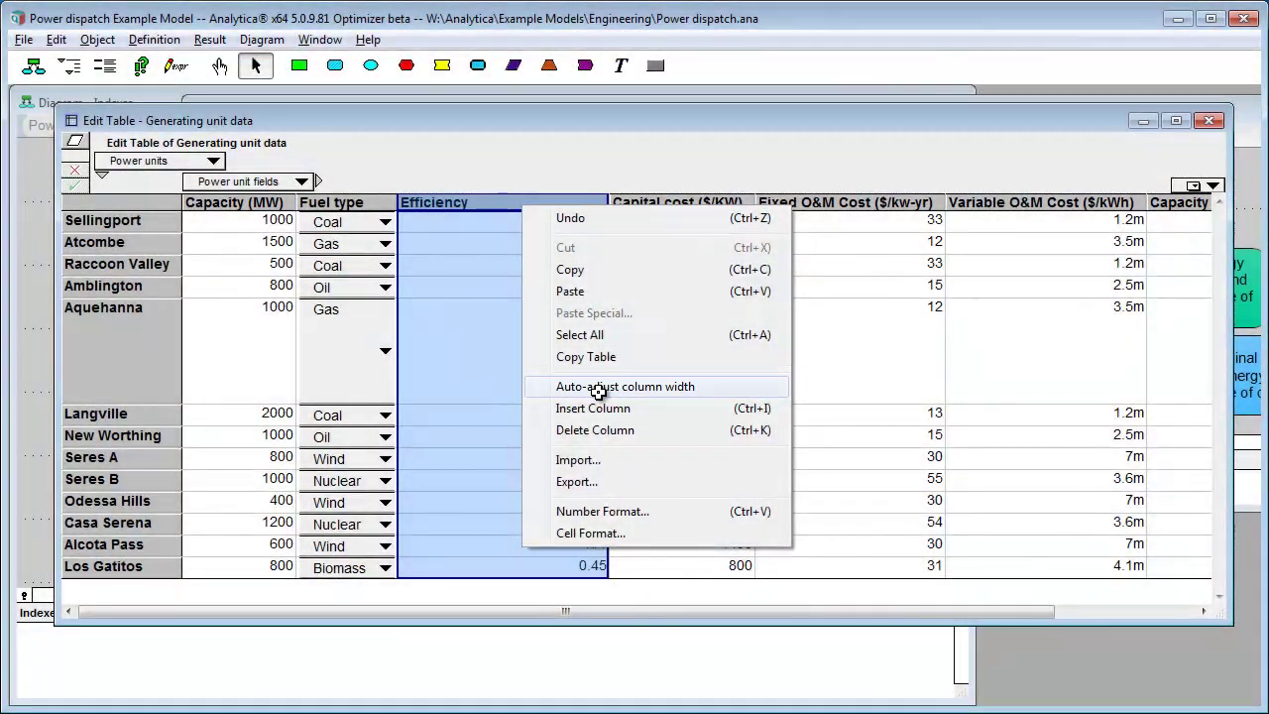
pyautogui.click(598, 388)
pyautogui.click(145, 349)
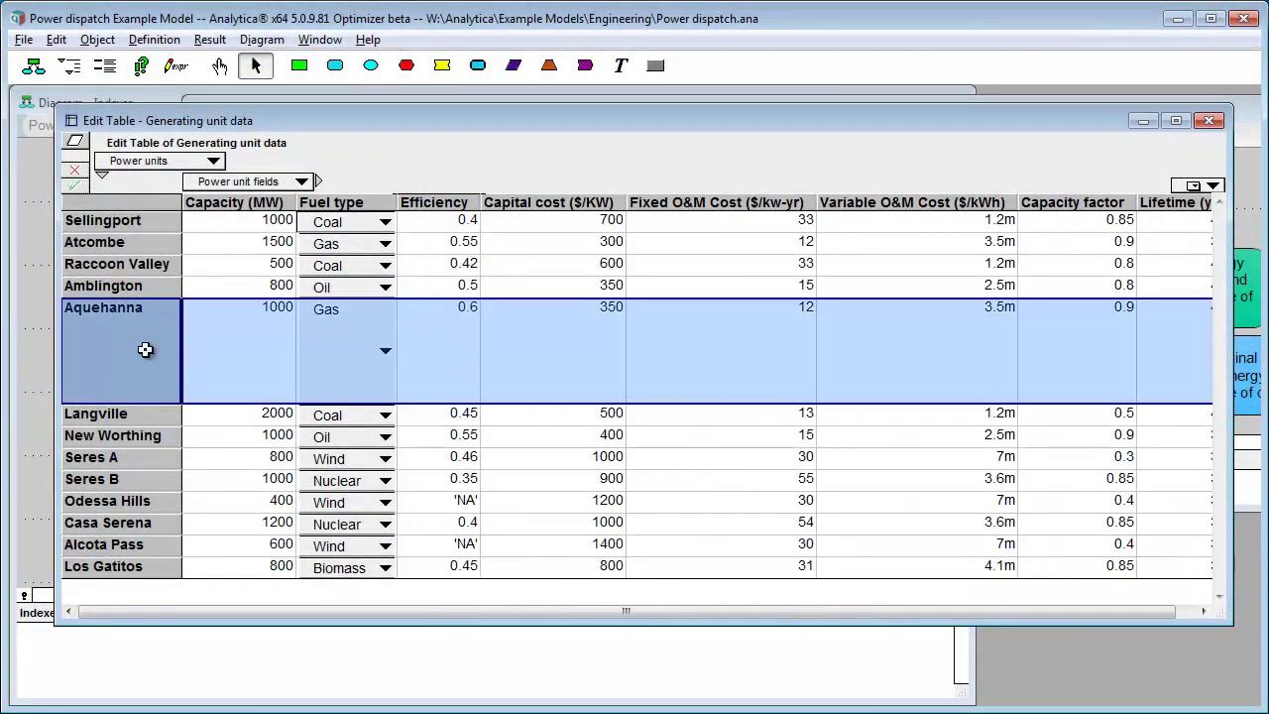
pyautogui.rightClick(147, 347)
pyautogui.click(241, 530)
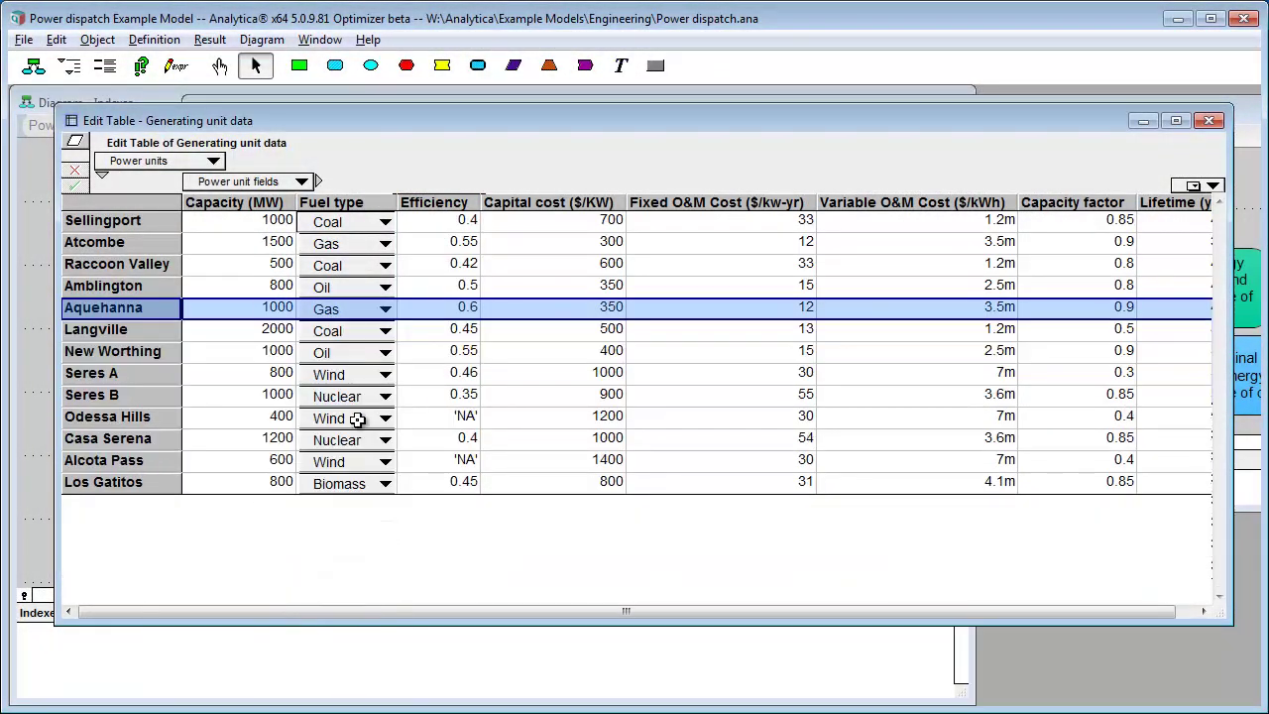
pyautogui.click(607, 285)
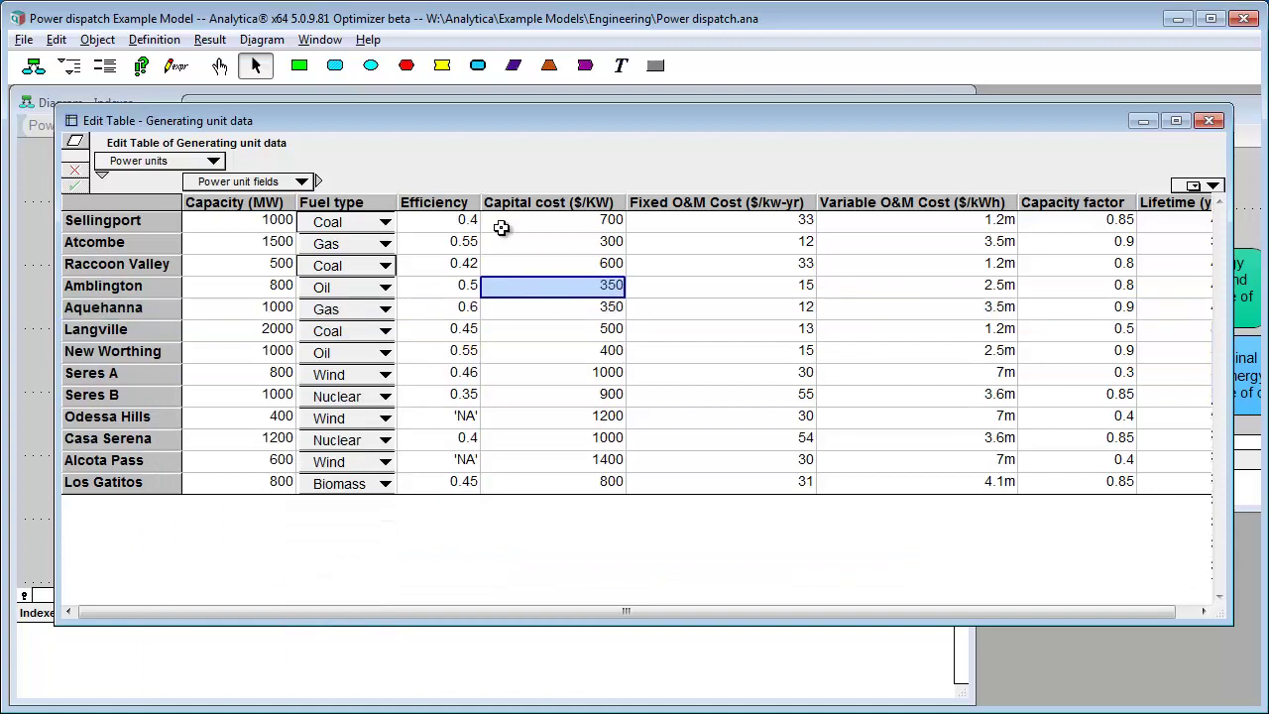
# Format all Efficiency values as Percent
pyautogui.moveTo(445, 204); pyautogui.dragTo(448, 497)
pyautogui.rightClick(443, 333)
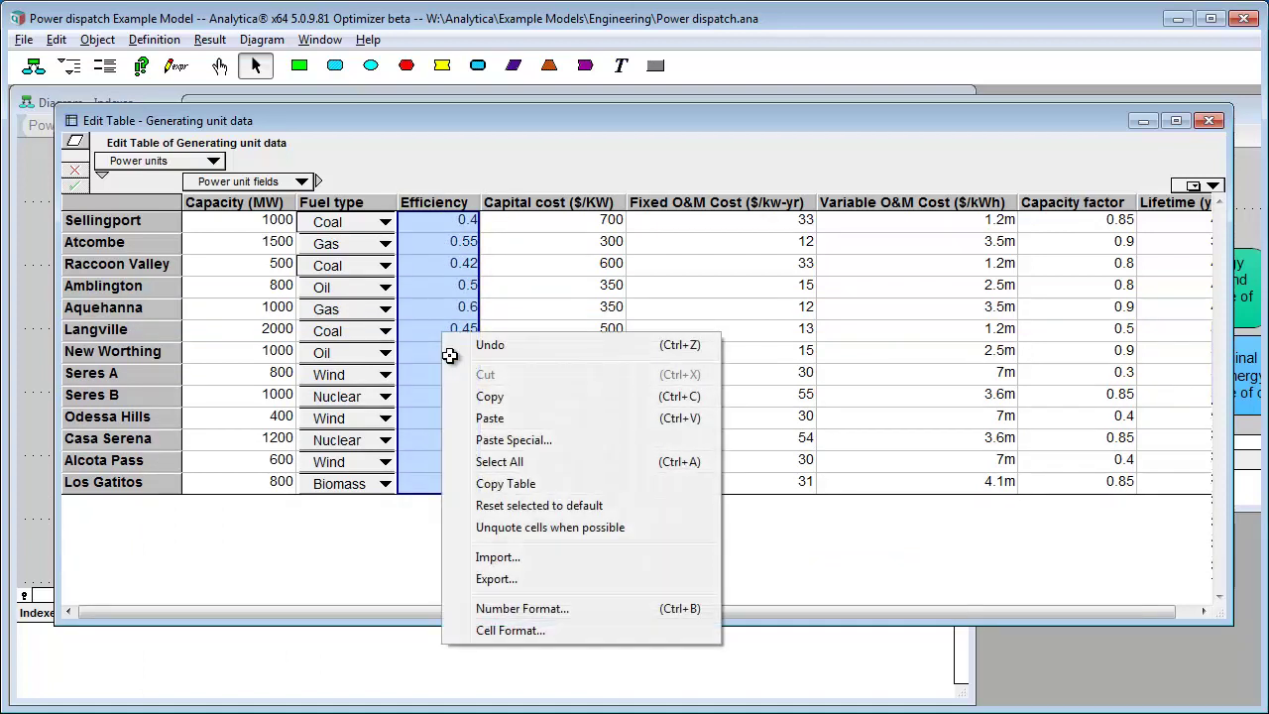
pyautogui.click(515, 610)
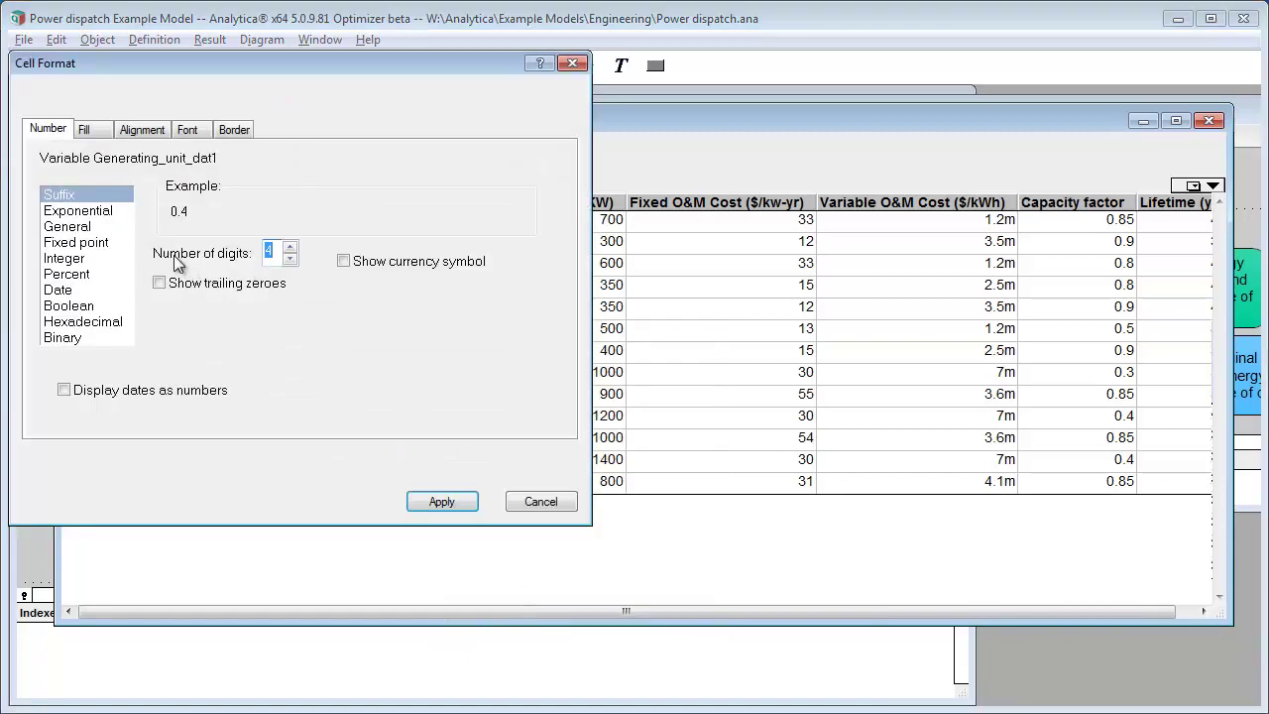
pyautogui.click(70, 274)
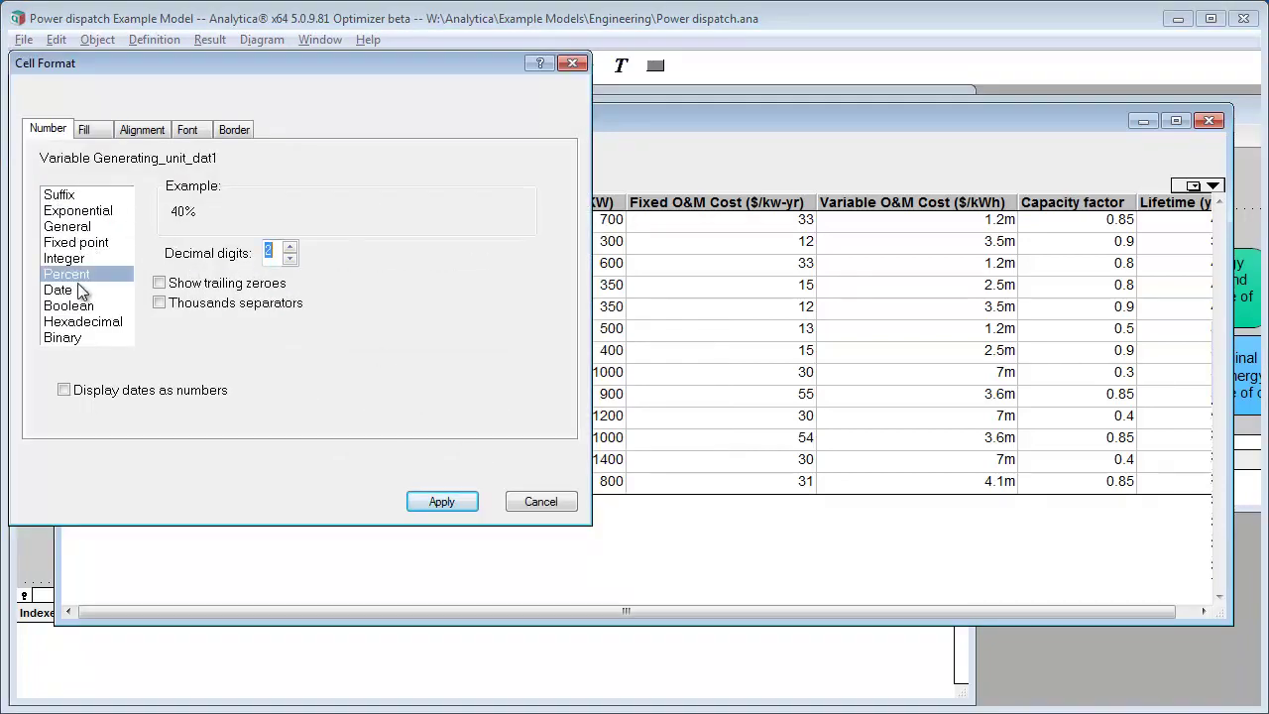
pyautogui.click(421, 501)
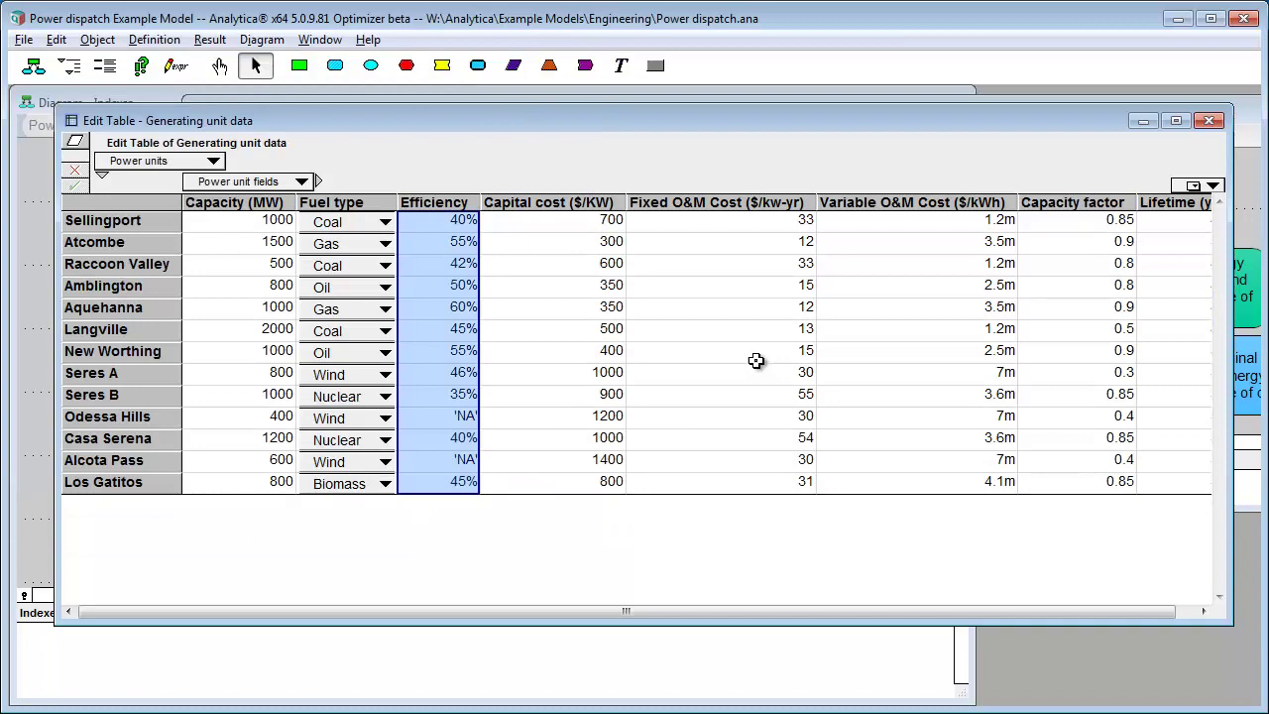
# Format the Amblington to Seres B cost cells as fixed point, 3 digits, with trailing zeroes
pyautogui.moveTo(527, 288); pyautogui.dragTo(883, 396)
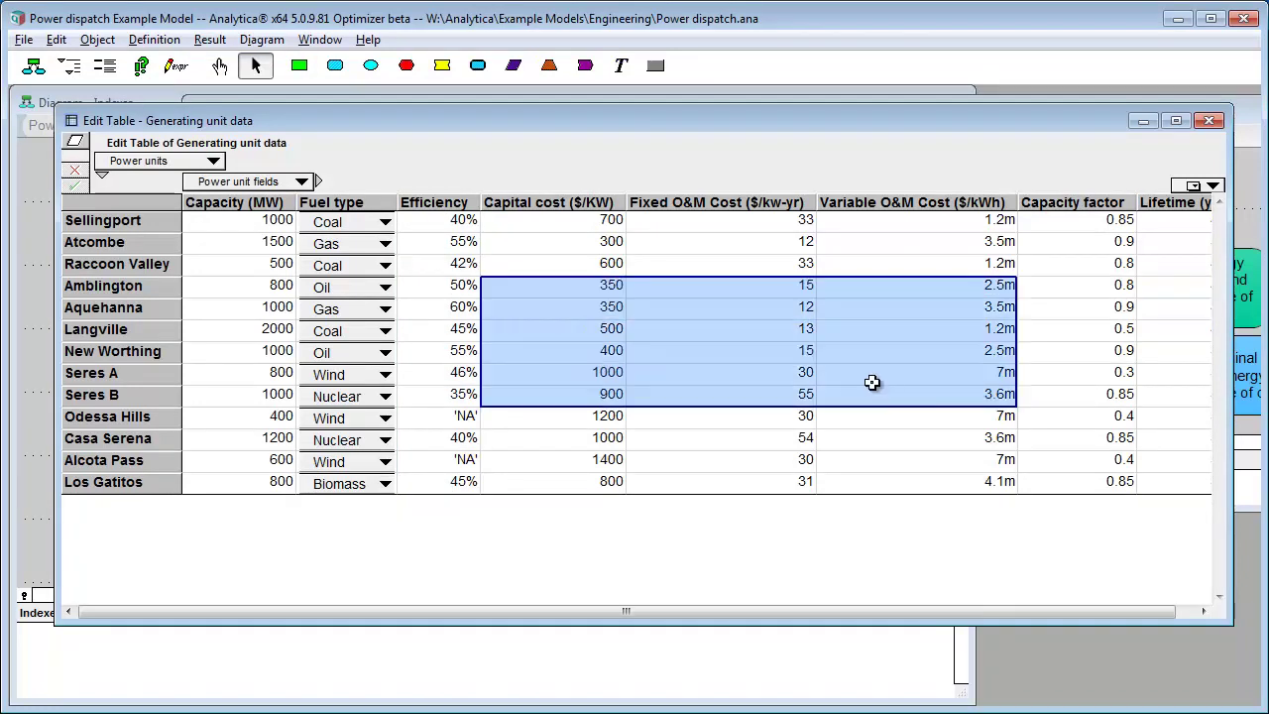
pyautogui.rightClick(870, 376)
pyautogui.click(959, 632)
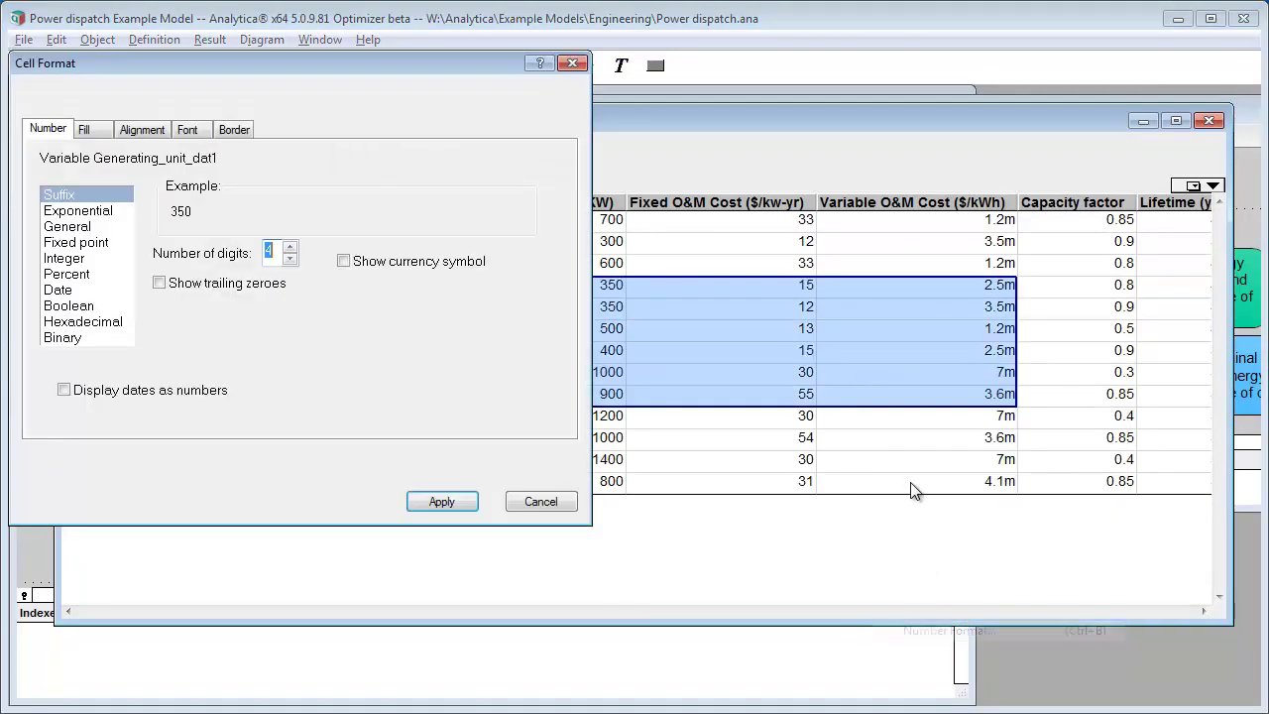
pyautogui.click(95, 243)
pyautogui.click(289, 247)
pyautogui.click(203, 283)
pyautogui.click(437, 499)
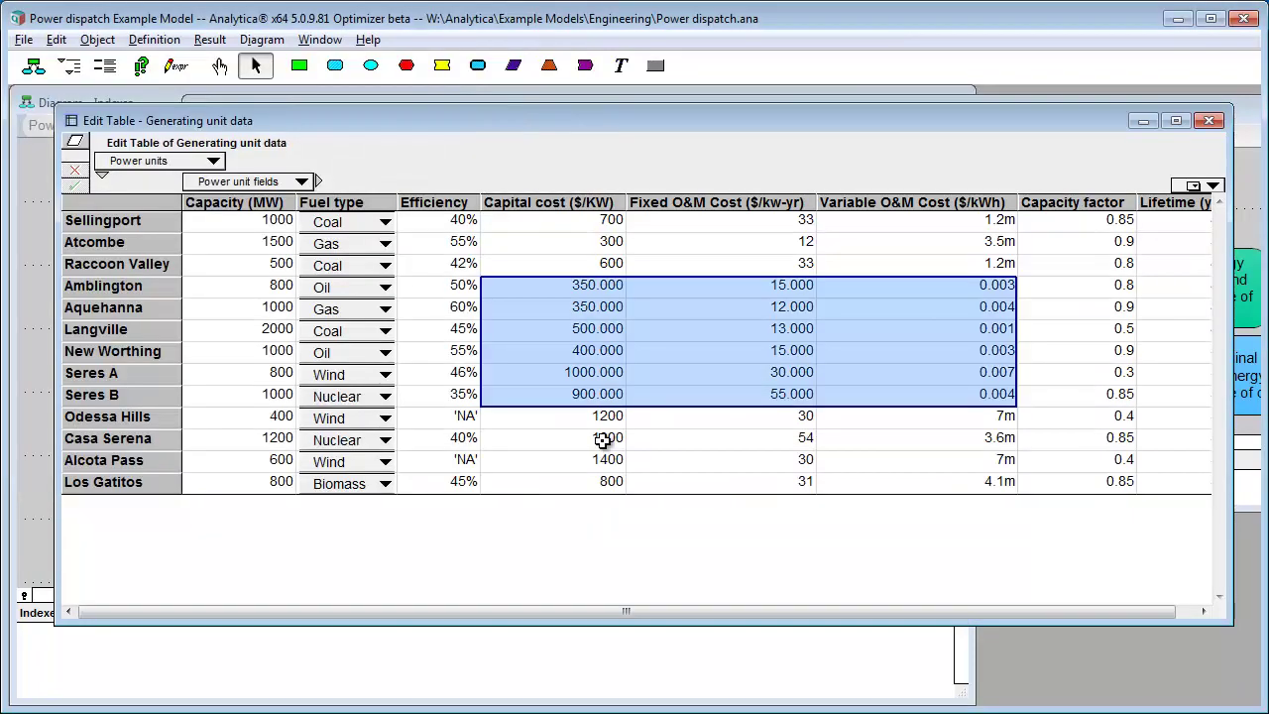
# Inspect the cell action menus on Casa Serena's Capital cost and Raccoon Valley's Efficiency cells
pyautogui.click(602, 440)
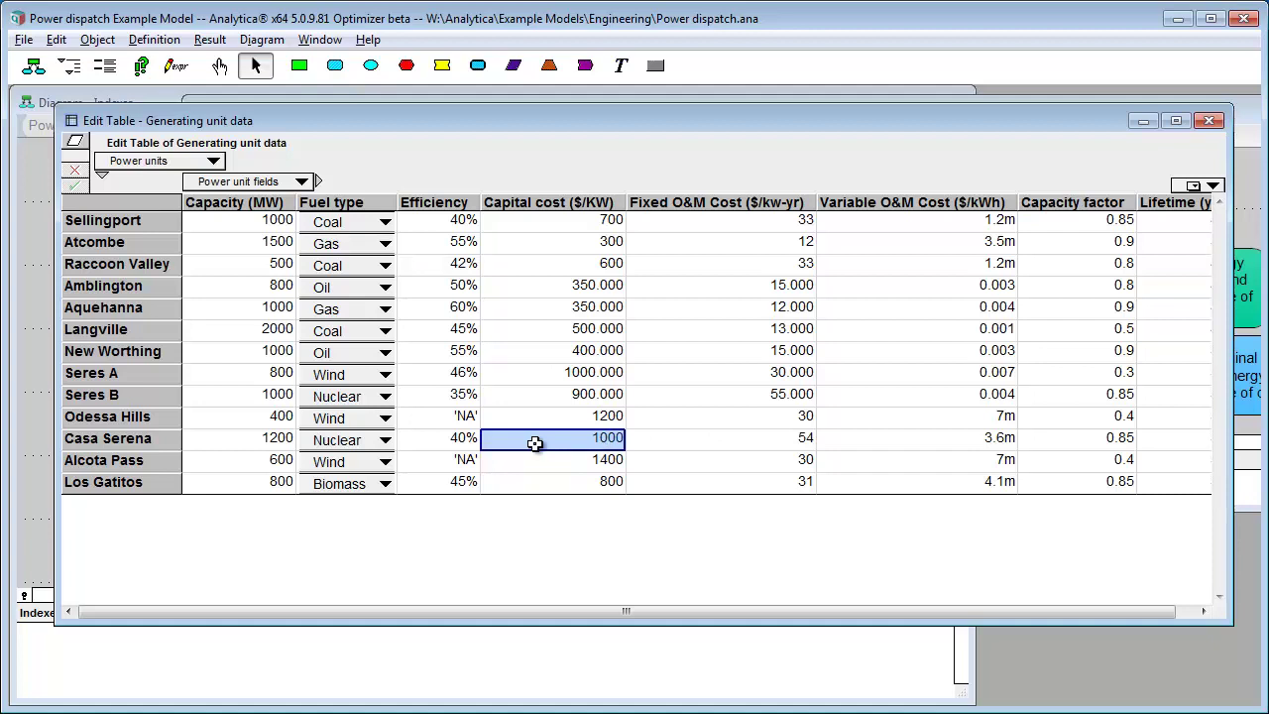
pyautogui.rightClick(534, 443)
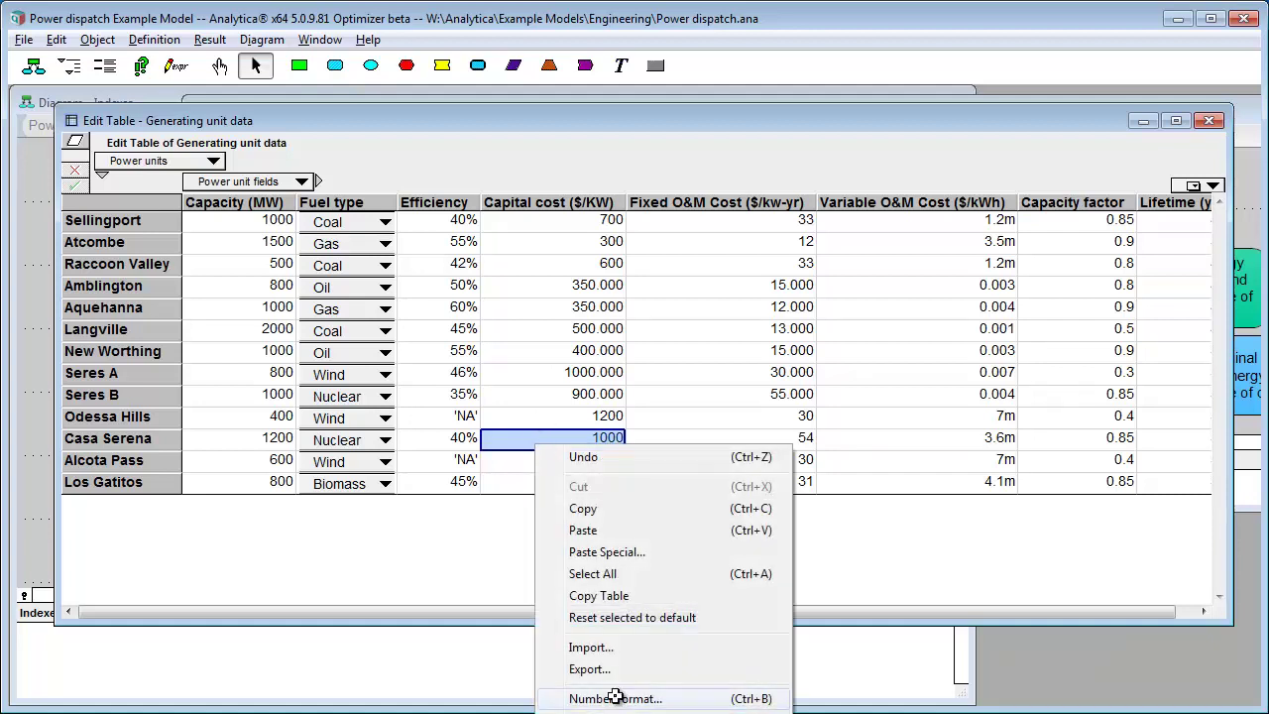
pyautogui.click(569, 393)
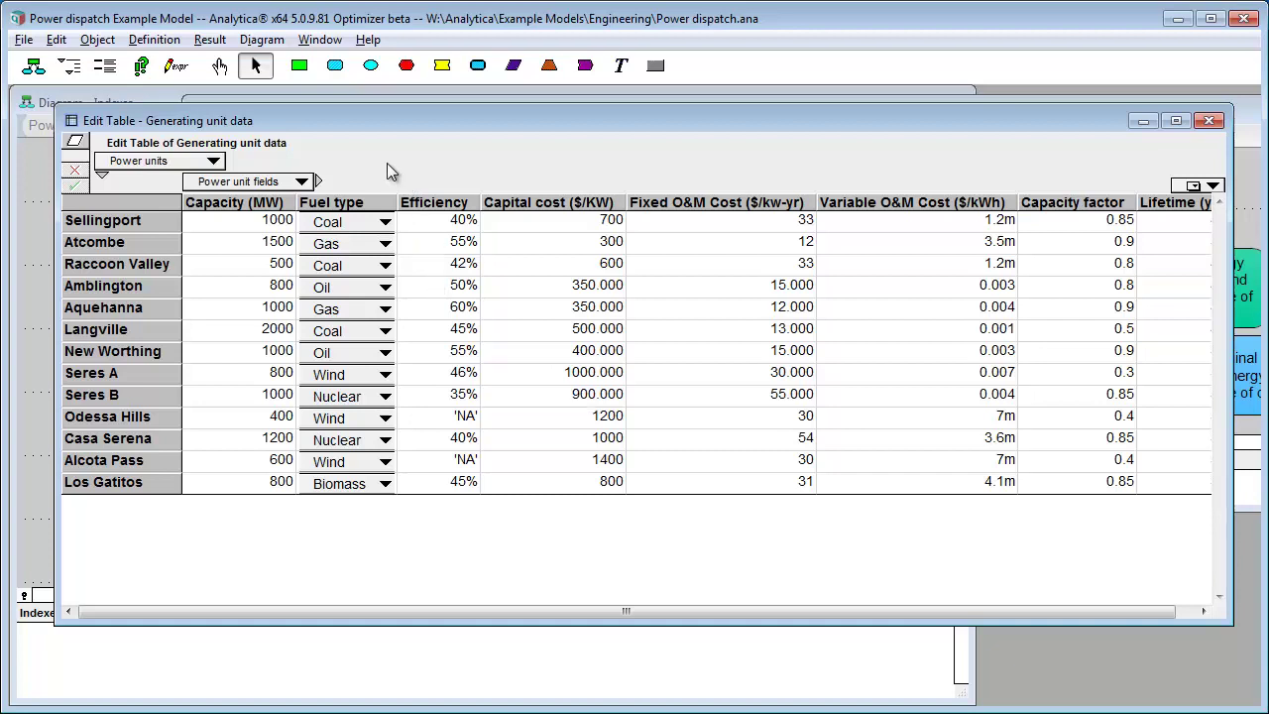
pyautogui.rightClick(440, 266)
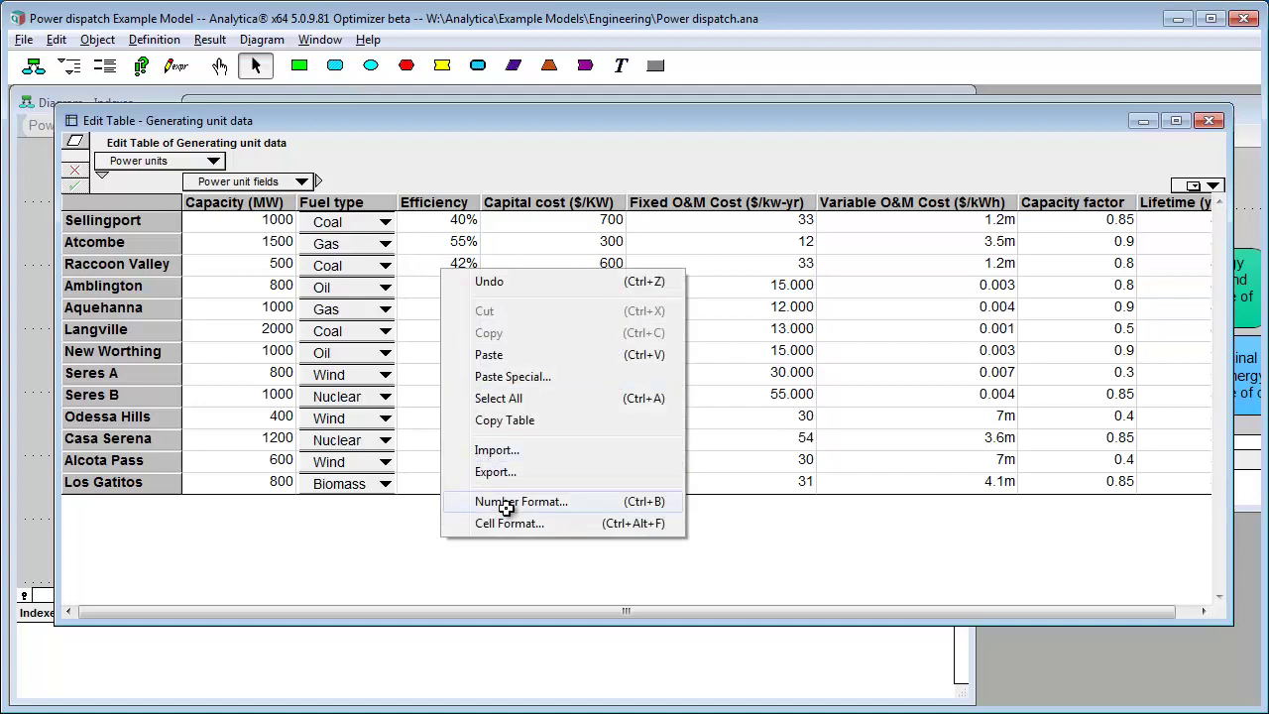
pyautogui.click(460, 175)
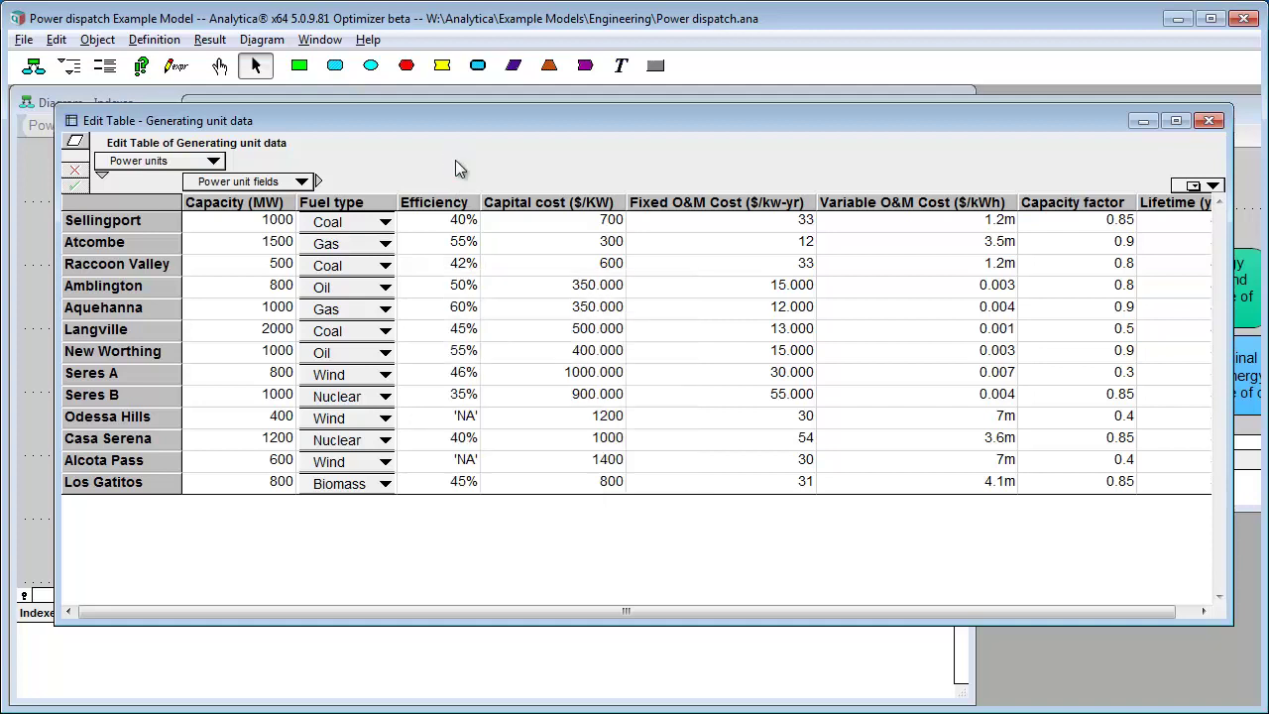
# Insert a new row named Campbella below Los Gatitos using Ctrl+I
pyautogui.click(129, 482)
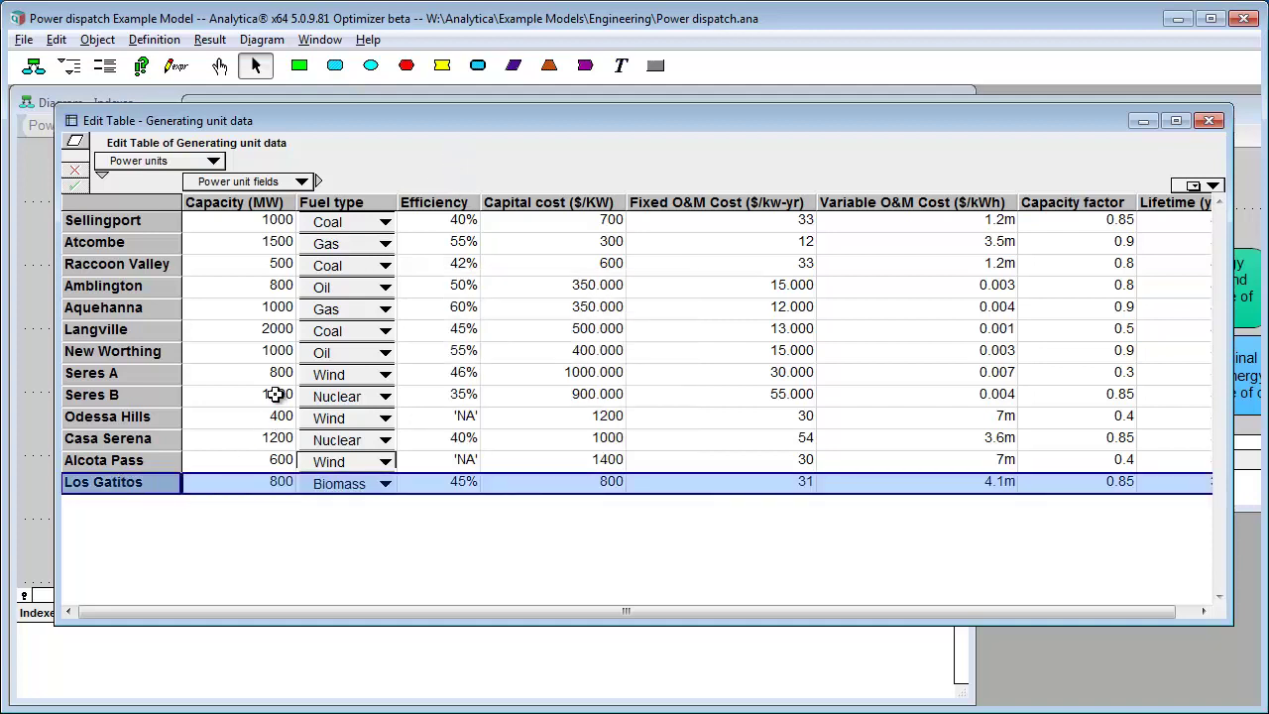
pyautogui.hotkey('ctrl', 'i')
pyautogui.write('Campbella')
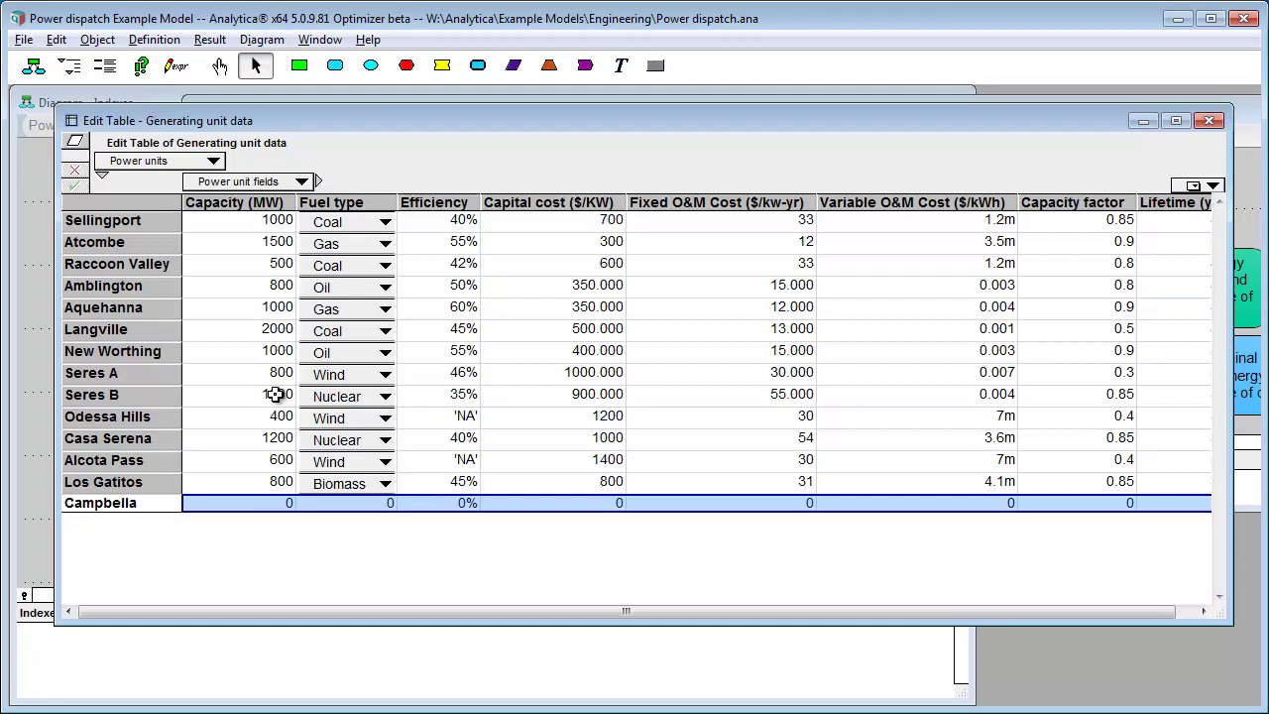
pyautogui.press('Return')
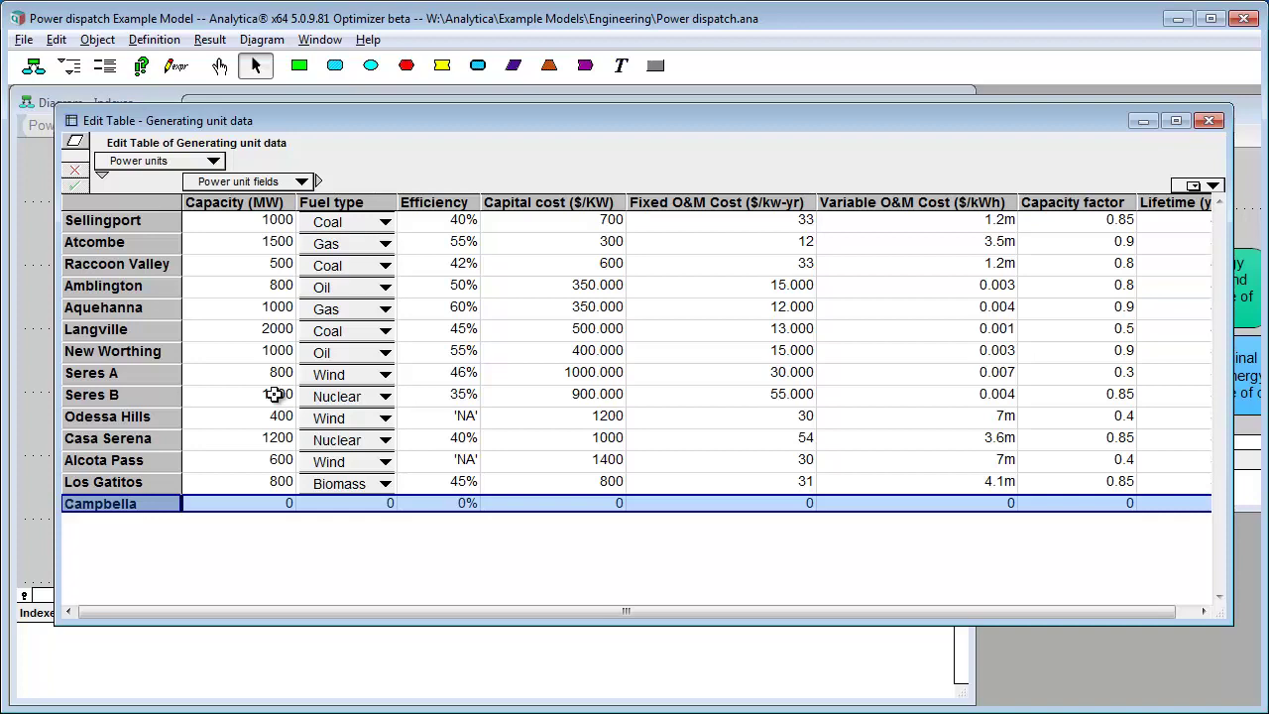
# Make the Cell Default attribute visible through Object > Attributes
pyautogui.click(99, 41)
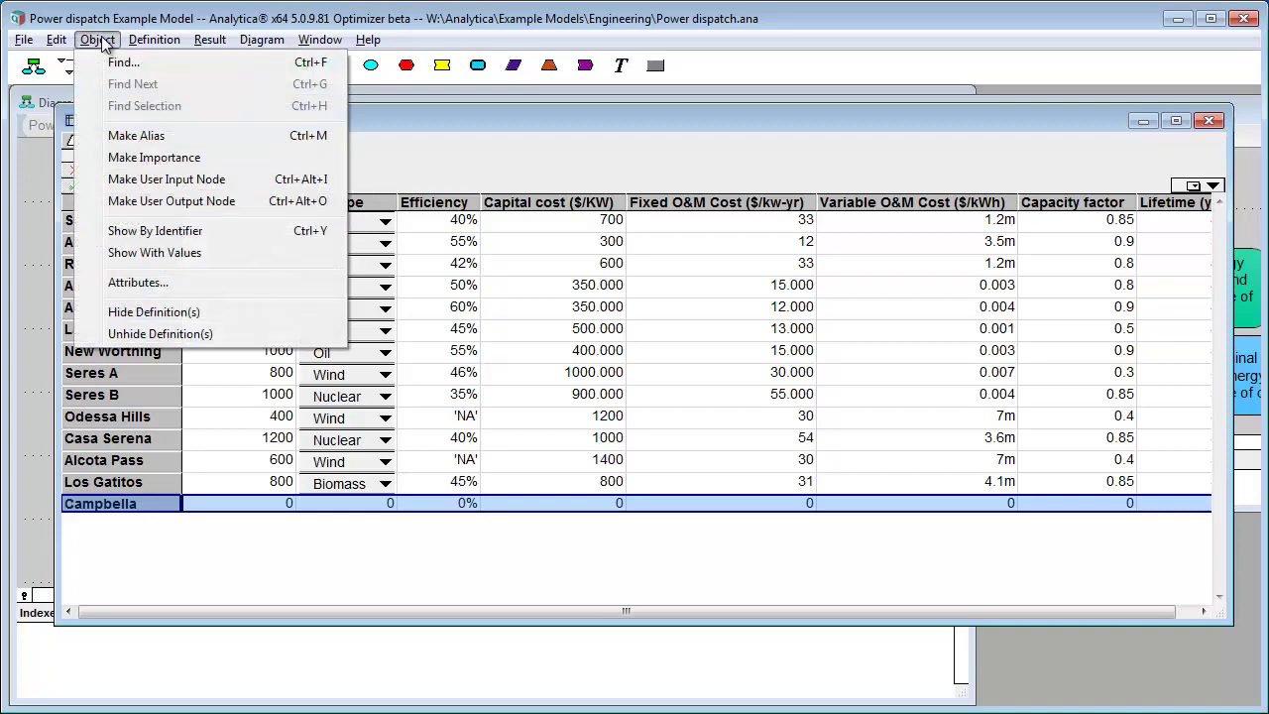
pyautogui.click(132, 285)
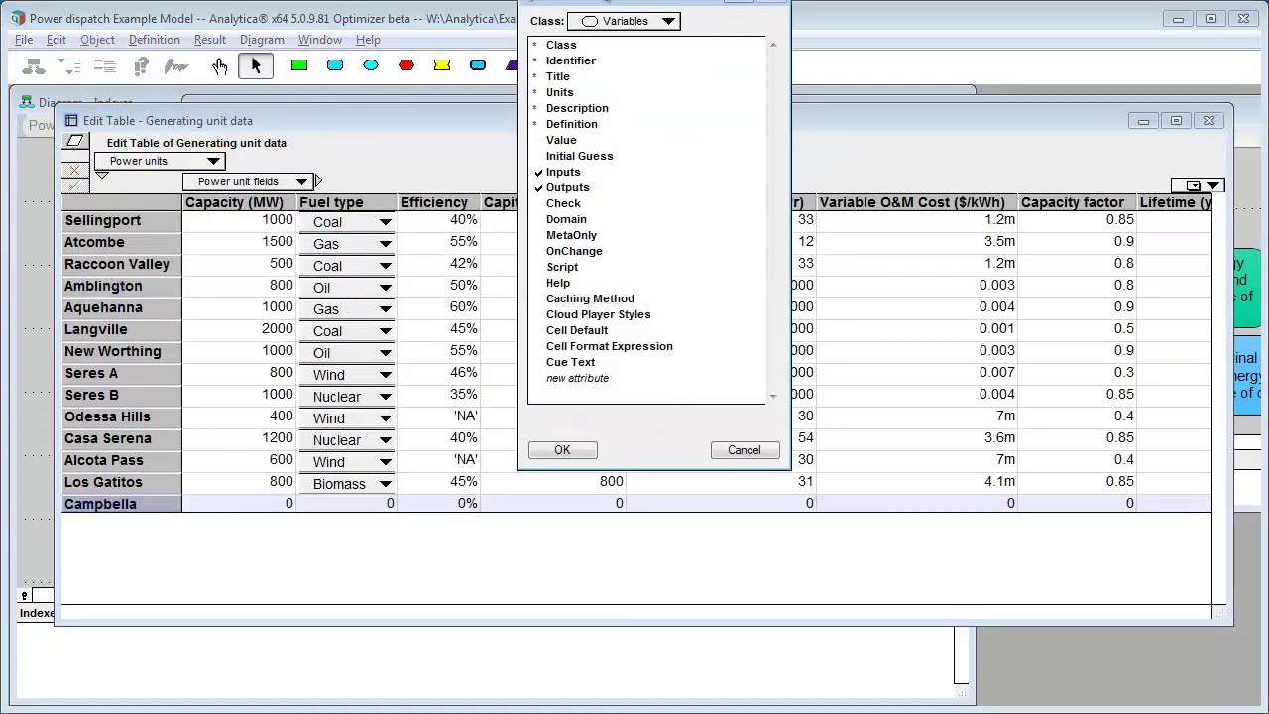
pyautogui.click(567, 391)
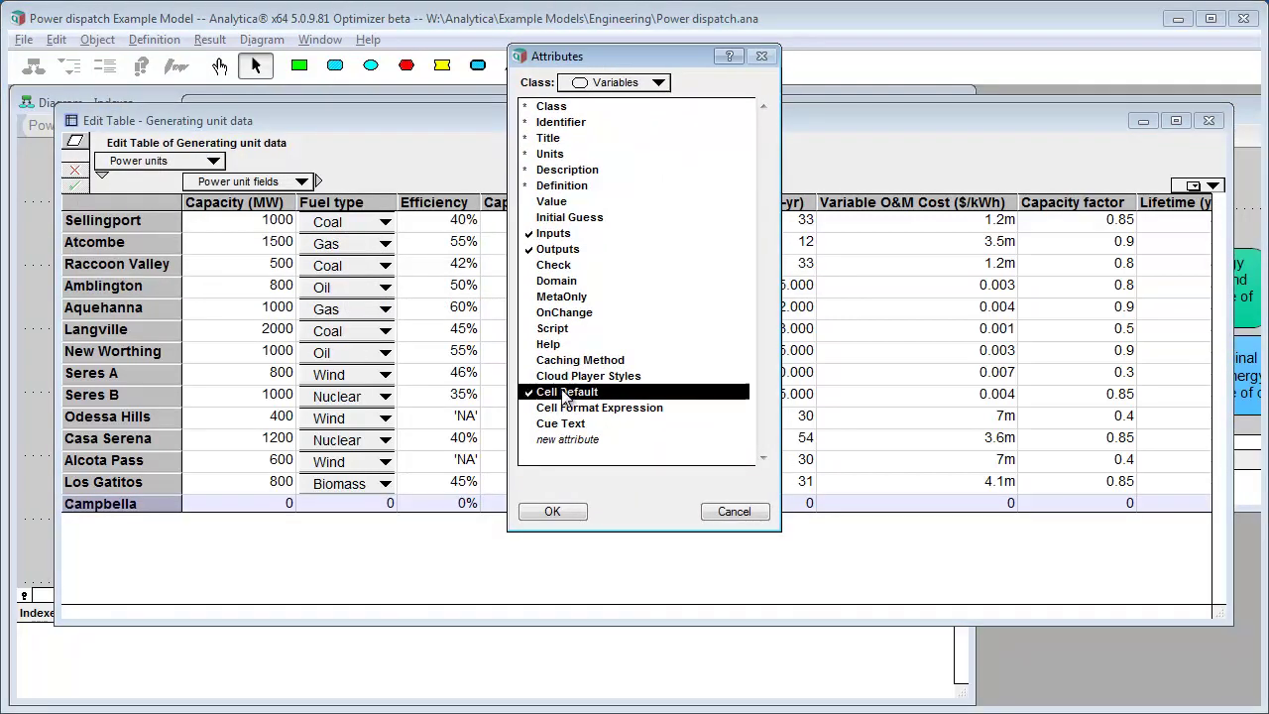
pyautogui.click(553, 512)
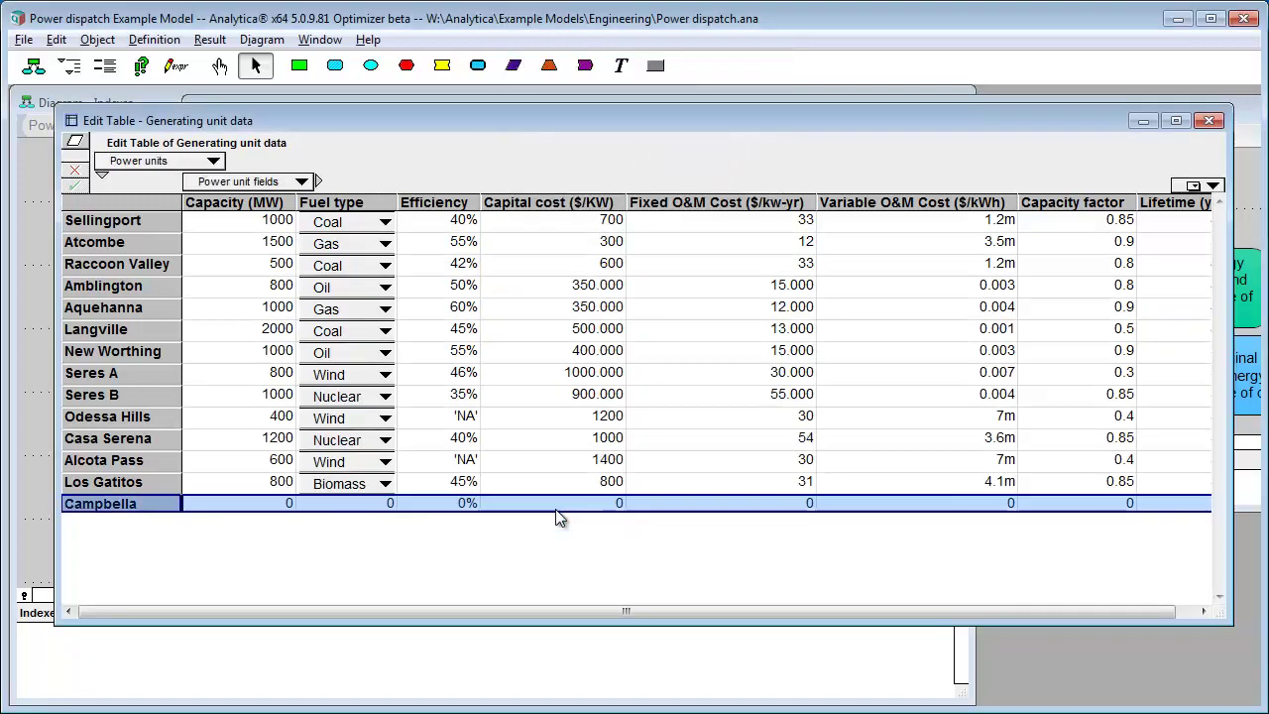
# Set Generating unit data's Cell Default to 'n/a'
pyautogui.click(105, 65)
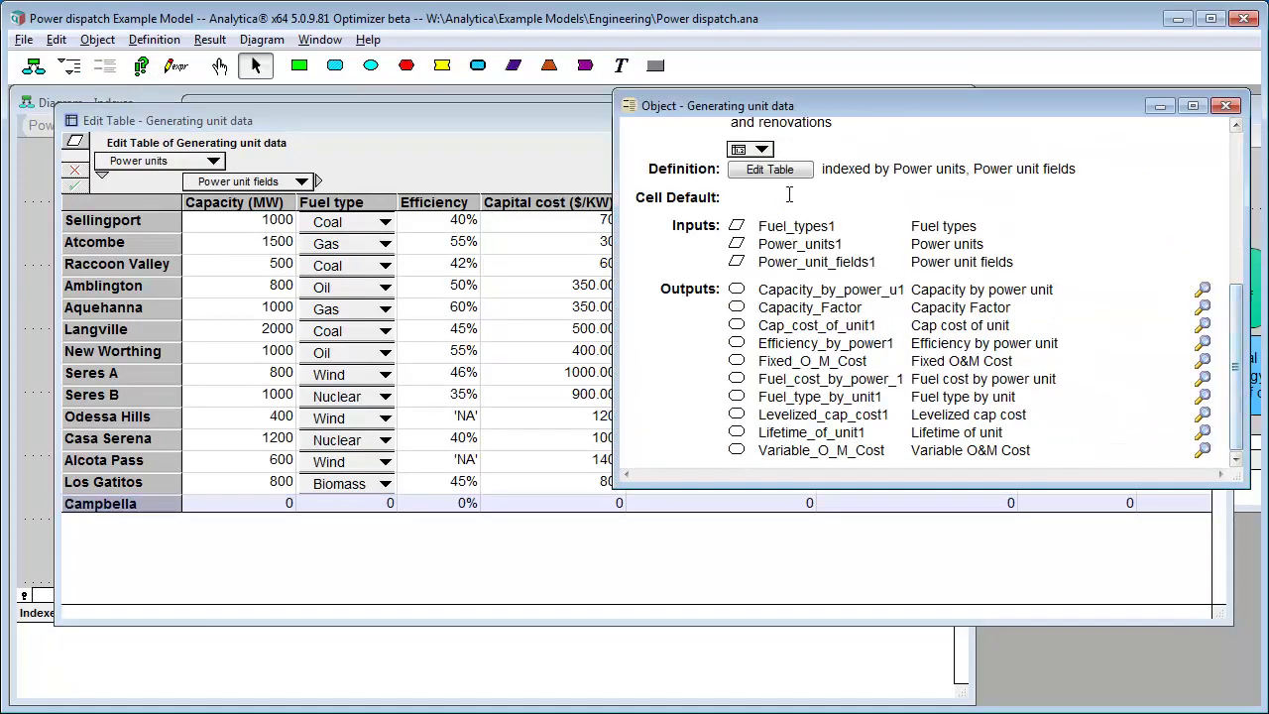
pyautogui.click(789, 196)
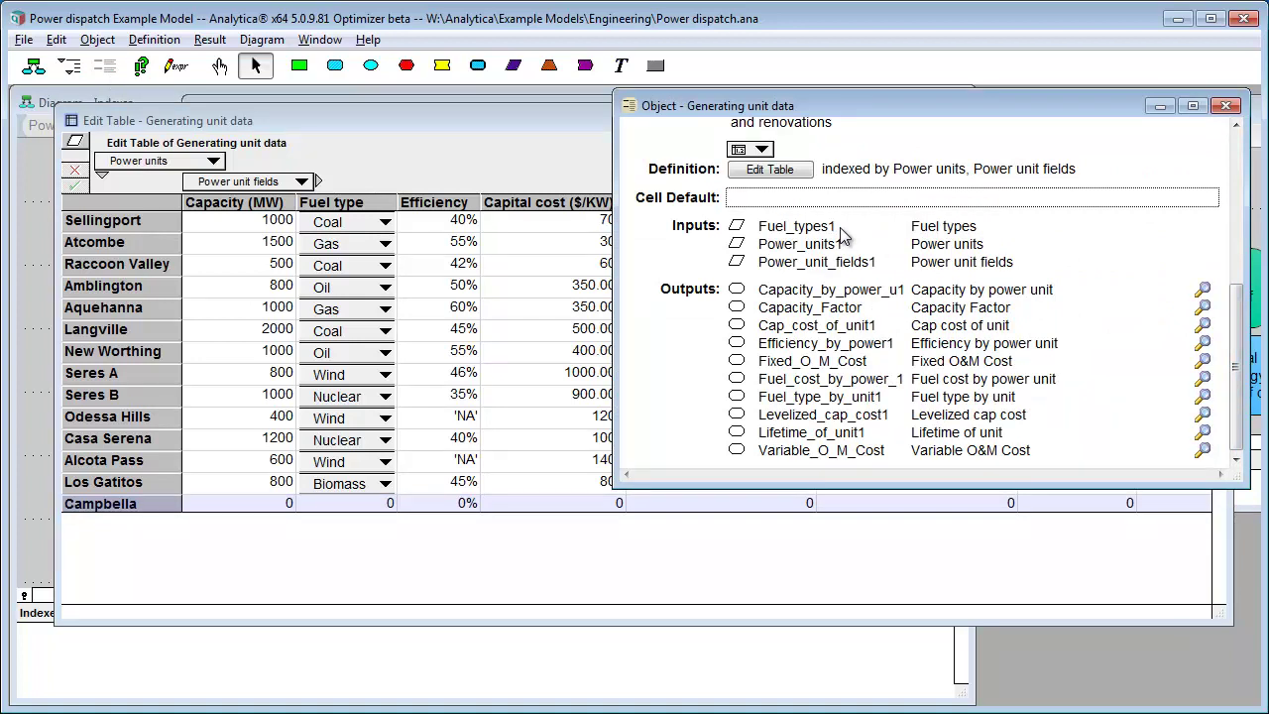
pyautogui.write('"n')
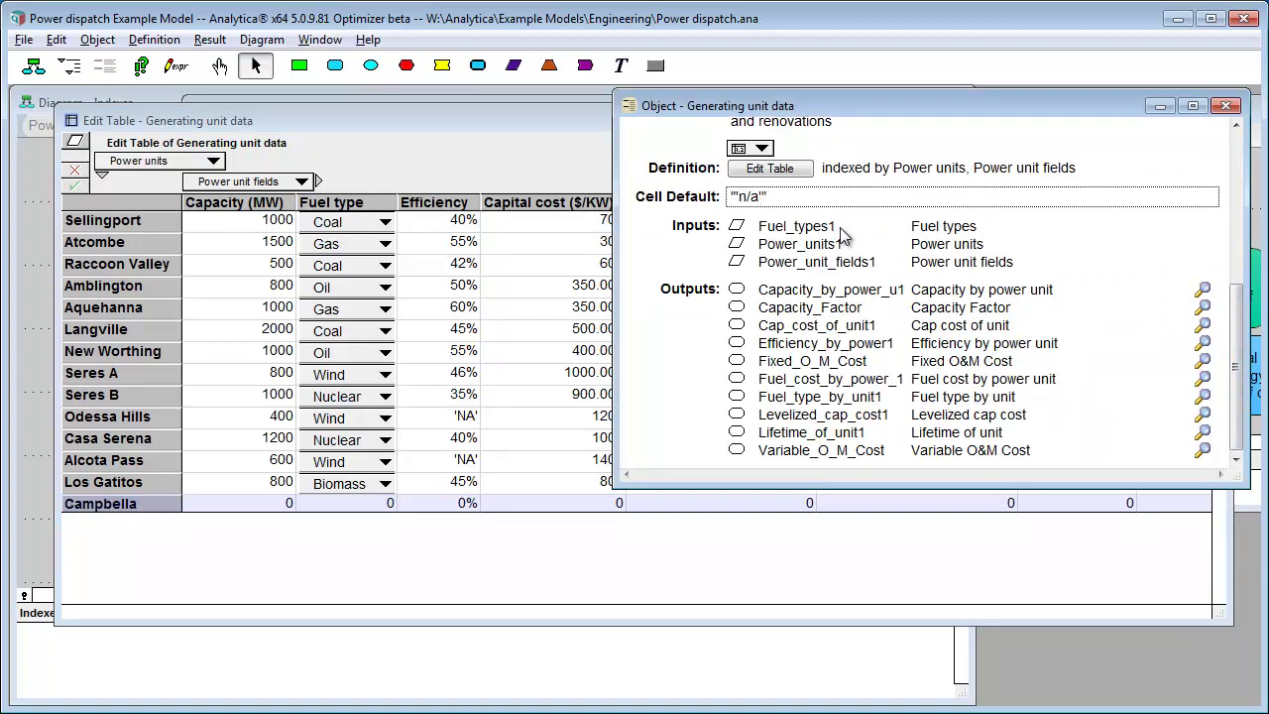
pyautogui.write('/a"')
pyautogui.press('Return')
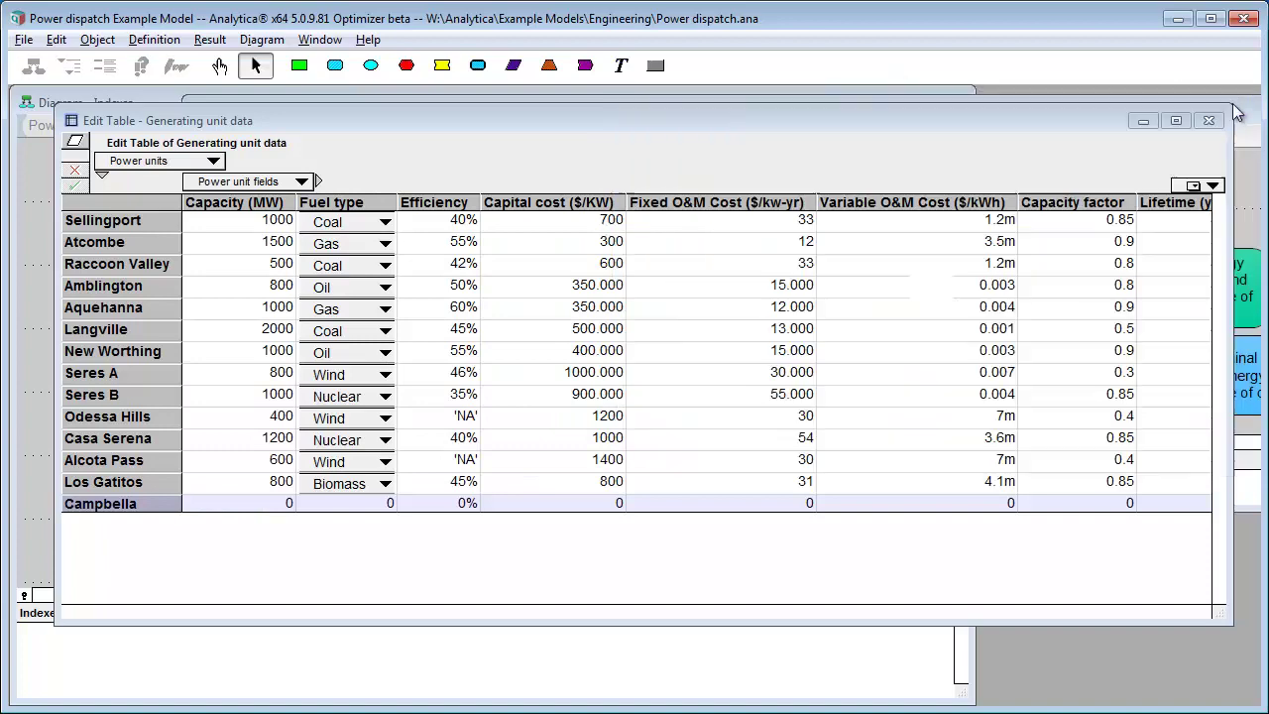
# Back in the table, insert a San Josie row below Campbella
pyautogui.click(1225, 105)
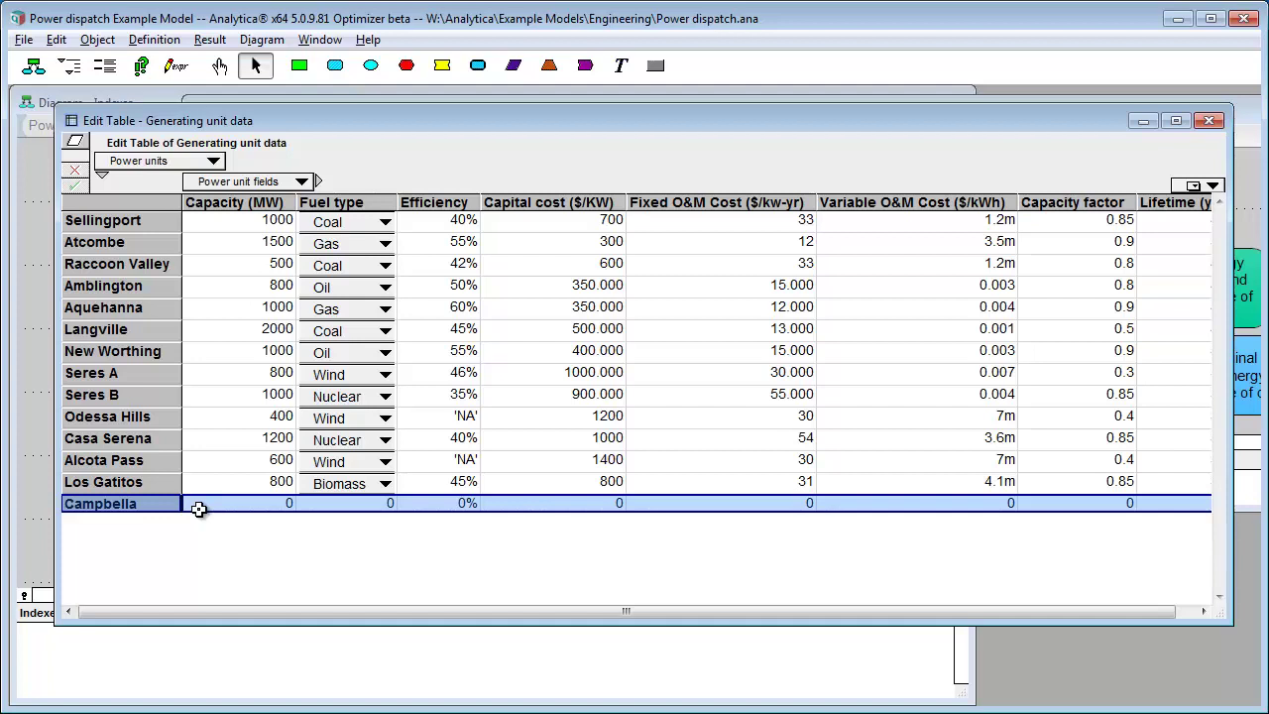
pyautogui.hotkey('ctrl', 'i')
pyautogui.write('San Josie')
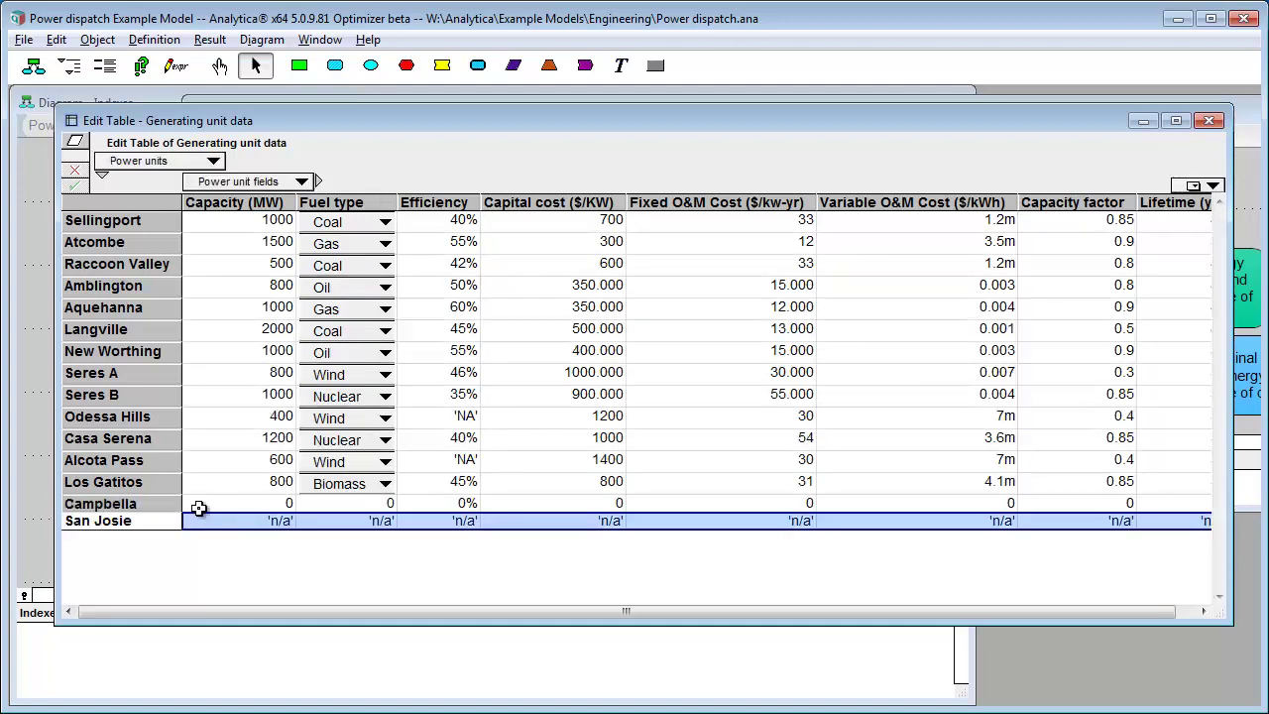
pyautogui.press('Return')
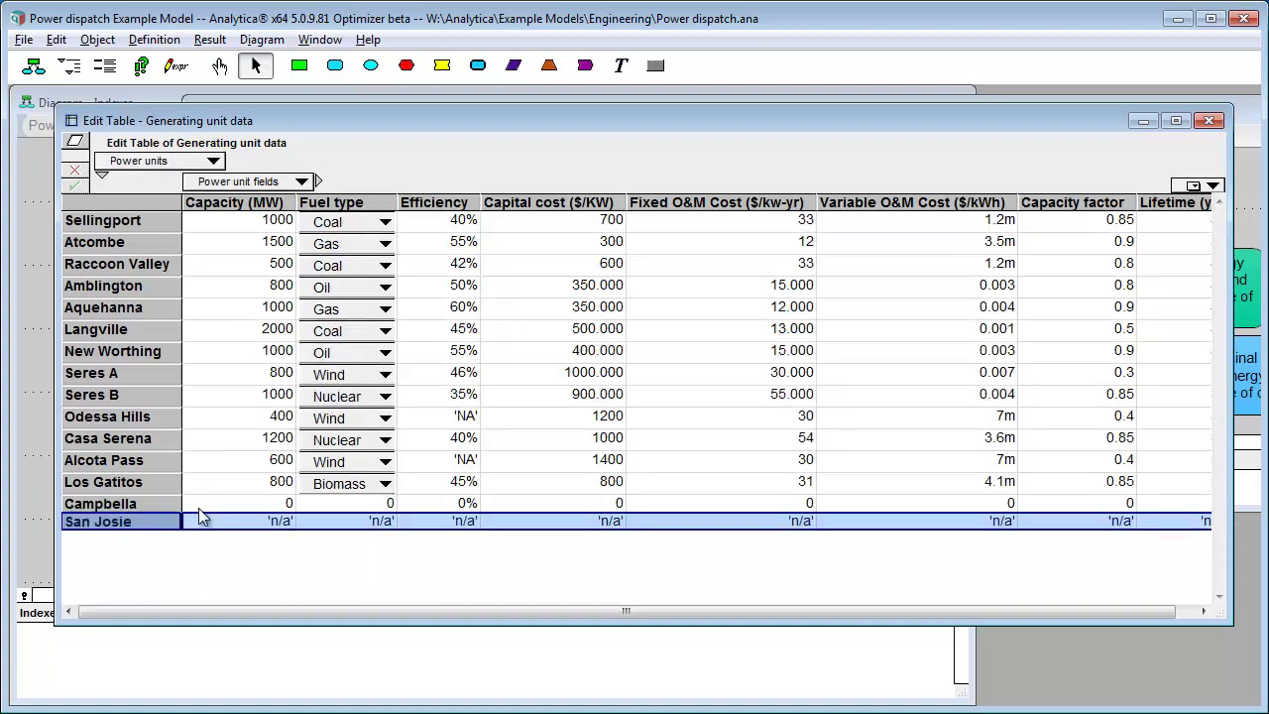
# Reset the whole Campbella row to its cell default and accept the edits
pyautogui.click(235, 504)
pyautogui.hotkey('shift', 'End')
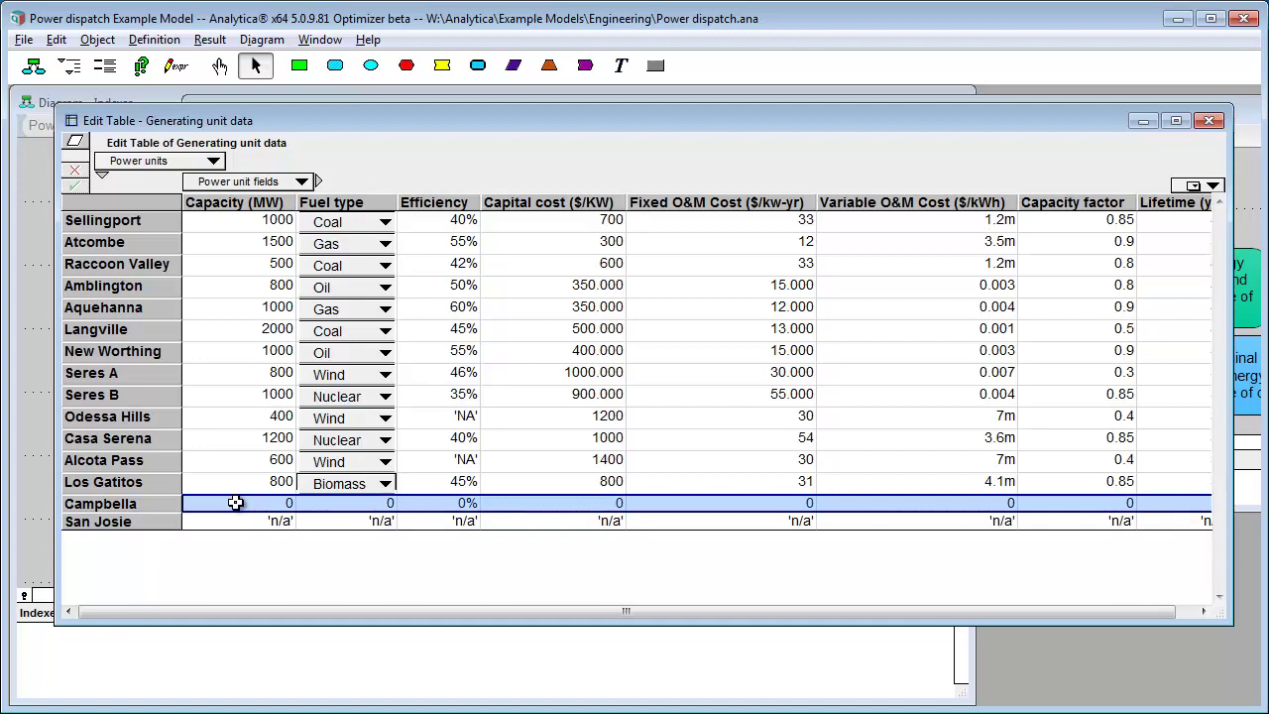
pyautogui.rightClick(235, 503)
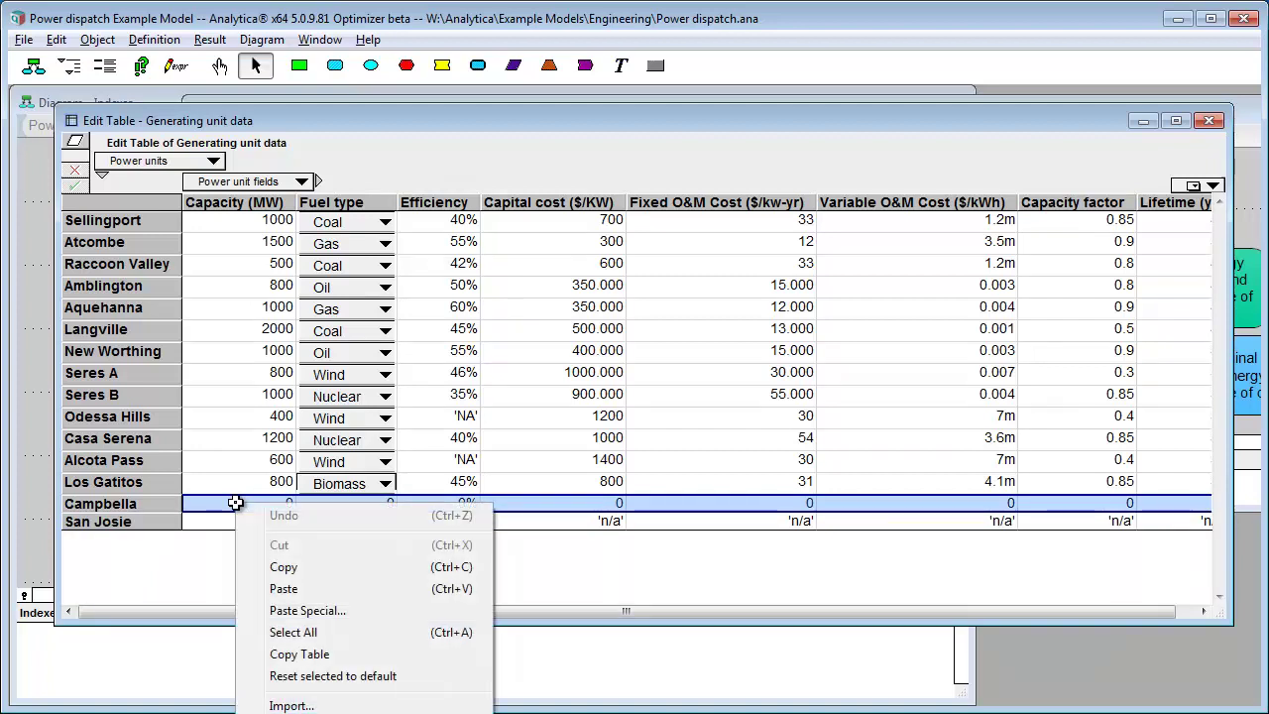
pyautogui.click(324, 675)
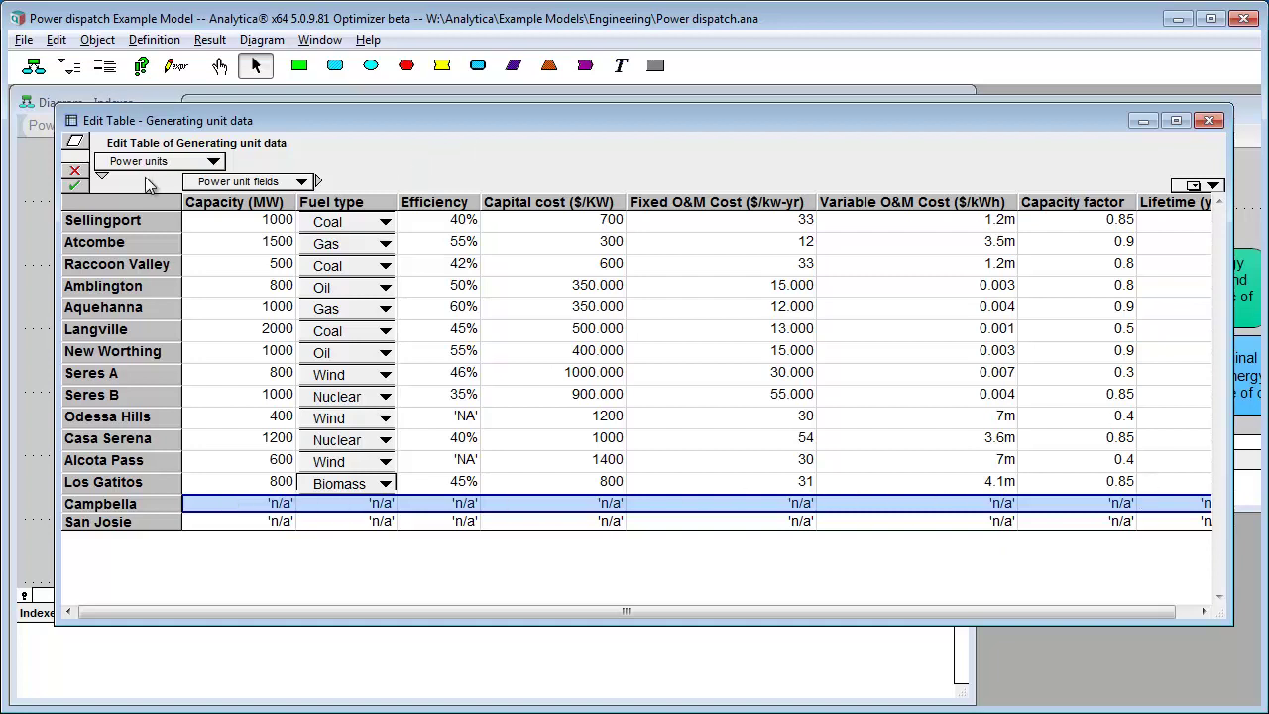
pyautogui.click(75, 184)
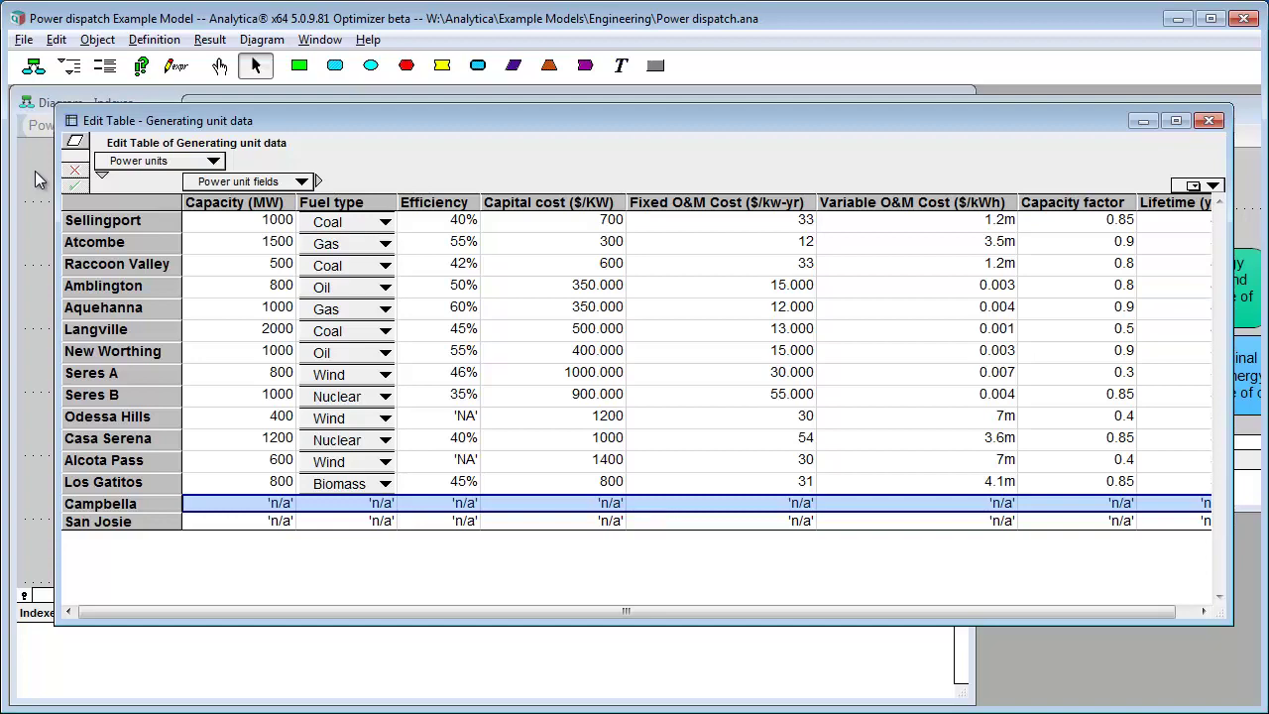
pyautogui.click(35, 173)
# Duplicate Generating unit data and rename the copy Generating unit default, updating its identifier
pyautogui.click(35, 65)
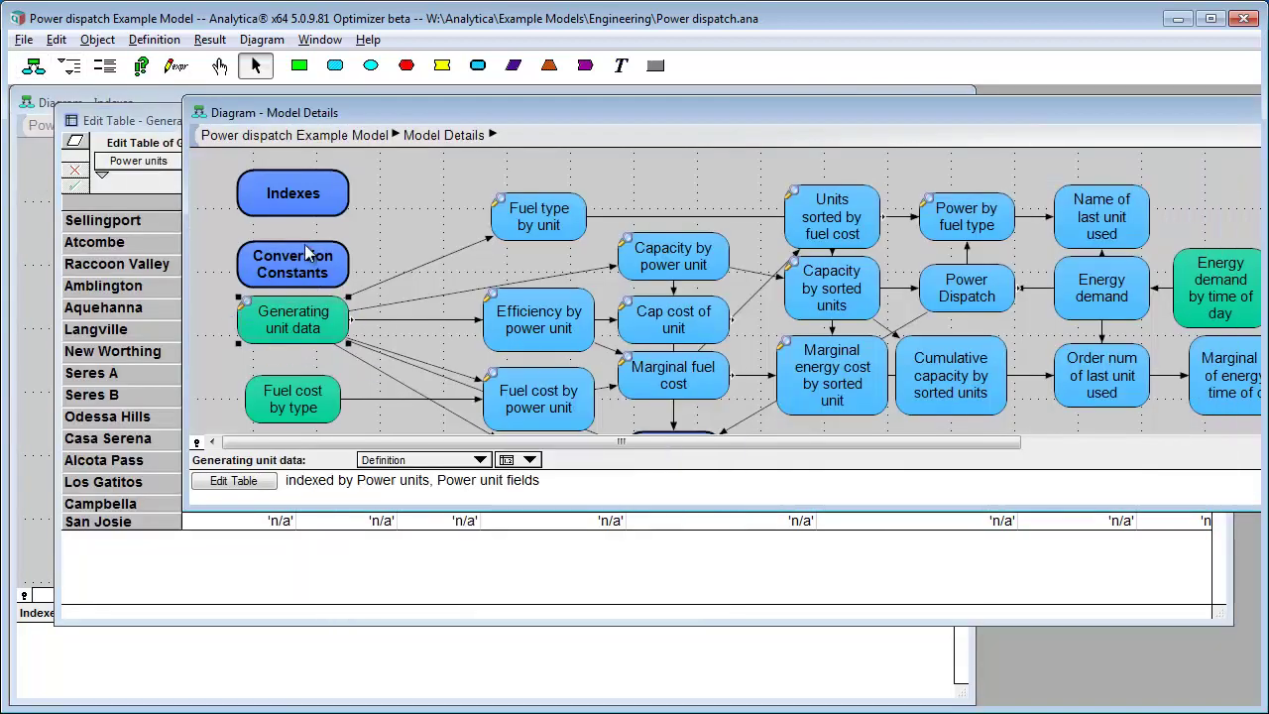
pyautogui.click(56, 42)
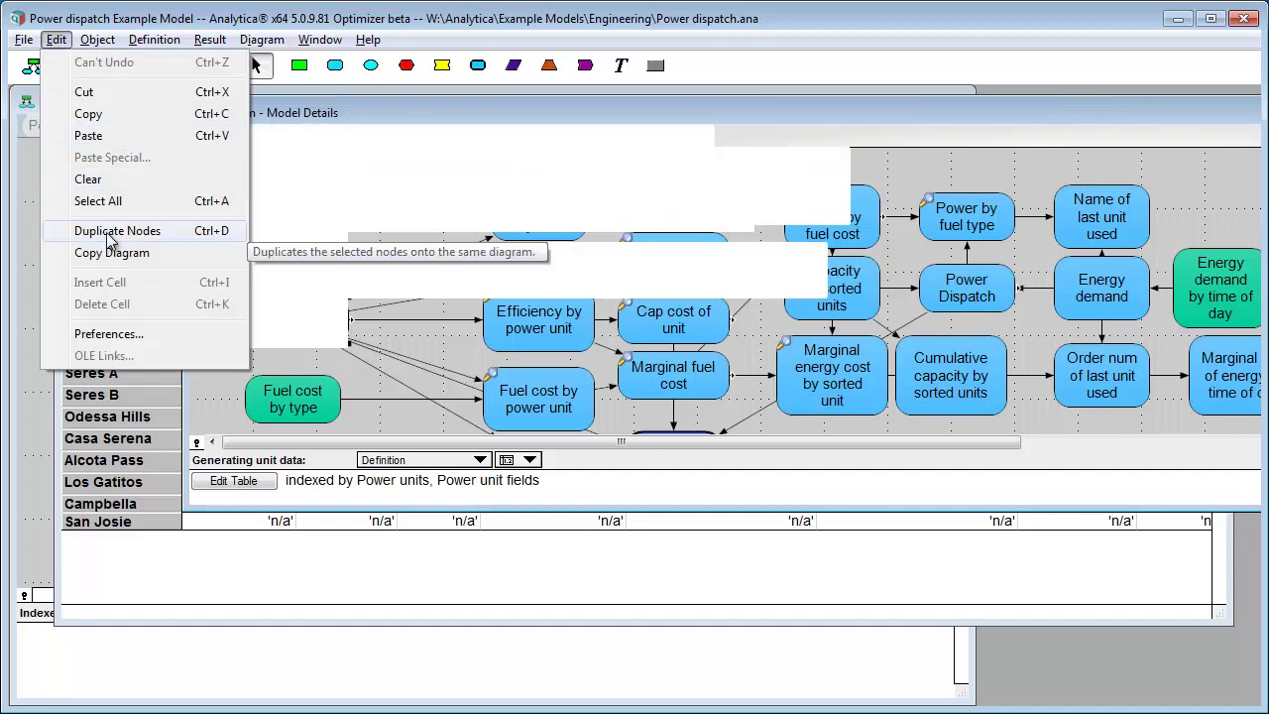
pyautogui.click(116, 232)
pyautogui.moveTo(248, 337); pyautogui.dragTo(372, 243)
pyautogui.click(372, 242)
pyautogui.press('BackSpace')
pyautogui.press('BackSpace')
pyautogui.press('BackSpace')
pyautogui.write('efault')
pyautogui.press('Return')
pyautogui.click(728, 447)
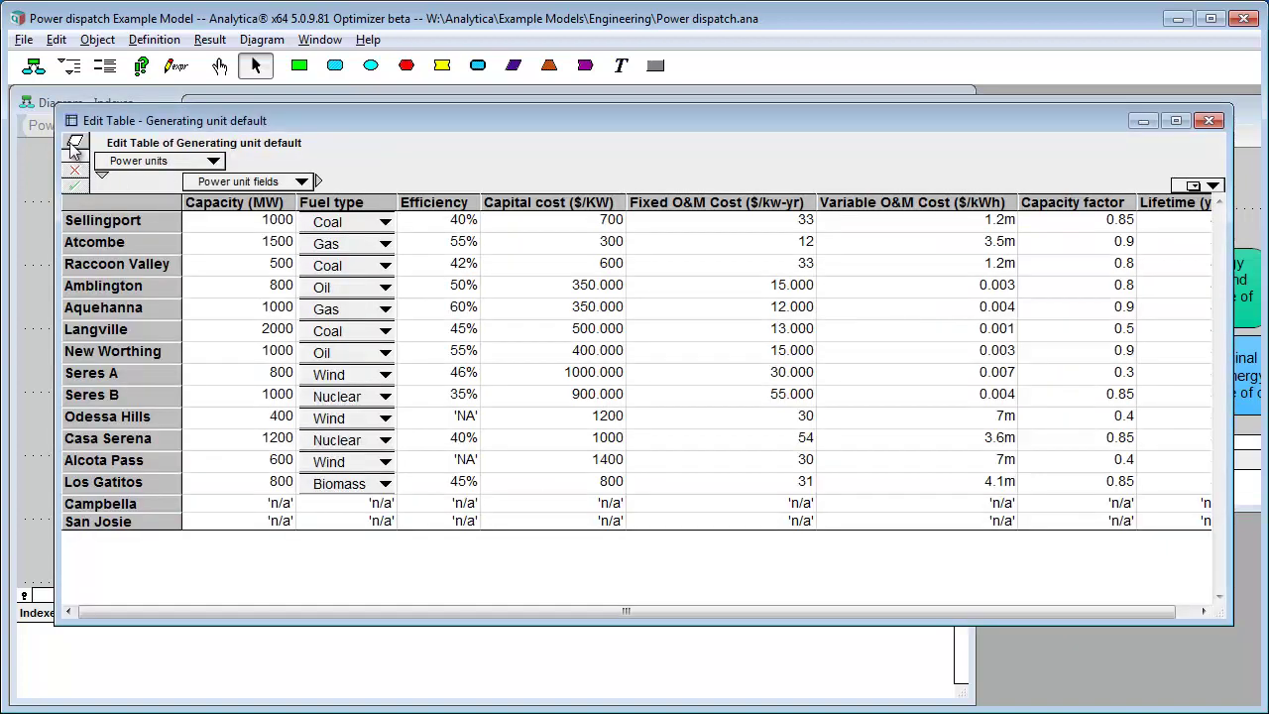
# Remove the Power units index from the copy's table, show identifiers, and close the table
pyautogui.click(74, 145)
pyautogui.click(775, 111)
pyautogui.click(700, 131)
pyautogui.click(859, 313)
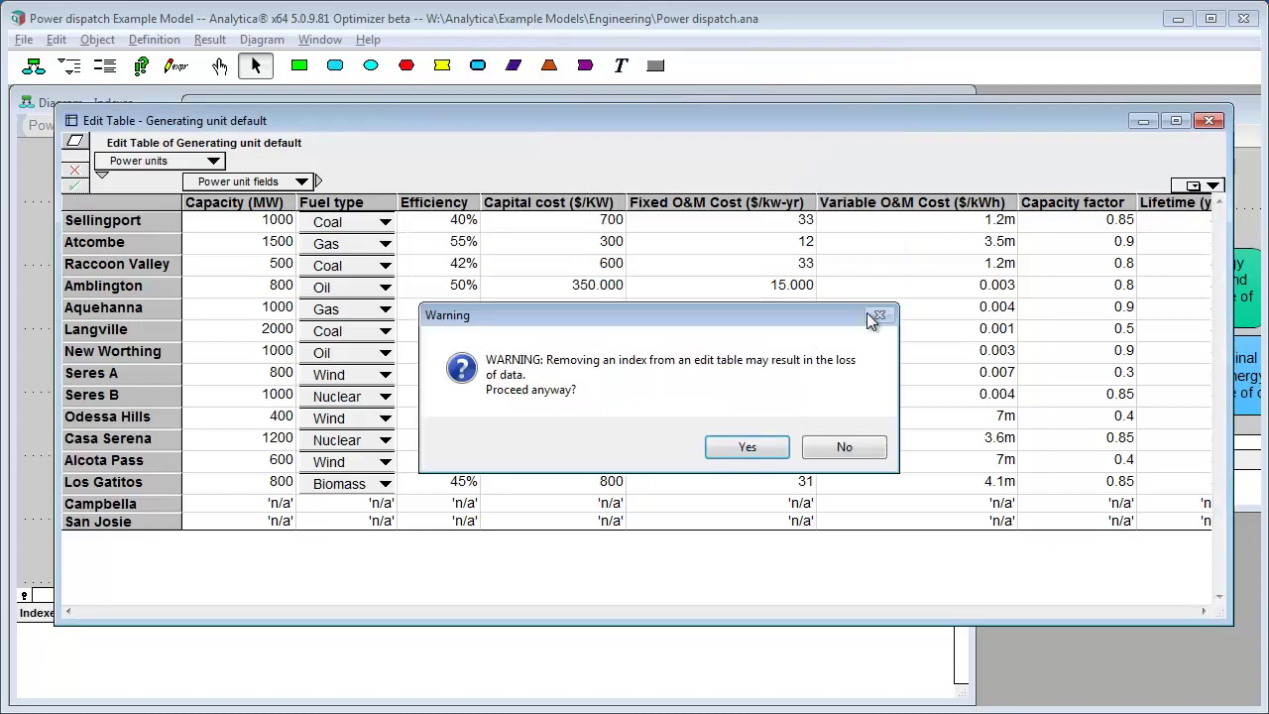
pyautogui.click(746, 444)
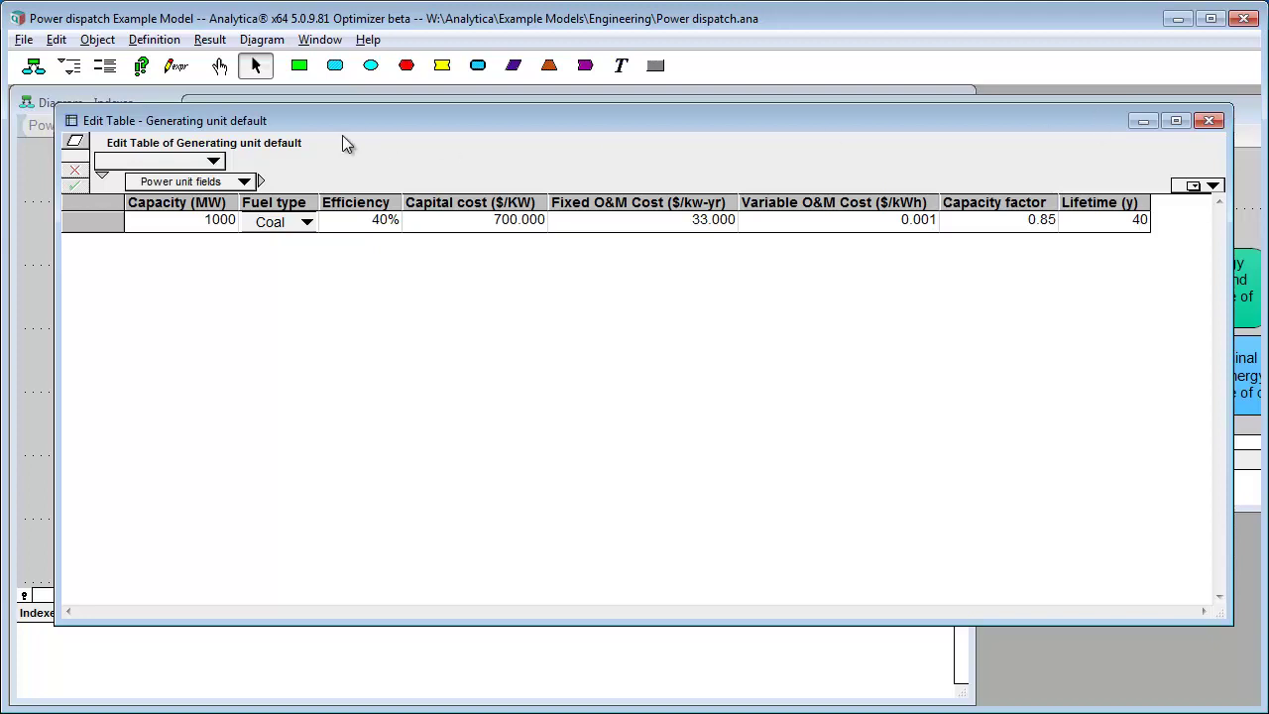
pyautogui.hotkey('ctrl', 'y')
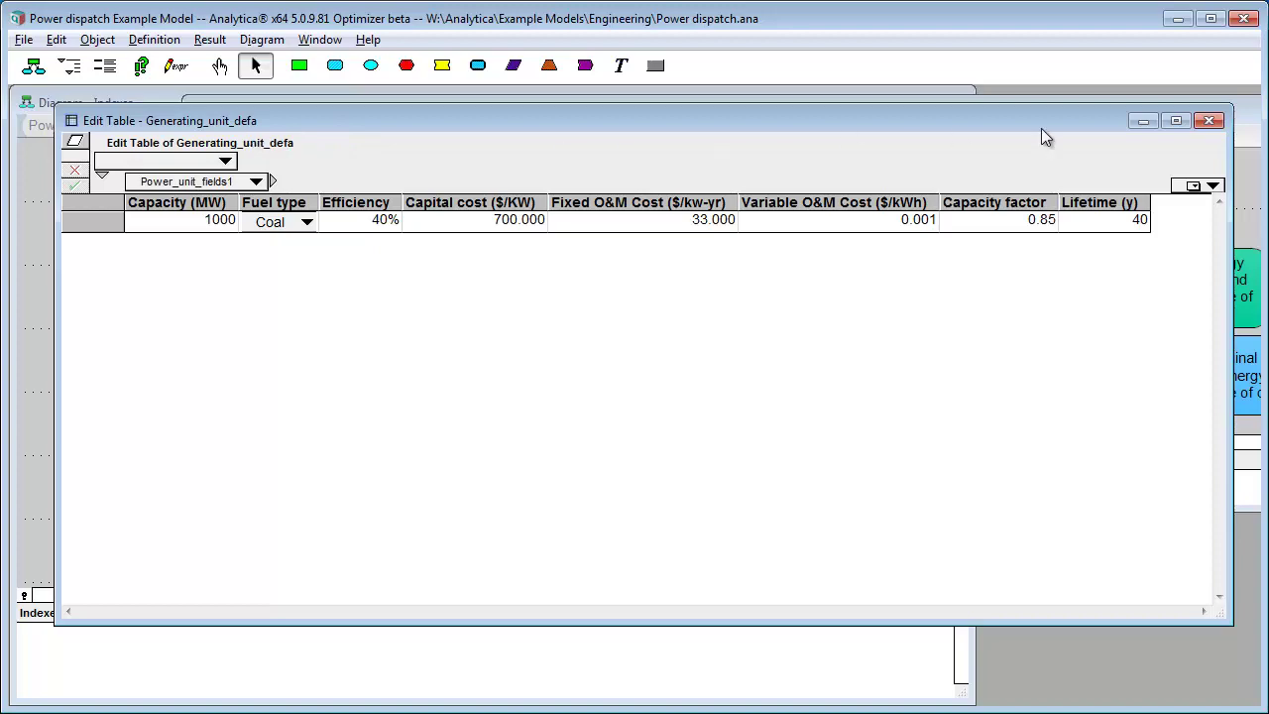
pyautogui.click(1217, 130)
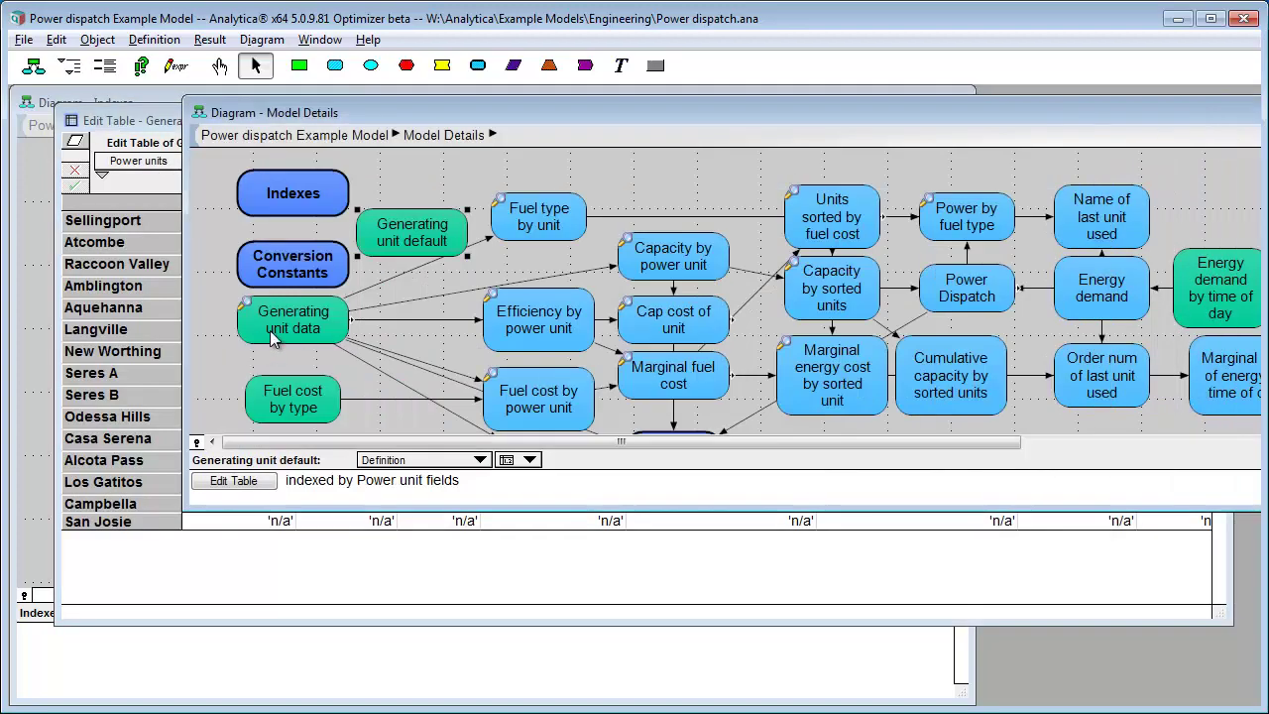
# Set Generating unit data's Cell Default to the Generating_unit_default node
pyautogui.click(104, 65)
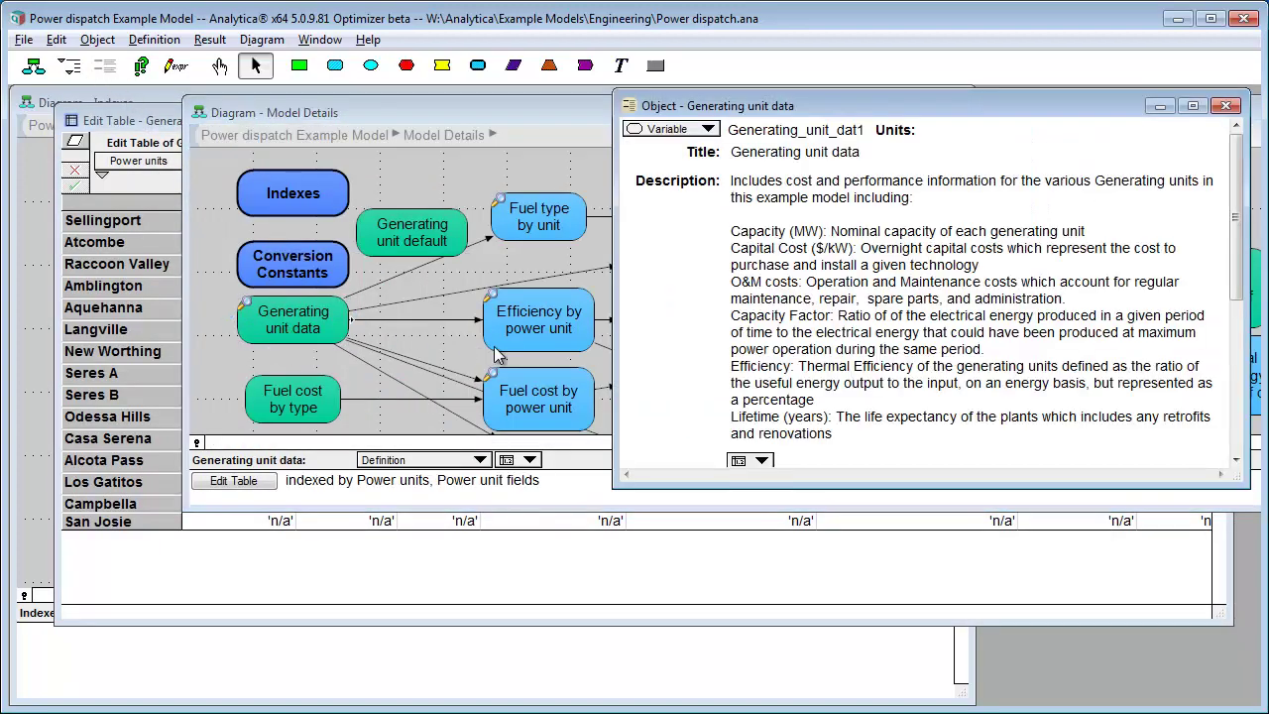
pyautogui.scroll(-3, 799, 433)
pyautogui.click(656, 343)
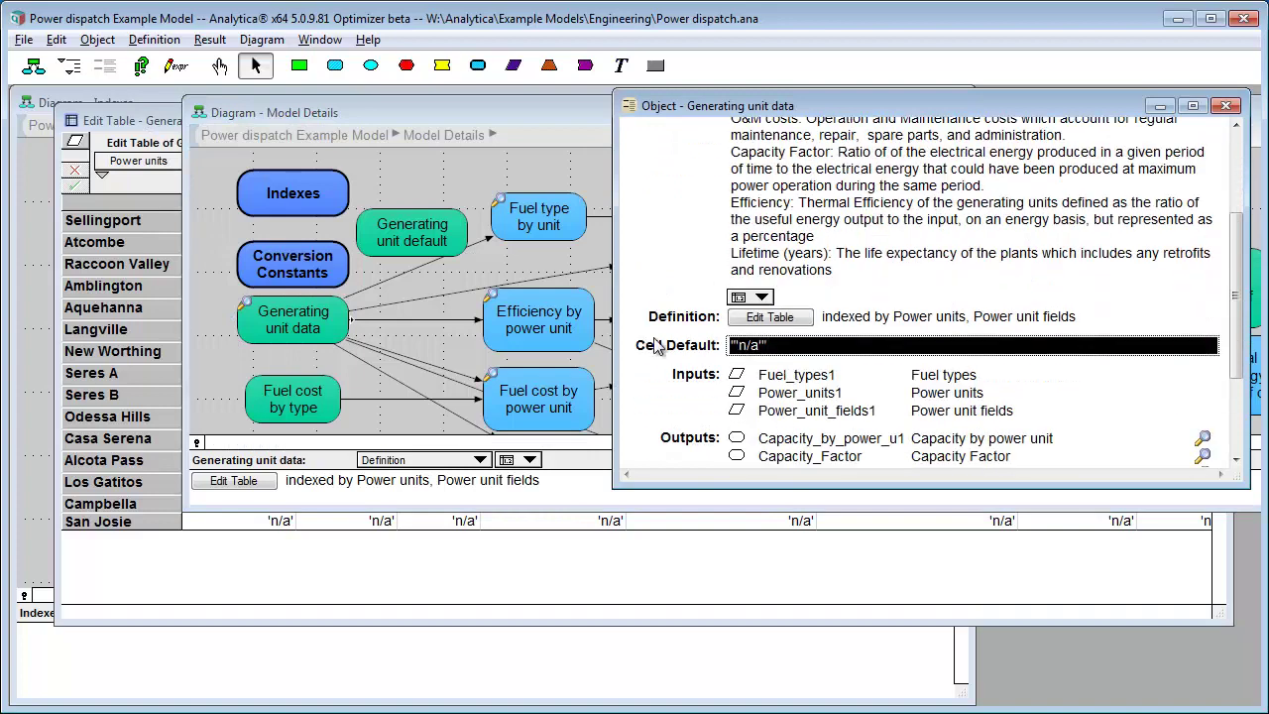
pyautogui.write('Gene')
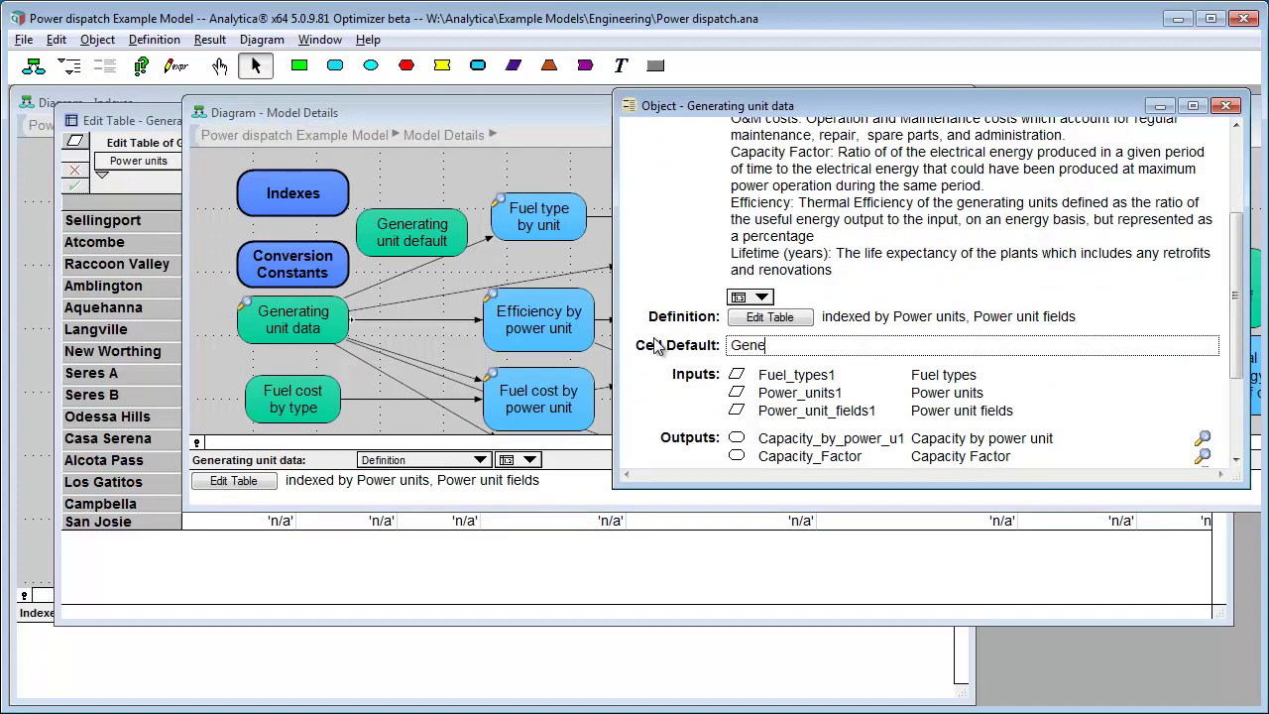
pyautogui.write('rating_unit_defa')
pyautogui.press('Return')
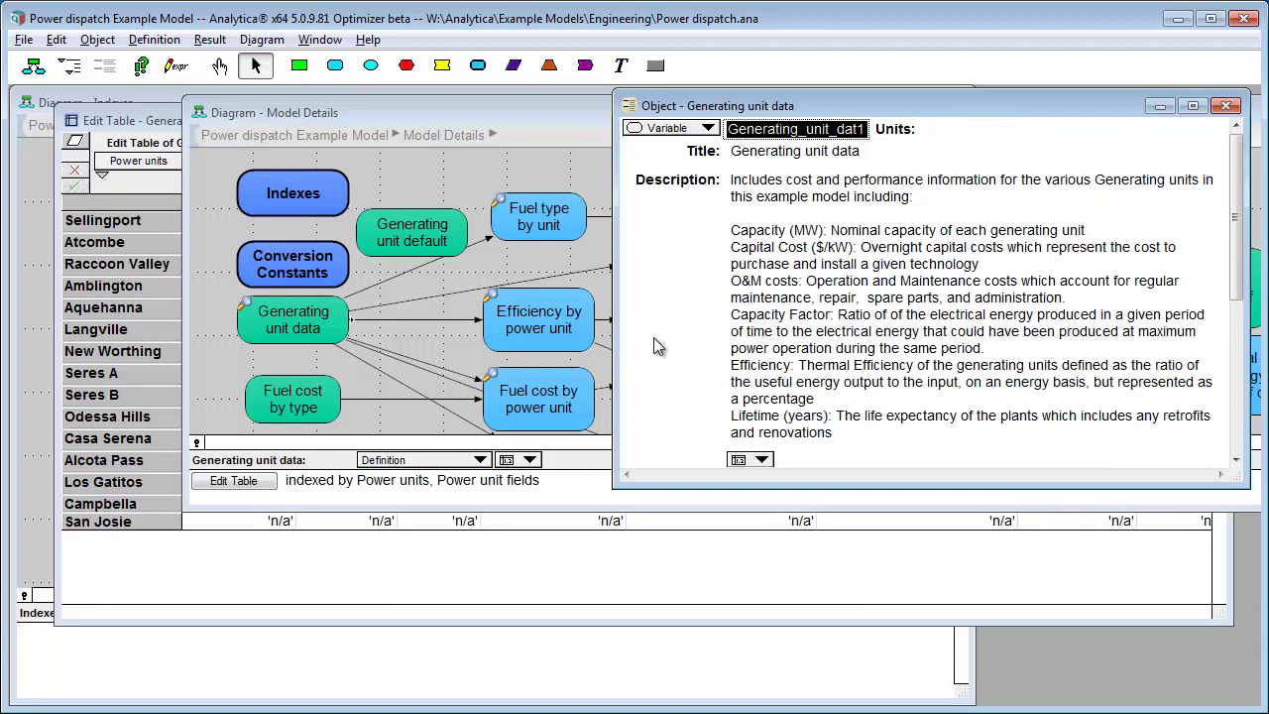
pyautogui.click(1226, 105)
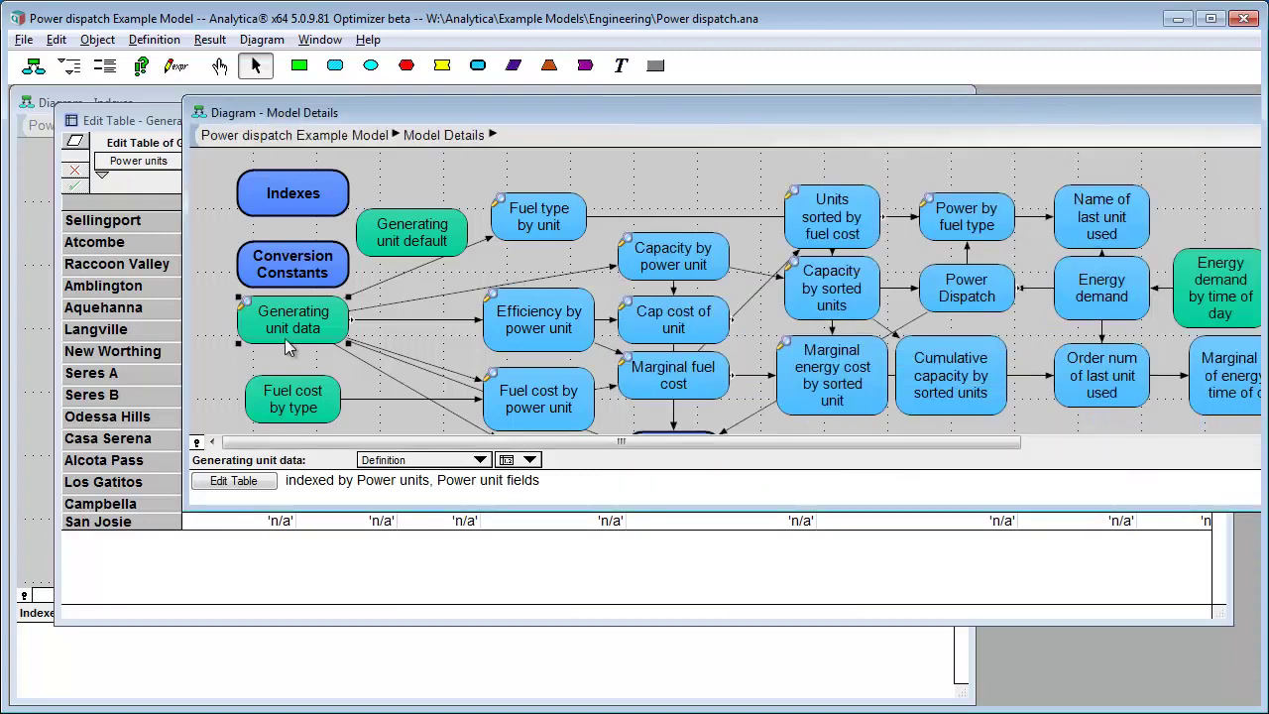
# Delete the Campbella and San Josie rows from Generating unit data
pyautogui.click(314, 354)
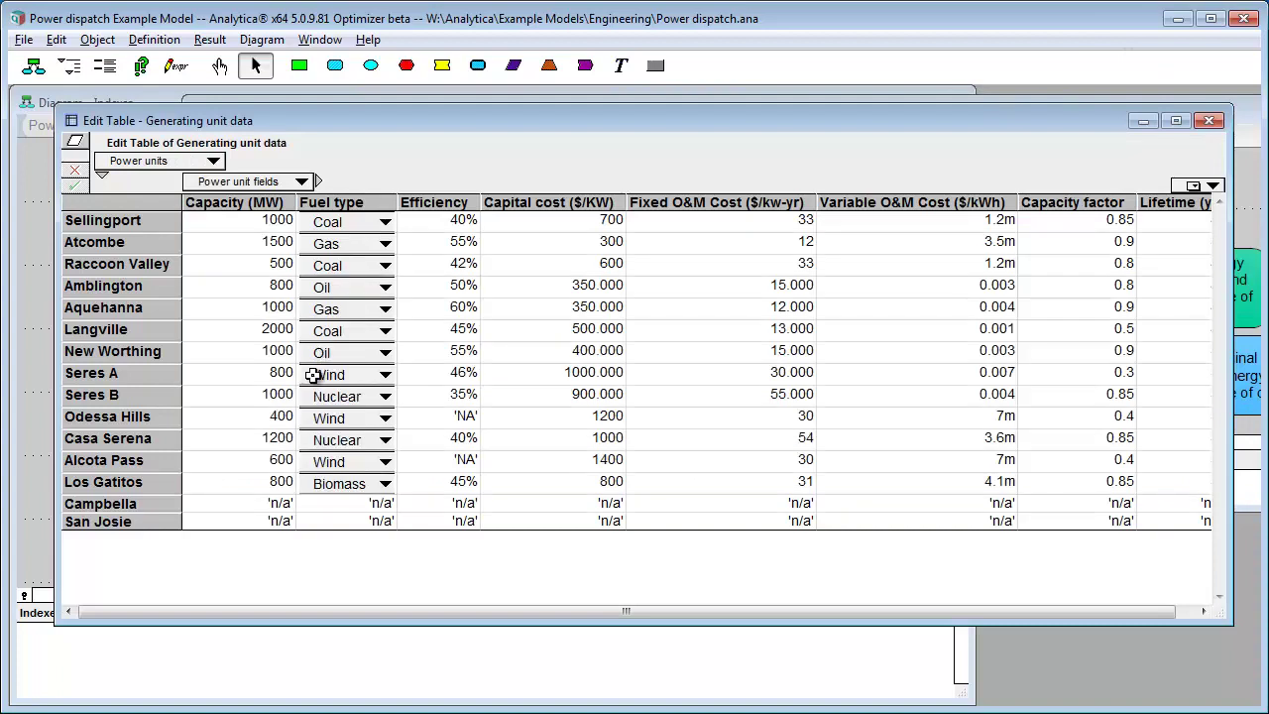
pyautogui.moveTo(149, 503); pyautogui.dragTo(138, 532)
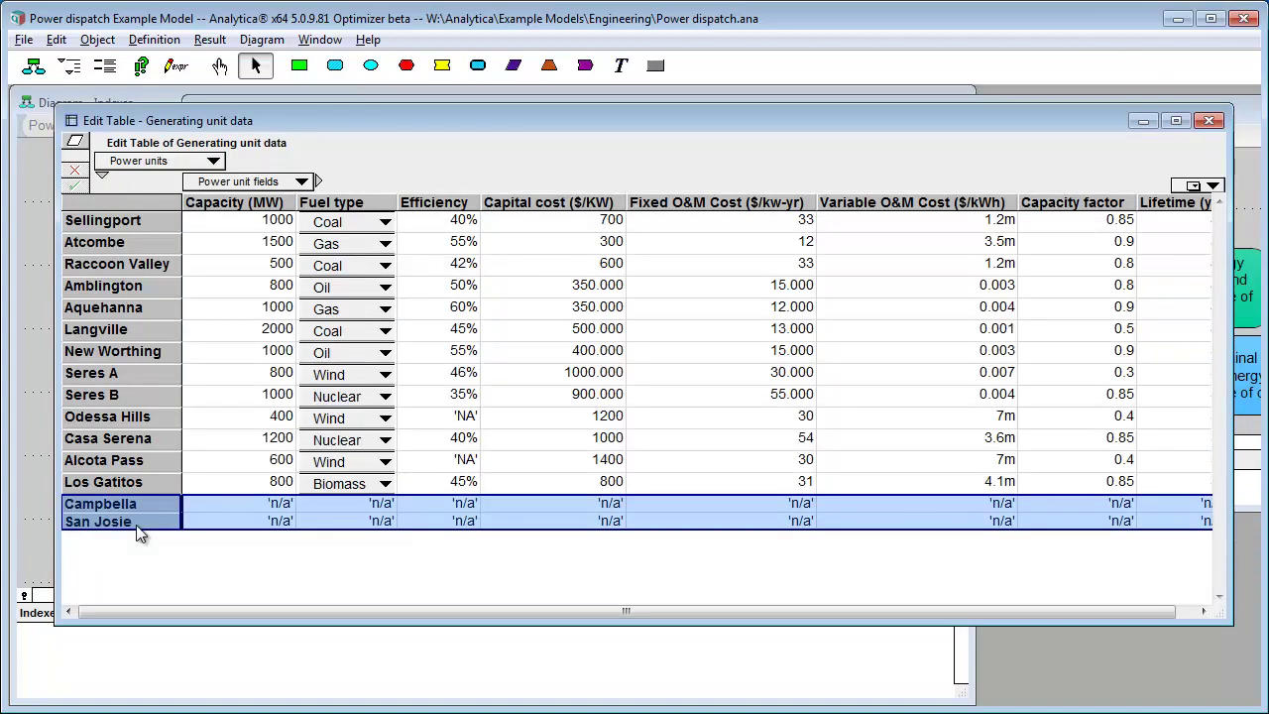
pyautogui.rightClick(138, 532)
pyautogui.click(178, 709)
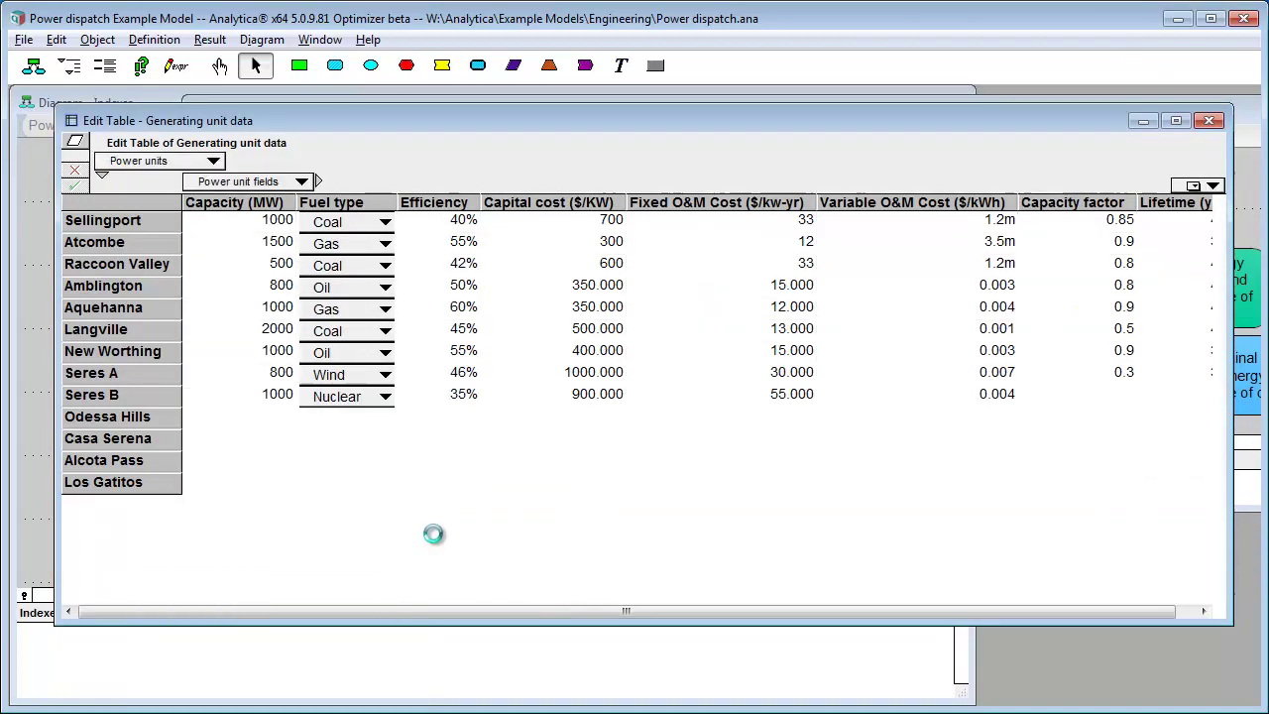
# Insert Campbella below Los Gatitos and reset the Seres A row to default values
pyautogui.click(143, 483)
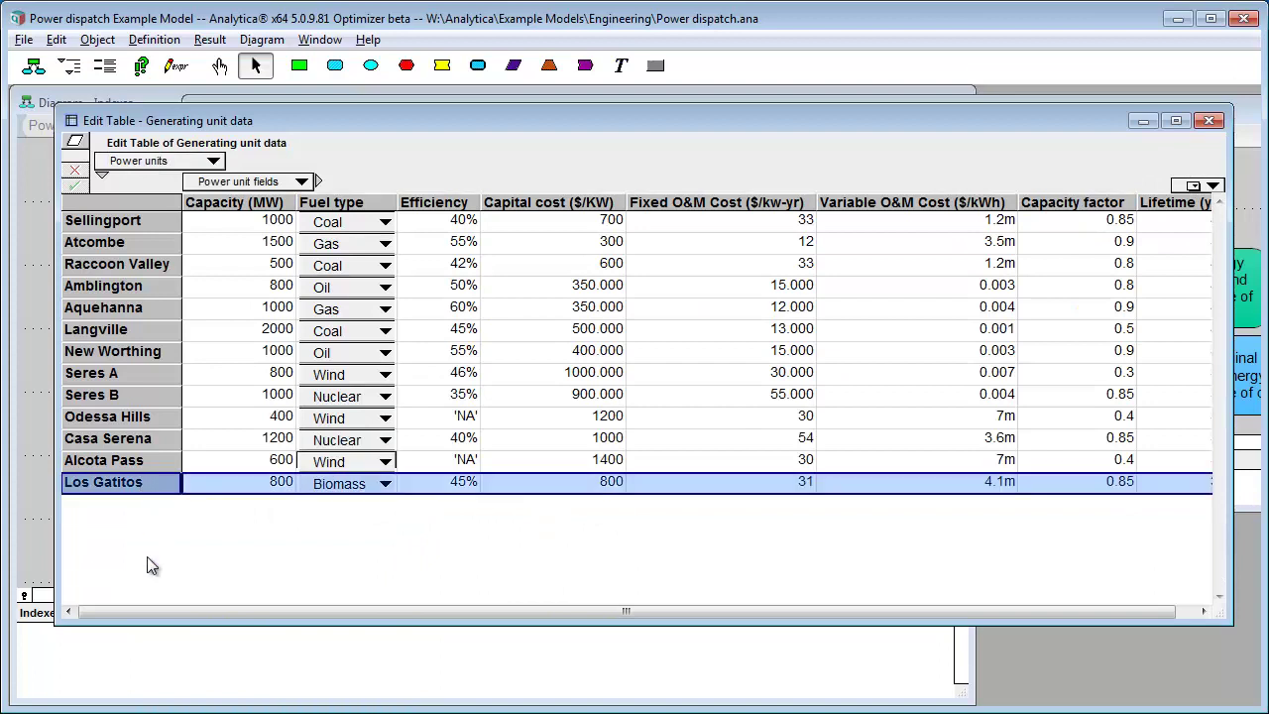
pyautogui.hotkey('ctrl', 'i')
pyautogui.write('C')
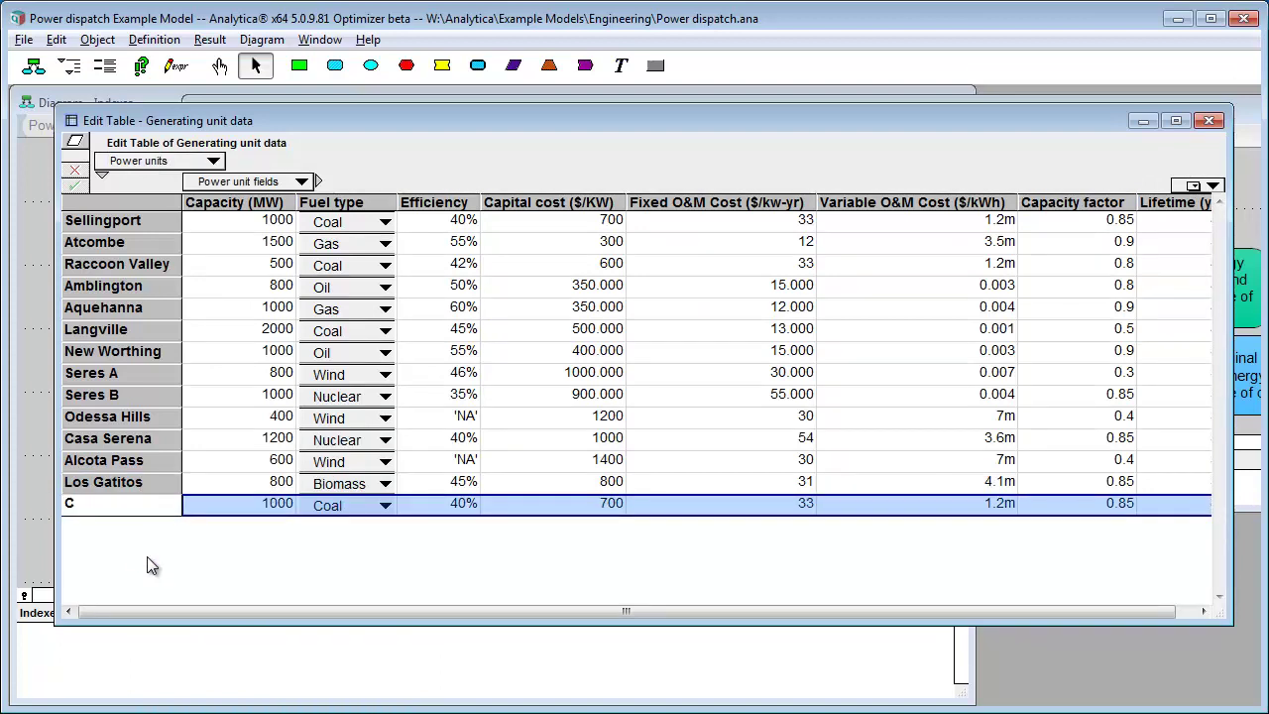
pyautogui.write('ampbella')
pyautogui.press('Return')
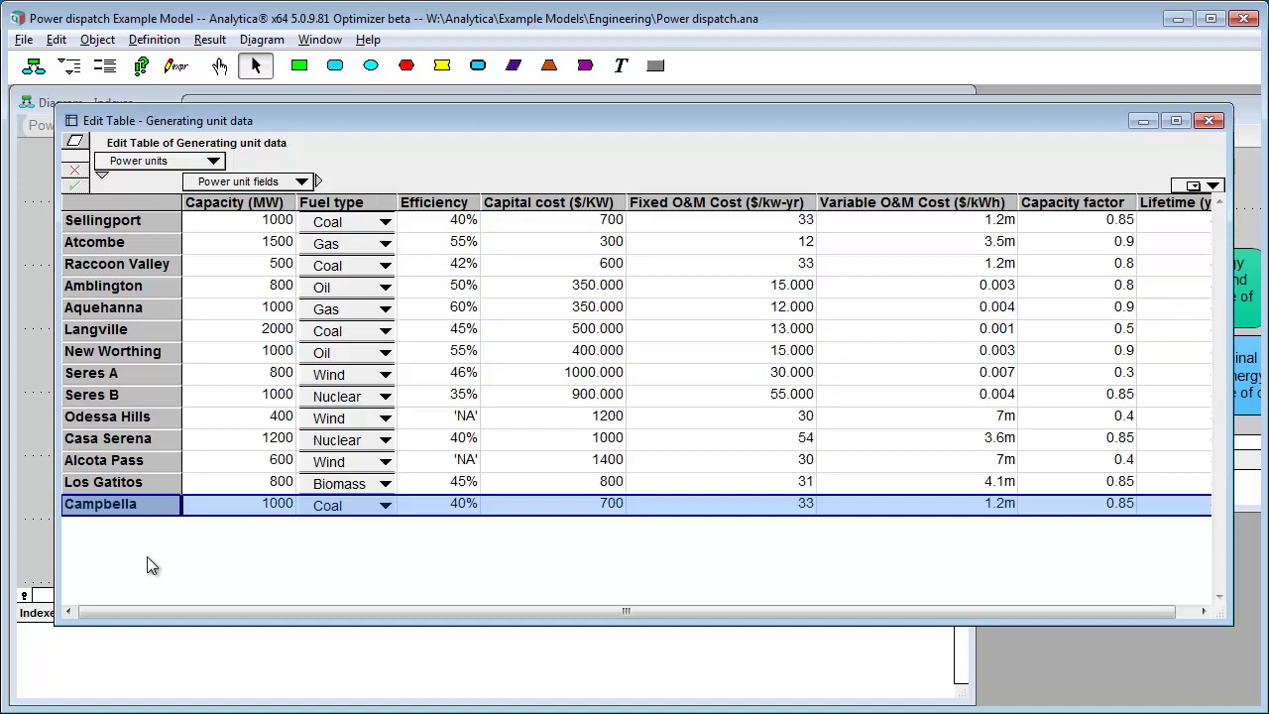
pyautogui.click(147, 375)
pyautogui.rightClick(213, 371)
pyautogui.click(267, 543)
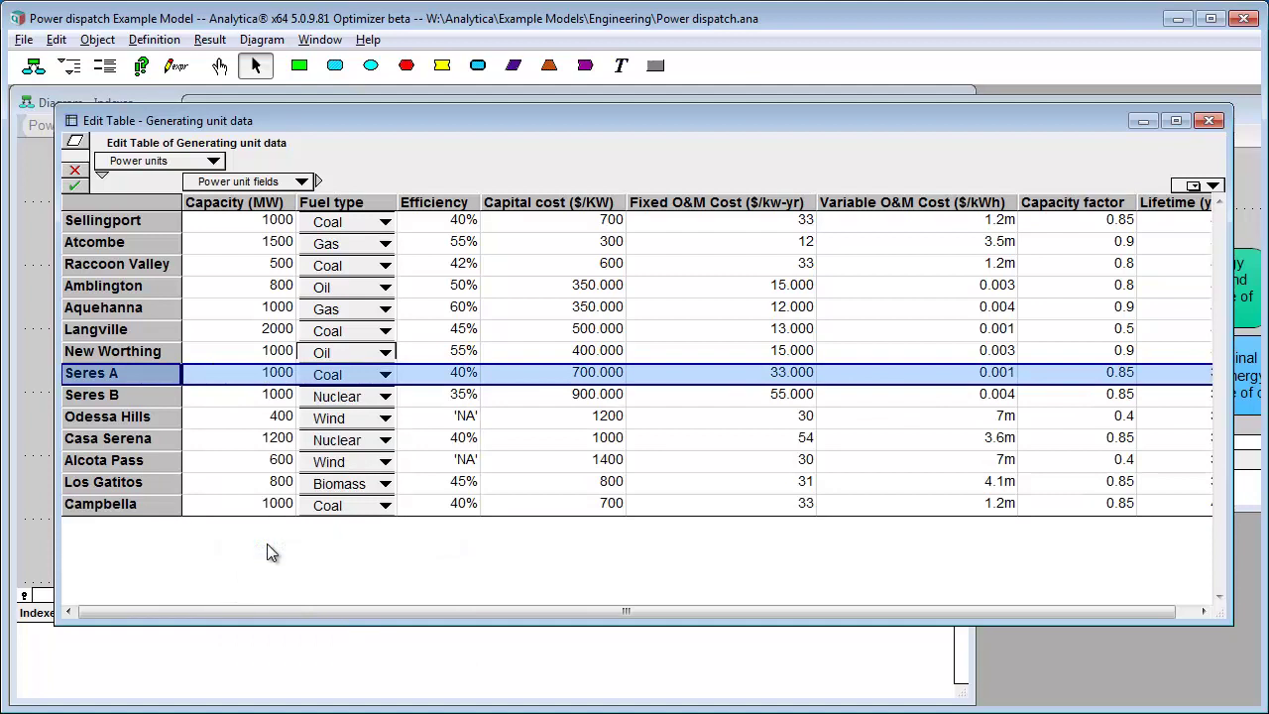
# Accept the edits and enter Sellingport's efficiency and '700' capital cost as quoted text
pyautogui.click(75, 185)
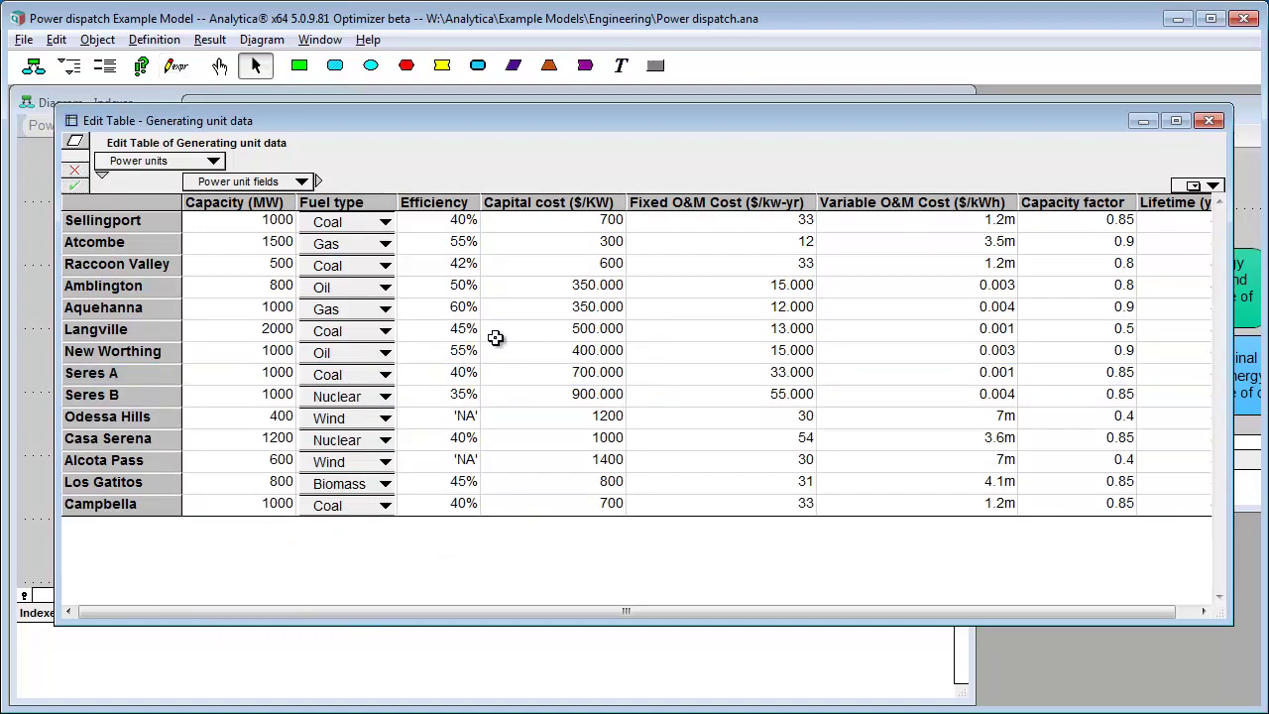
pyautogui.click(451, 220)
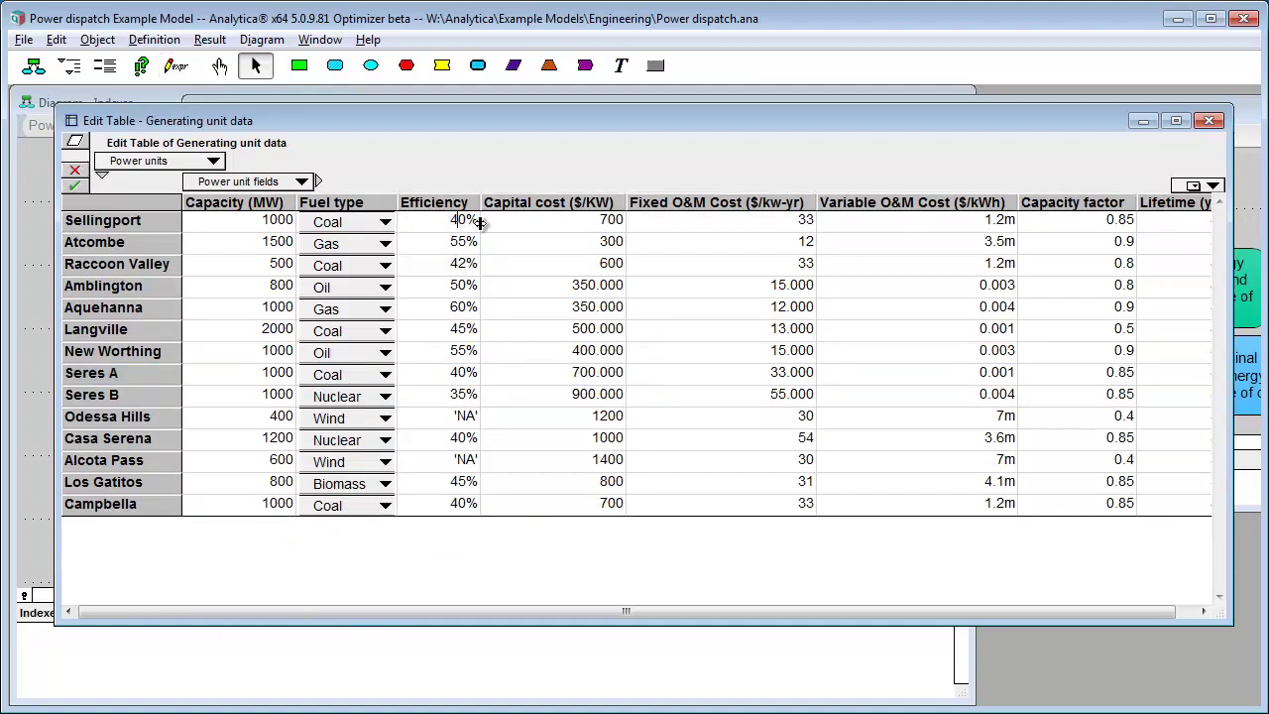
pyautogui.write("'")
pyautogui.press('Return')
pyautogui.click(520, 226)
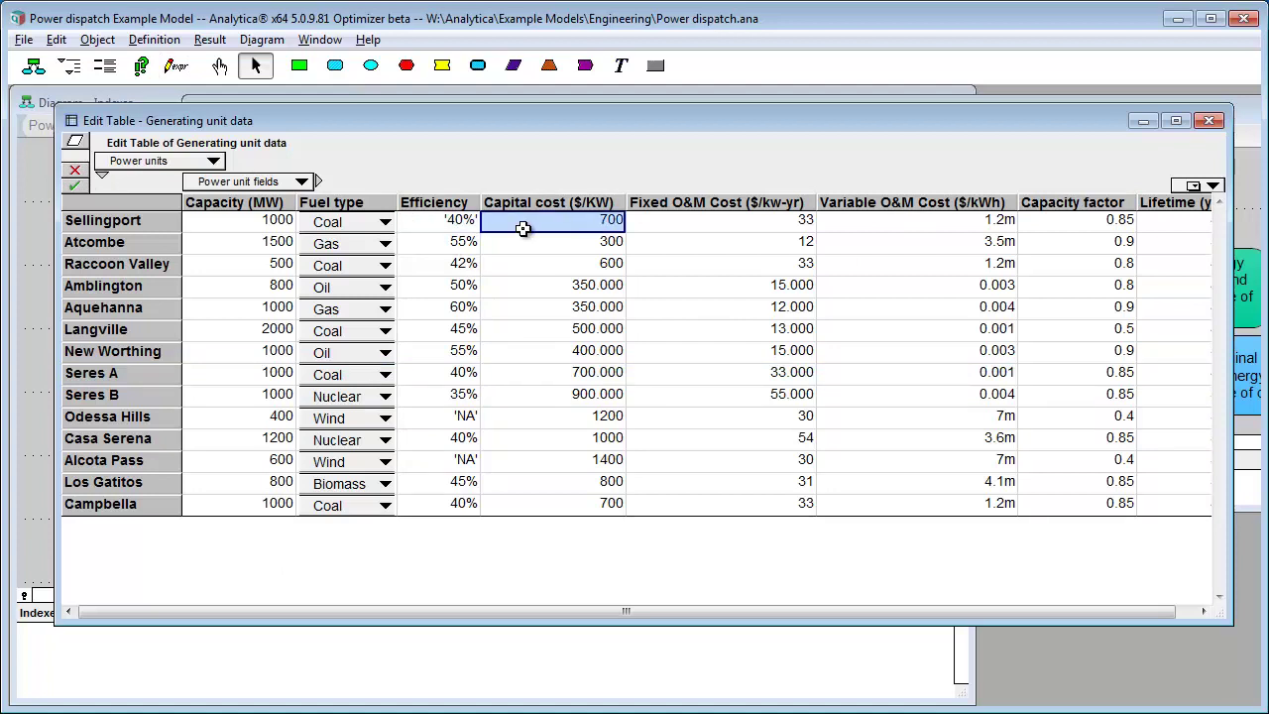
pyautogui.write("'700'")
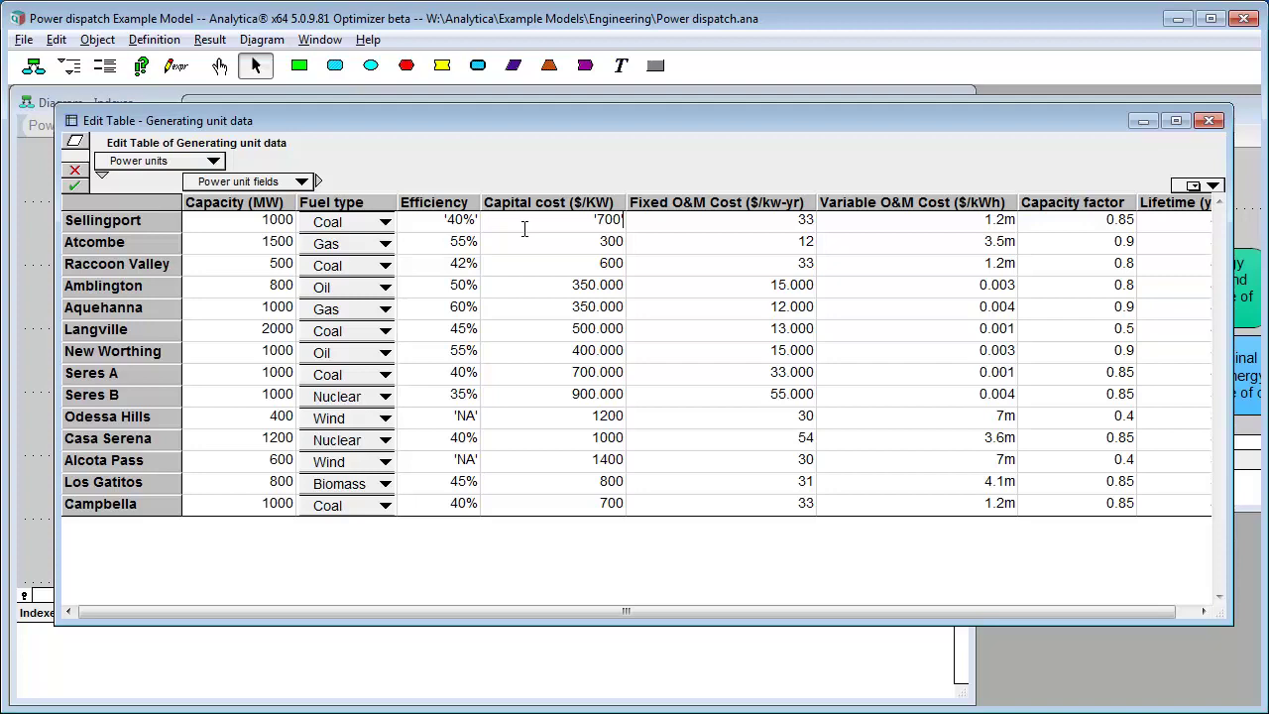
# Unquote Sellingport's Efficiency and Capital cost cells
pyautogui.moveTo(524, 229); pyautogui.dragTo(446, 223)
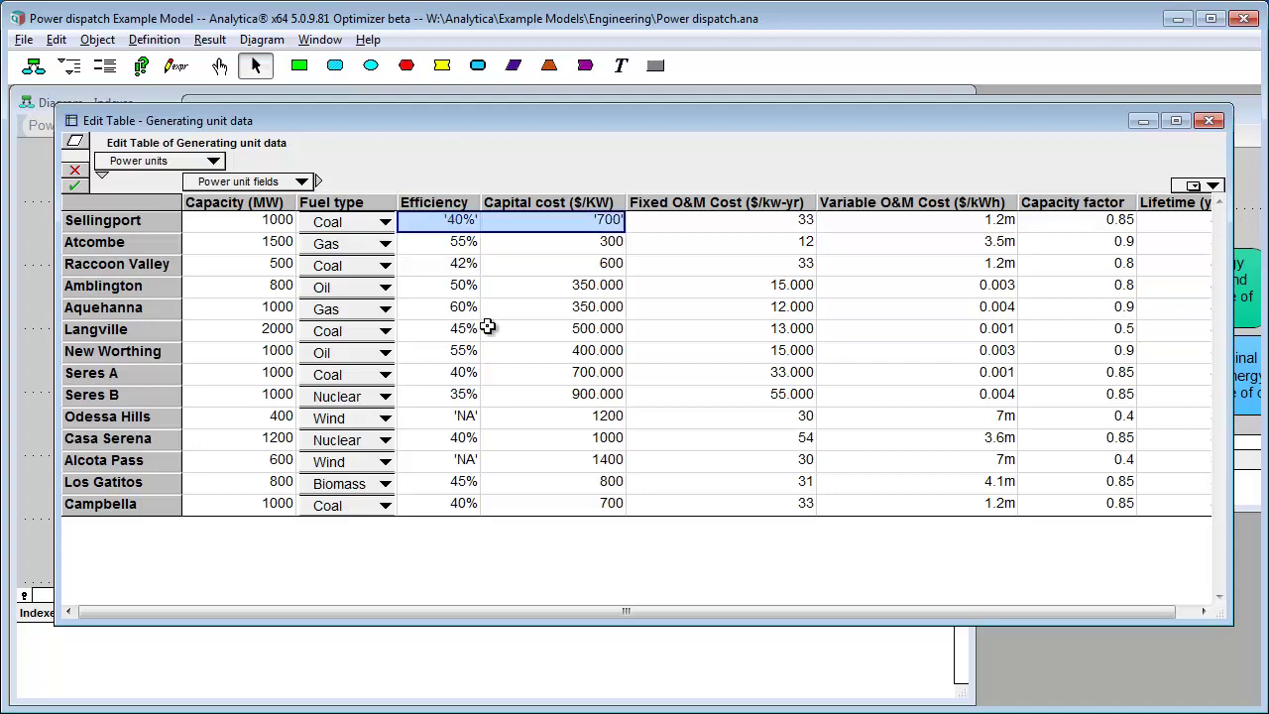
pyautogui.rightClick(451, 225)
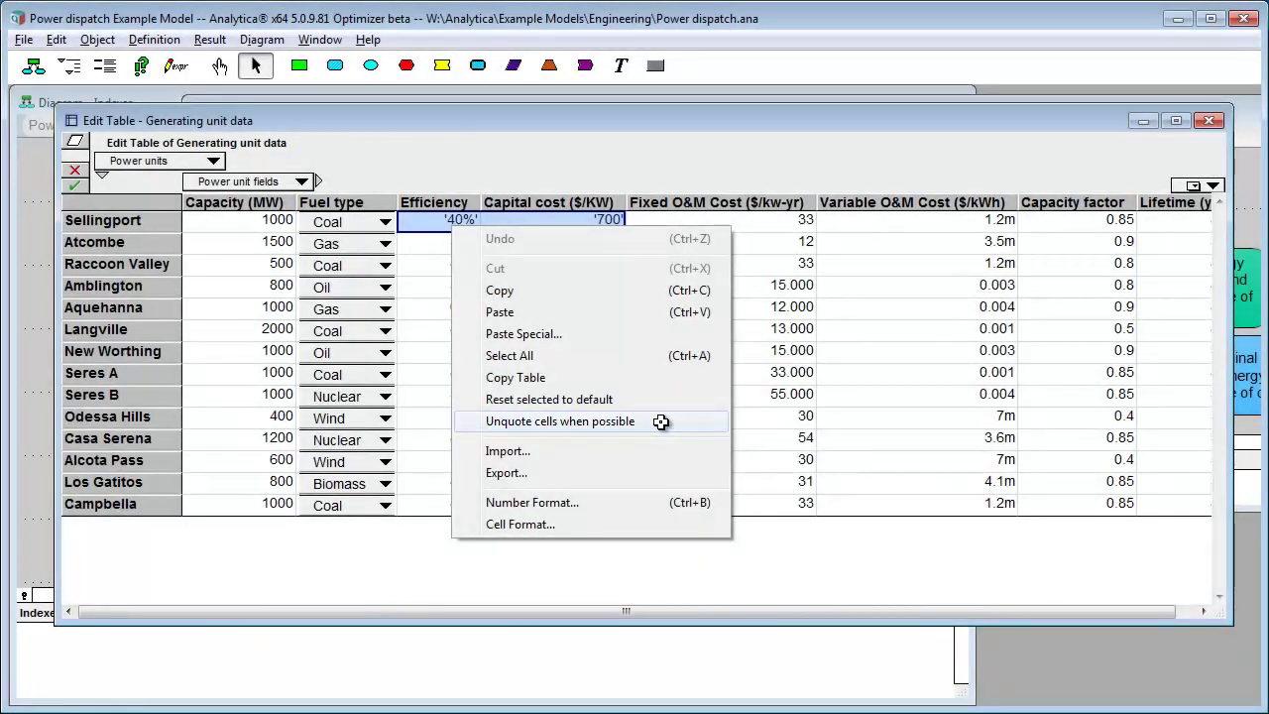
pyautogui.click(661, 421)
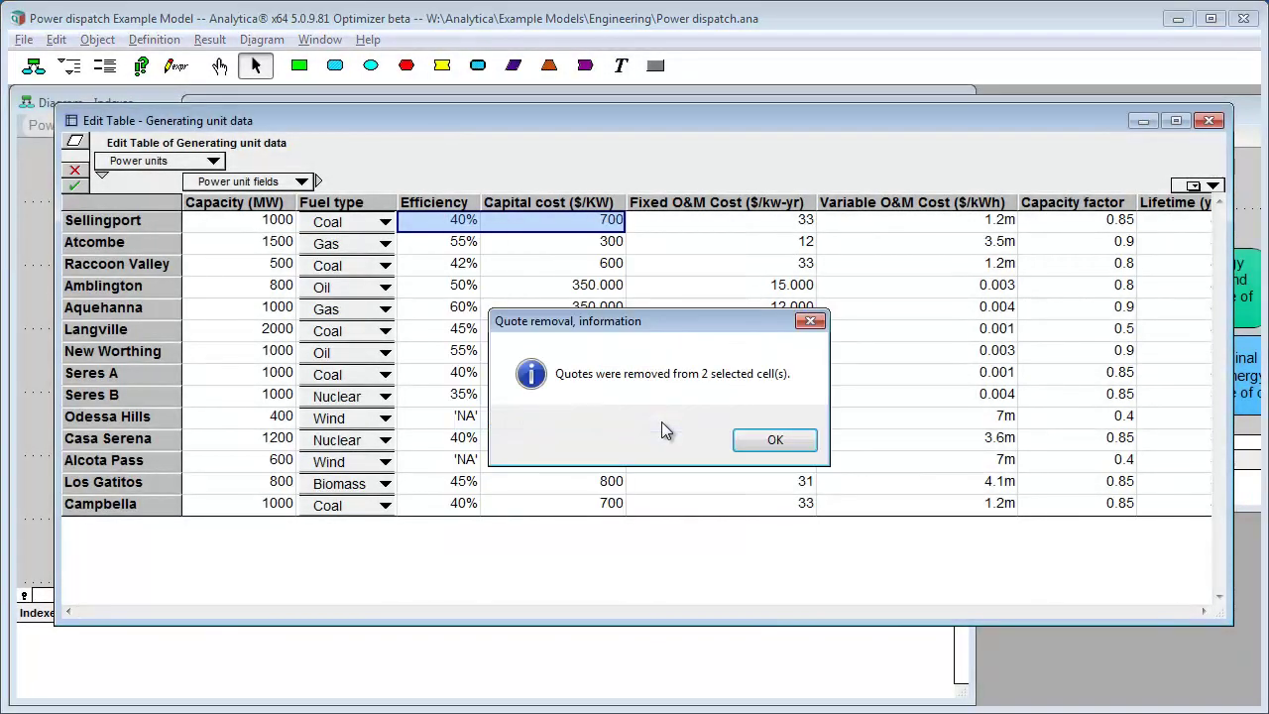
pyautogui.click(808, 439)
# Try unquoting the Seres B to Alcota Pass block, then leave edit mode
pyautogui.moveTo(427, 397); pyautogui.dragTo(599, 449)
pyautogui.rightClick(560, 422)
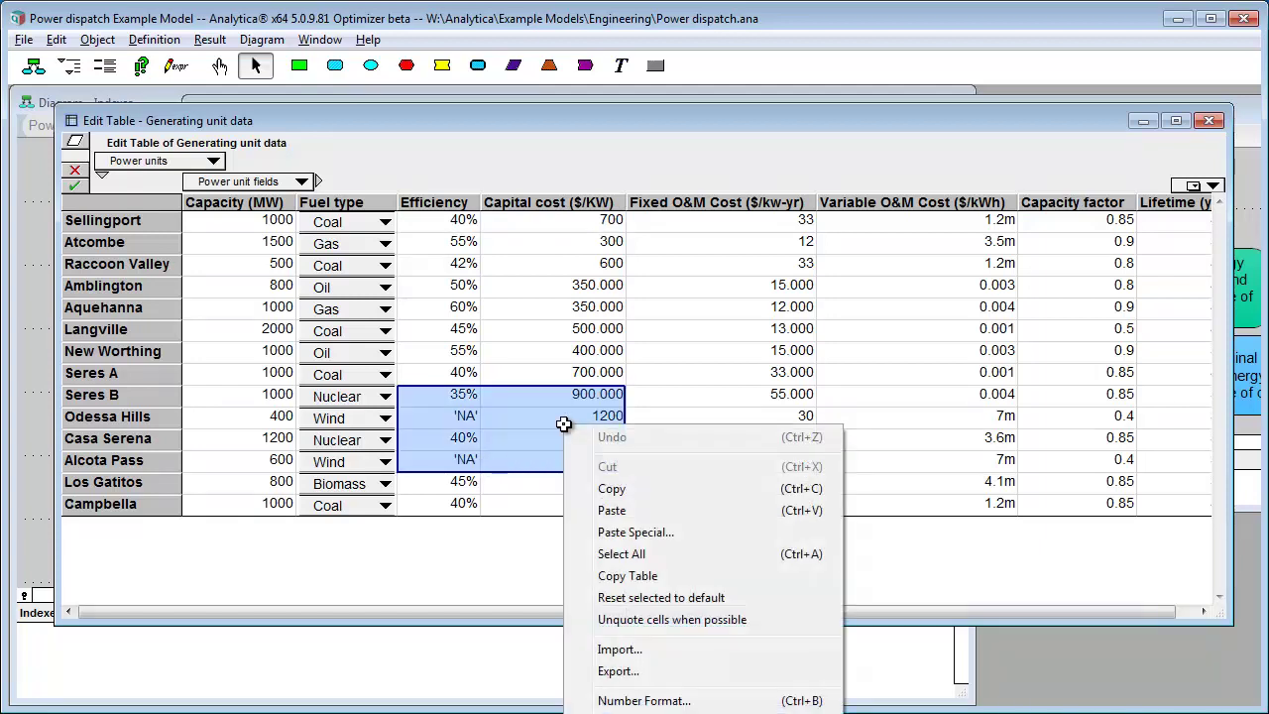
pyautogui.click(635, 619)
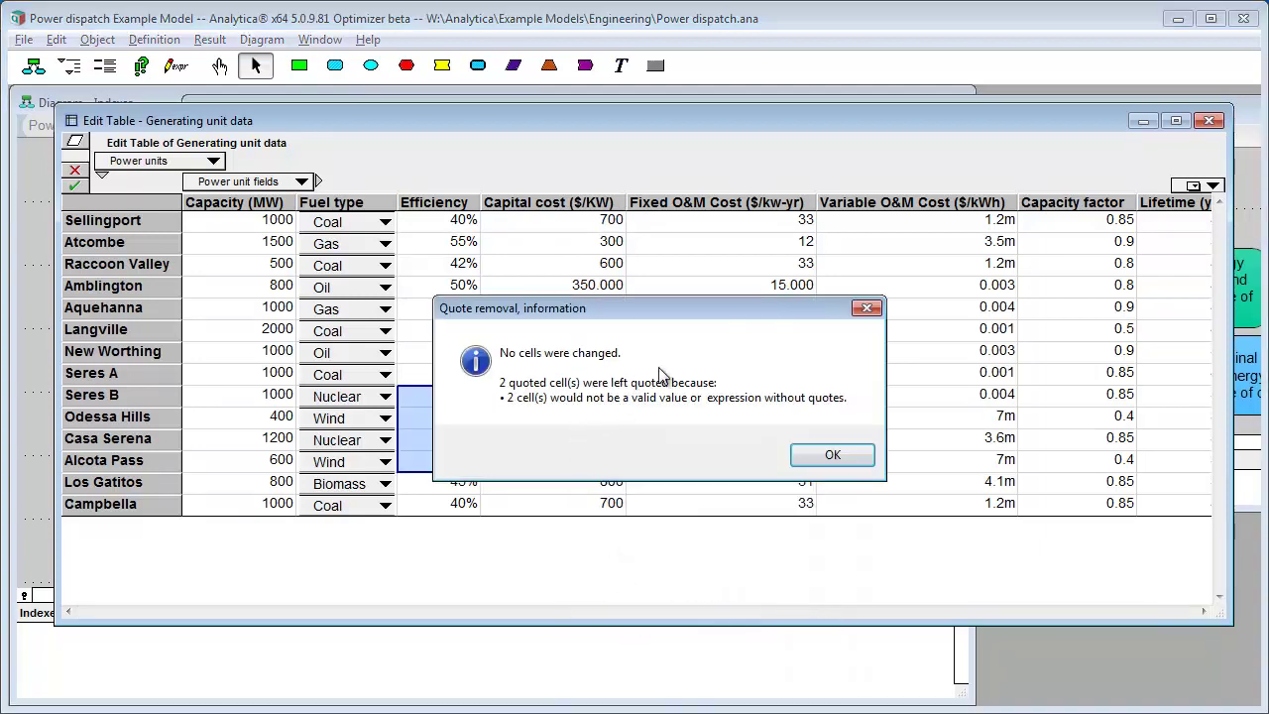
pyautogui.click(826, 454)
pyautogui.click(434, 412)
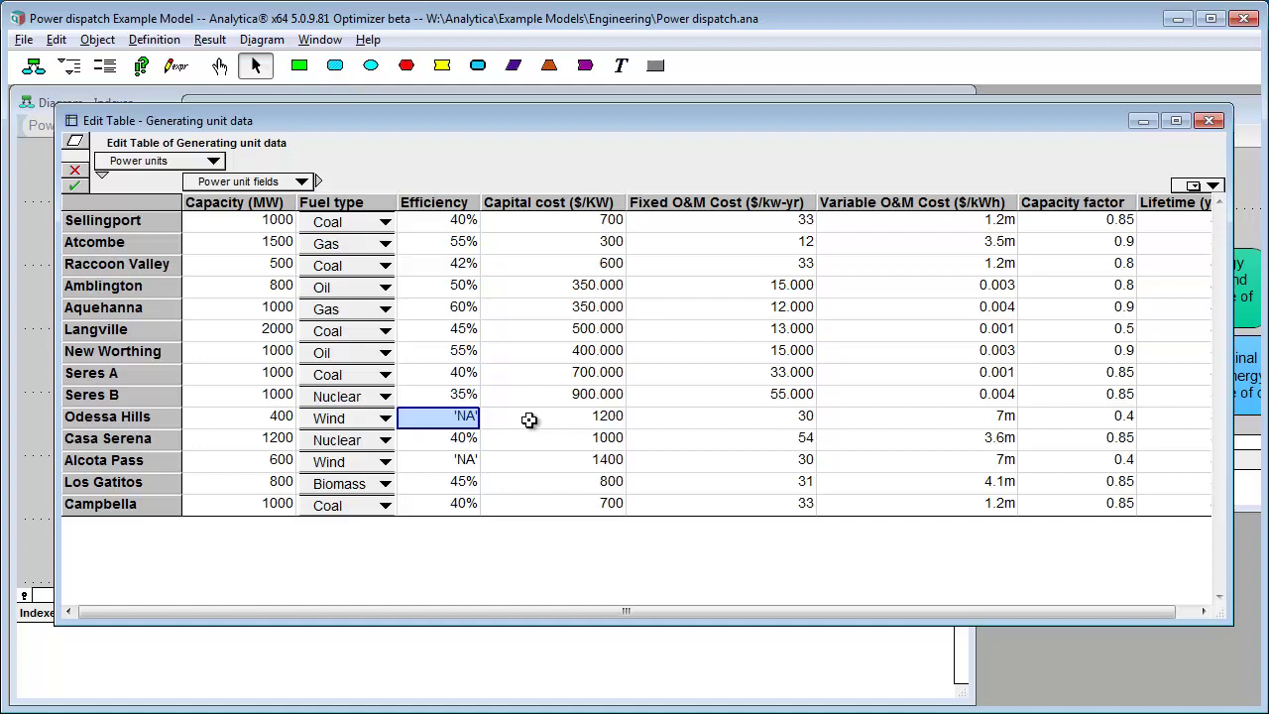
pyautogui.hotkey('ctrl', '1')
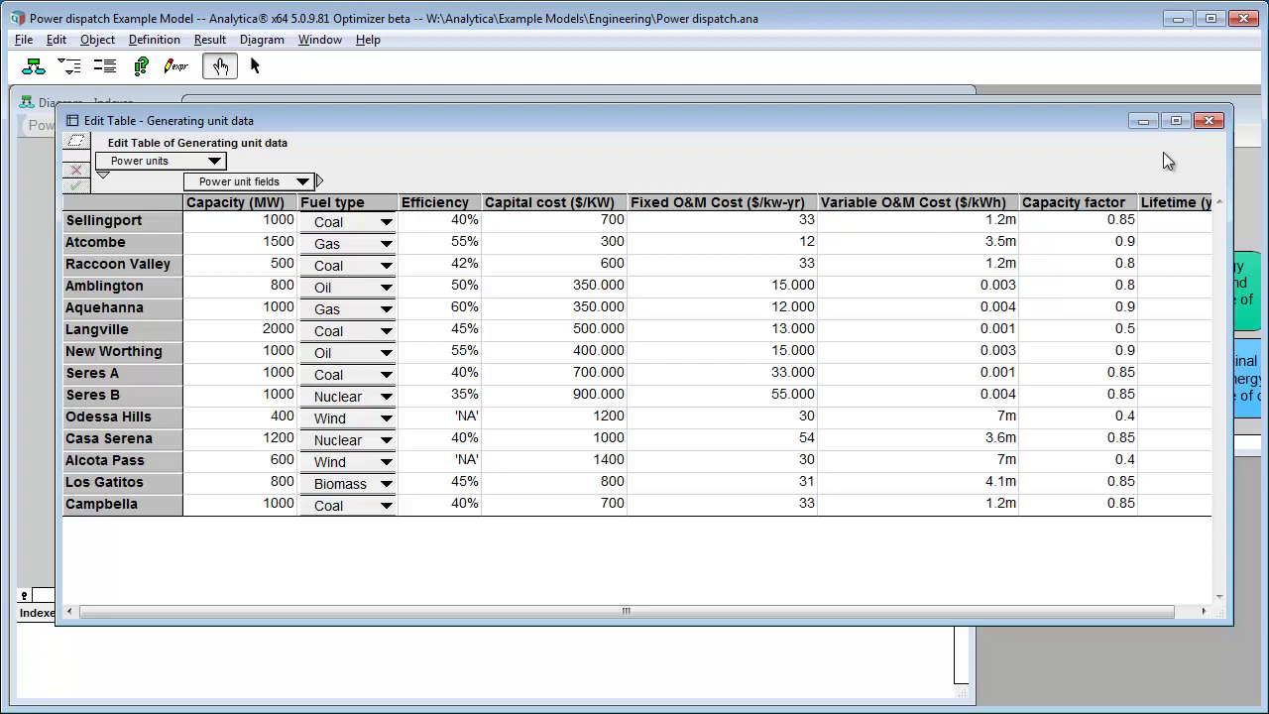
# Close the Generating unit data table, enlarge Model Details, and add an A3 node below Zero_if_na(x)
pyautogui.click(1207, 121)
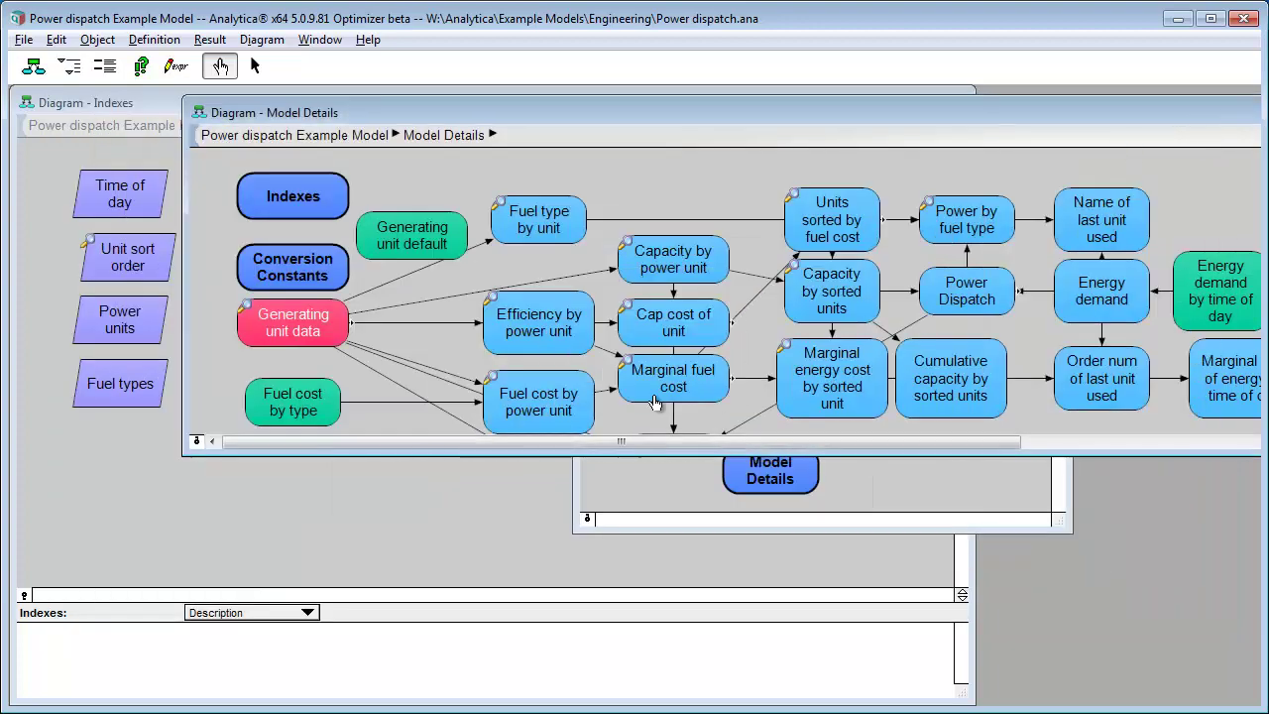
pyautogui.moveTo(410, 453); pyautogui.dragTo(413, 686)
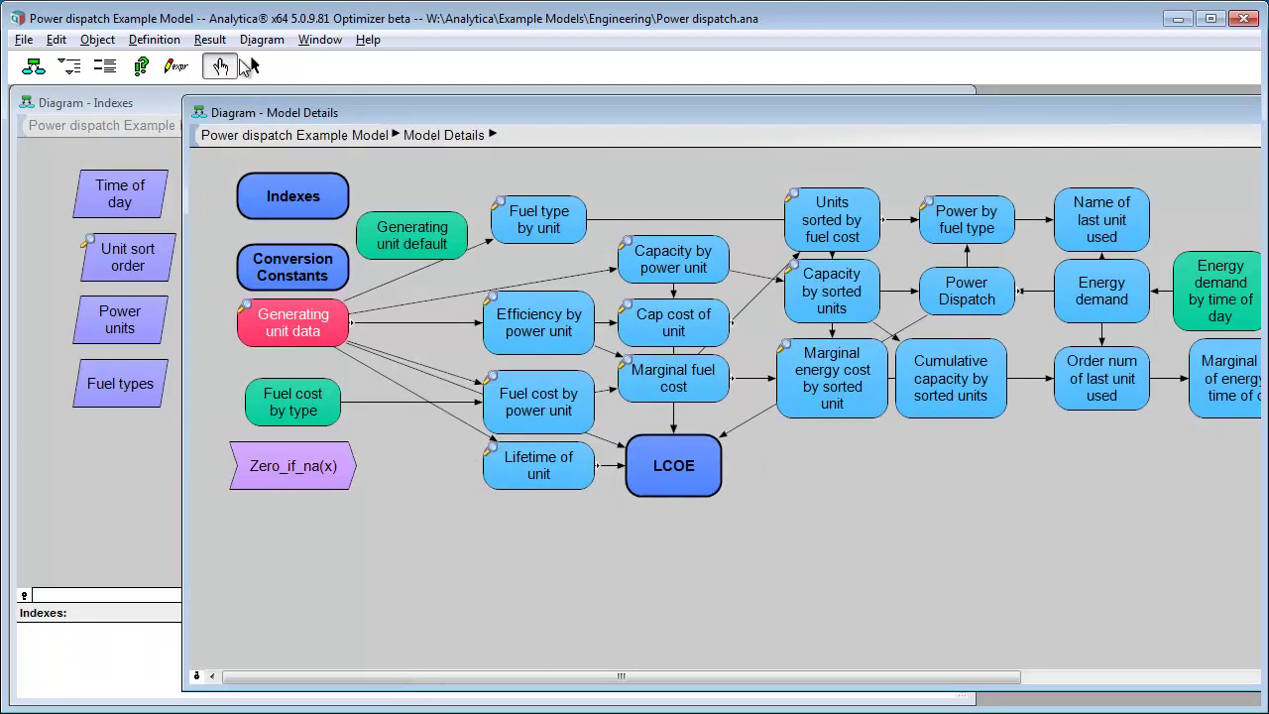
pyautogui.click(254, 72)
pyautogui.moveTo(335, 65)
pyautogui.mouseDown()
pyautogui.moveTo(305, 604)
pyautogui.moveTo(303, 577)
pyautogui.mouseUp()
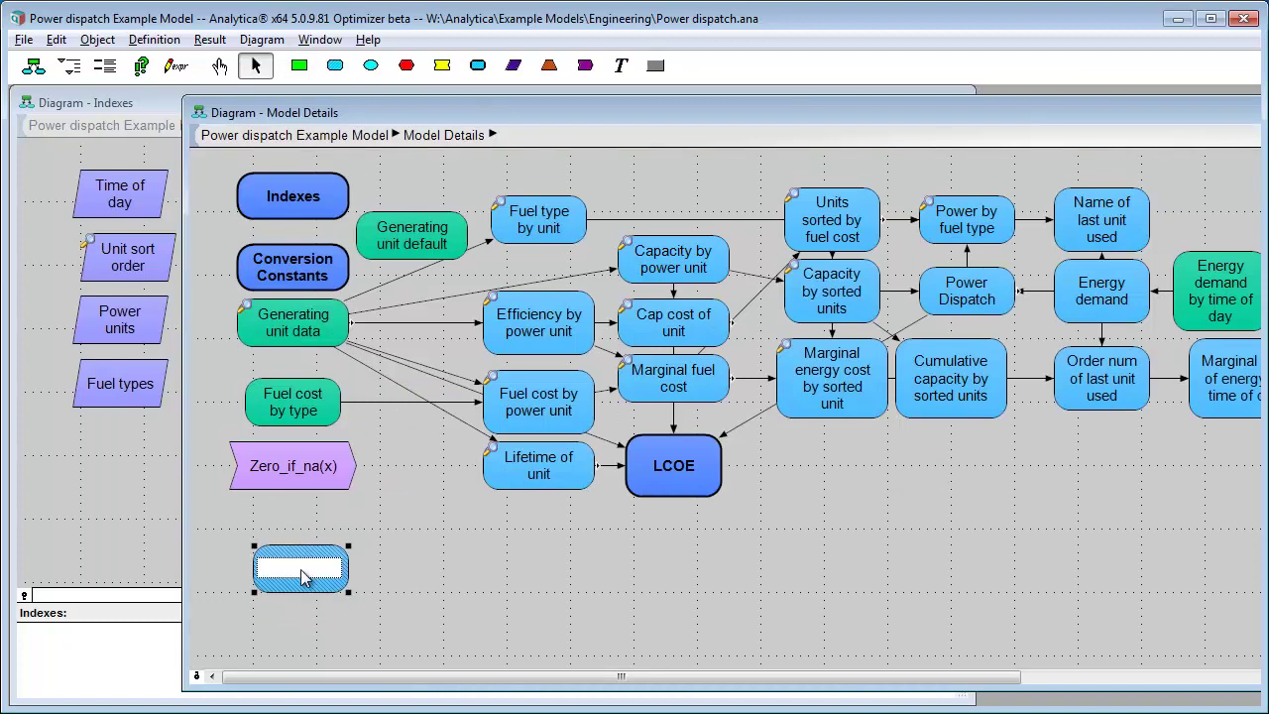
pyautogui.write('A3')
pyautogui.press('Return')
pyautogui.write('3')
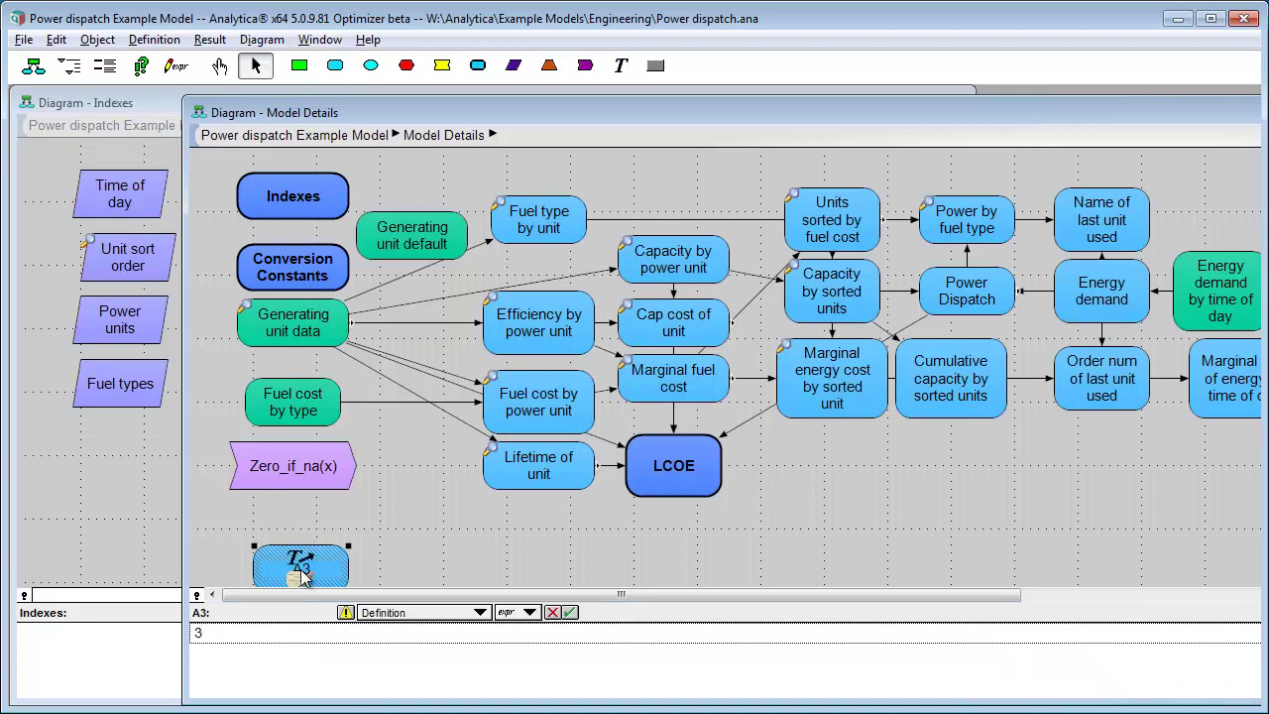
pyautogui.moveTo(302, 578); pyautogui.dragTo(302, 558)
# Add a Turbine model variable beside A3, defined as Table(Power_units1)
pyautogui.moveTo(335, 65)
pyautogui.mouseDown()
pyautogui.moveTo(461, 491)
pyautogui.moveTo(436, 544)
pyautogui.mouseUp()
pyautogui.write('Turbine model')
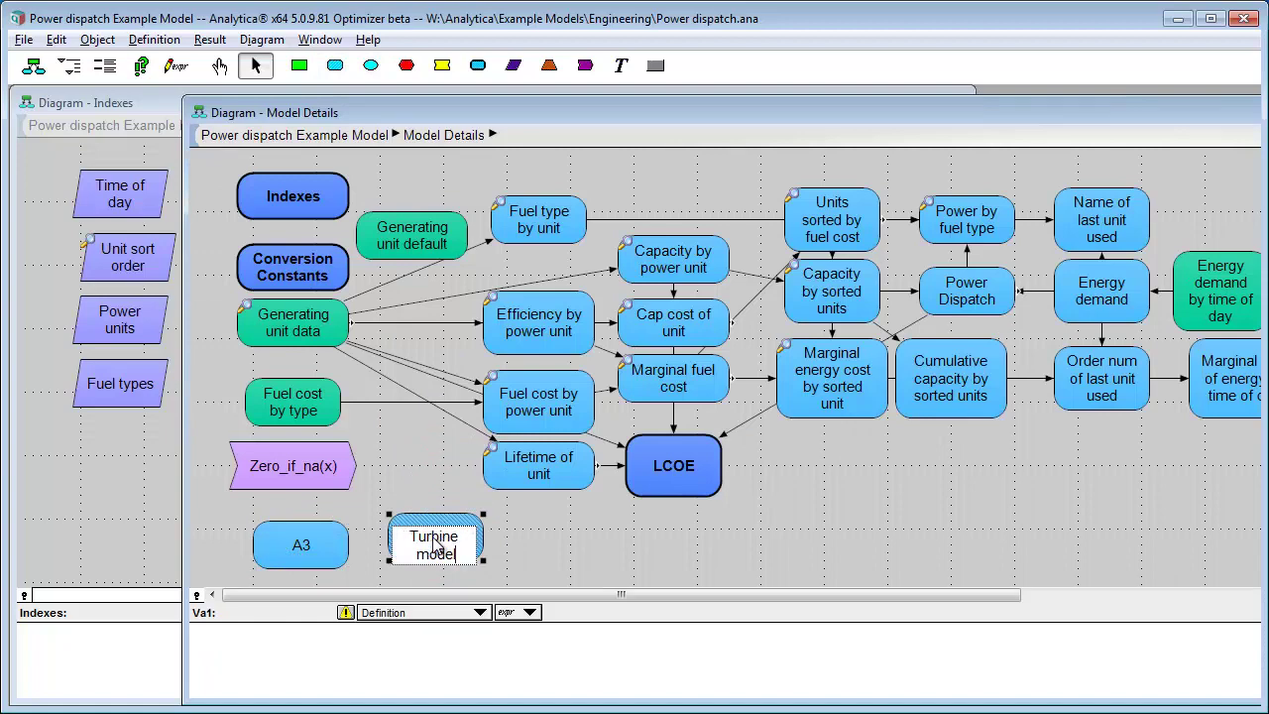
pyautogui.press('Return')
pyautogui.write('Table(Power_units1)')
pyautogui.press('Return')
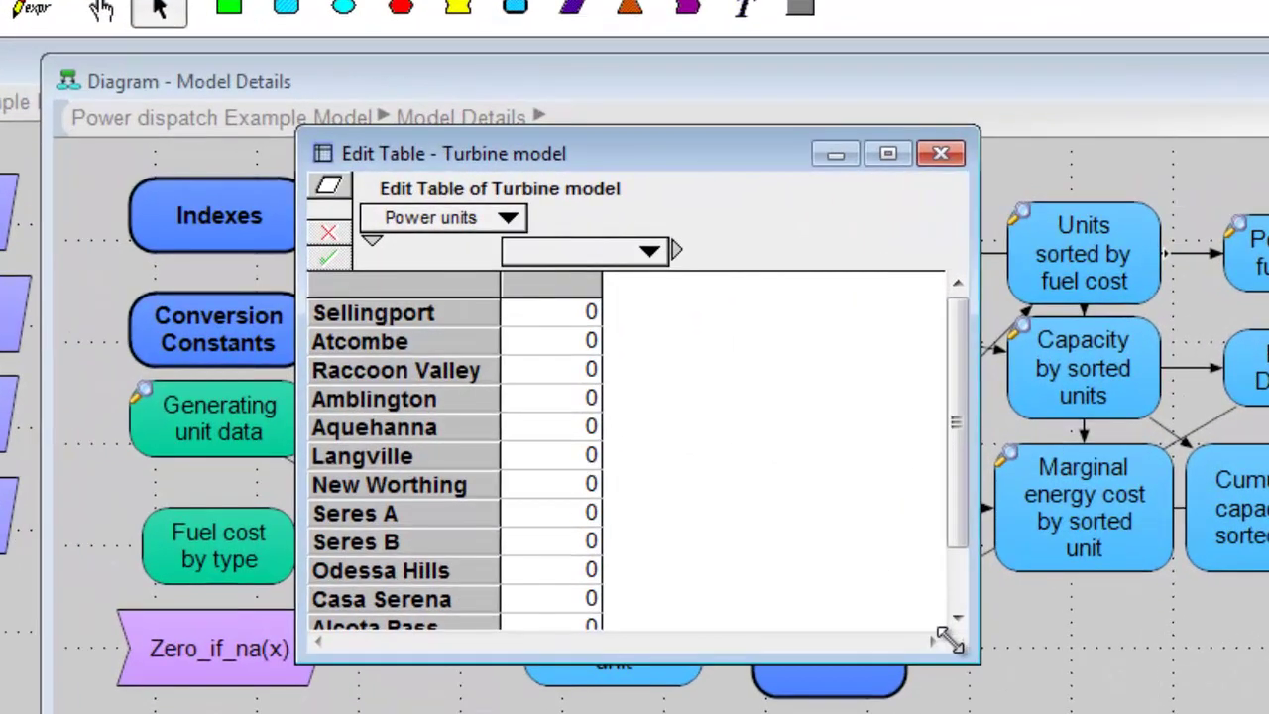
# Enlarge the Turbine model table and enter A8, 'B4', 'A9', 'B4' for Sellingport through Amblington
pyautogui.moveTo(747, 458); pyautogui.dragTo(797, 507)
pyautogui.click(546, 319)
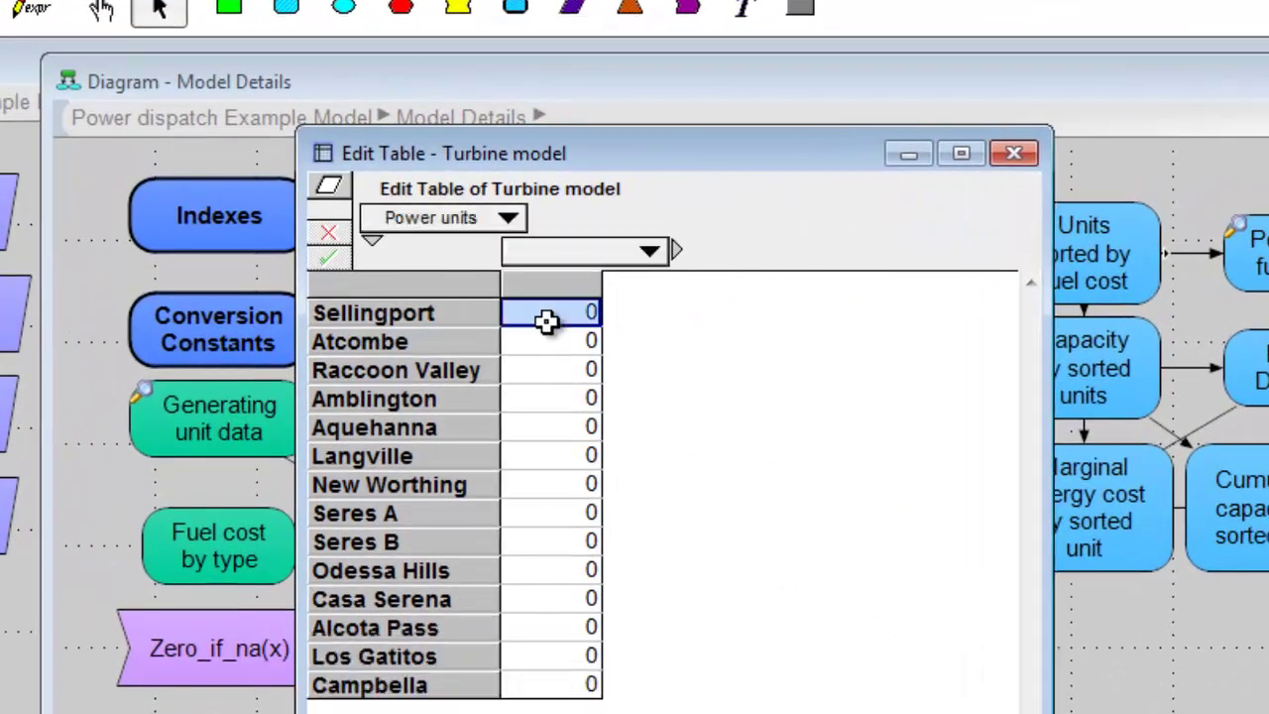
pyautogui.write('A')
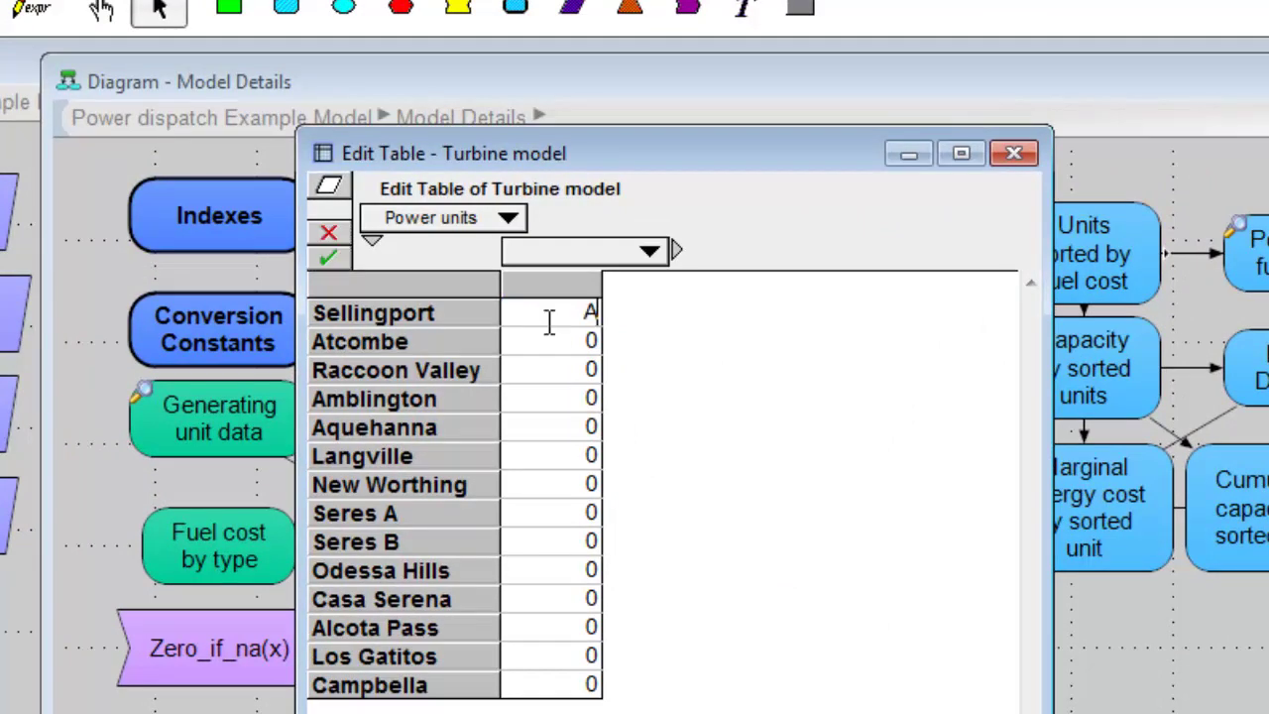
pyautogui.write('8')
pyautogui.press('Return')
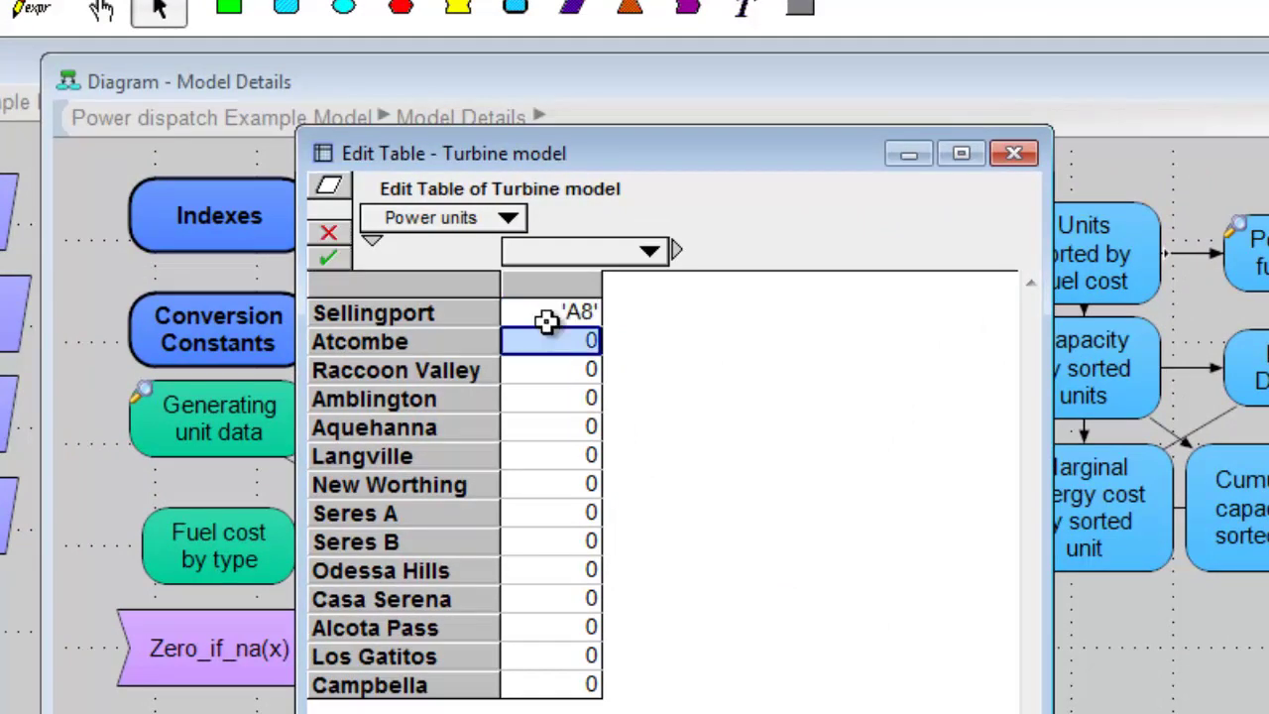
pyautogui.write("'B4'")
pyautogui.press('Return')
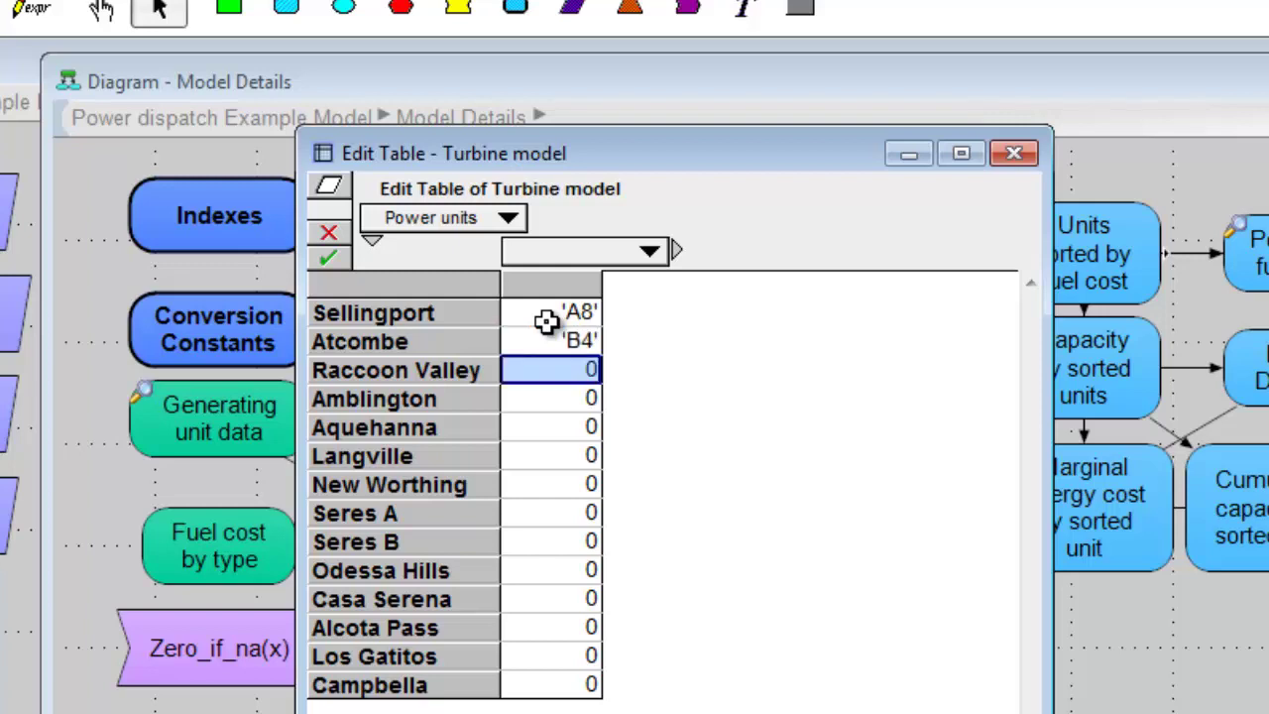
pyautogui.write("'A9'")
pyautogui.press('Return')
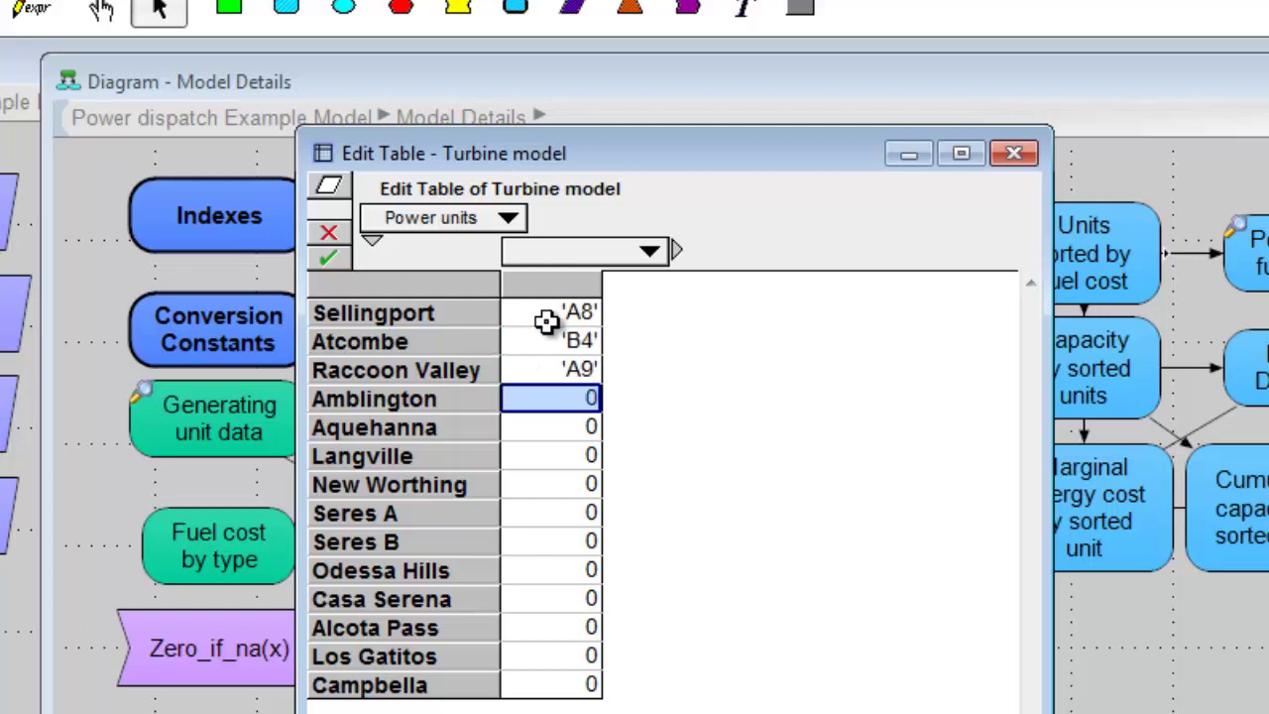
pyautogui.write("'B4'")
pyautogui.press('Return')
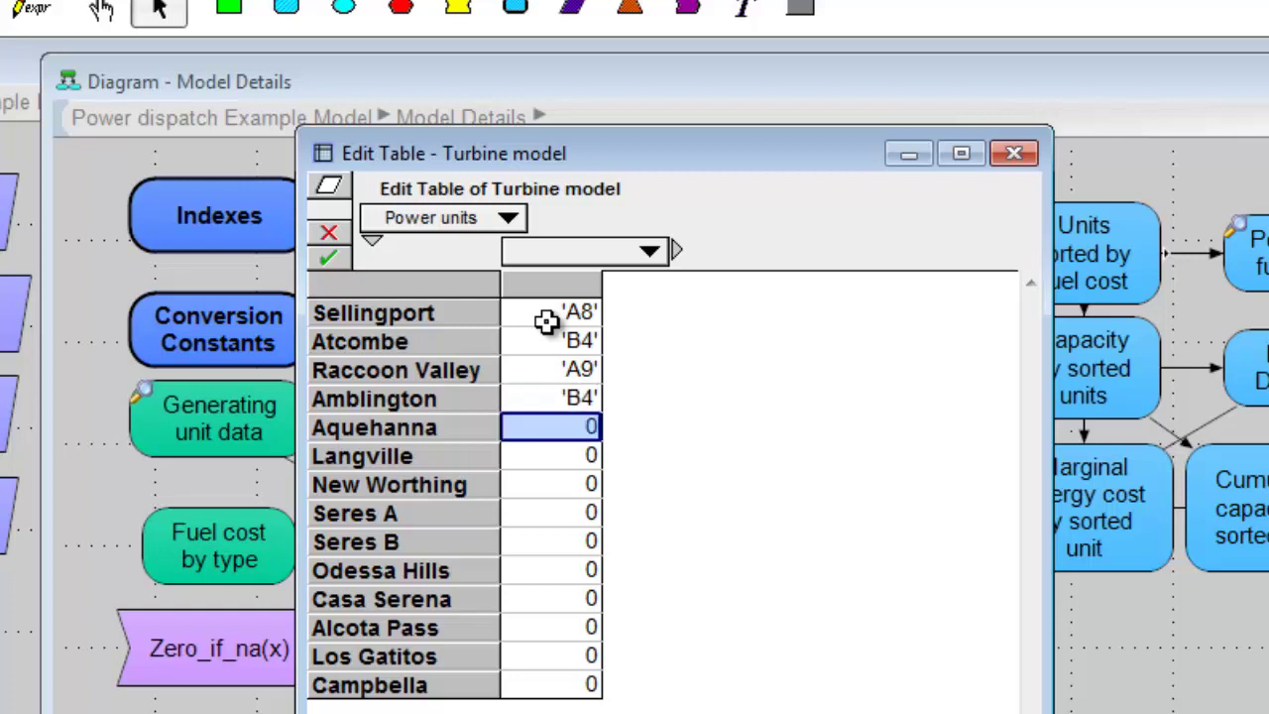
# Enter A3 for Aquehanna, 'D9' for the next unit, and 2+3+4 for New Worthing
pyautogui.write('A3')
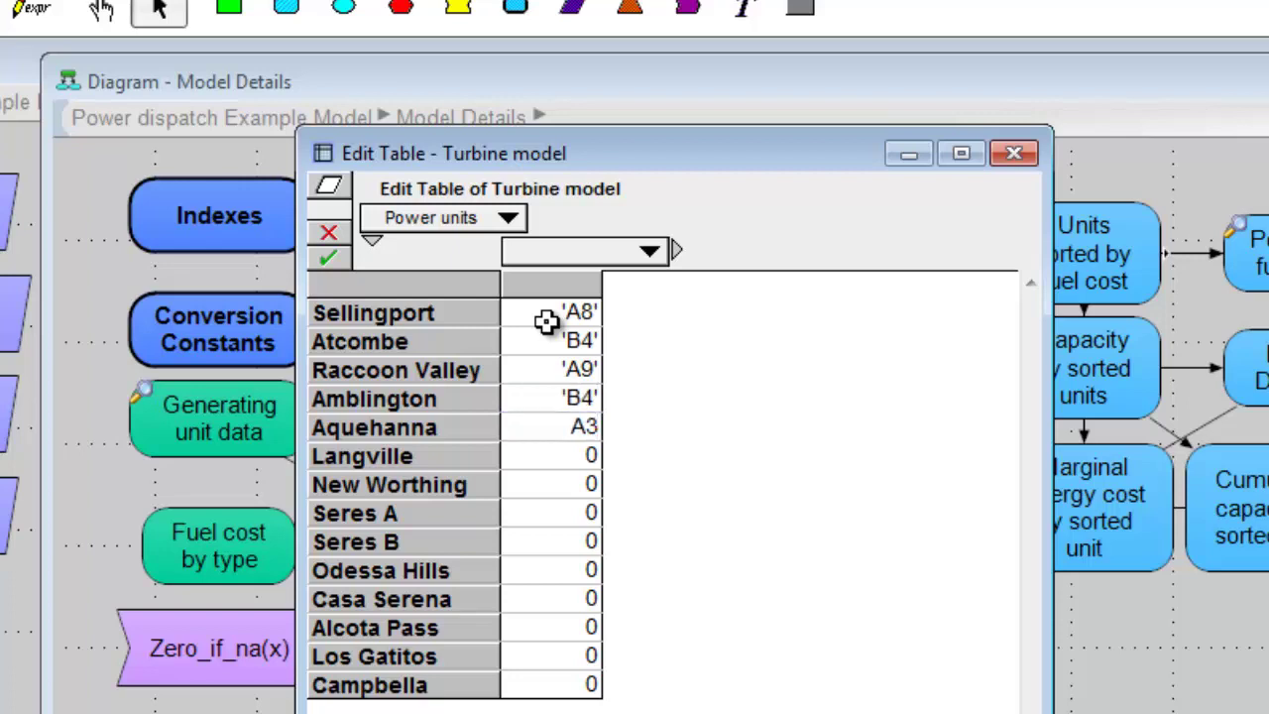
pyautogui.press('Return')
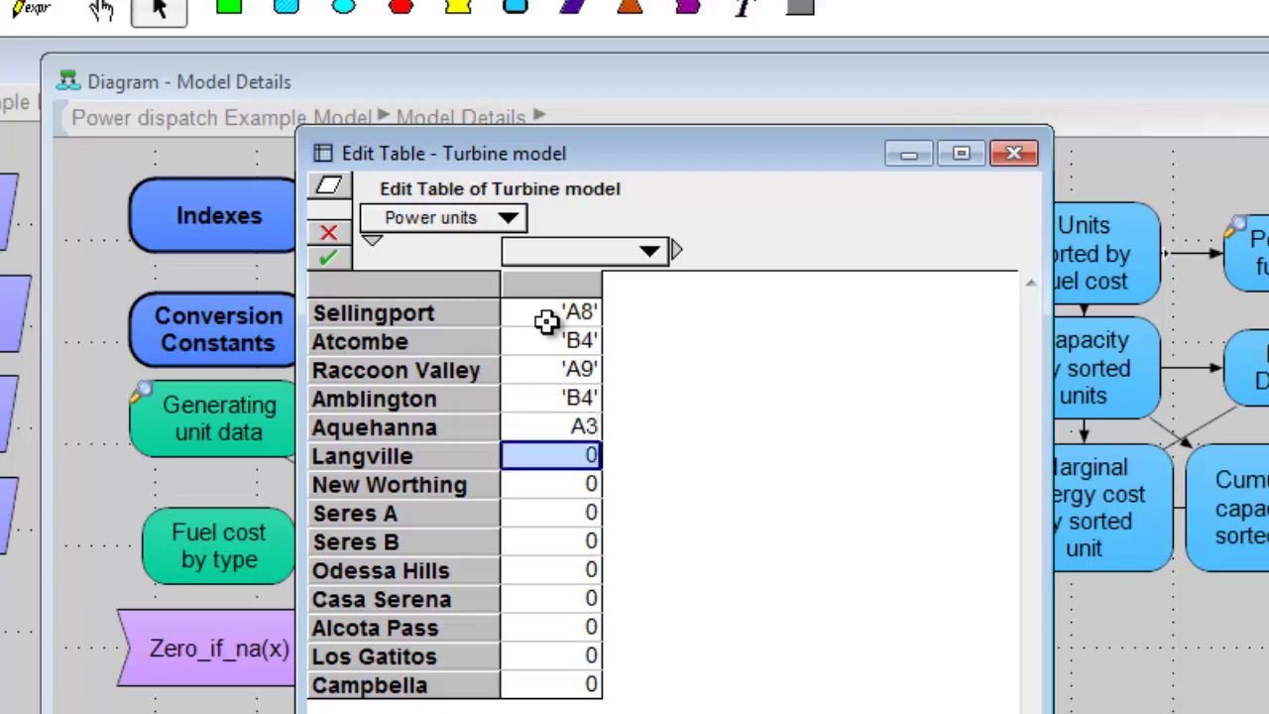
pyautogui.write("'D9'")
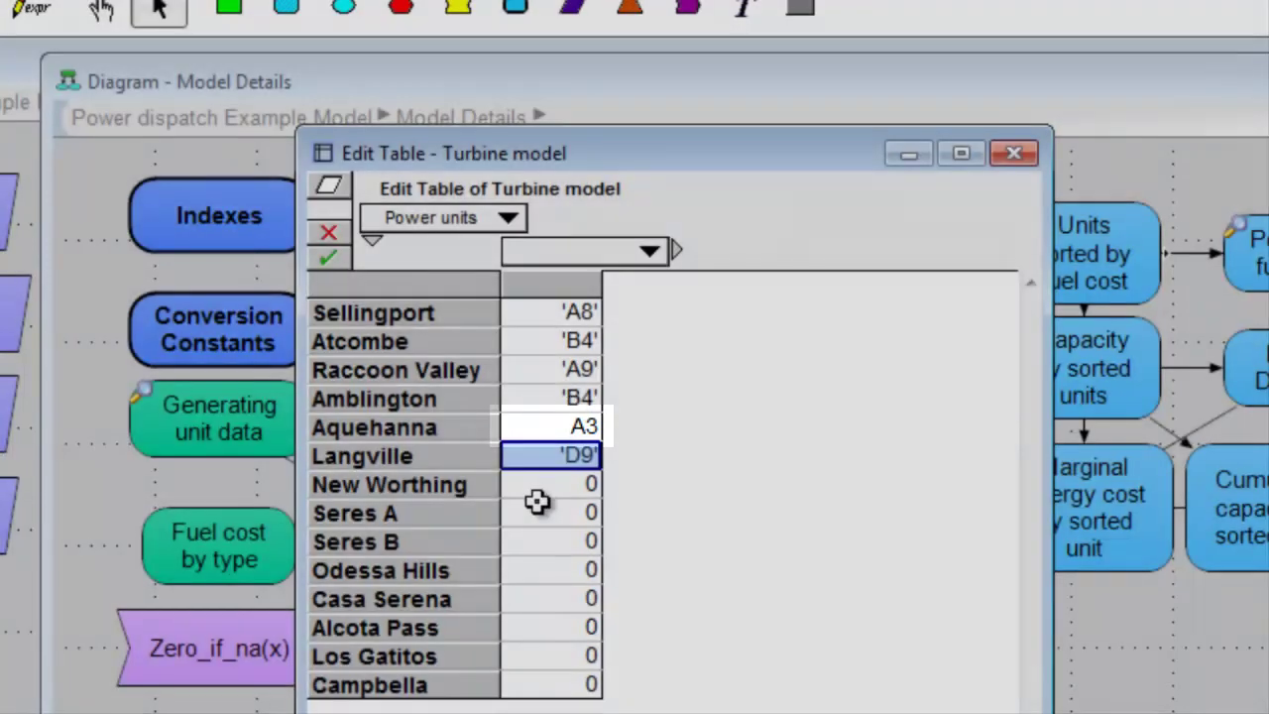
pyautogui.click(536, 491)
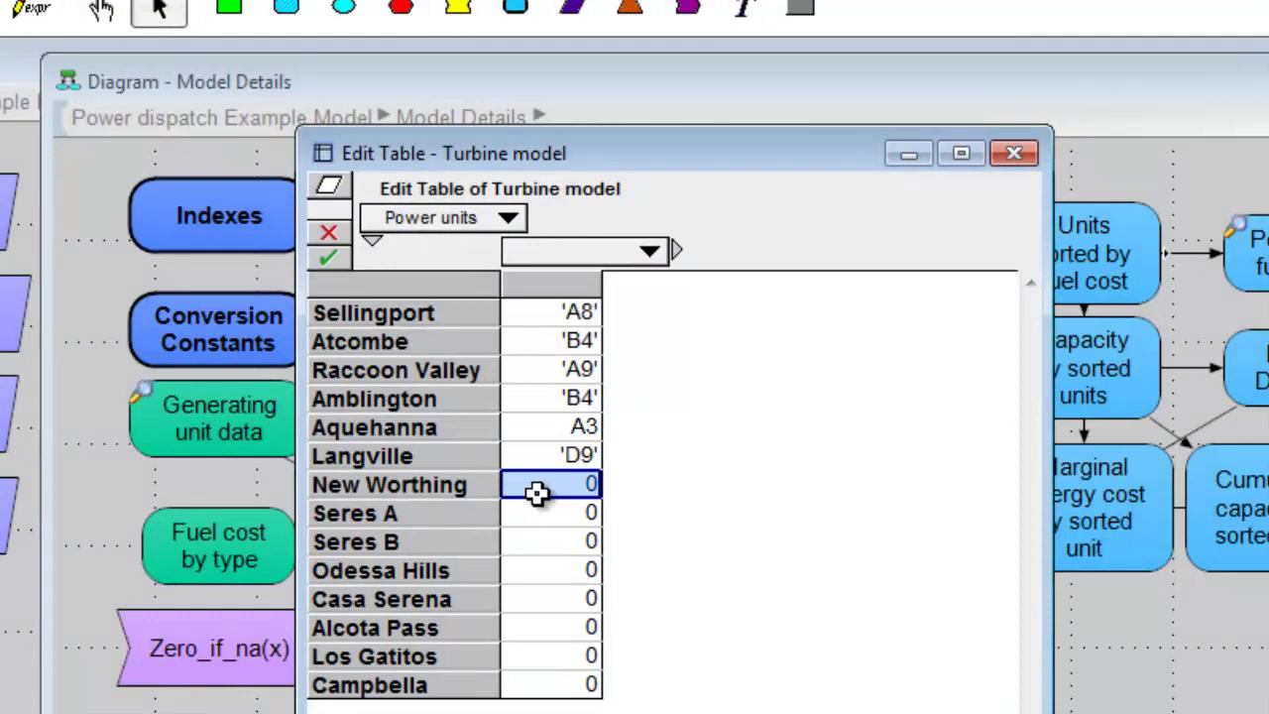
pyautogui.write('2+3+4')
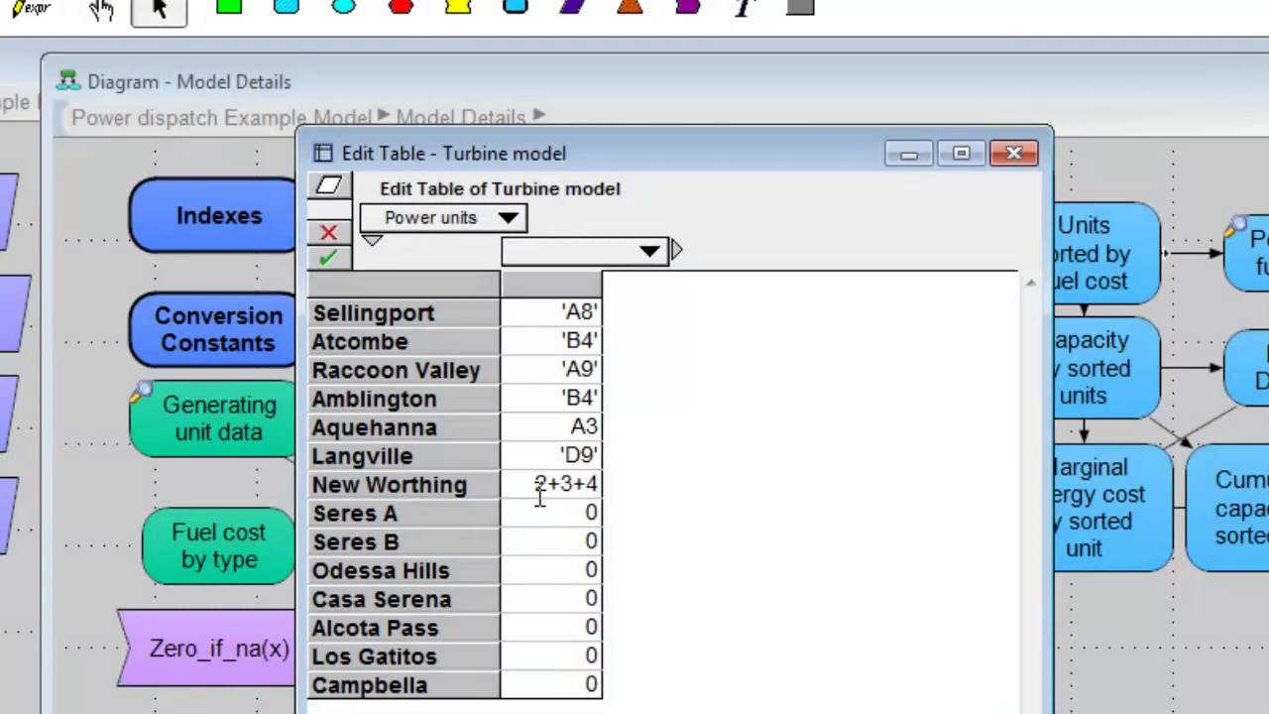
pyautogui.press('Return')
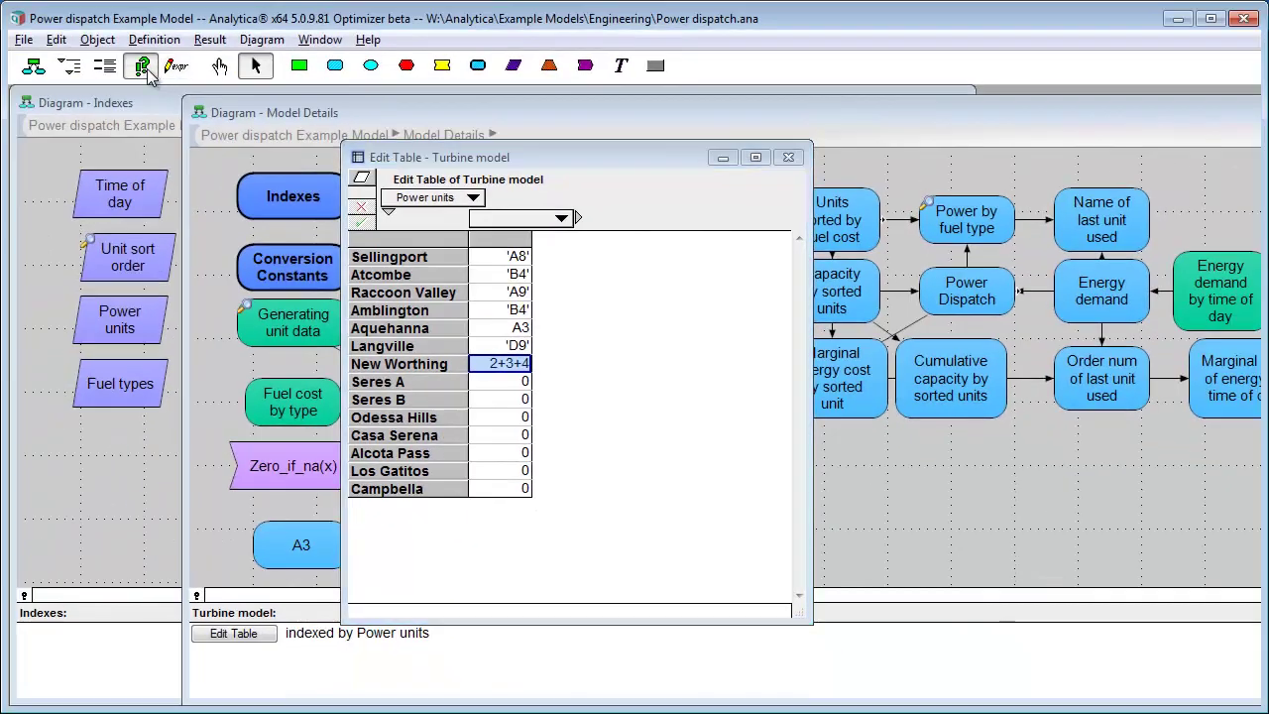
# Check the Turbine model's computed values, then close the result window
pyautogui.click(144, 70)
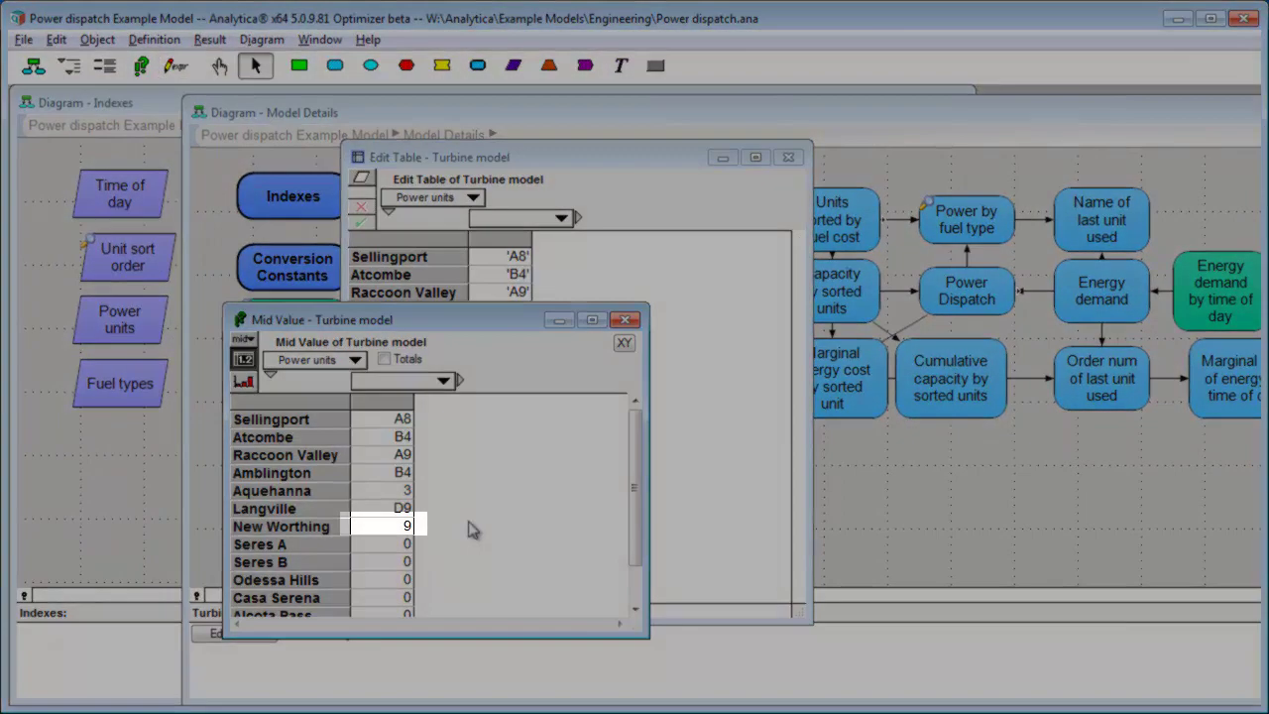
pyautogui.moveTo(496, 319); pyautogui.dragTo(854, 298)
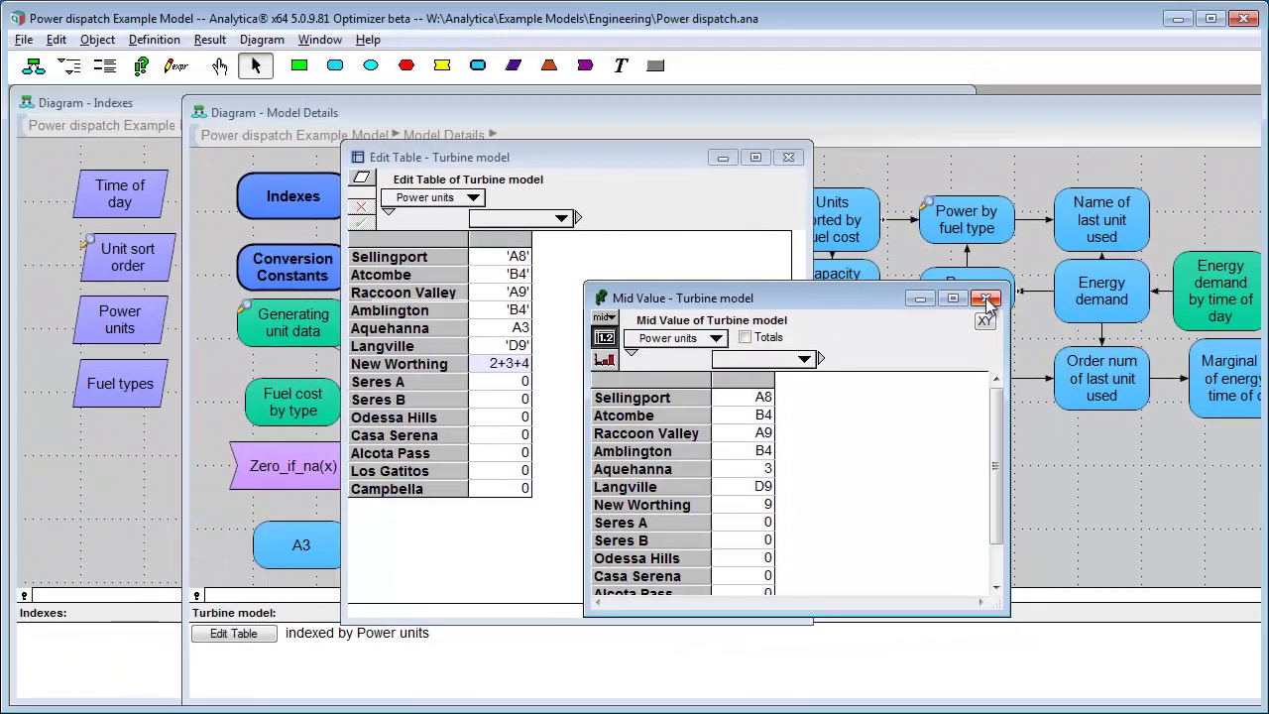
pyautogui.click(986, 299)
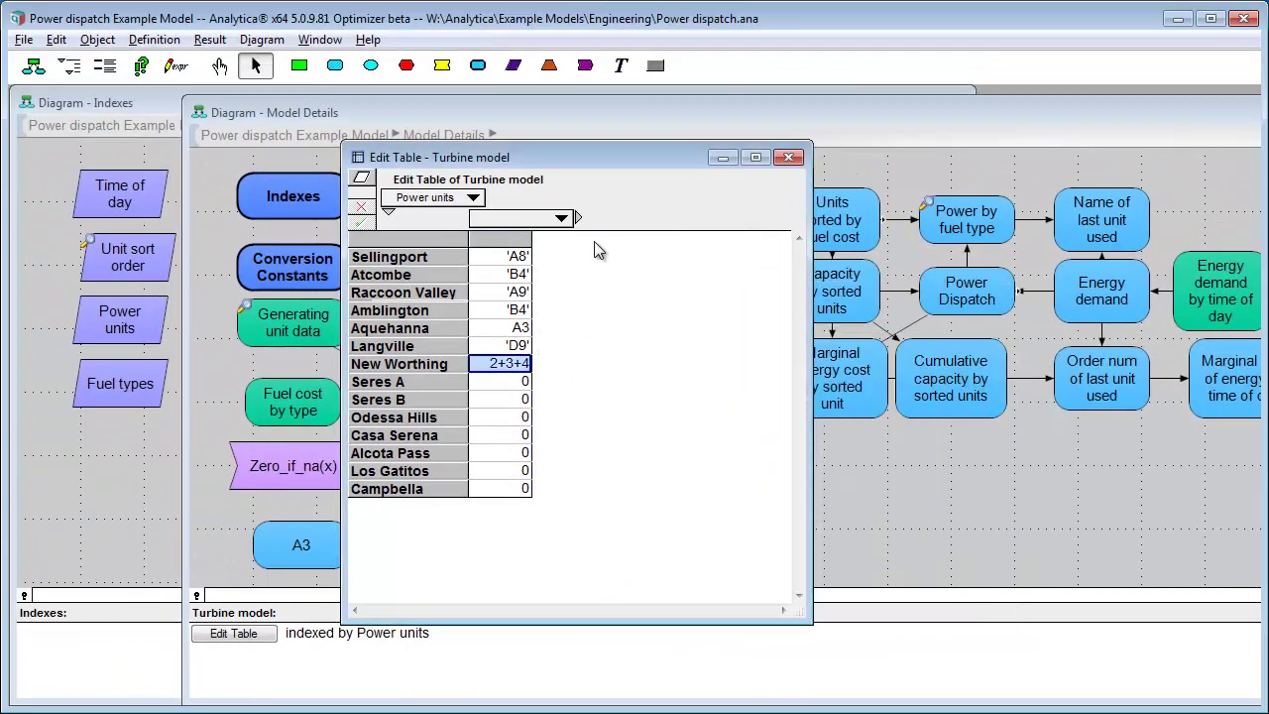
pyautogui.click(629, 197)
# Set the table cells' Content type to Text only in Cell Format's Alignment settings
pyautogui.rightClick(513, 296)
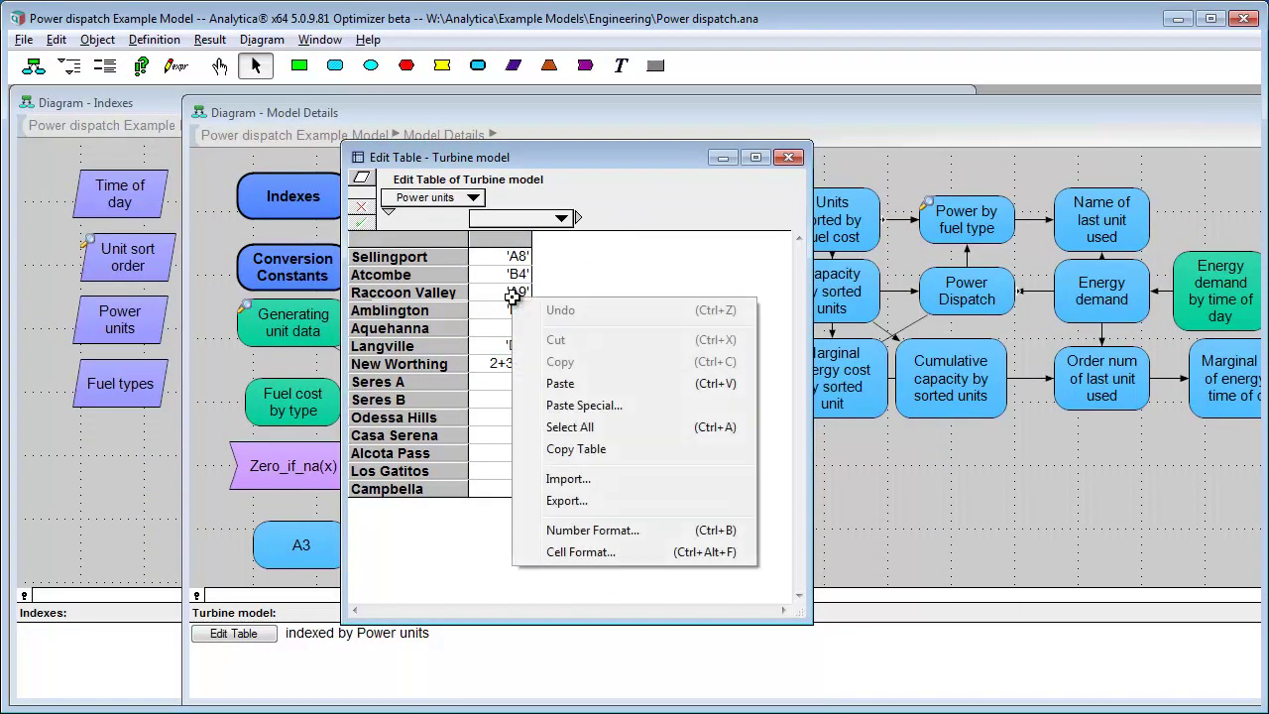
pyautogui.click(560, 552)
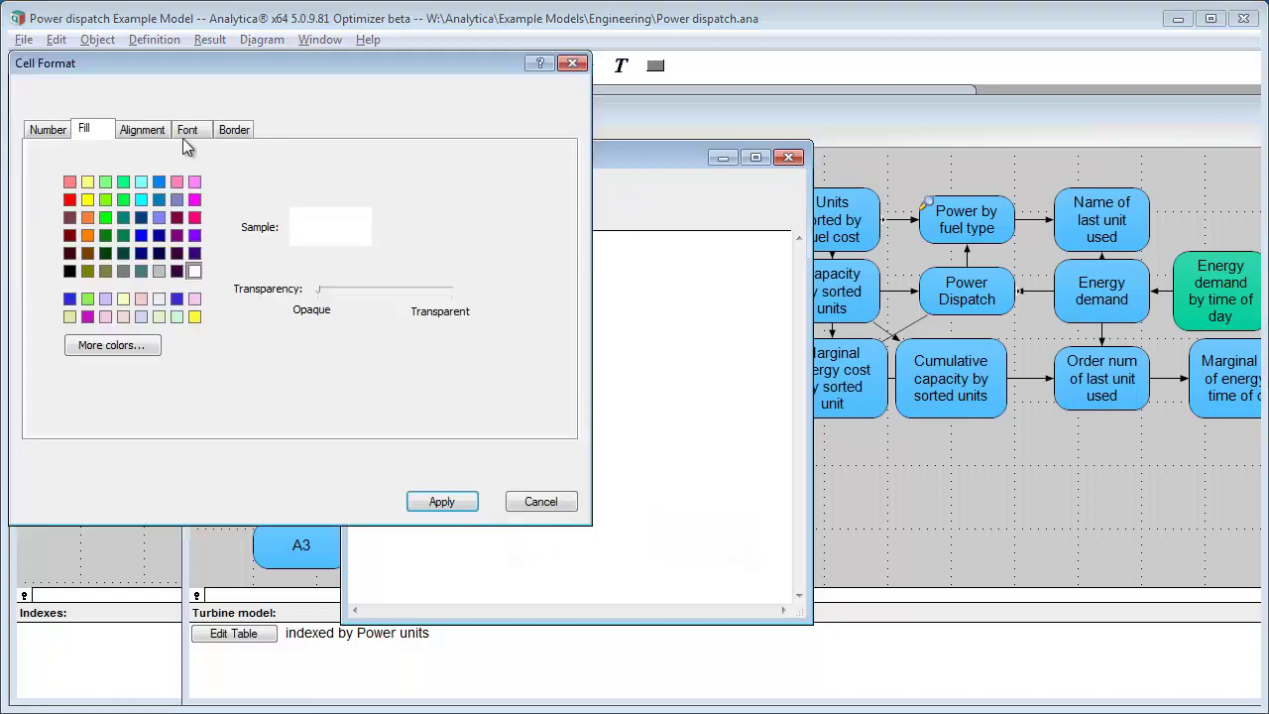
pyautogui.click(160, 131)
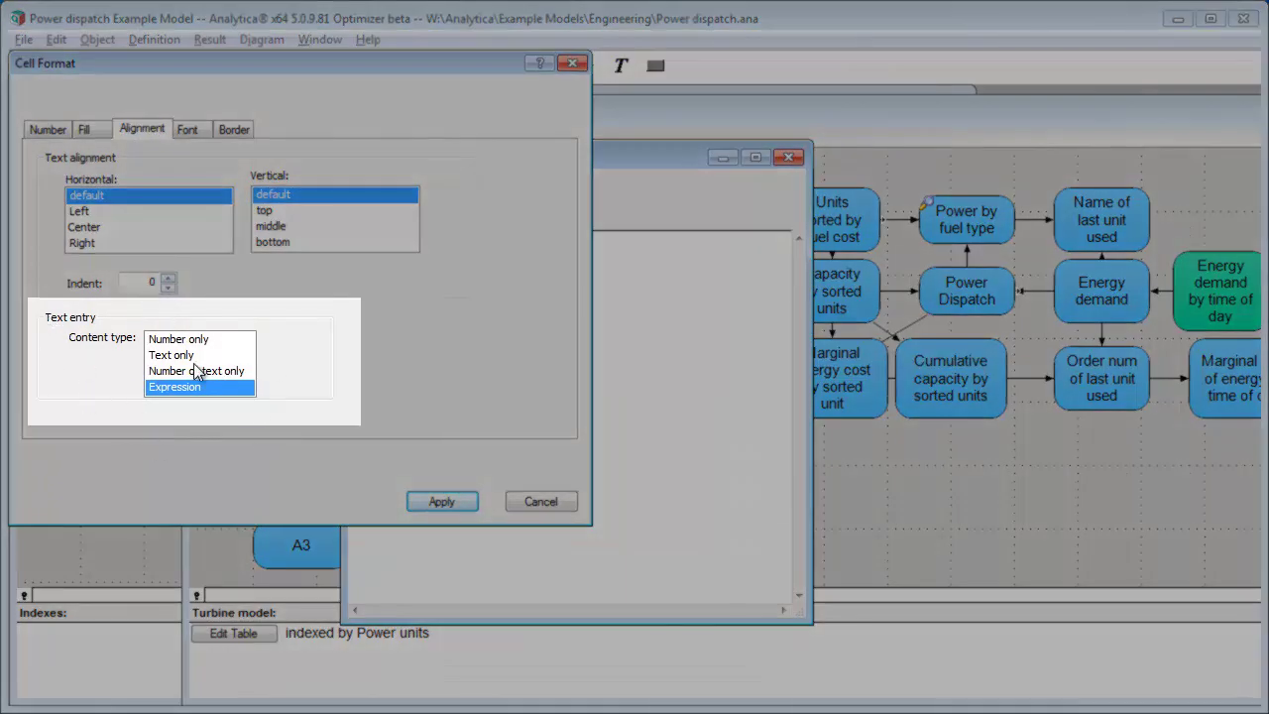
pyautogui.click(150, 359)
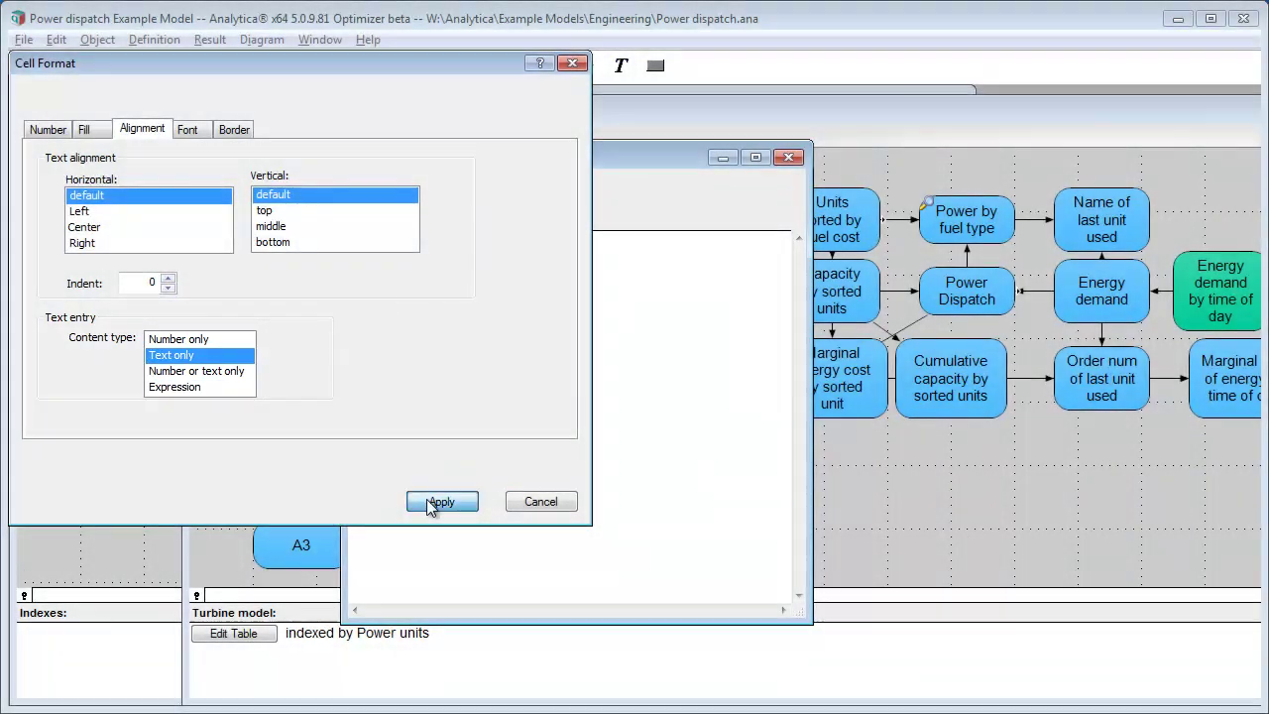
pyautogui.click(441, 500)
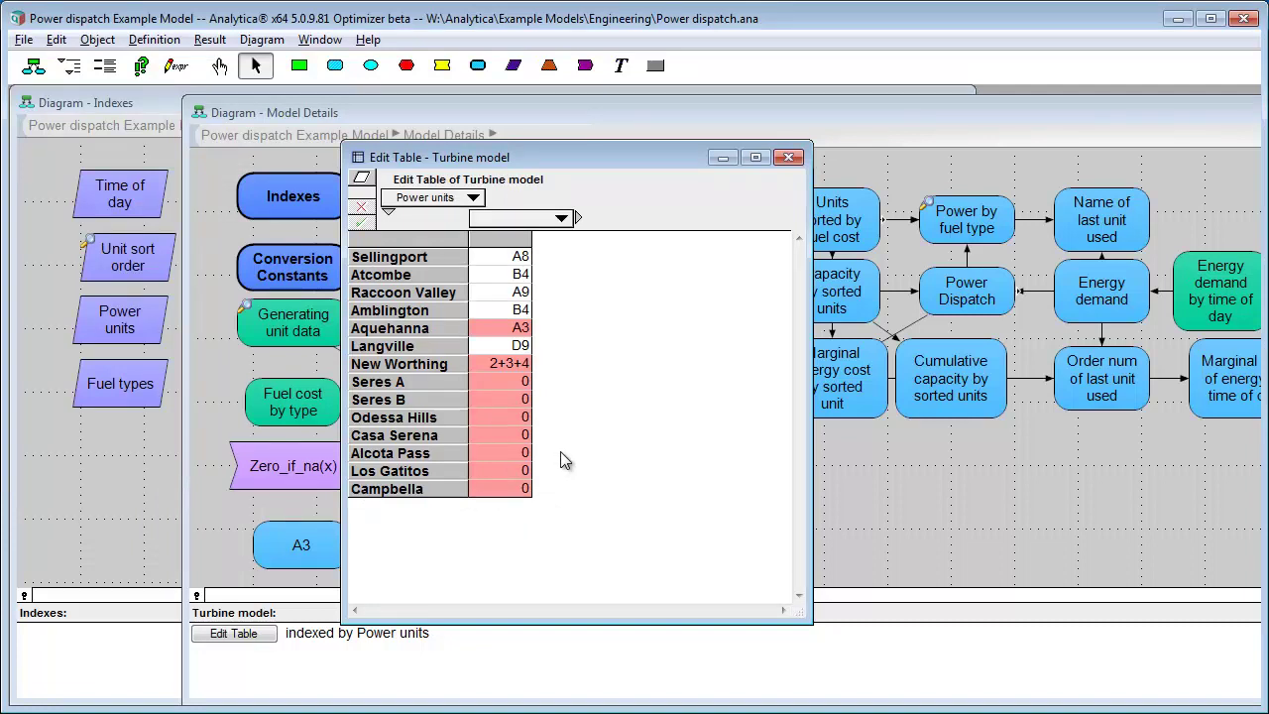
# Enter A3 for Aquehanna, paste A3 into New Worthing through Campbella, accept, and check results
pyautogui.click(503, 328)
pyautogui.write('A')
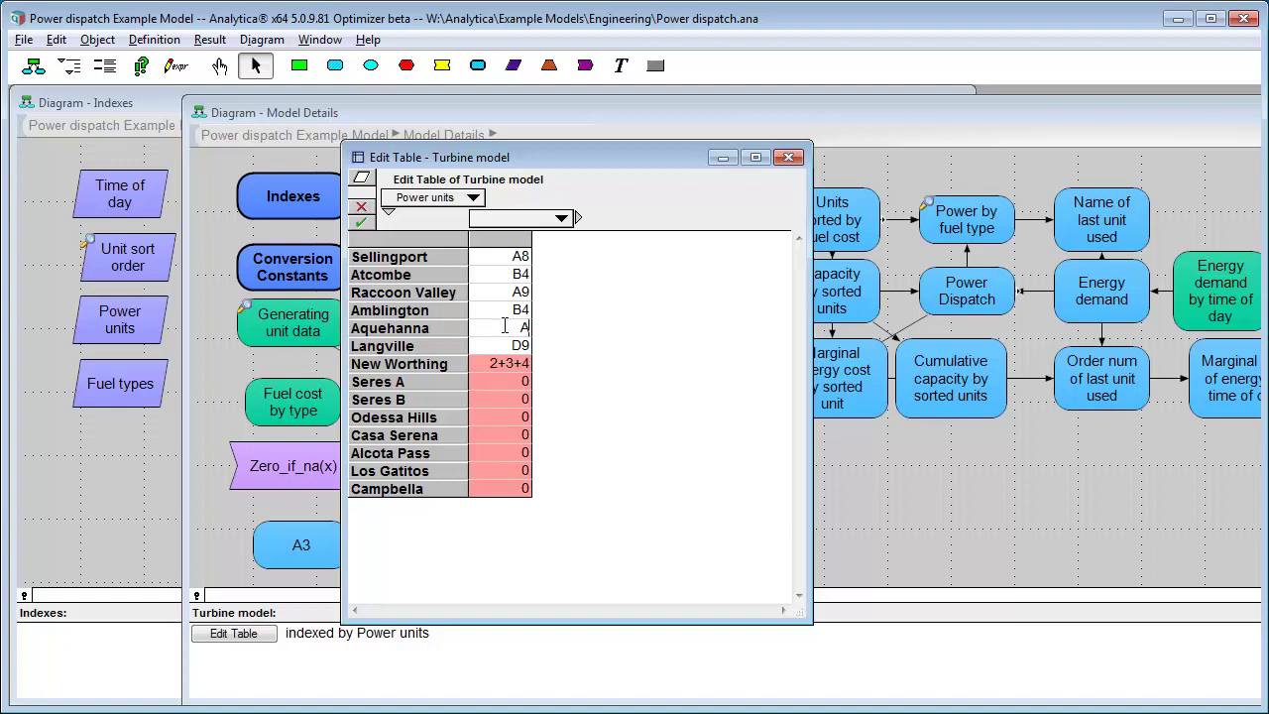
pyautogui.write('3')
pyautogui.press('Return')
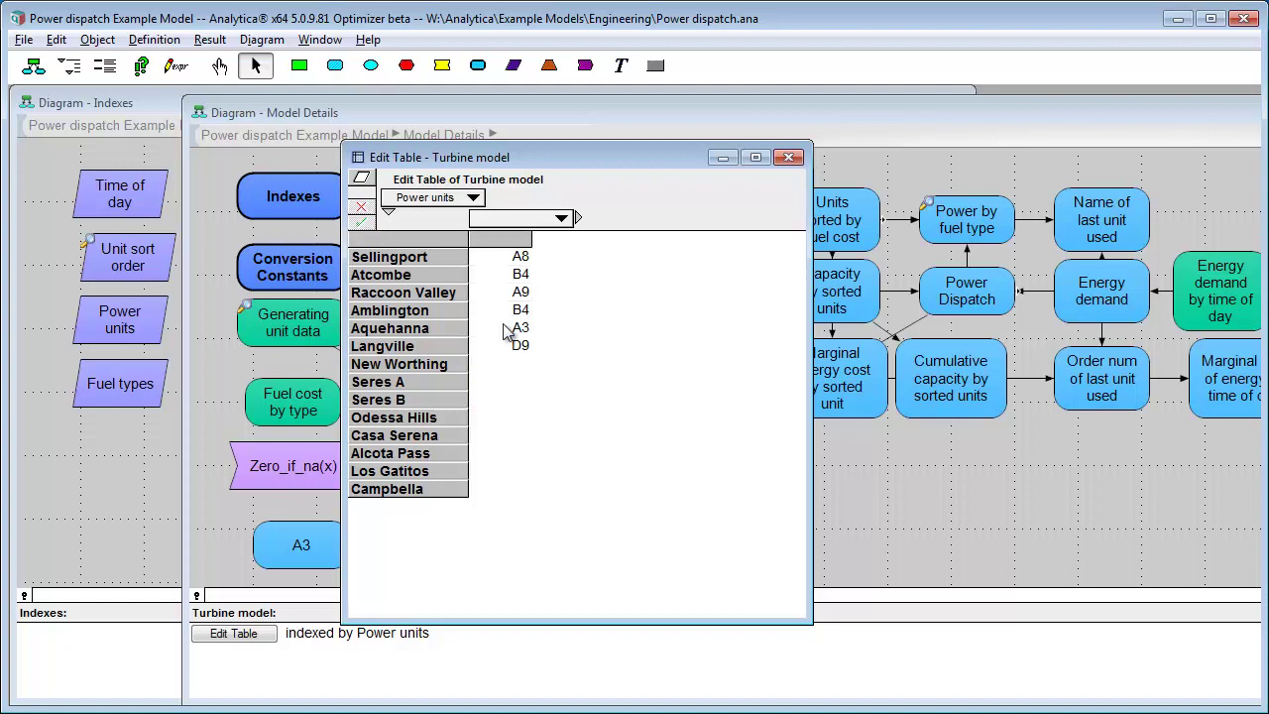
pyautogui.press('Down')
pyautogui.press('Down')
pyautogui.hotkey('shift', 'Down')
pyautogui.hotkey('shift', 'Down')
pyautogui.hotkey('shift', 'Down')
pyautogui.hotkey('shift', 'Down')
pyautogui.hotkey('shift', 'Down')
pyautogui.hotkey('shift', 'Down')
pyautogui.hotkey('shift', 'Down')
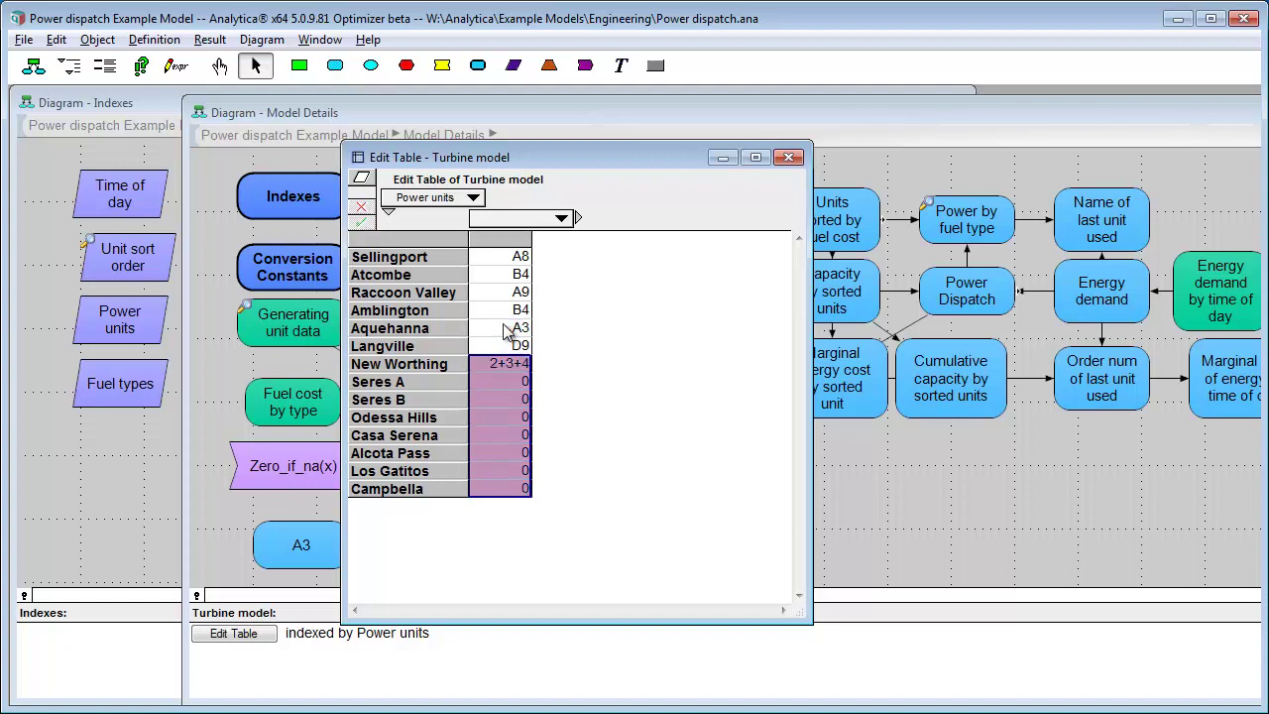
pyautogui.write('A3 A3 A3 A3 A3 A3 A3 A3')
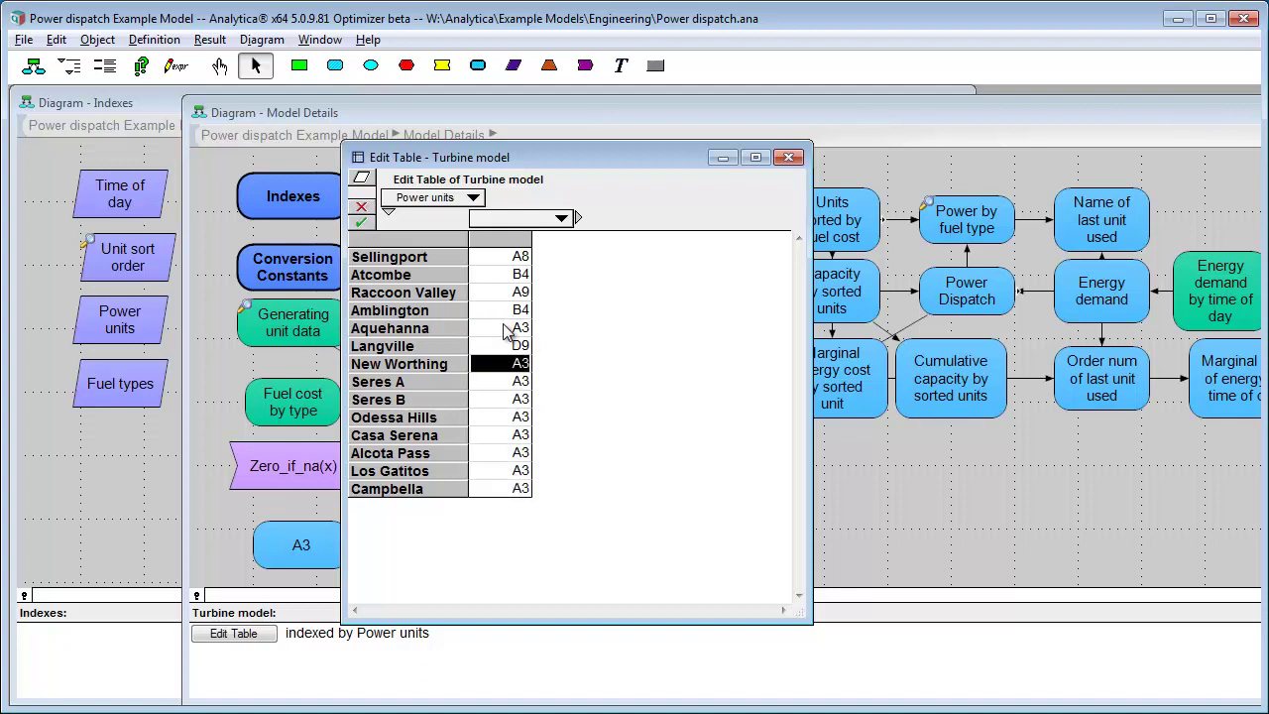
pyautogui.click(361, 222)
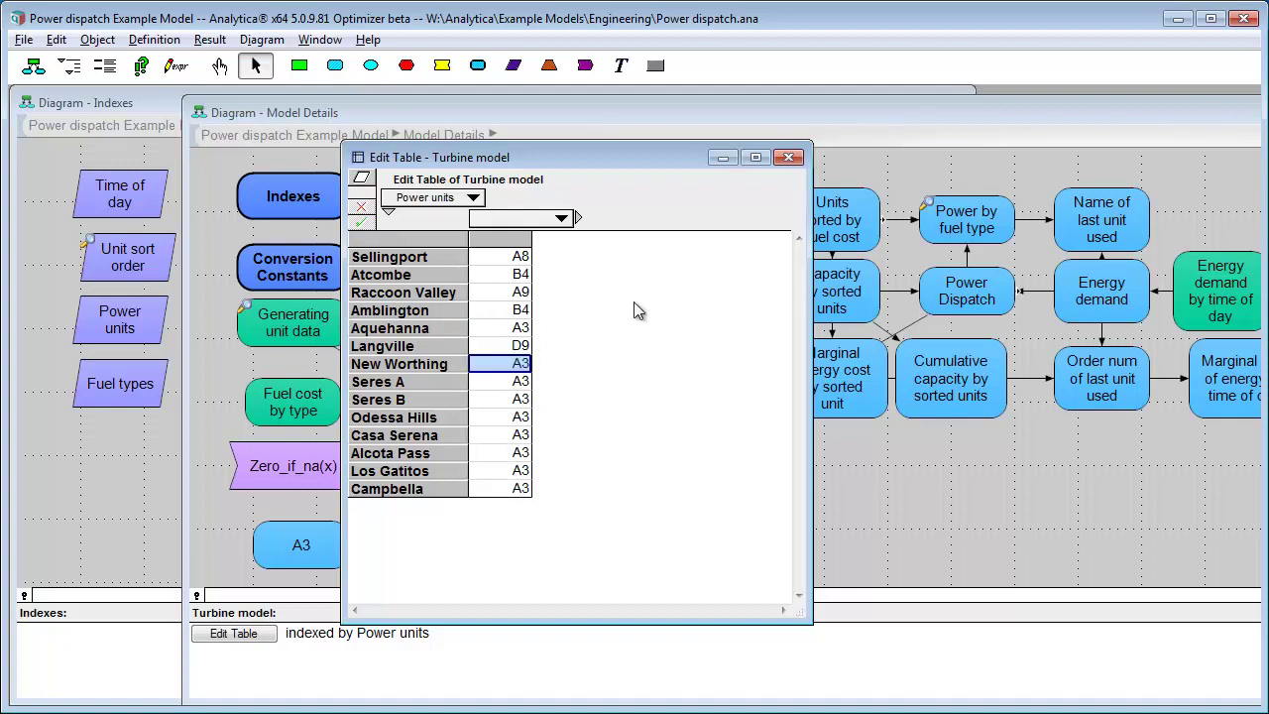
pyautogui.click(141, 66)
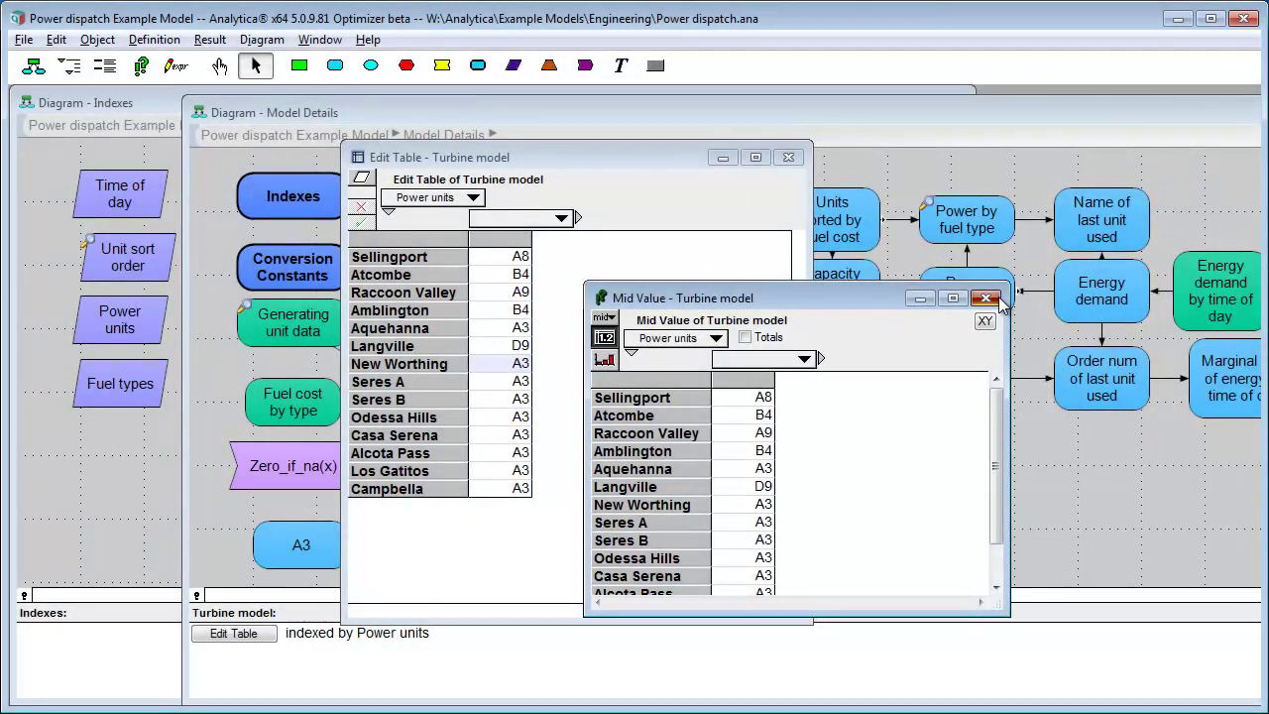
pyautogui.click(987, 297)
# Enter 1+2+3 for Seres A, check how it evaluates, and close the table
pyautogui.click(505, 381)
pyautogui.write('1')
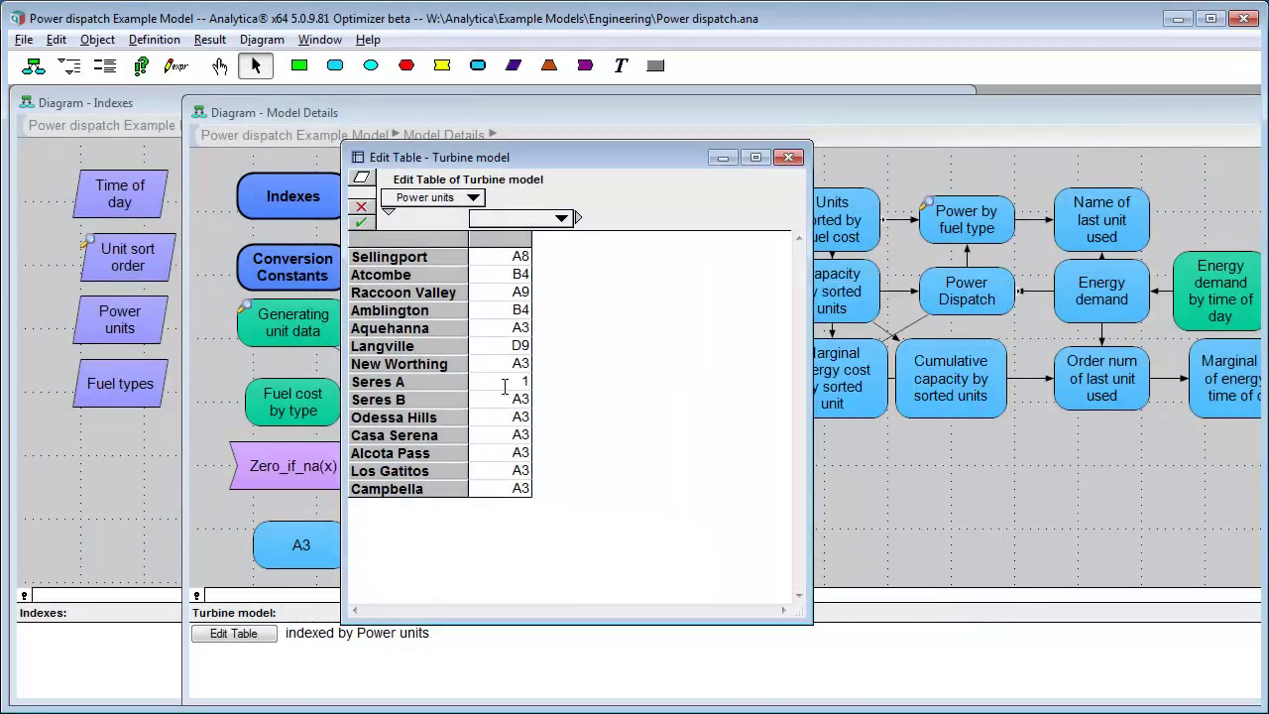
pyautogui.write('+2+3')
pyautogui.press('Return')
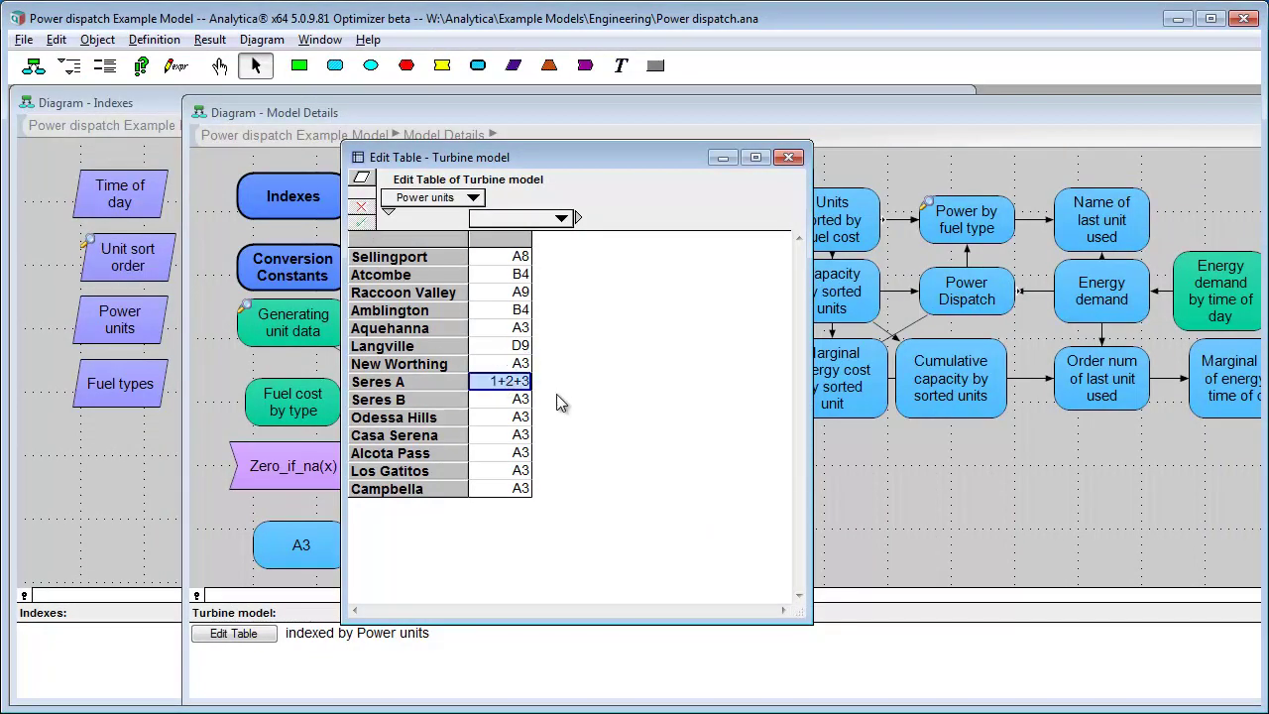
pyautogui.click(141, 65)
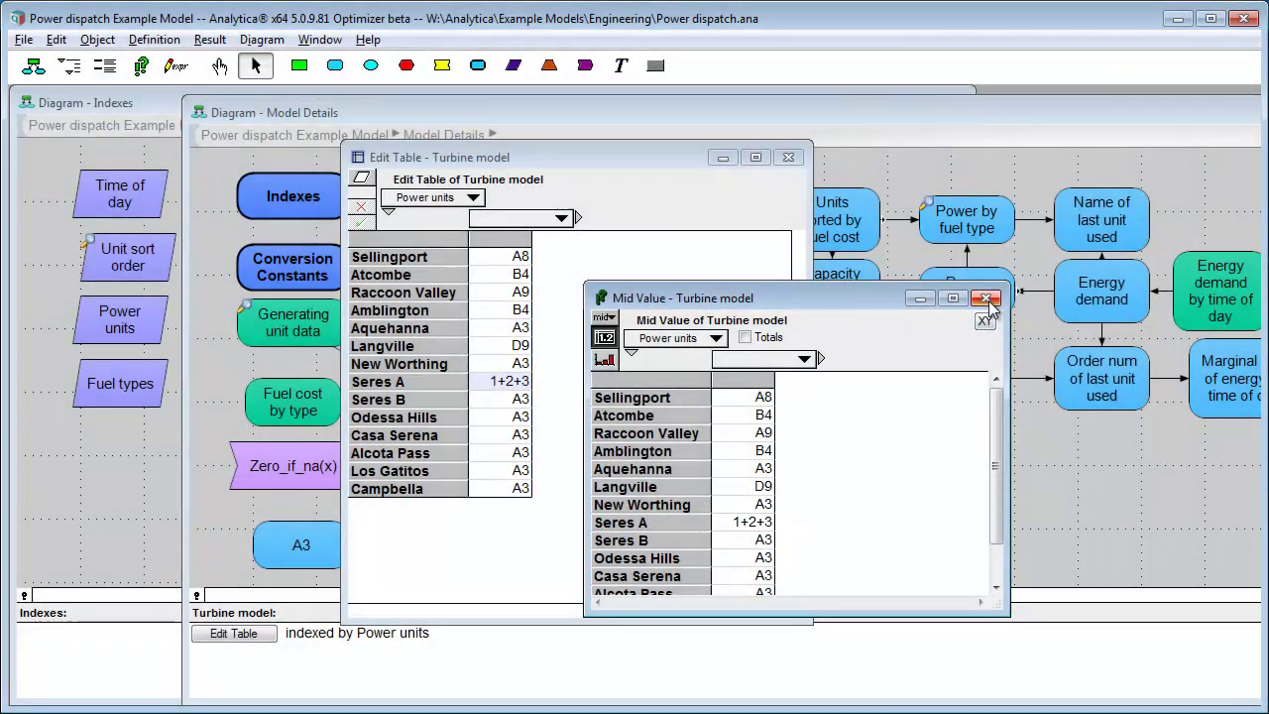
pyautogui.click(986, 297)
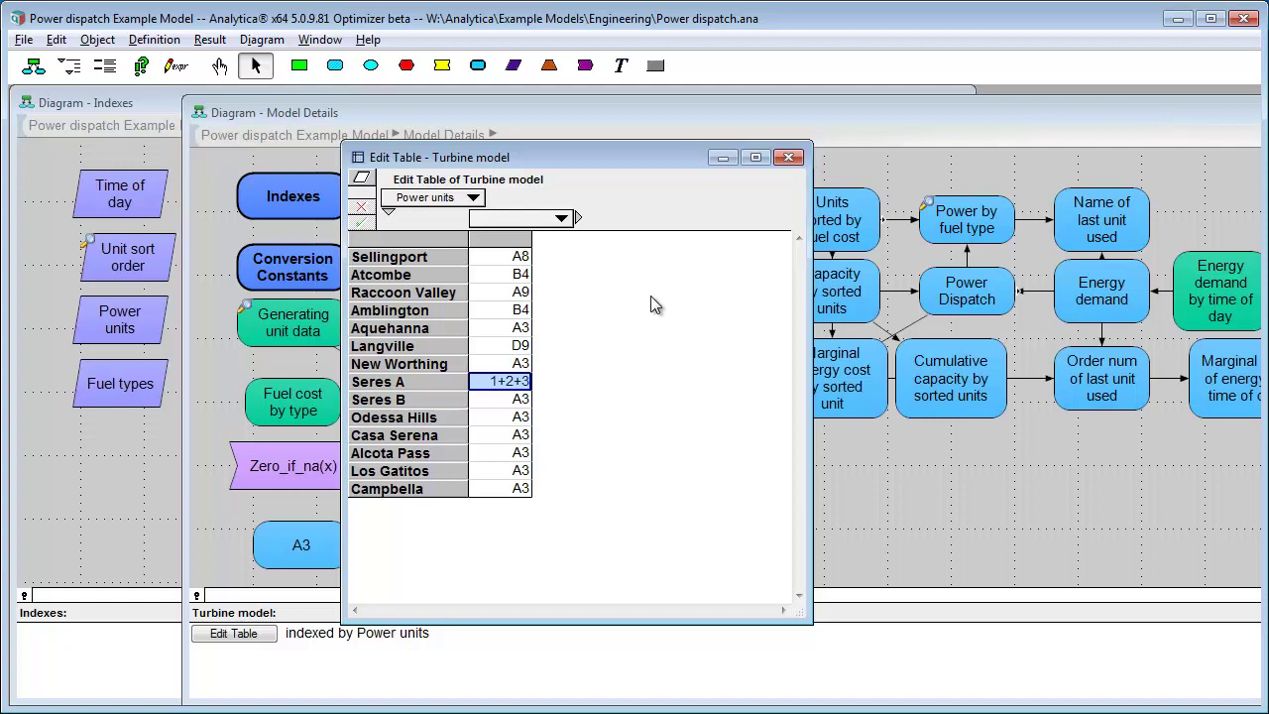
pyautogui.click(789, 157)
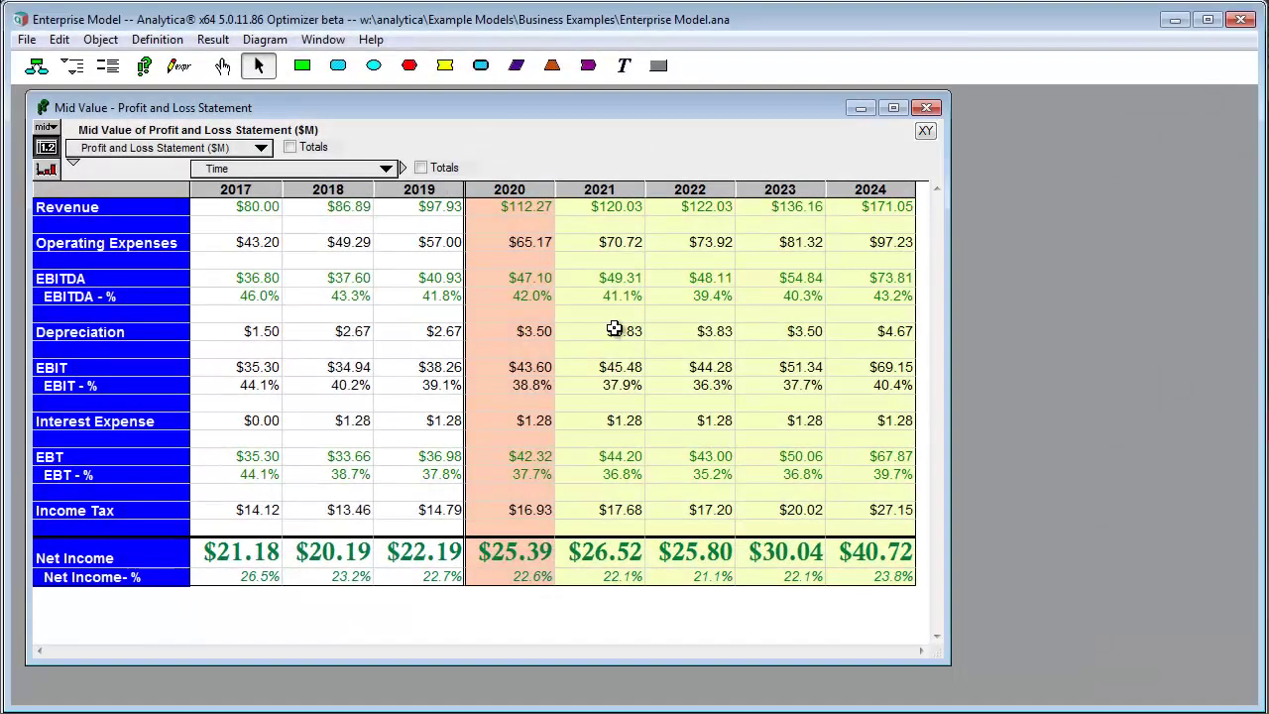
# Give the 2021–2023 Depreciation-to-Interest Expense cells a dotted outline border
pyautogui.moveTo(604, 331); pyautogui.dragTo(782, 445)
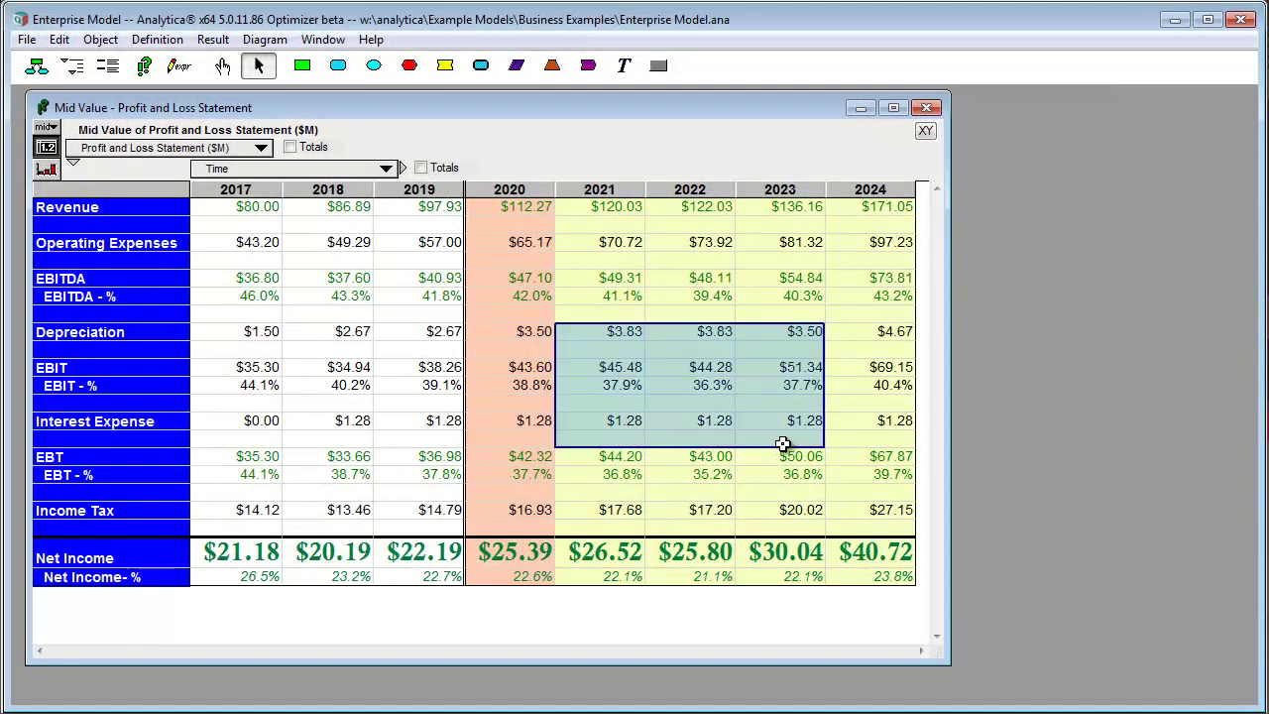
pyautogui.rightClick(789, 432)
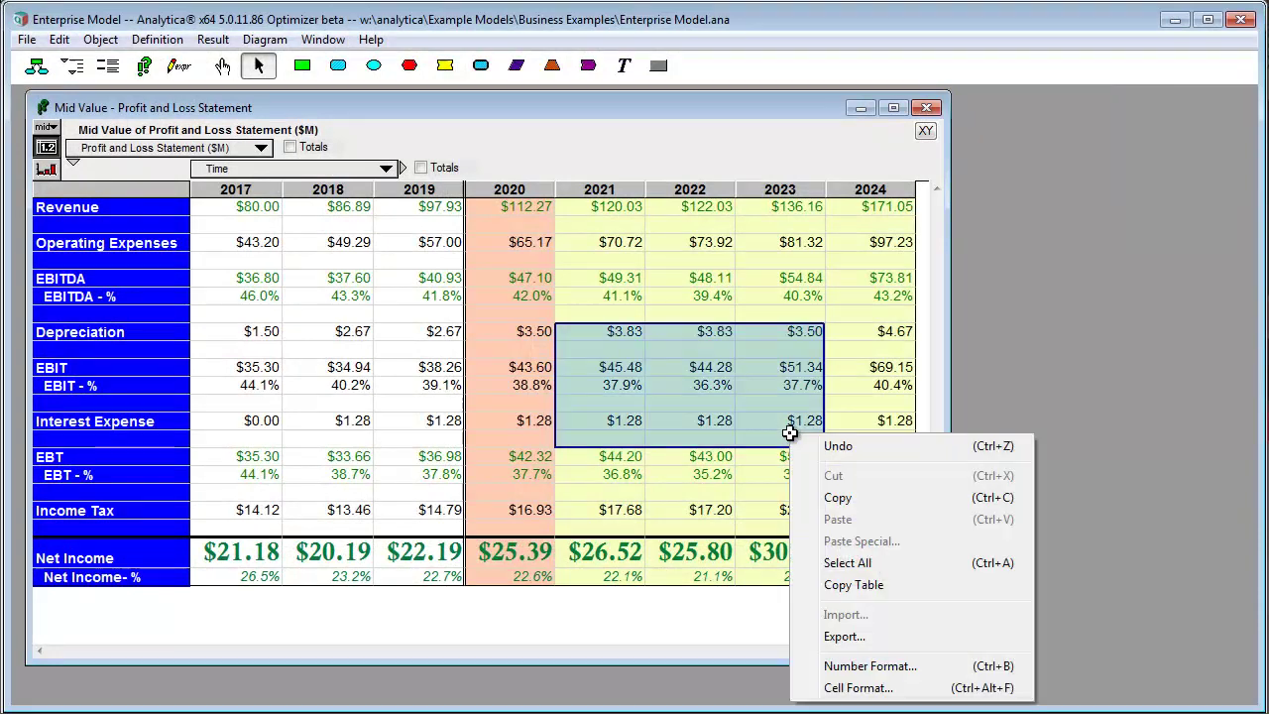
pyautogui.click(877, 685)
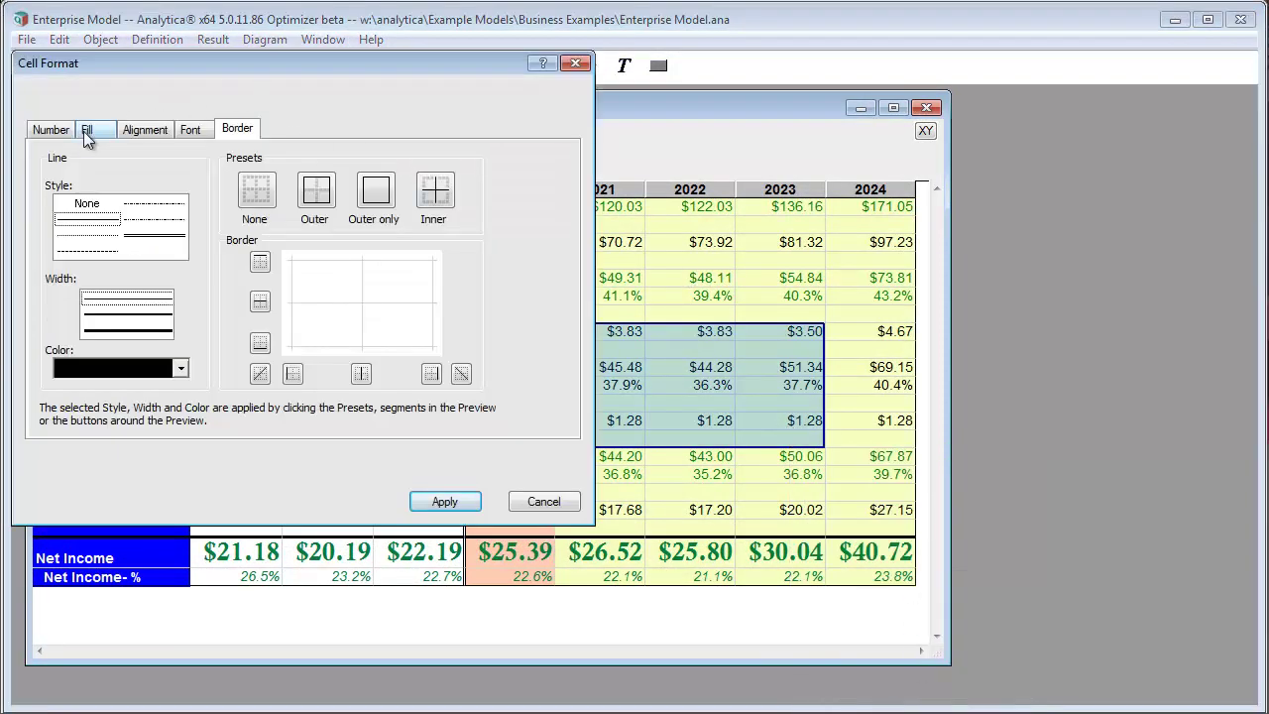
pyautogui.click(106, 236)
pyautogui.click(130, 315)
pyautogui.click(317, 203)
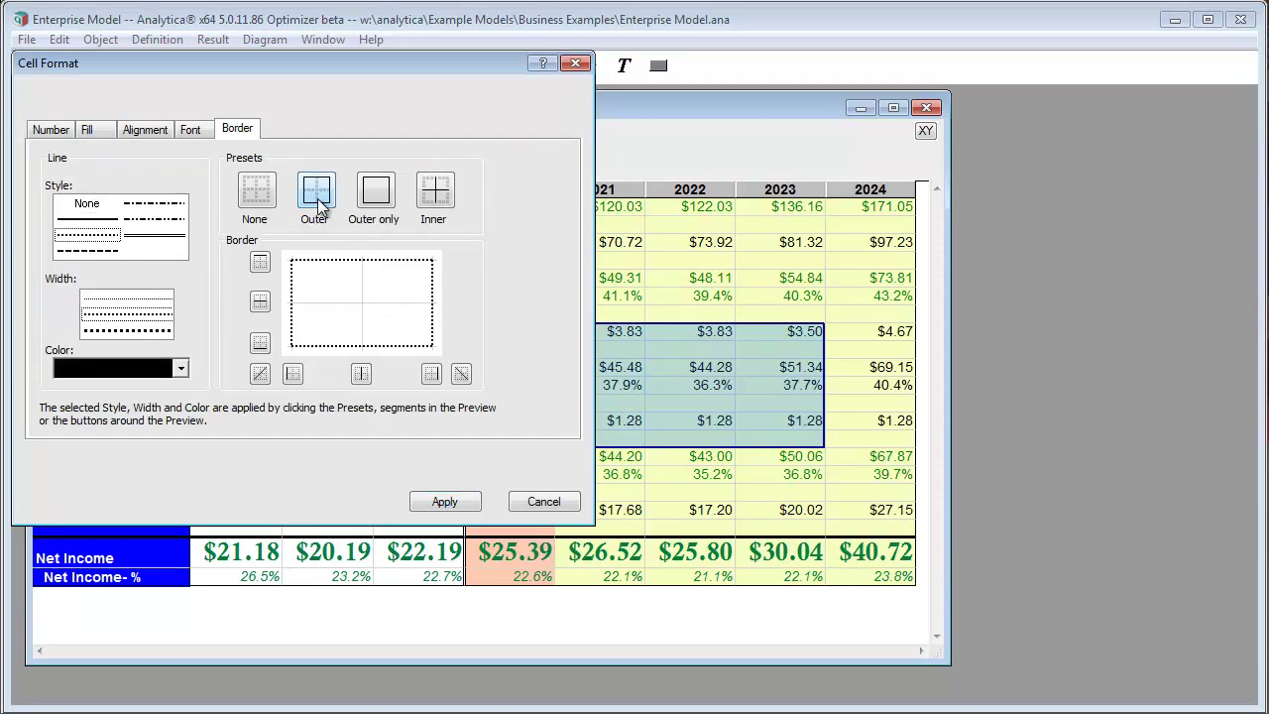
# Set those cells' font to Arnprior, size 24, italic
pyautogui.click(189, 133)
pyautogui.click(287, 274)
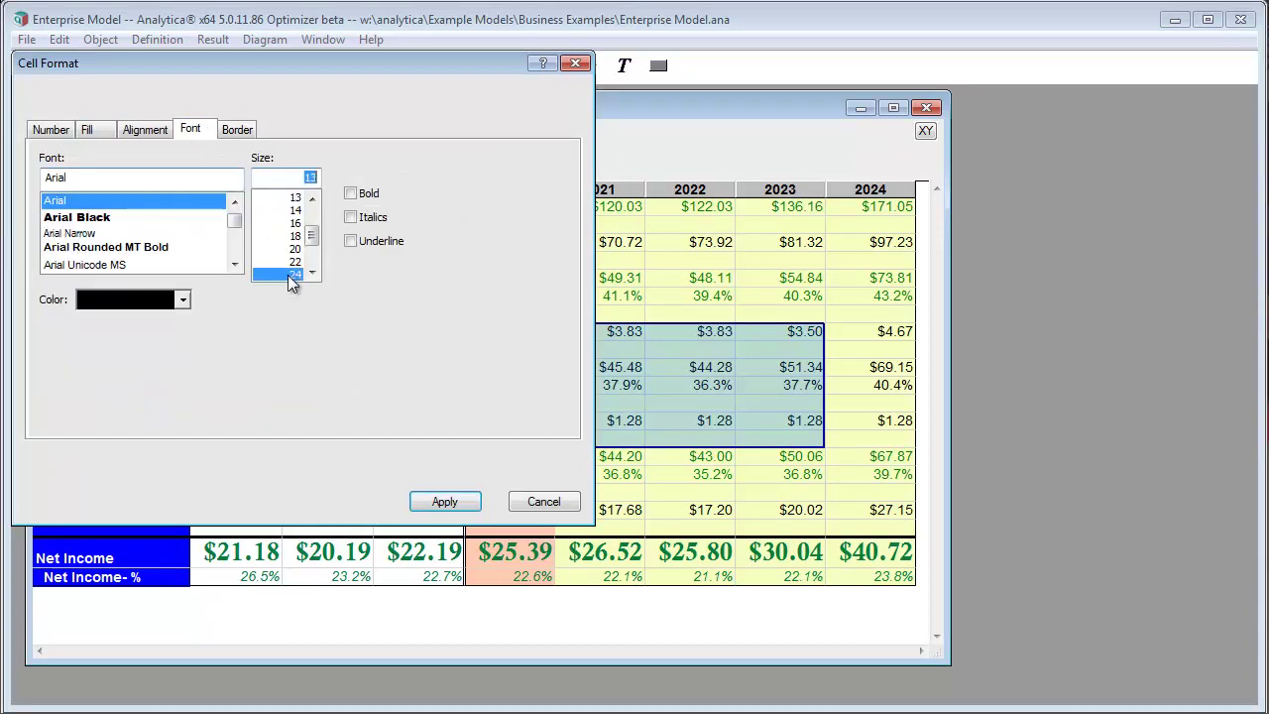
pyautogui.scroll(-1, 236, 256)
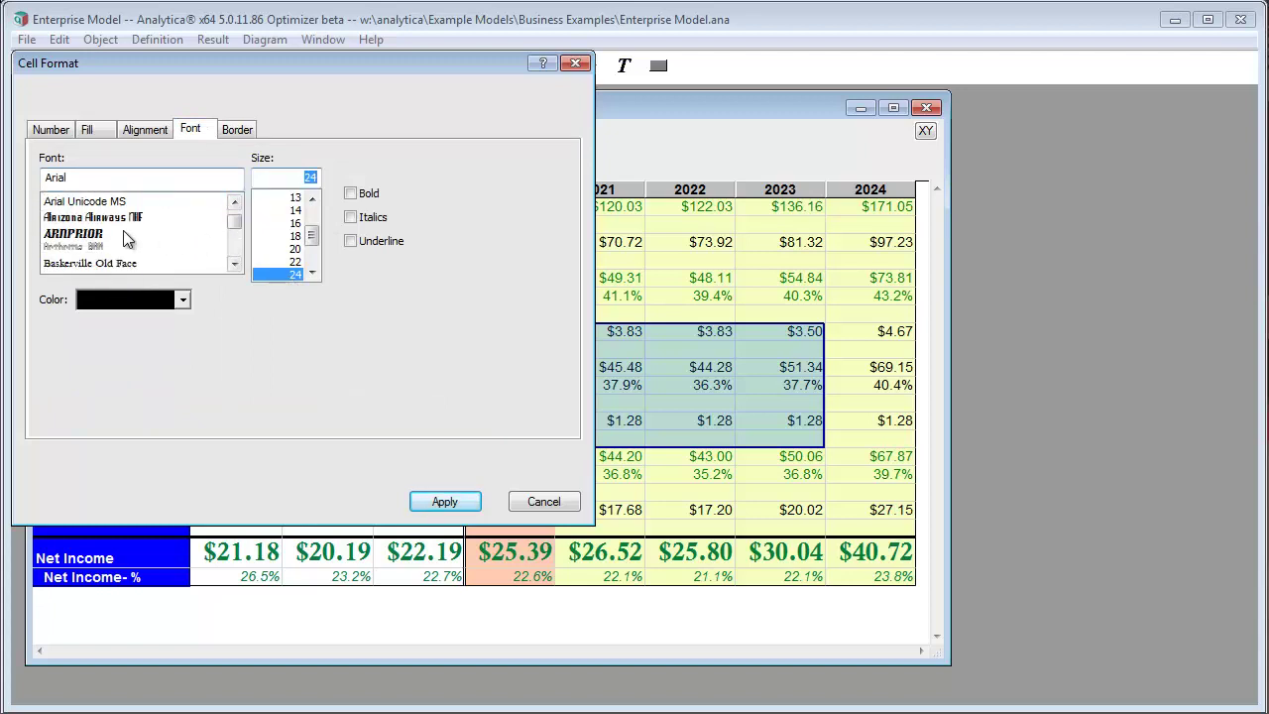
pyautogui.click(123, 233)
pyautogui.click(352, 217)
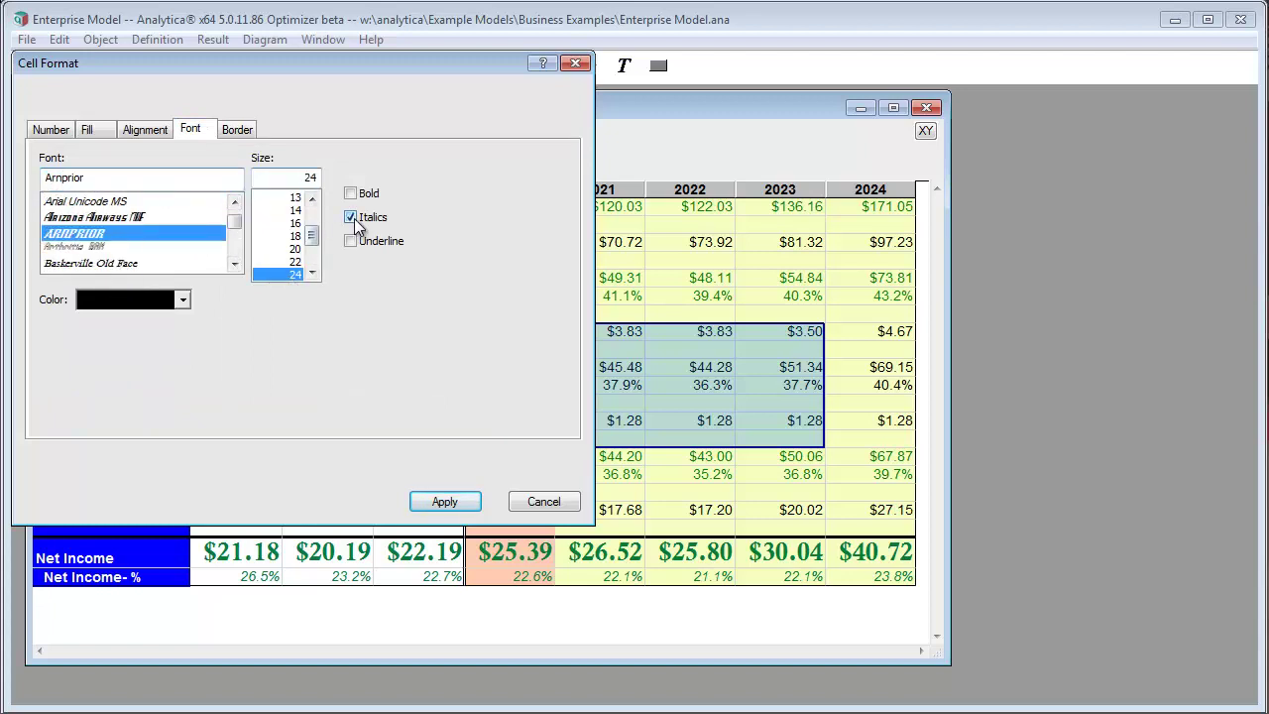
# Center the text horizontally and fill the cells bright green, then apply
pyautogui.click(144, 130)
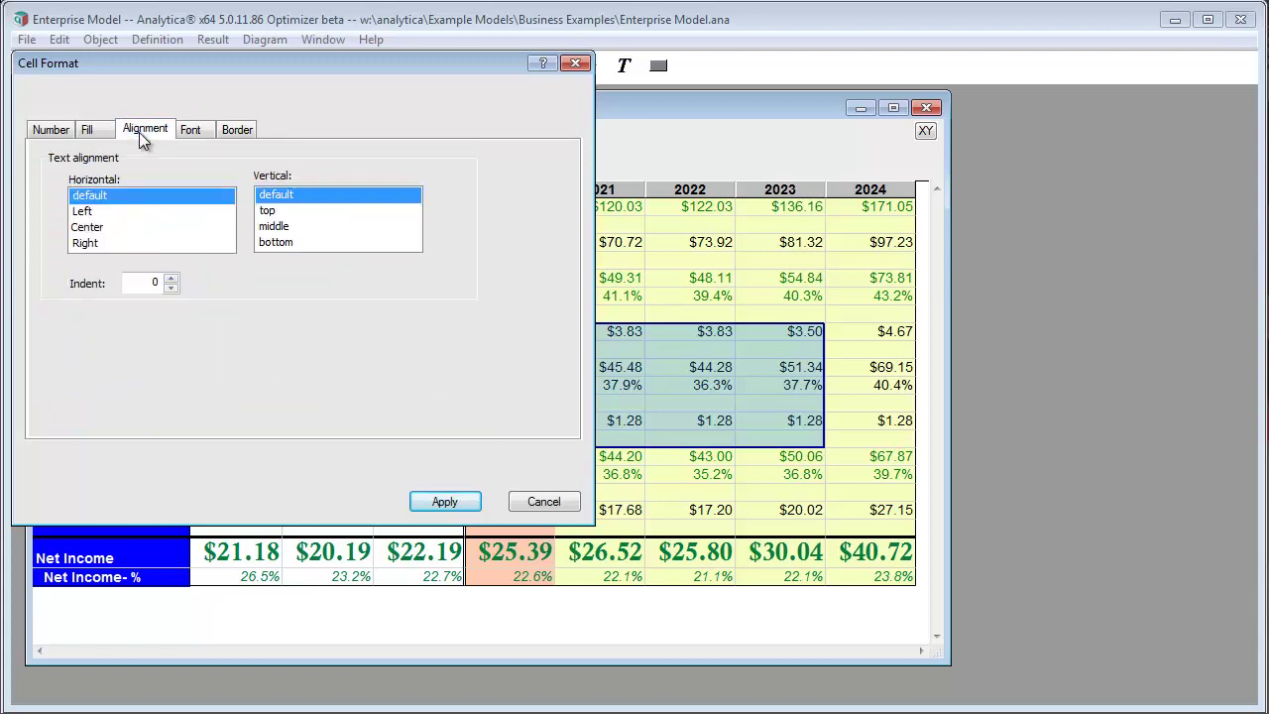
pyautogui.click(130, 226)
pyautogui.click(88, 130)
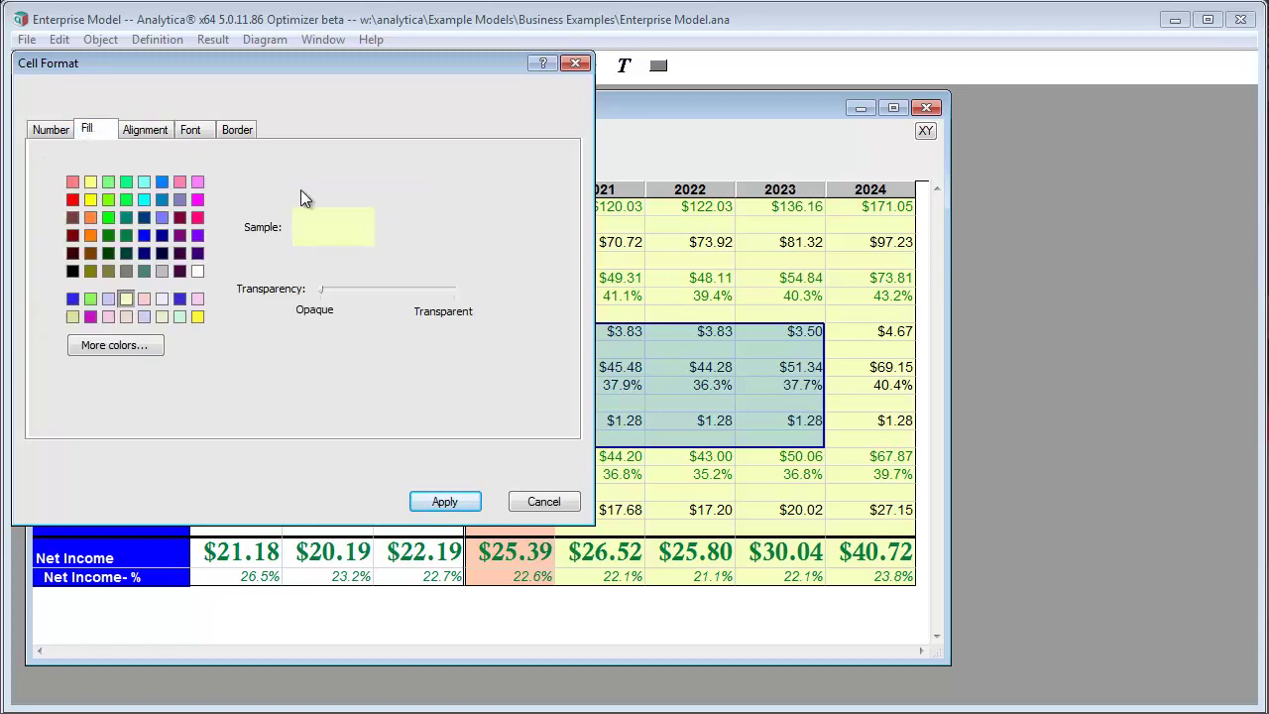
pyautogui.click(110, 199)
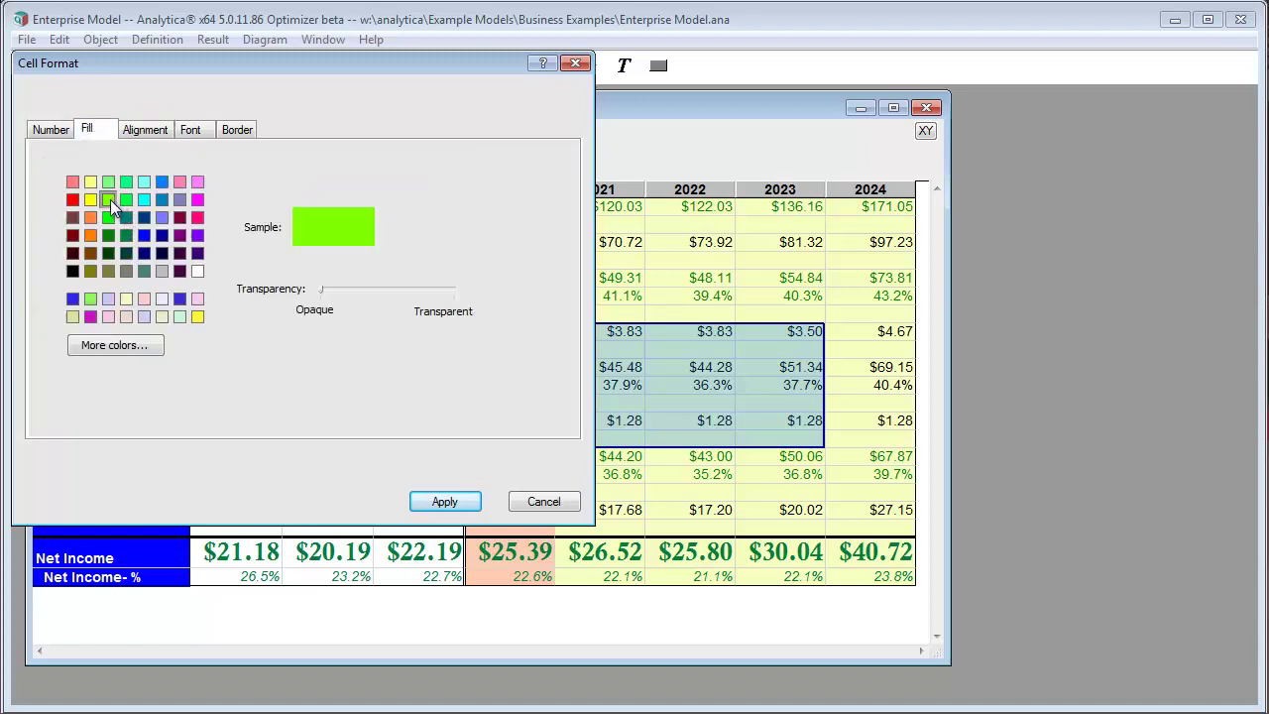
pyautogui.click(443, 502)
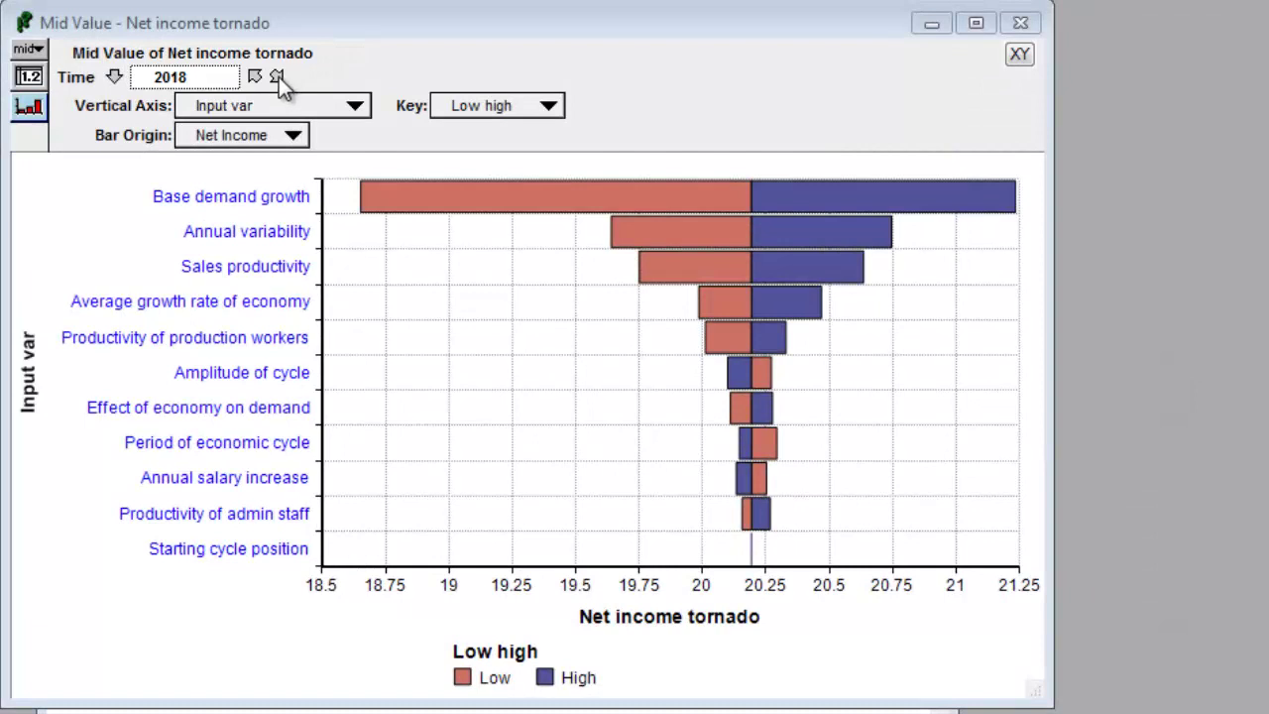
# Step the Net income tornado chart's year from 2019 up to 2023
pyautogui.click(278, 77)
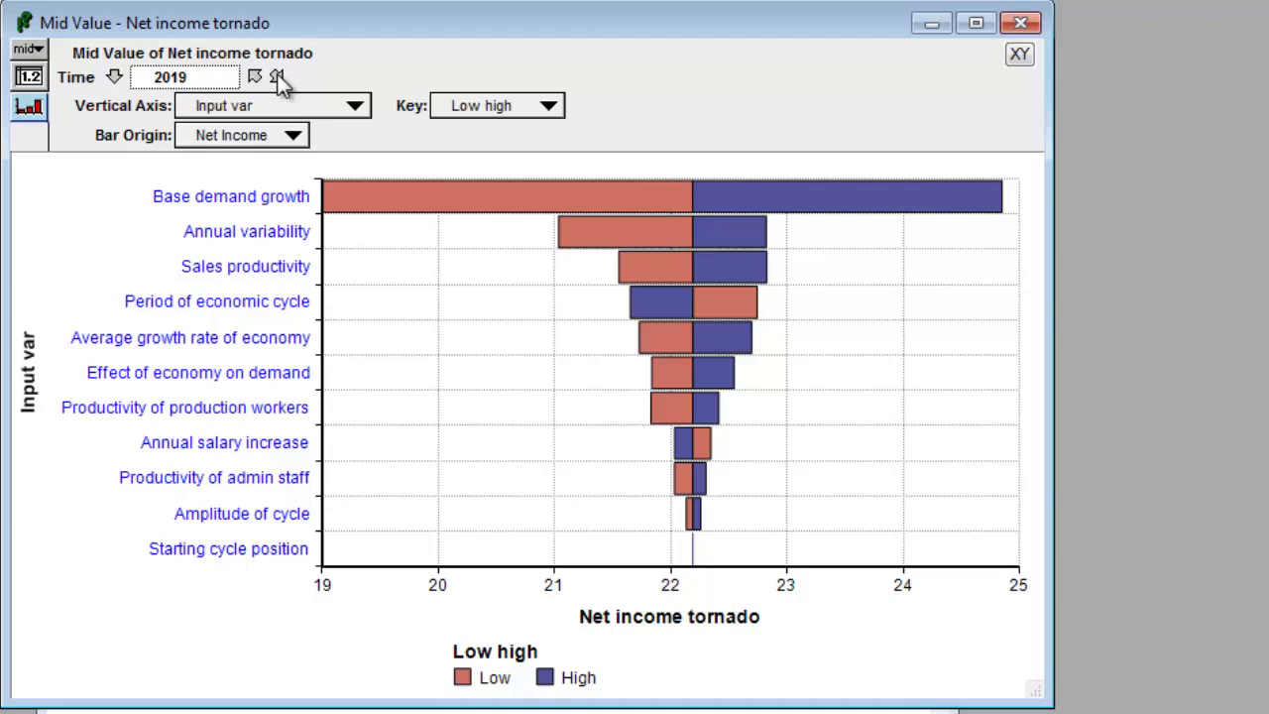
pyautogui.click(278, 78)
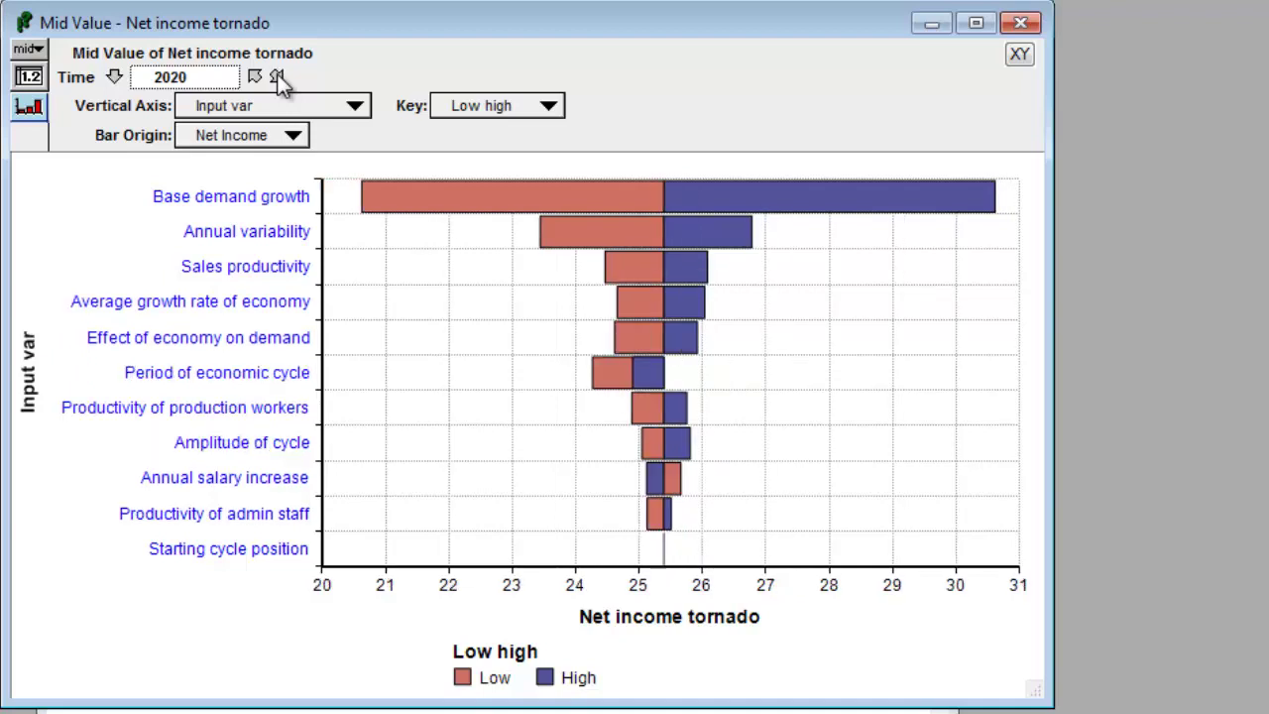
pyautogui.click(278, 77)
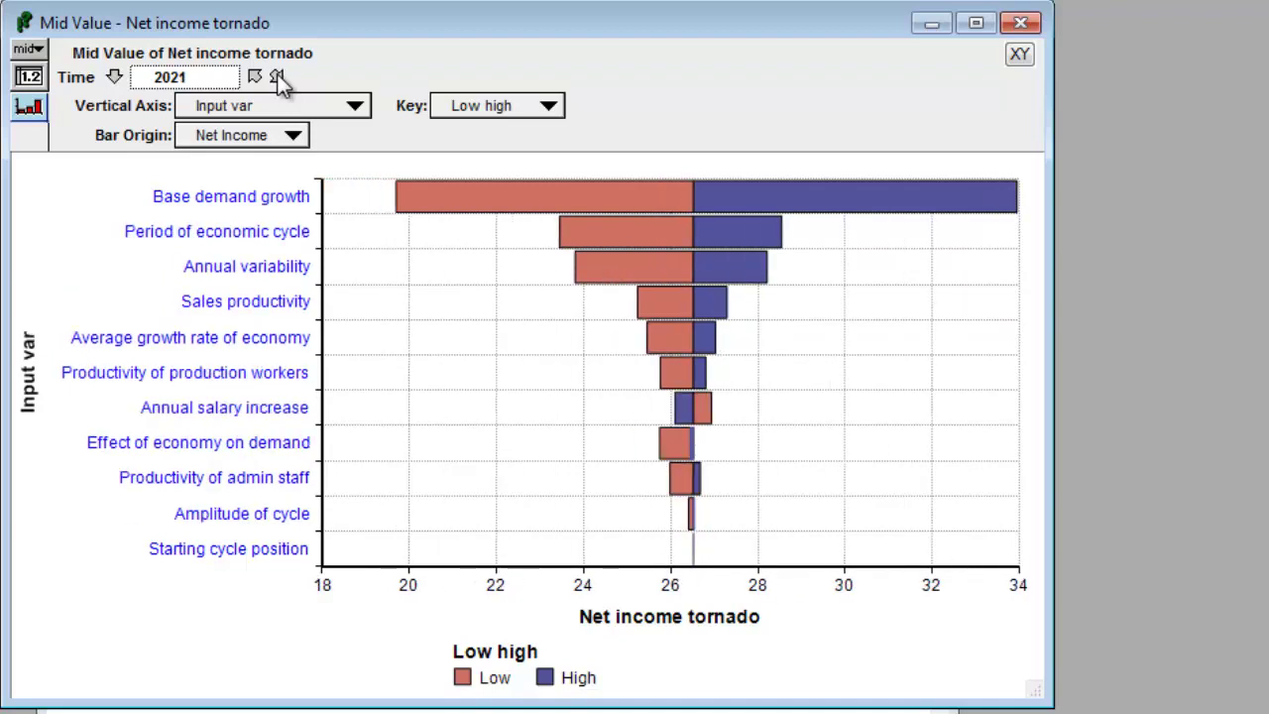
pyautogui.click(278, 77)
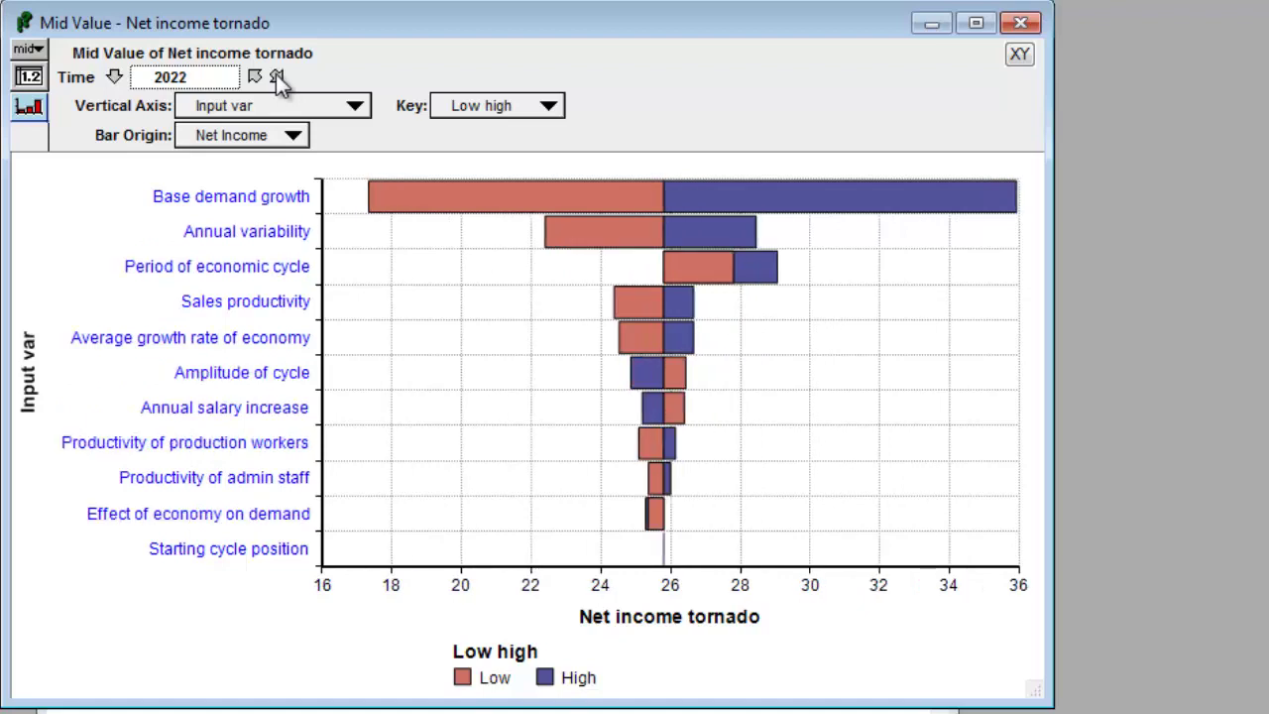
pyautogui.click(279, 78)
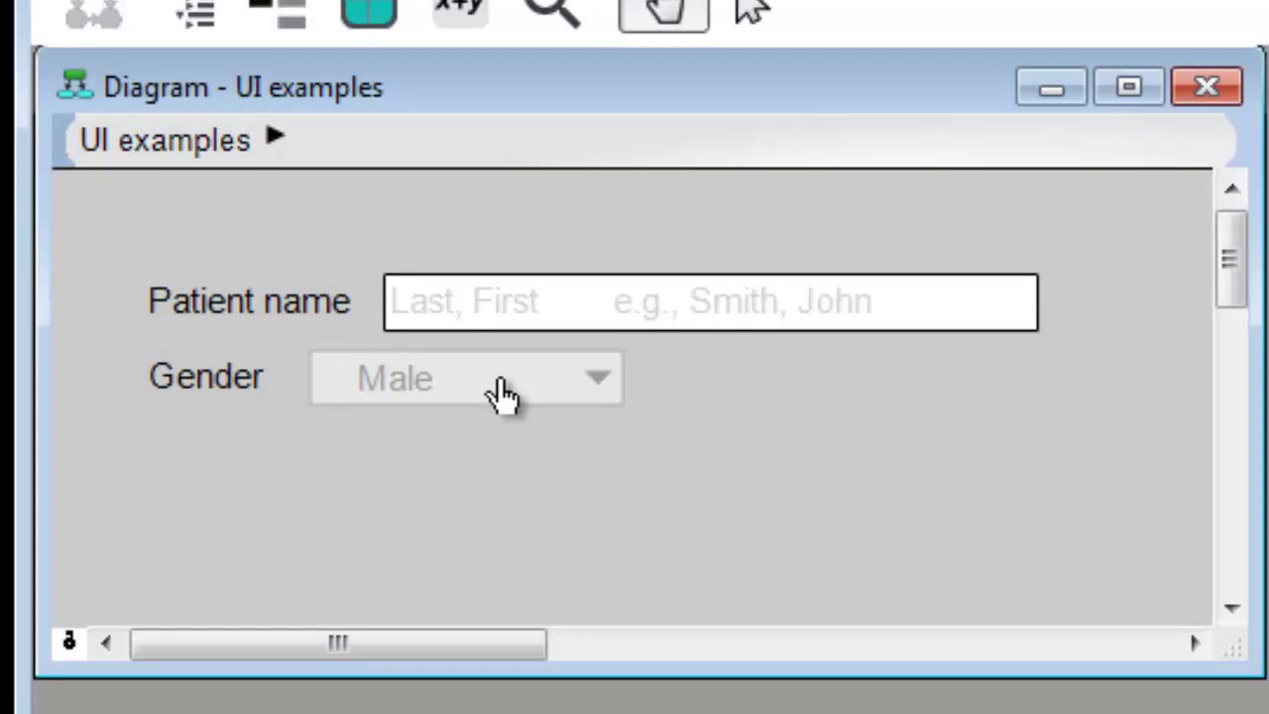
pyautogui.click(486, 311)
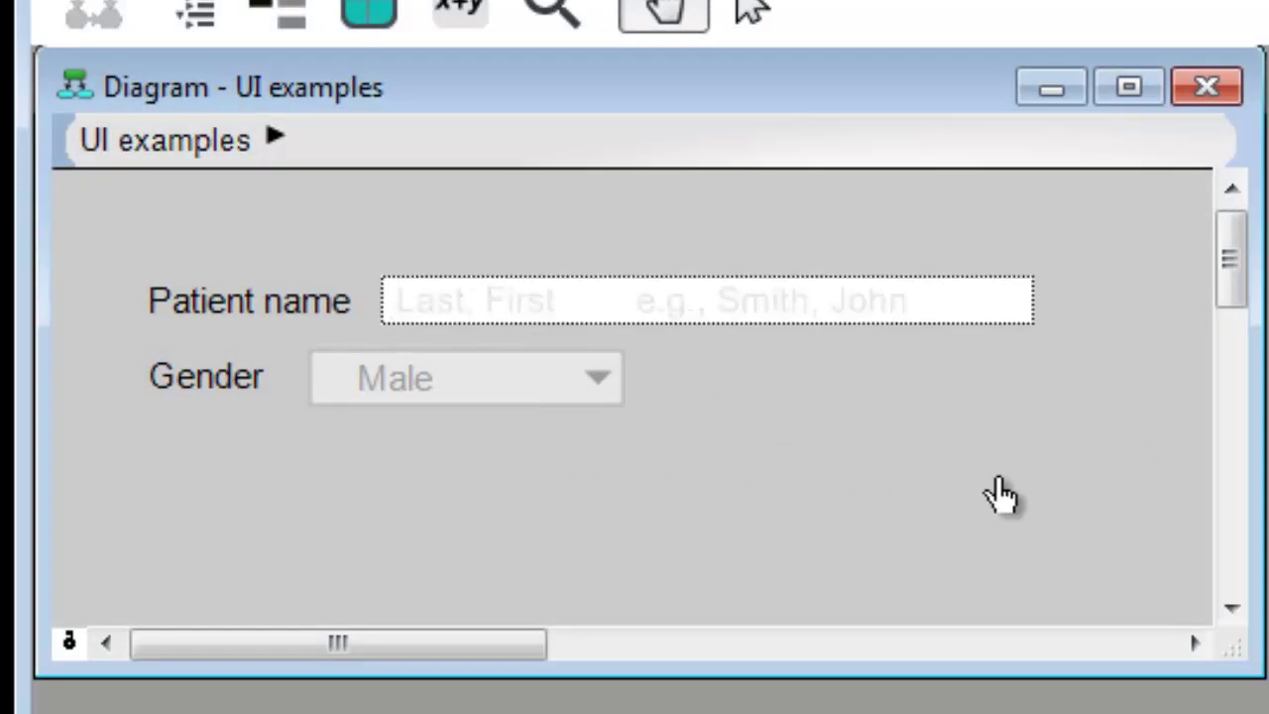
pyautogui.write('D')
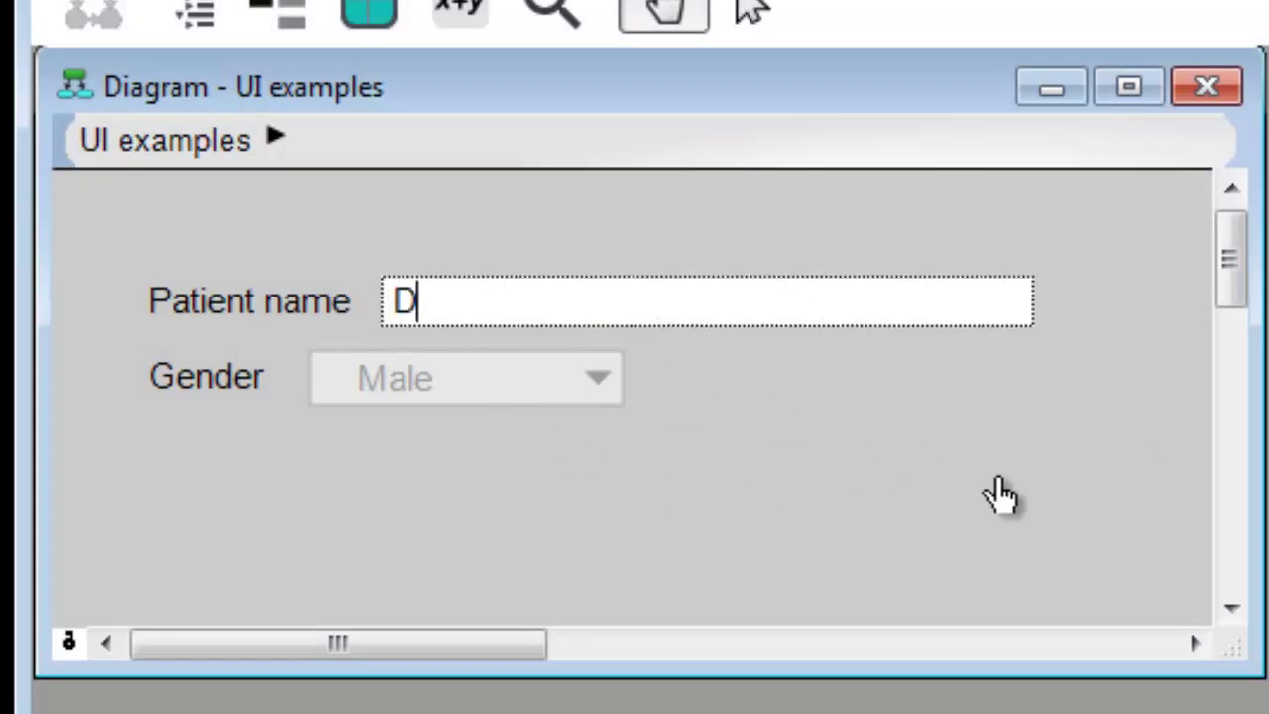
pyautogui.write('oe, John')
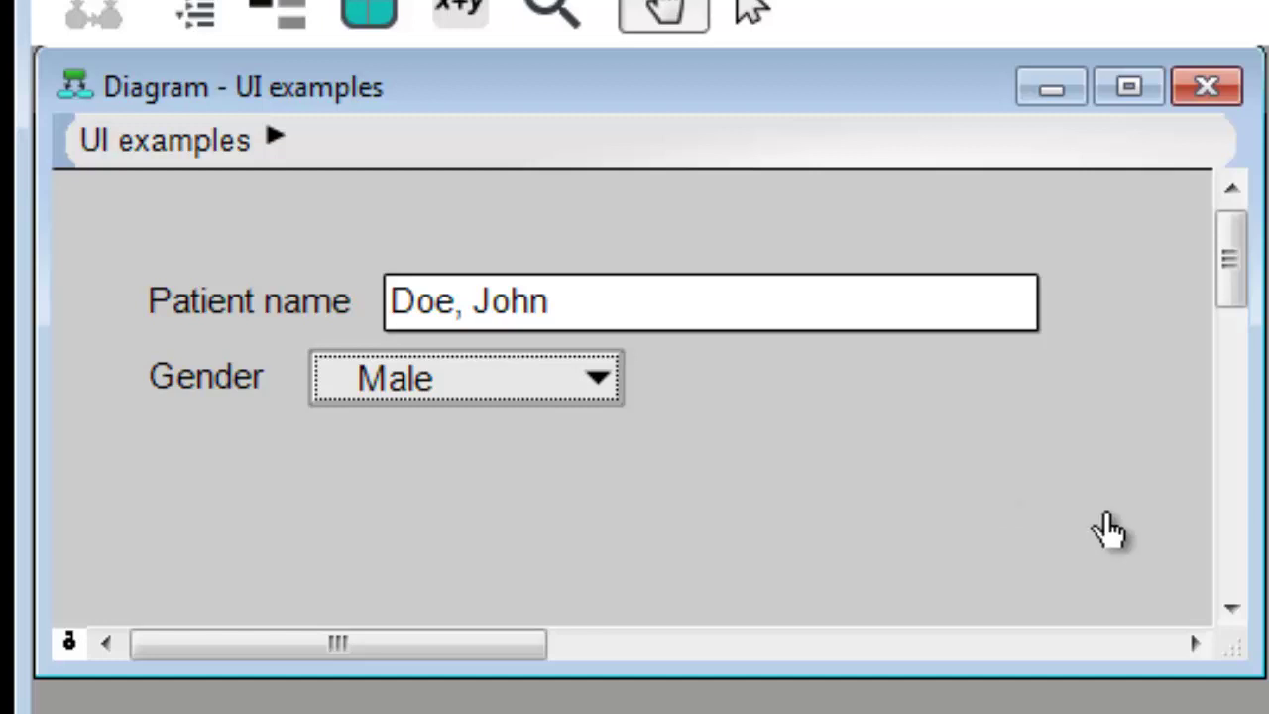
pyautogui.click(540, 386)
pyautogui.click(454, 376)
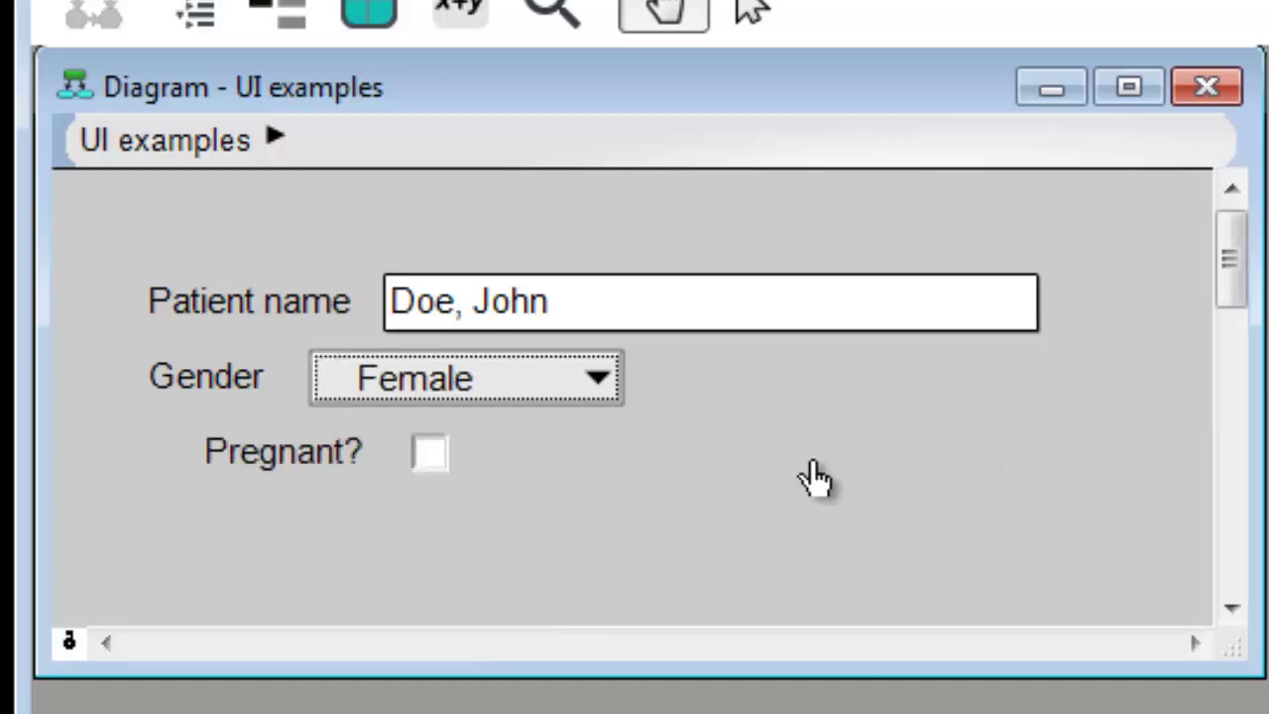
pyautogui.click(575, 388)
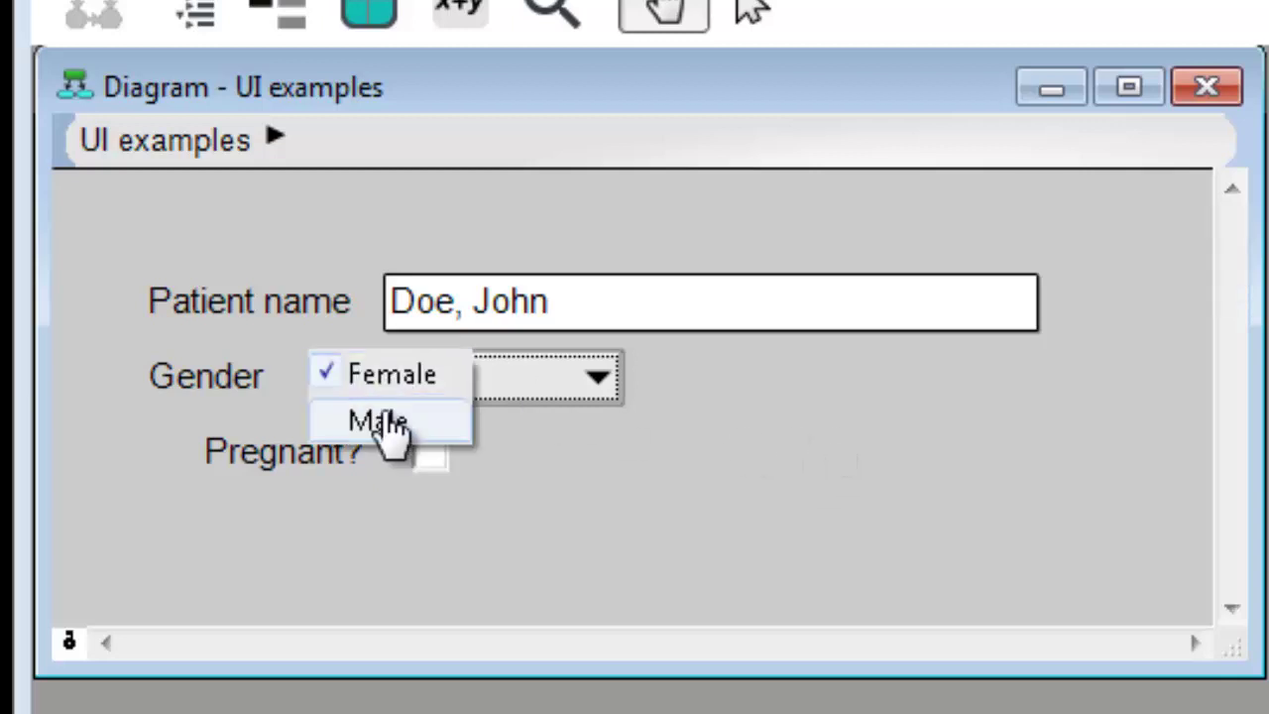
pyautogui.click(382, 424)
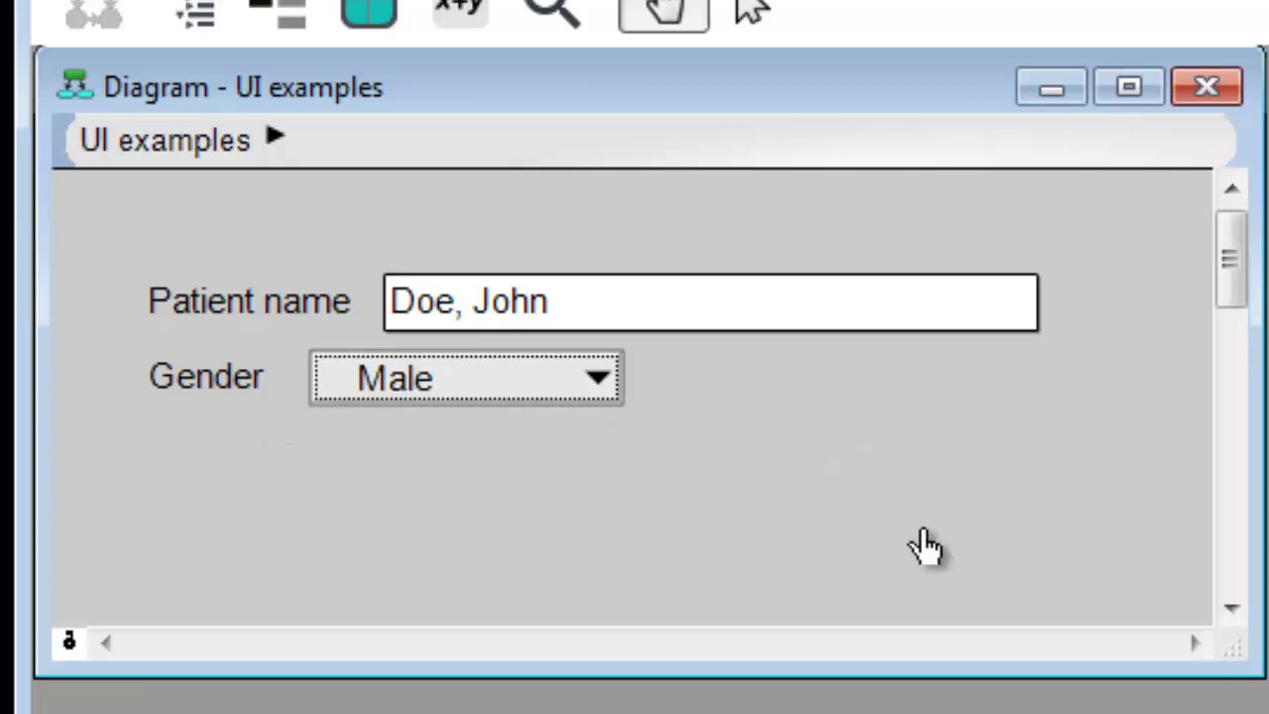
pyautogui.click(652, 302)
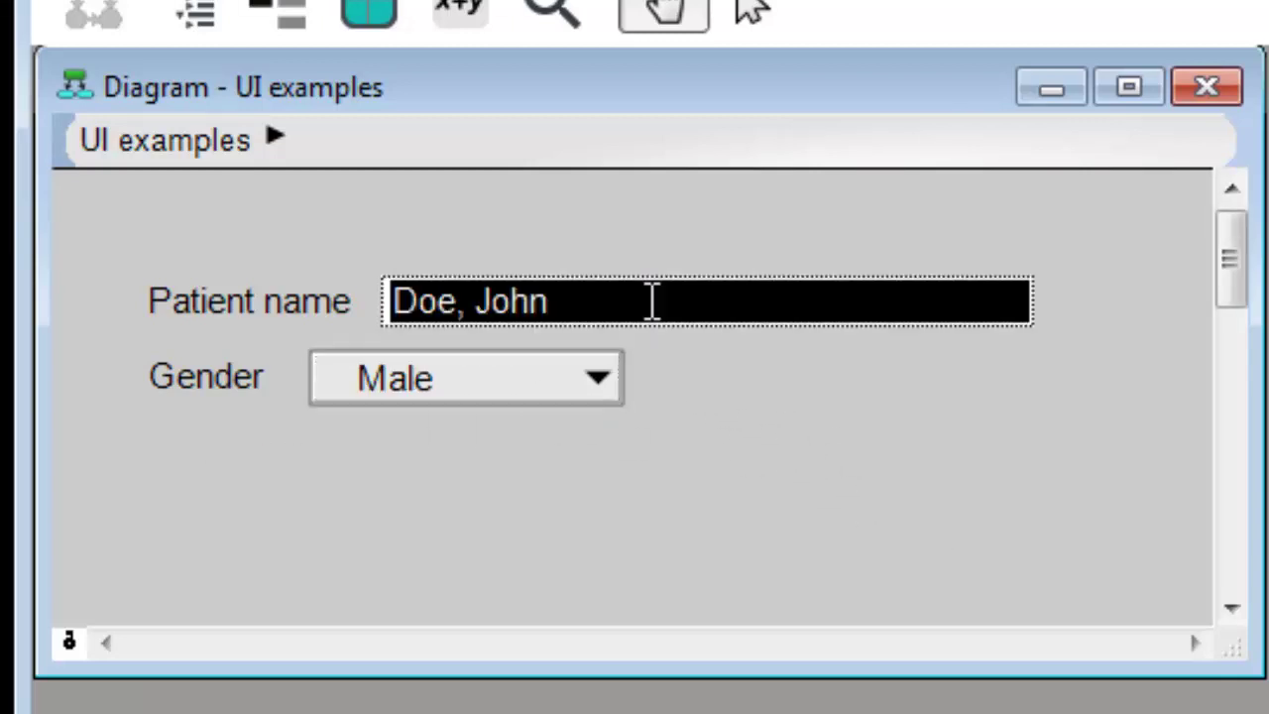
pyautogui.press('BackSpace')
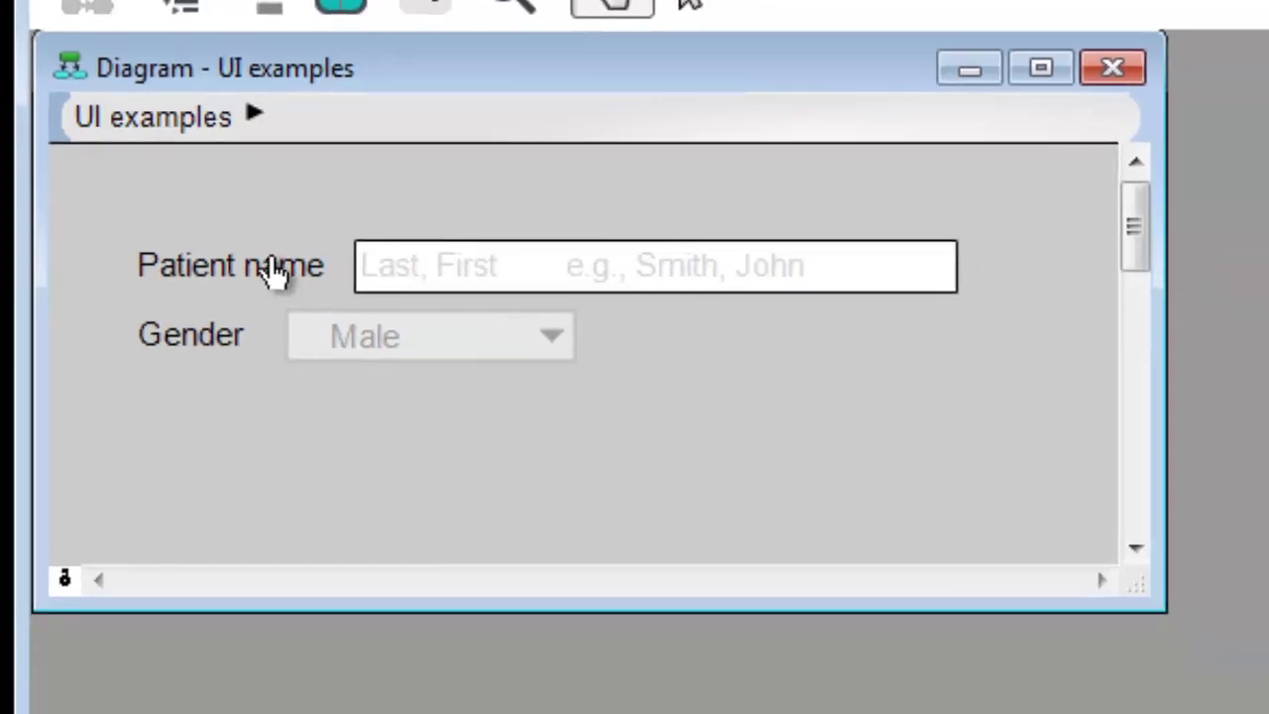
# Inspect Patient name's OnChange script, noting Gender and Pregnant, then the Gender input's script
pyautogui.click(297, 307)
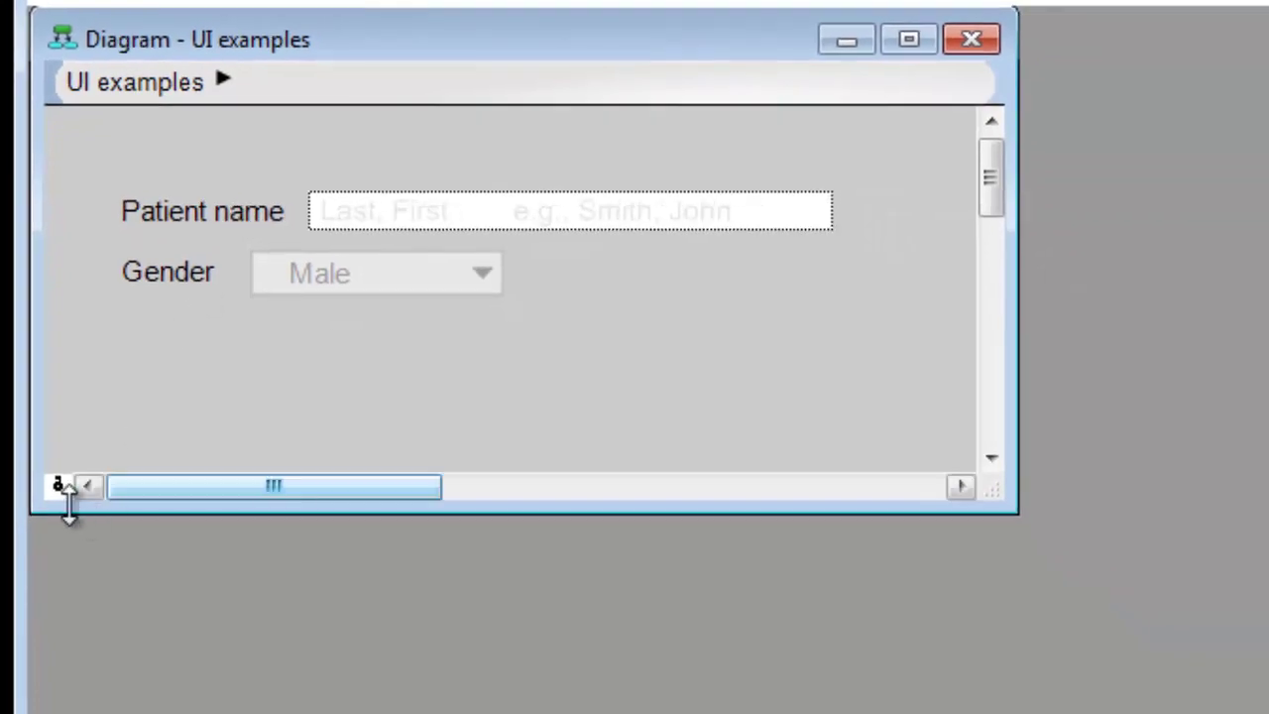
pyautogui.click(57, 488)
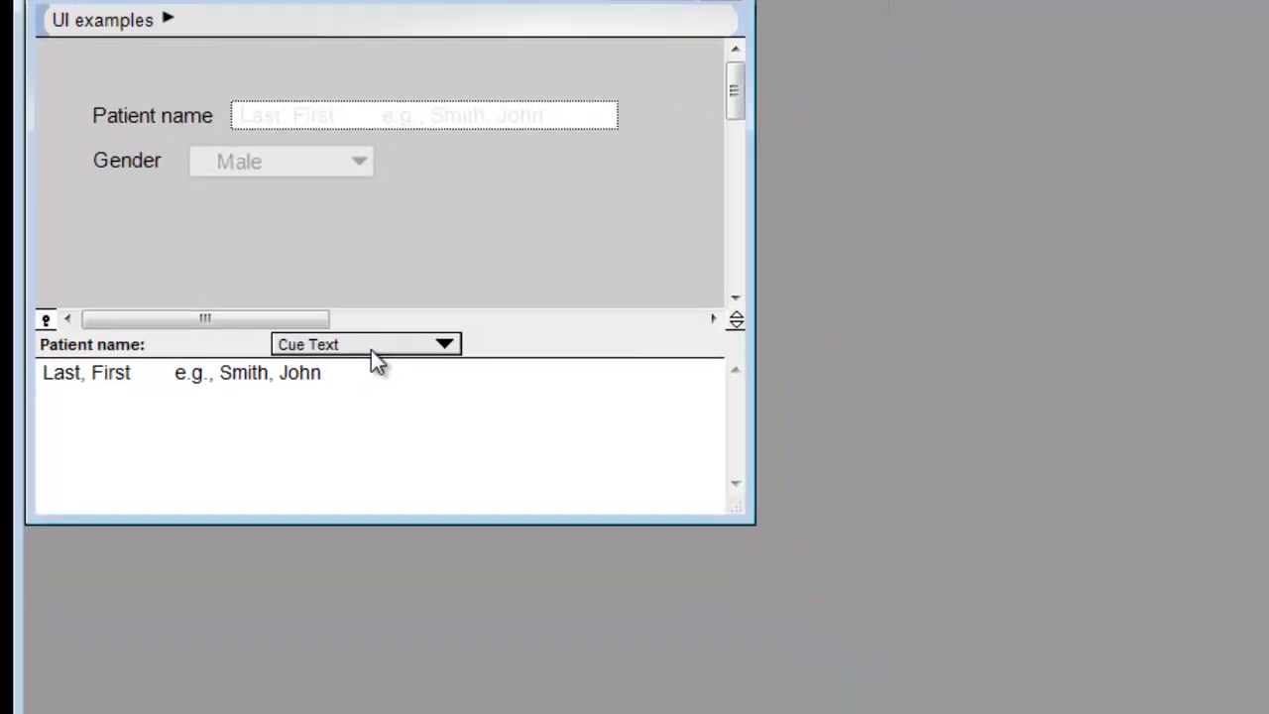
pyautogui.click(498, 523)
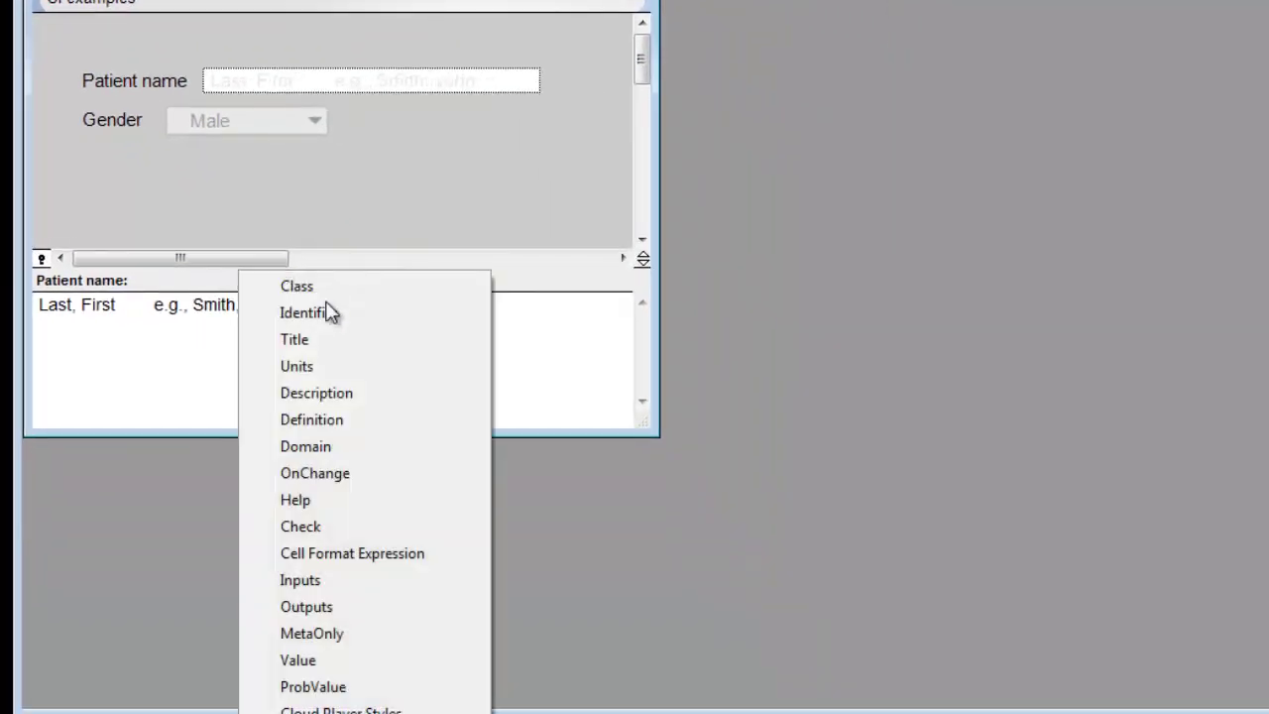
pyautogui.click(315, 473)
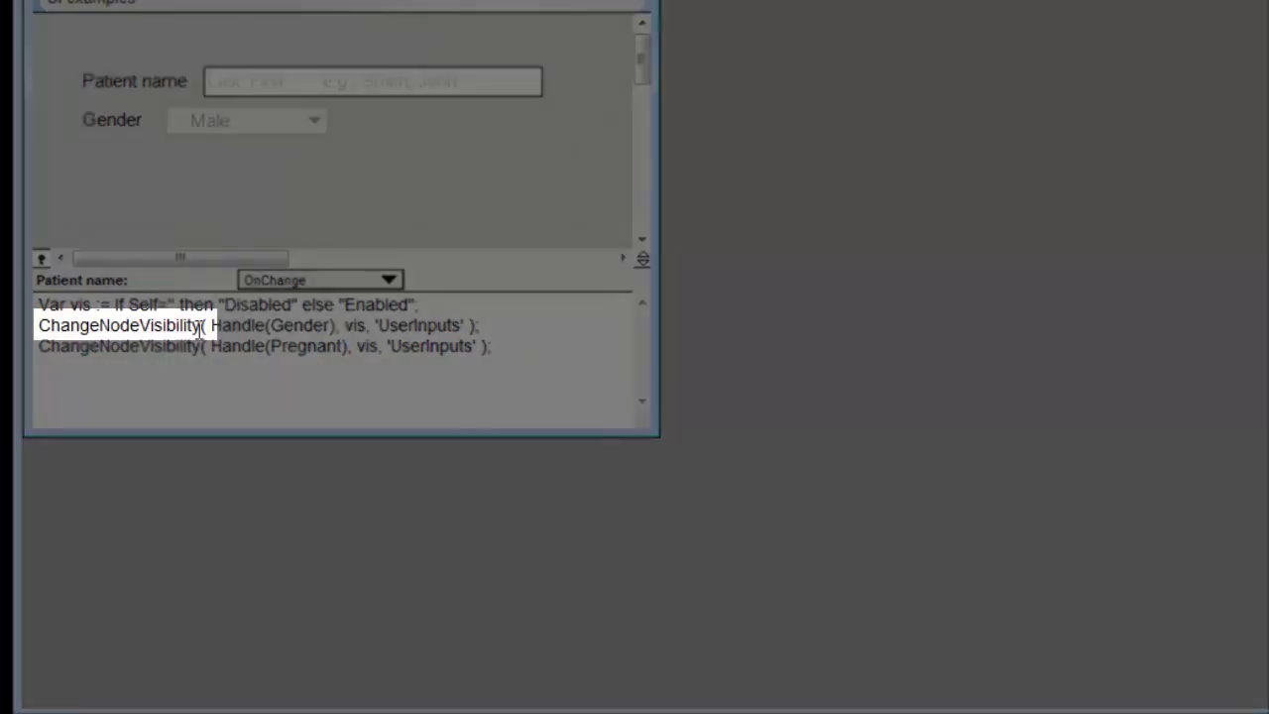
pyautogui.doubleClick(290, 327)
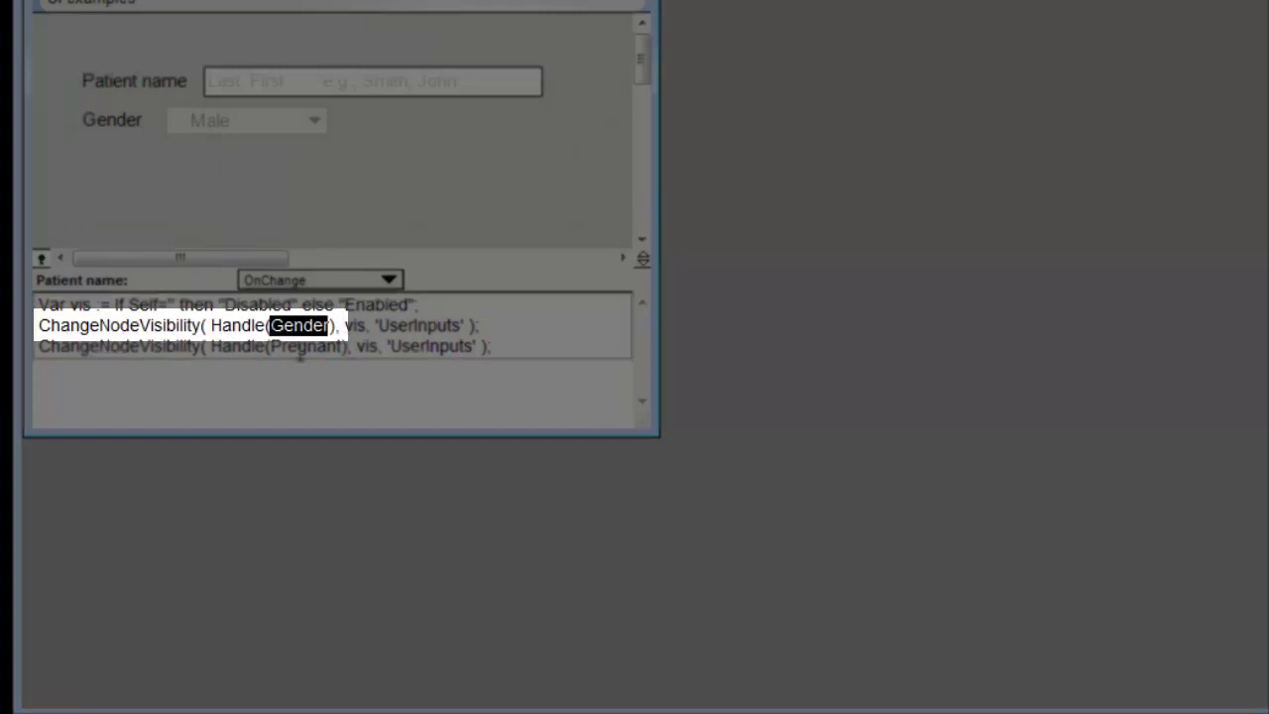
pyautogui.doubleClick(298, 346)
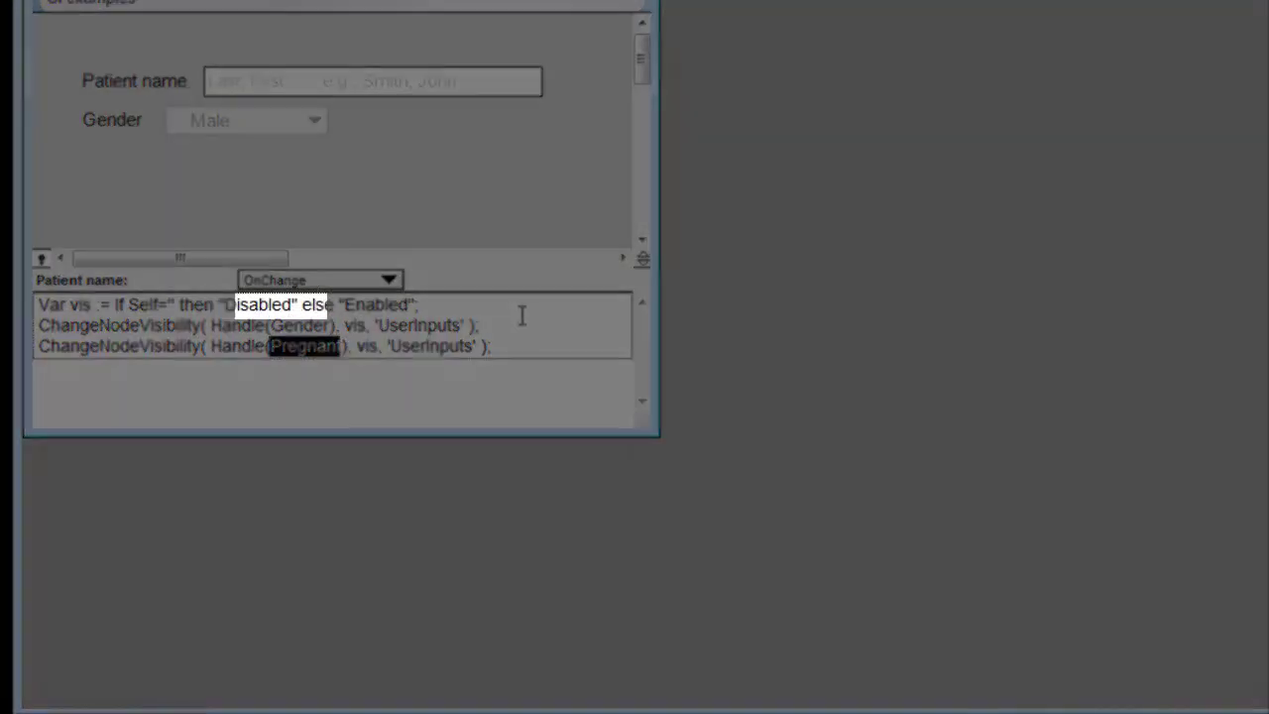
pyautogui.click(566, 351)
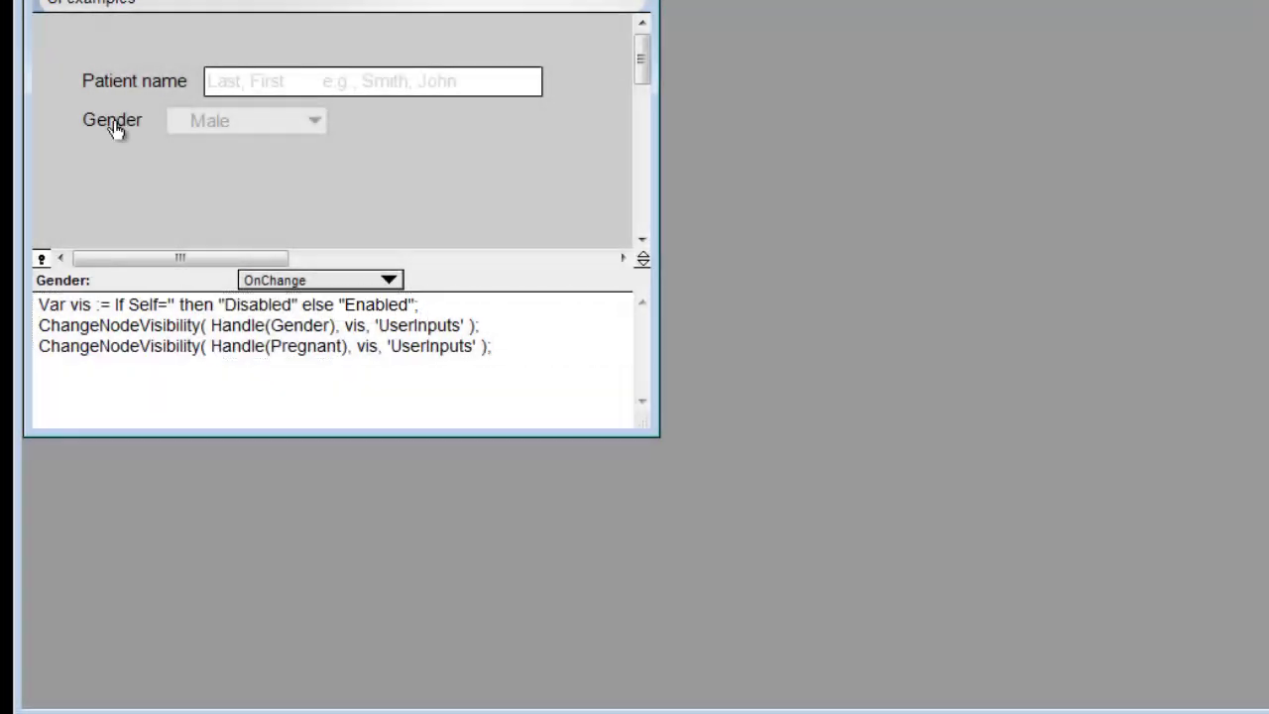
pyautogui.click(116, 129)
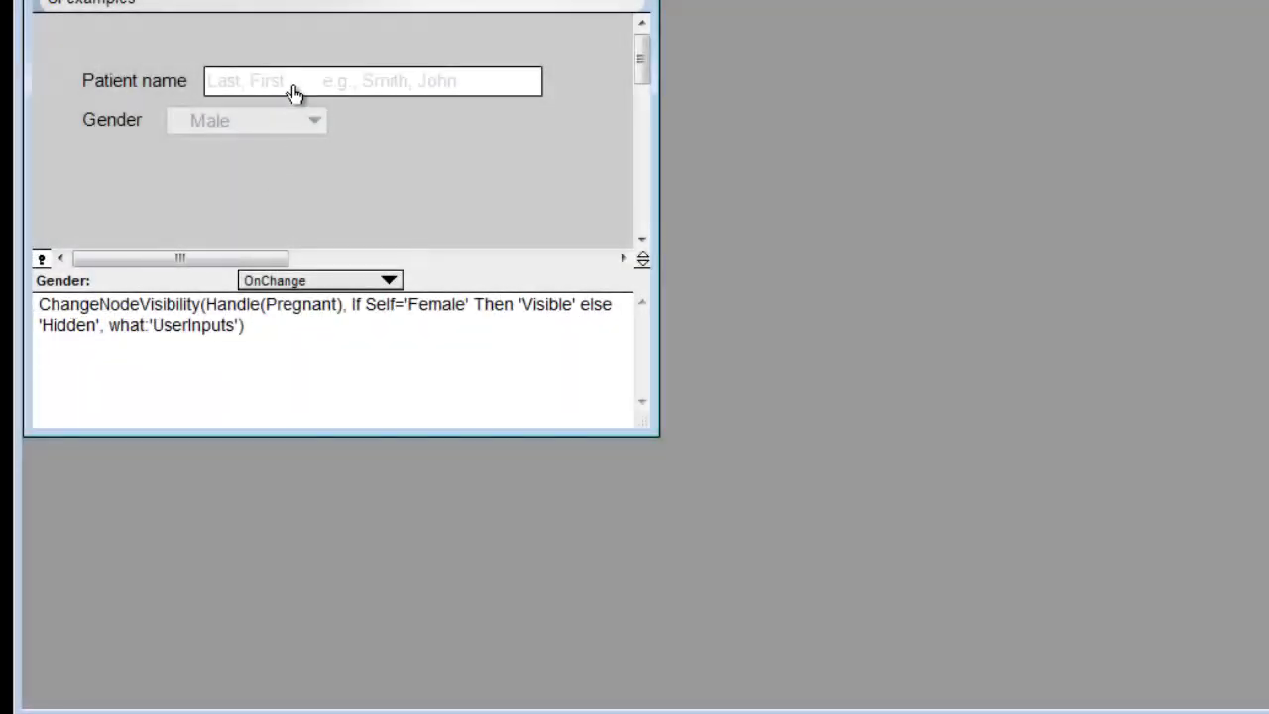
# Enter 'Gender' in Patient name, enabling the Gender choice
pyautogui.click(294, 87)
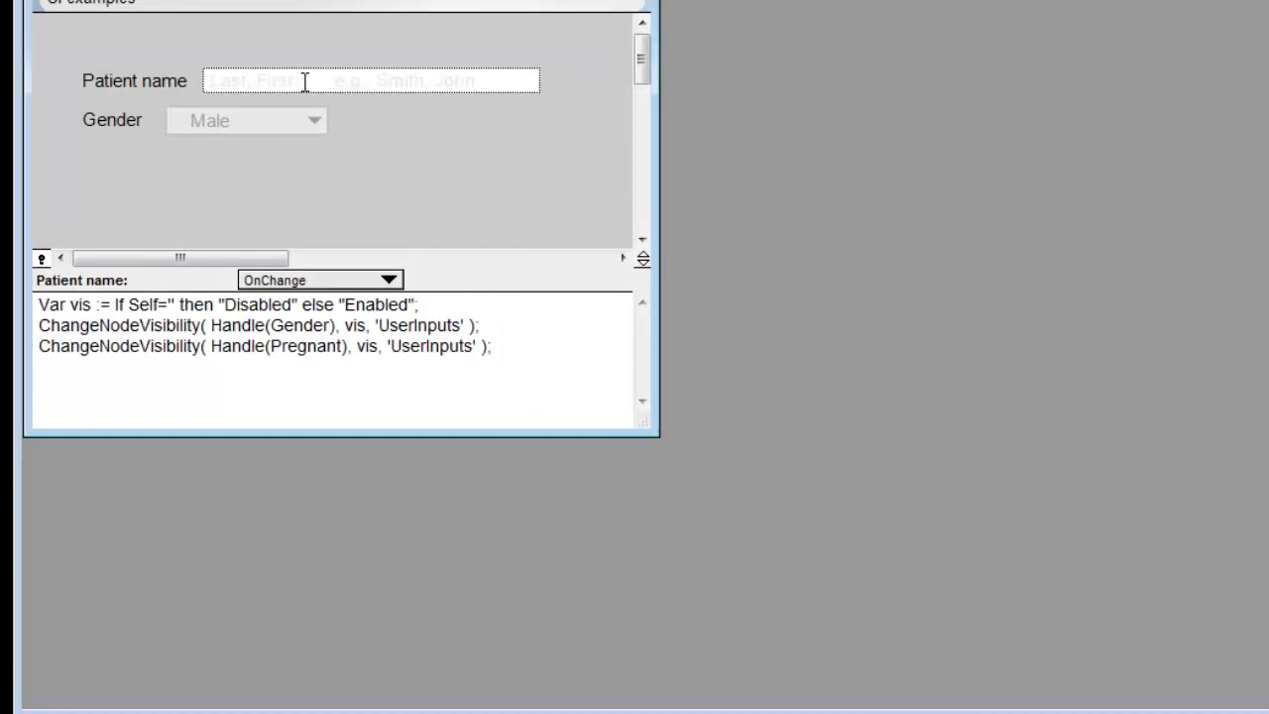
pyautogui.write('Ge')
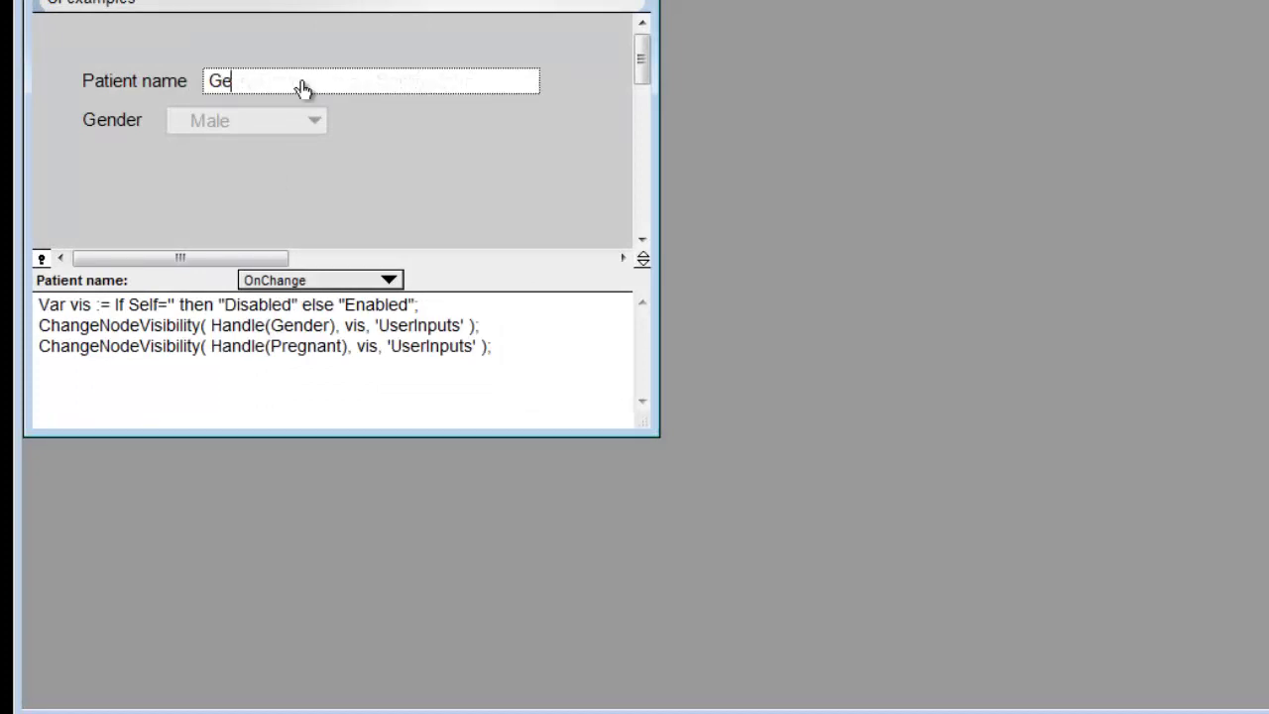
pyautogui.write('nder')
pyautogui.press('Tab')
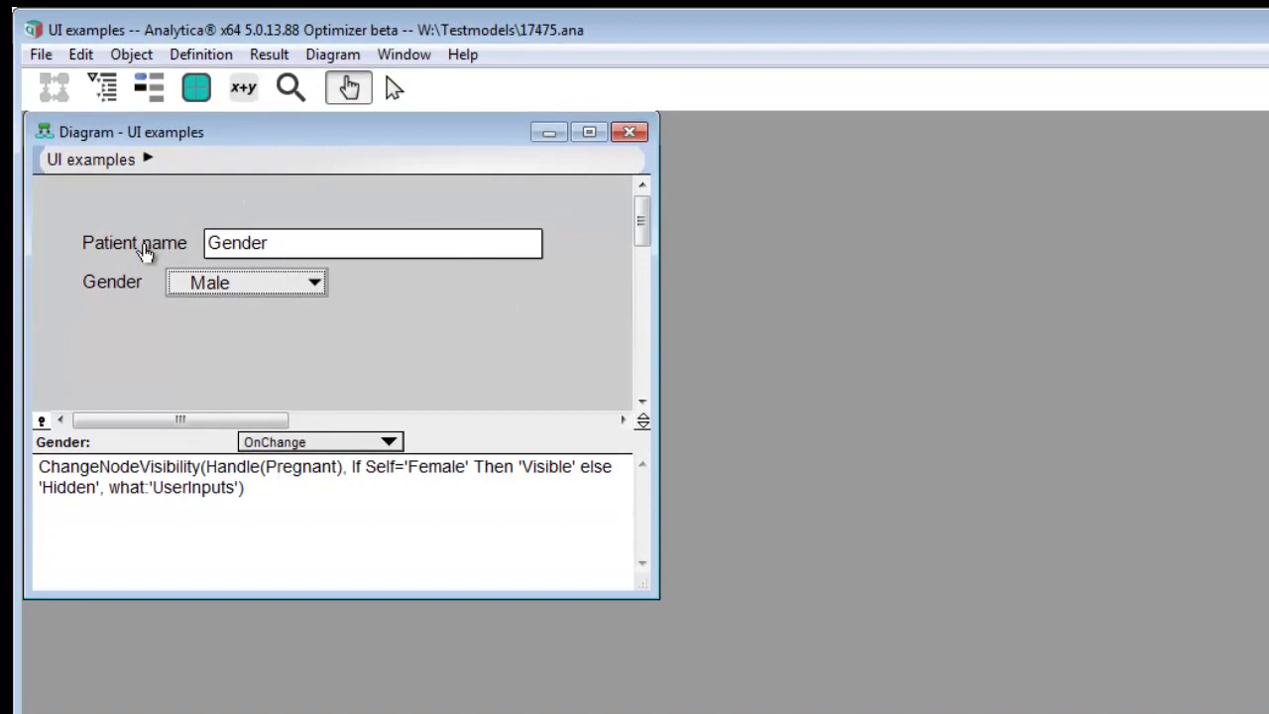
# View Patient name's computed value, display its Definition attribute, and switch the diagram to edit mode
pyautogui.hotkey('shift', 'Tab')
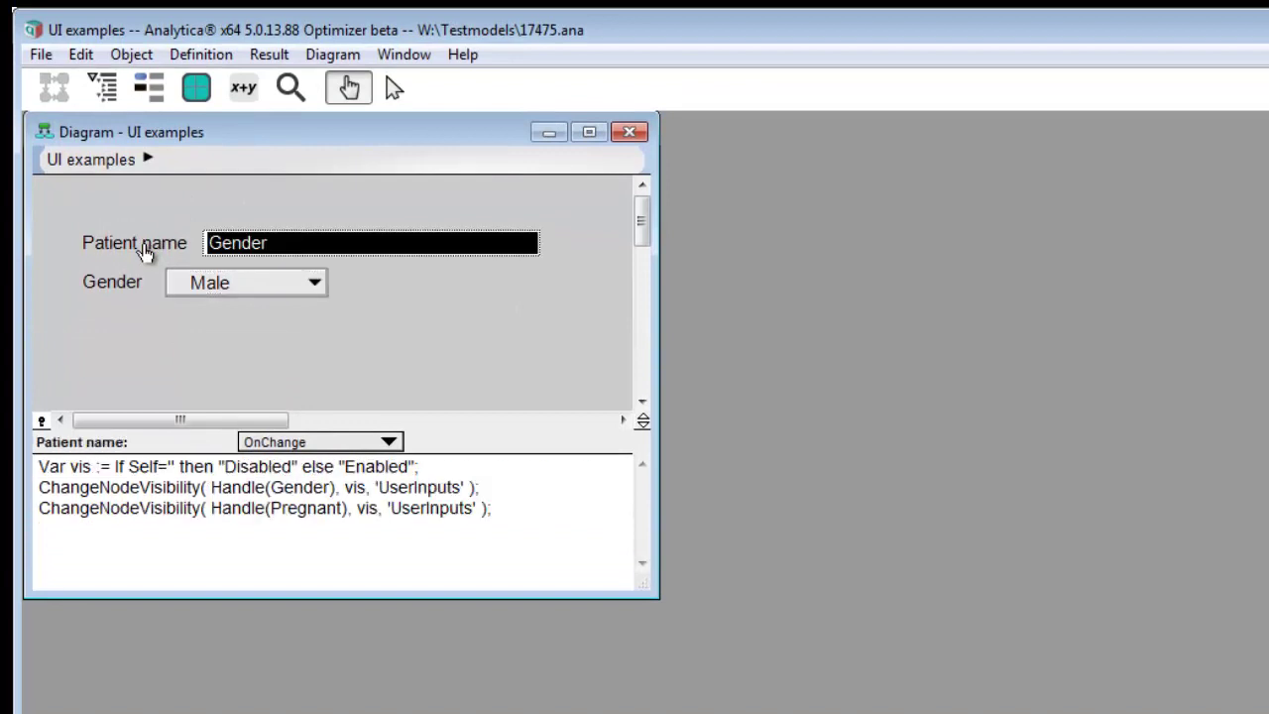
pyautogui.click(196, 88)
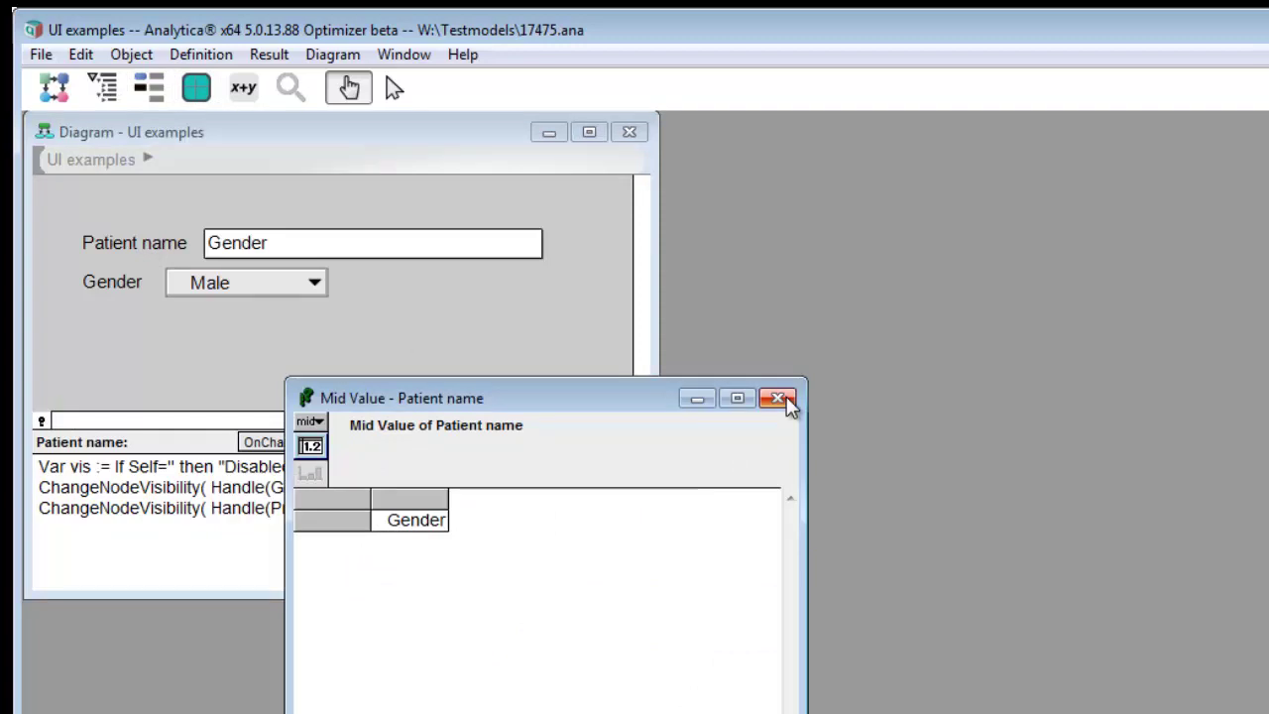
pyautogui.click(778, 398)
pyautogui.click(310, 444)
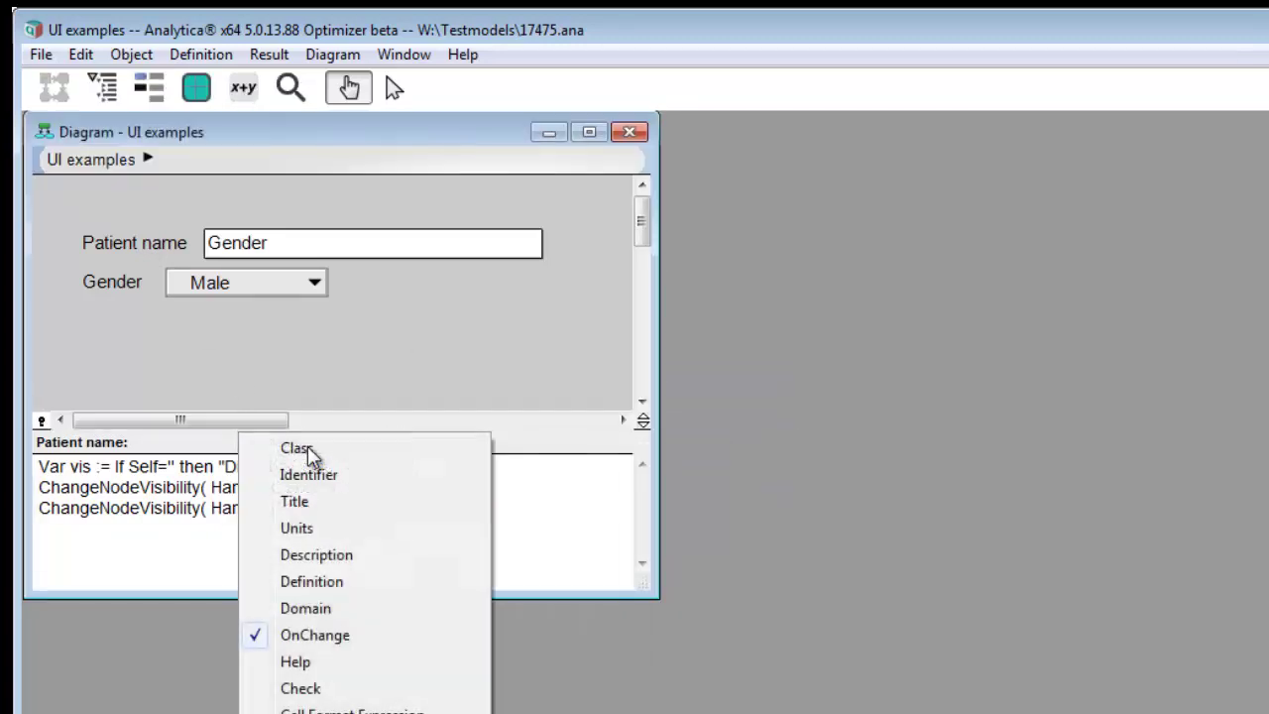
pyautogui.click(326, 582)
pyautogui.hotkey('ctrl', 'e')
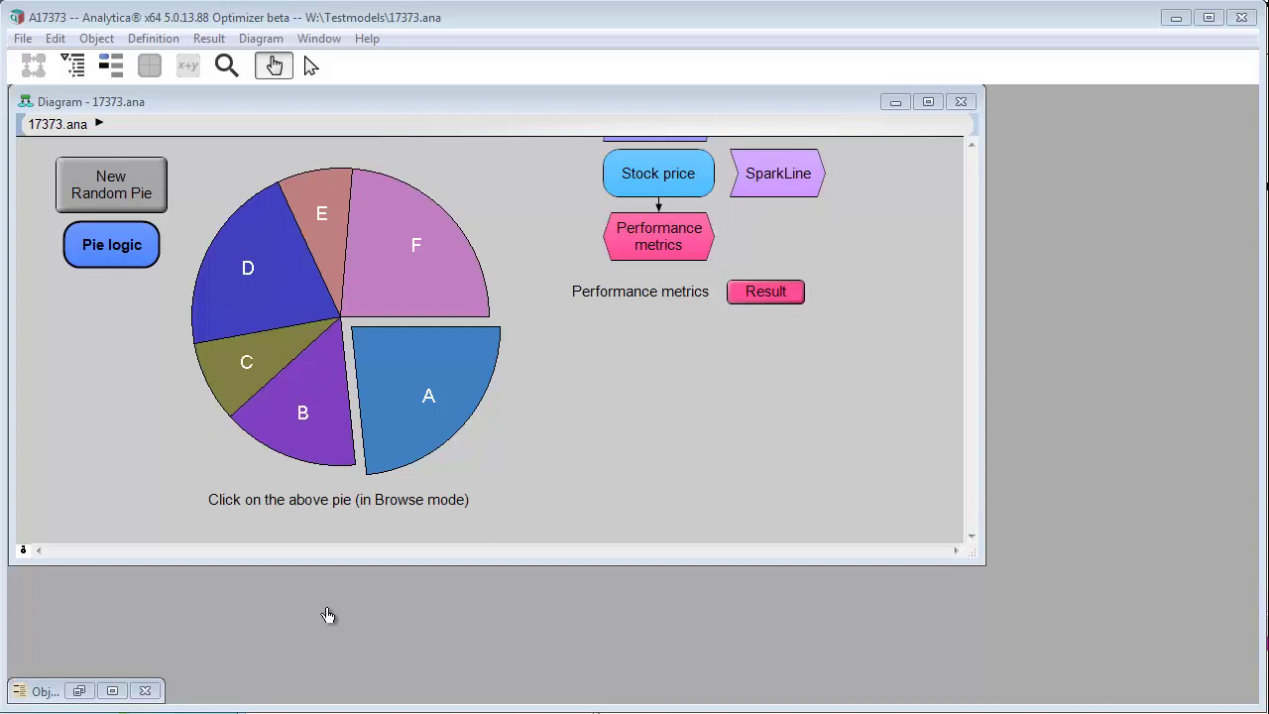
# Pop slices B, C, and D out of the pie picture
pyautogui.click(324, 411)
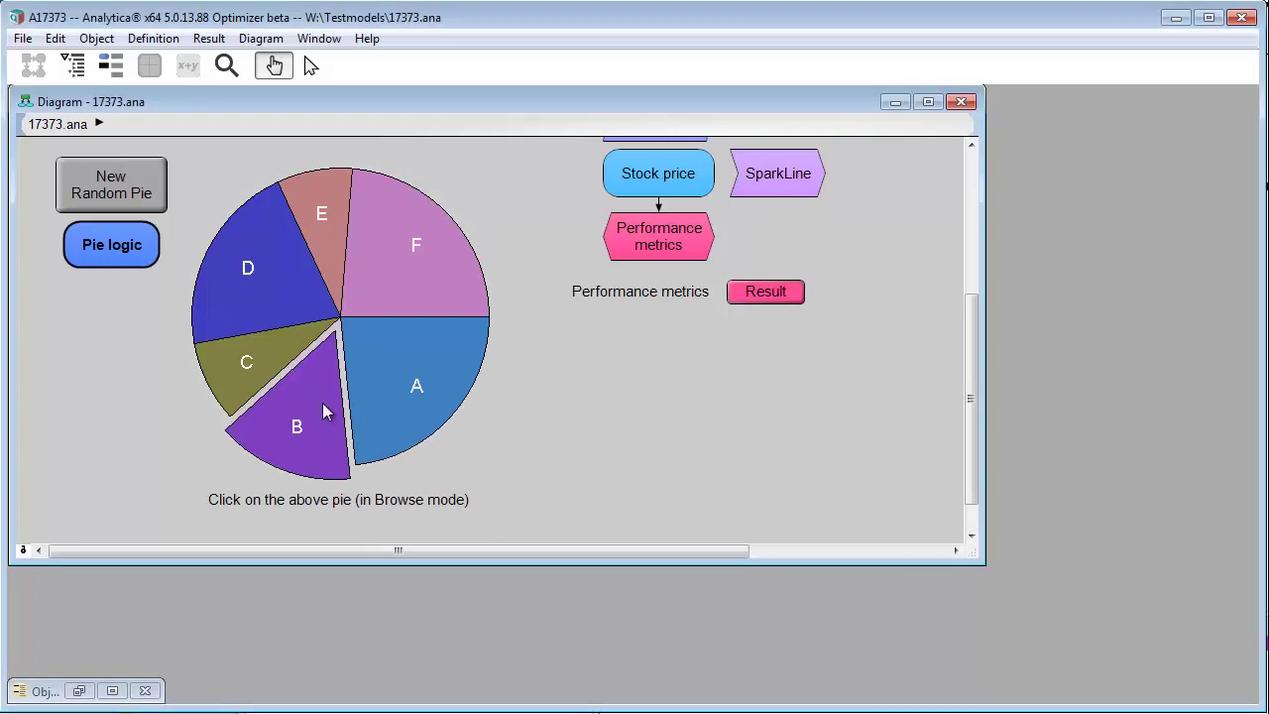
pyautogui.click(276, 350)
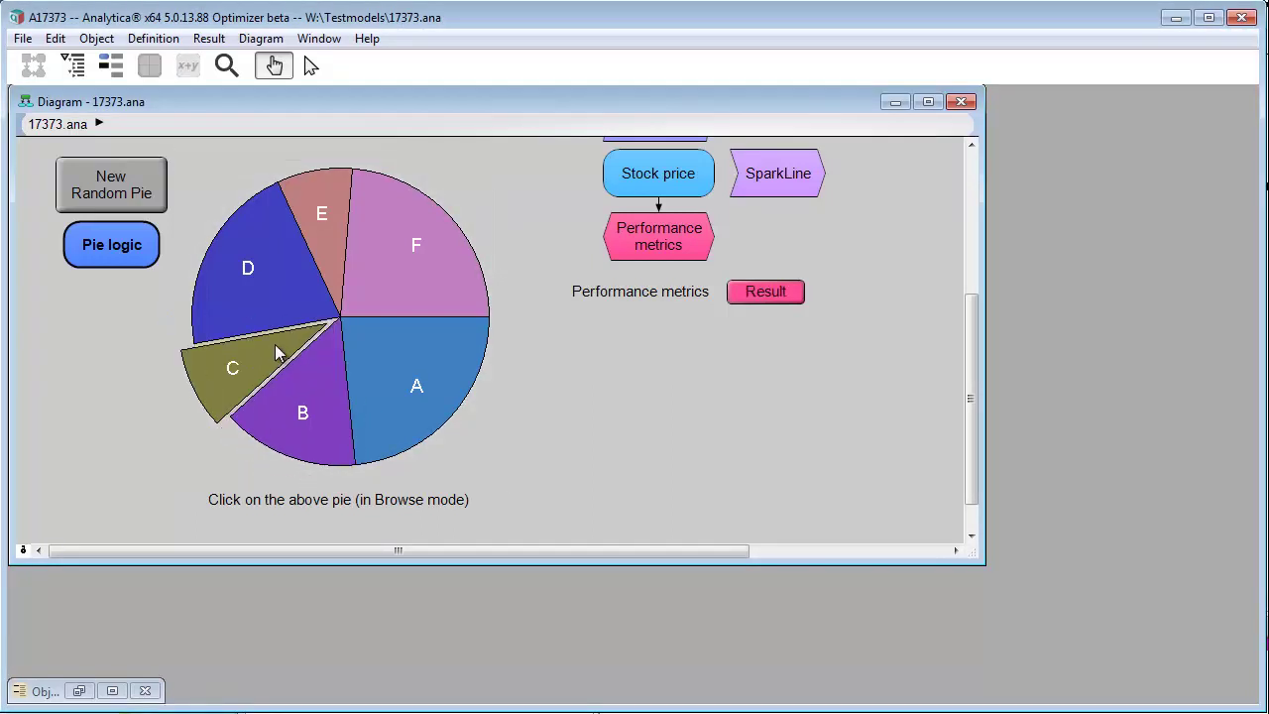
pyautogui.click(277, 286)
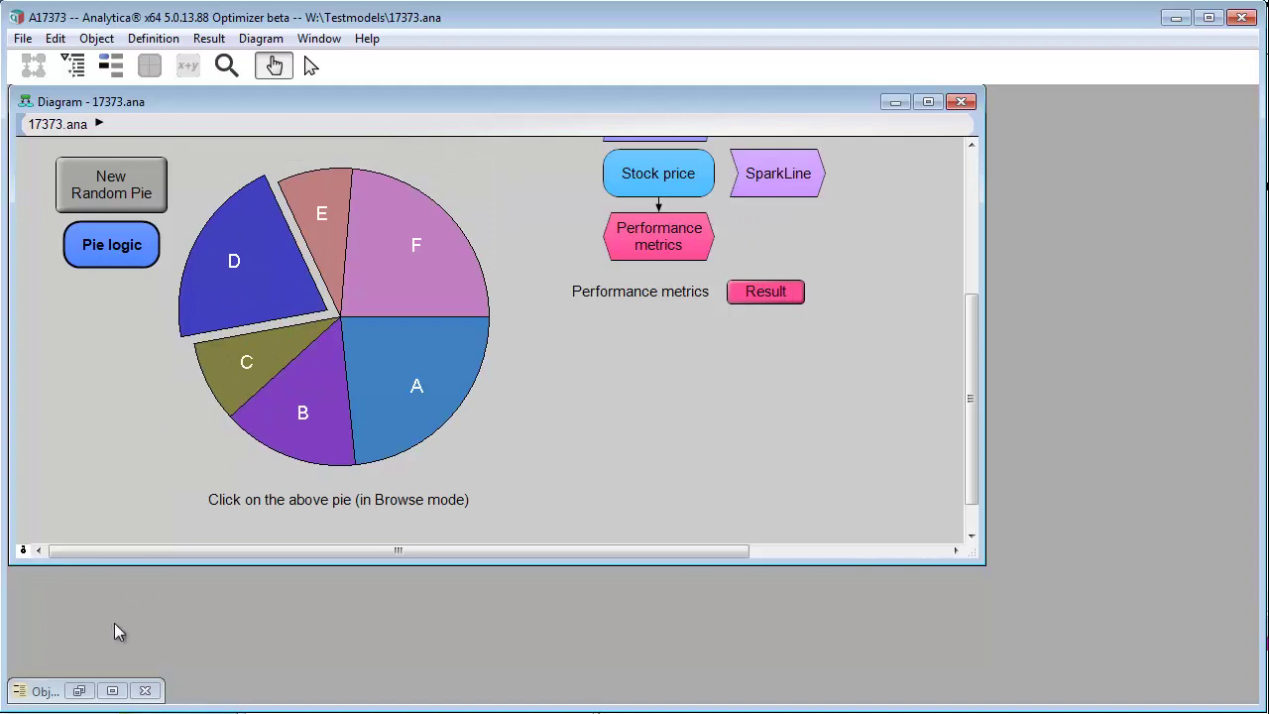
# Restore and hide the Pie definition window, then view and close the Performance metrics table
pyautogui.click(80, 691)
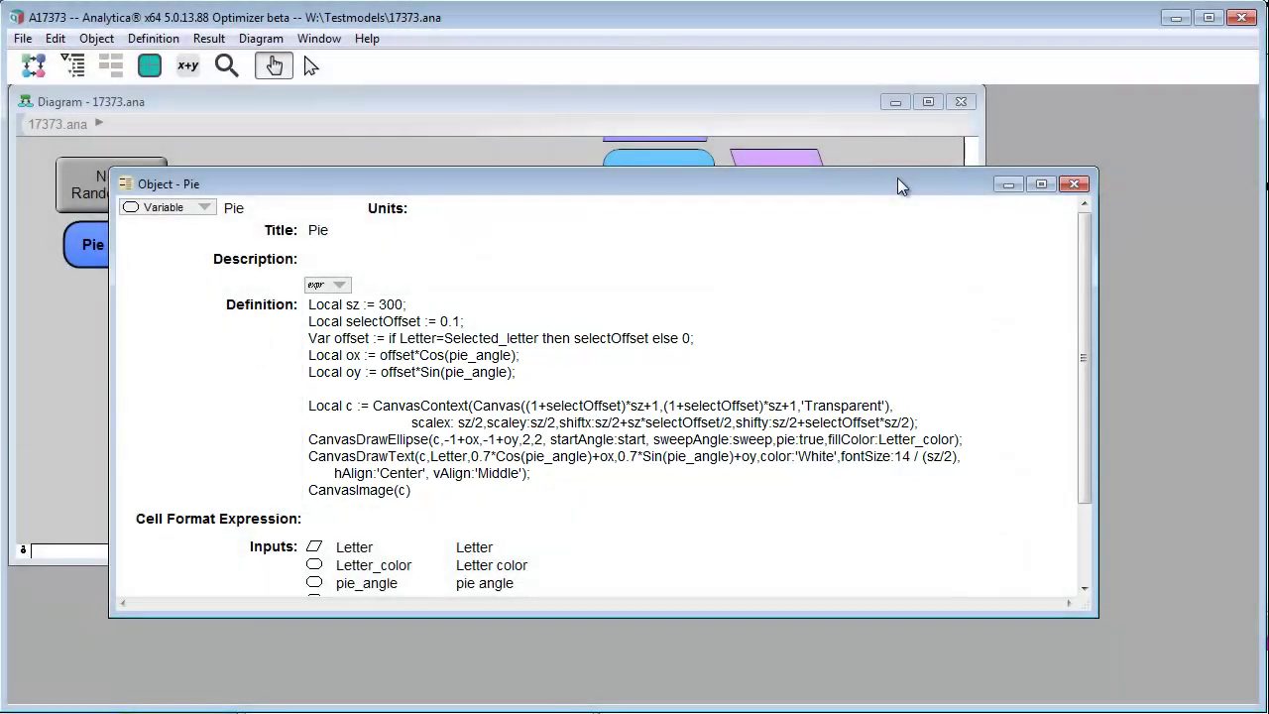
pyautogui.click(1007, 184)
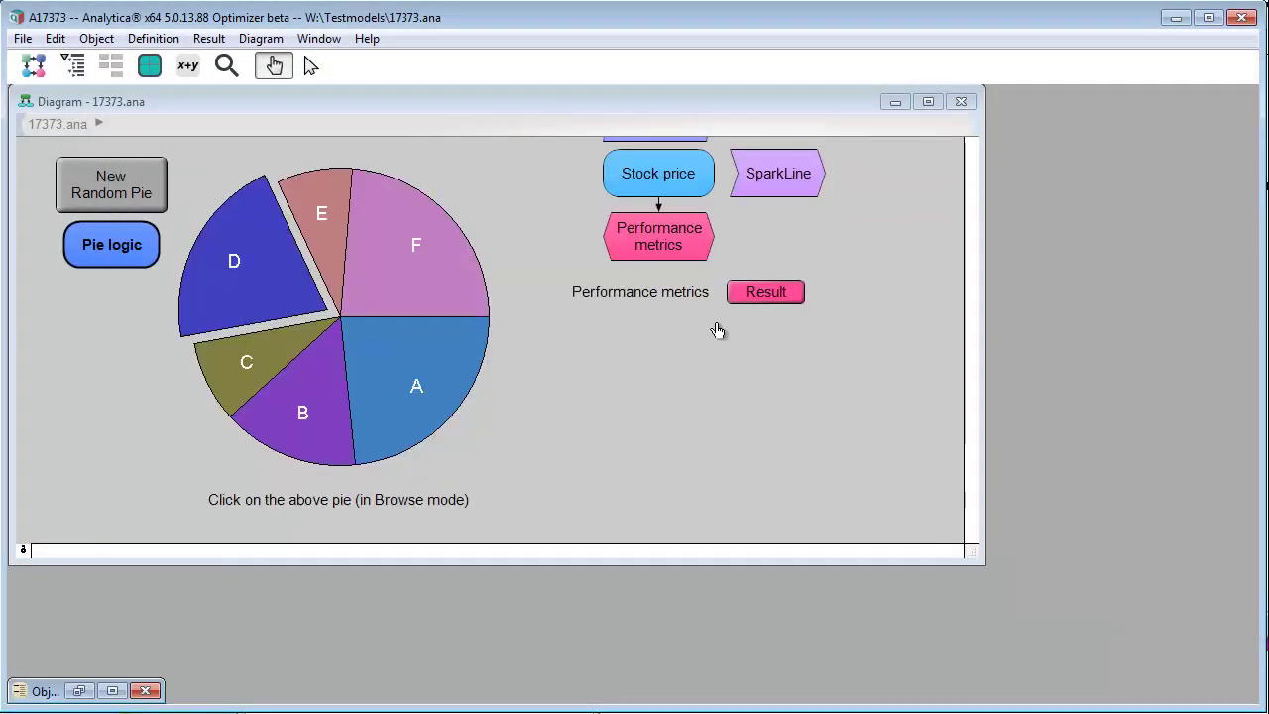
pyautogui.click(750, 293)
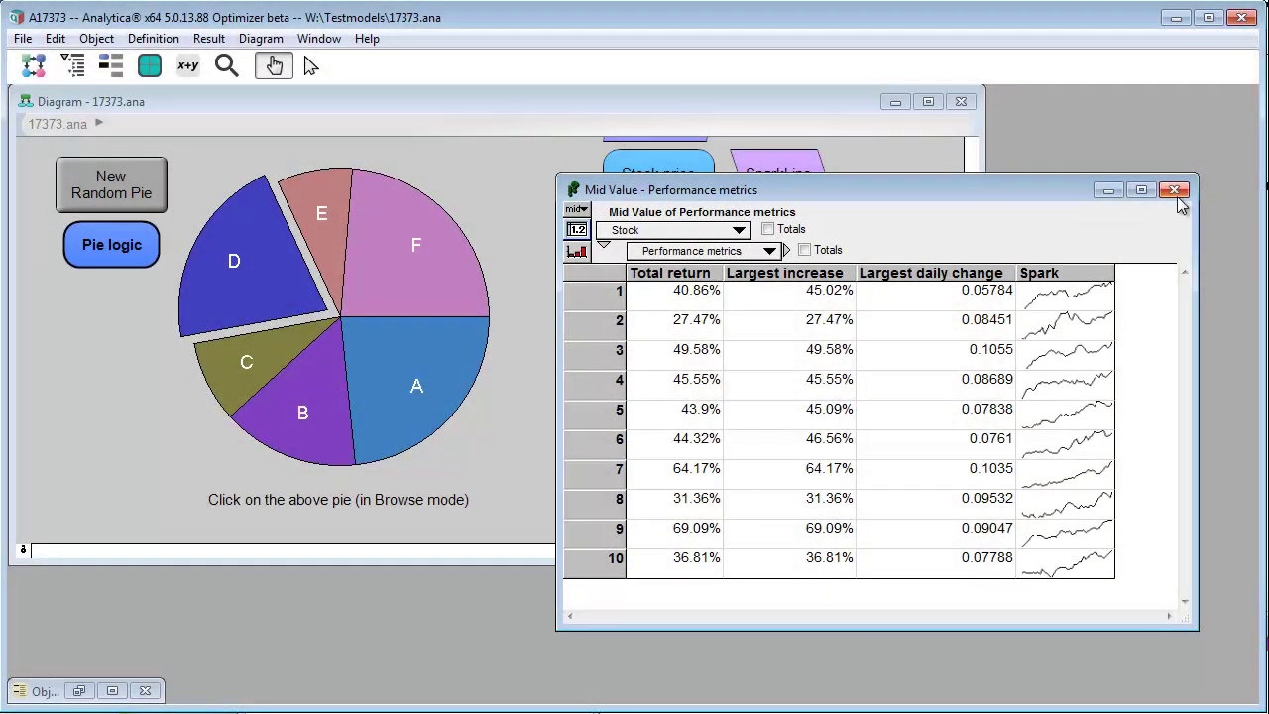
pyautogui.click(1174, 189)
# In edit mode, shrink the pie picture to about half size, then enlarge it back
pyautogui.click(315, 65)
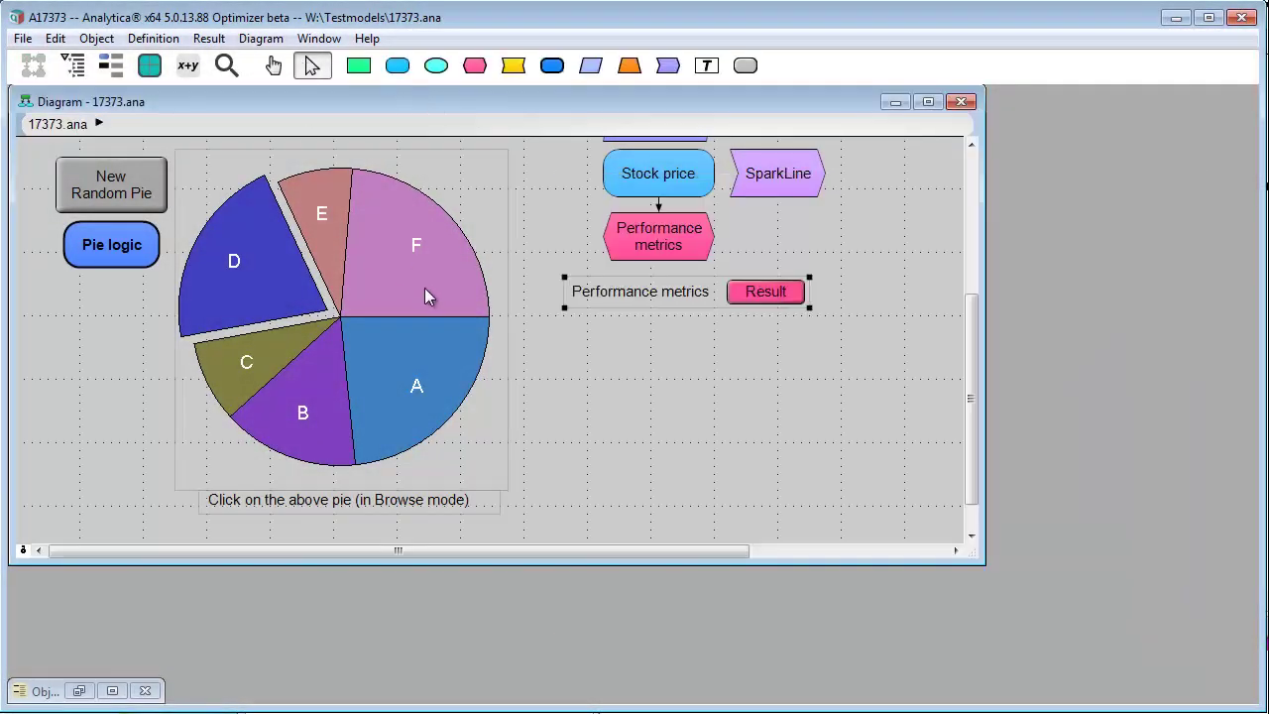
pyautogui.click(435, 346)
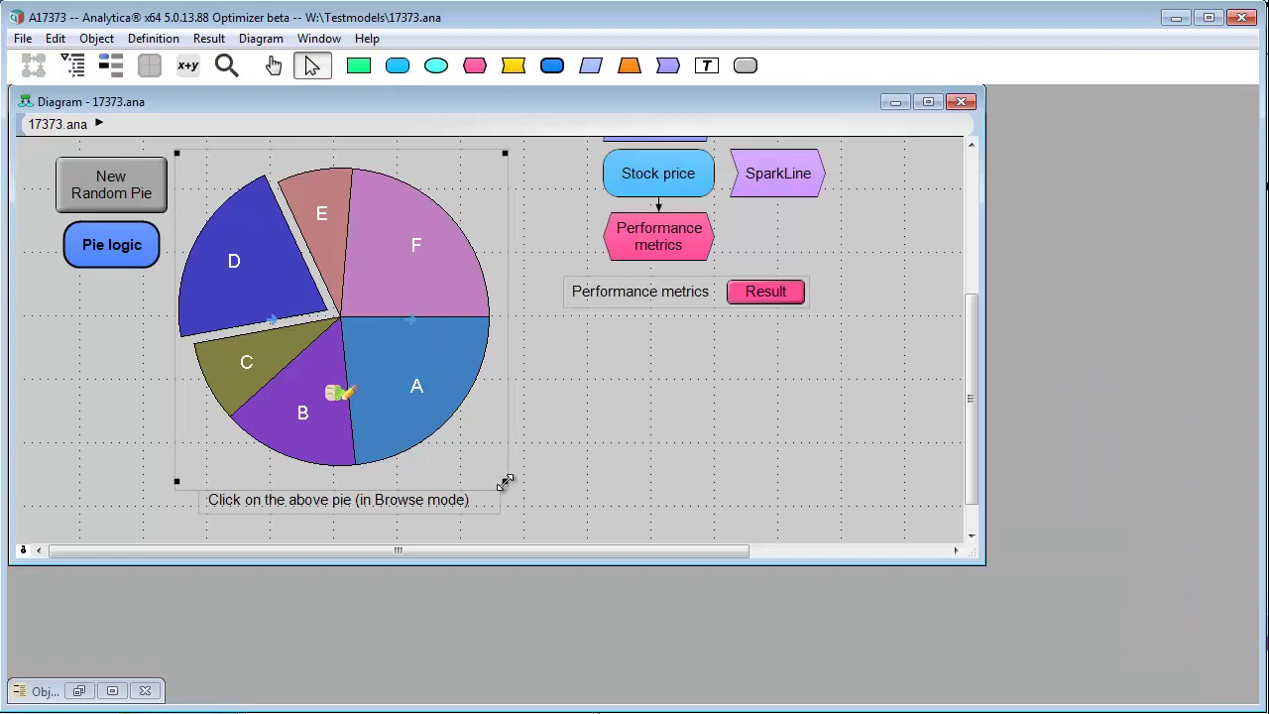
pyautogui.moveTo(506, 482); pyautogui.dragTo(422, 331)
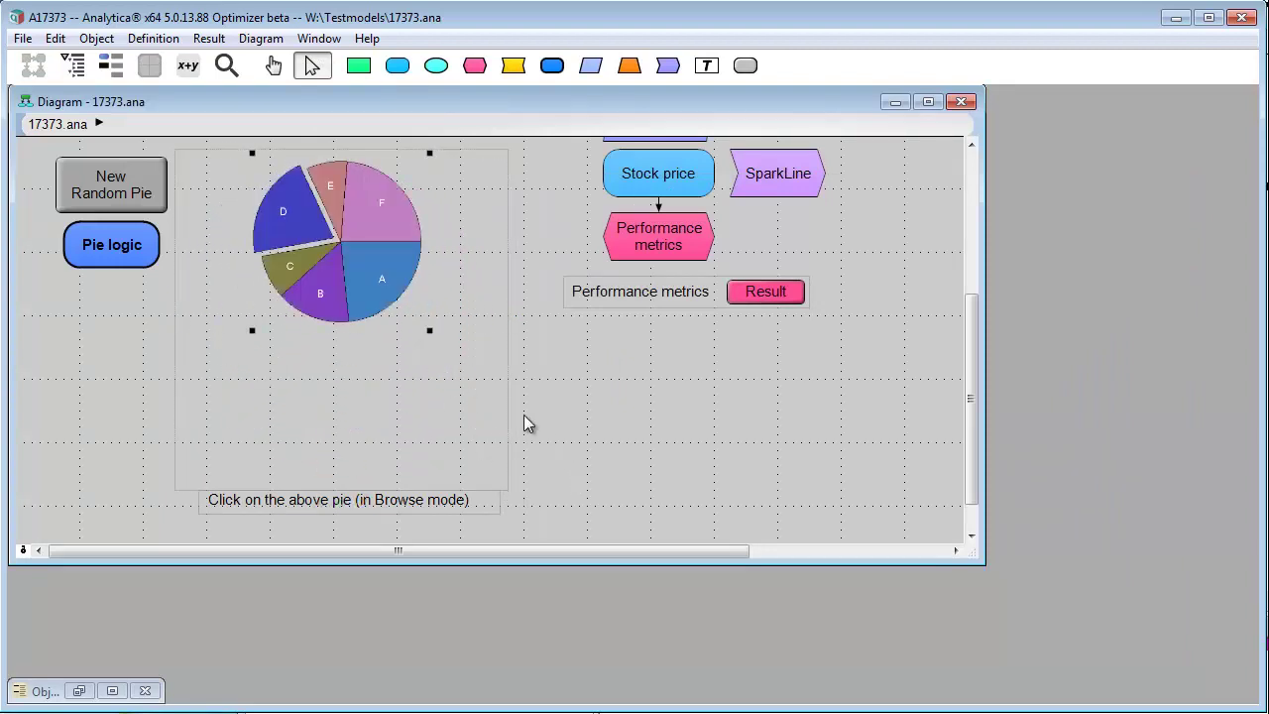
pyautogui.click(498, 370)
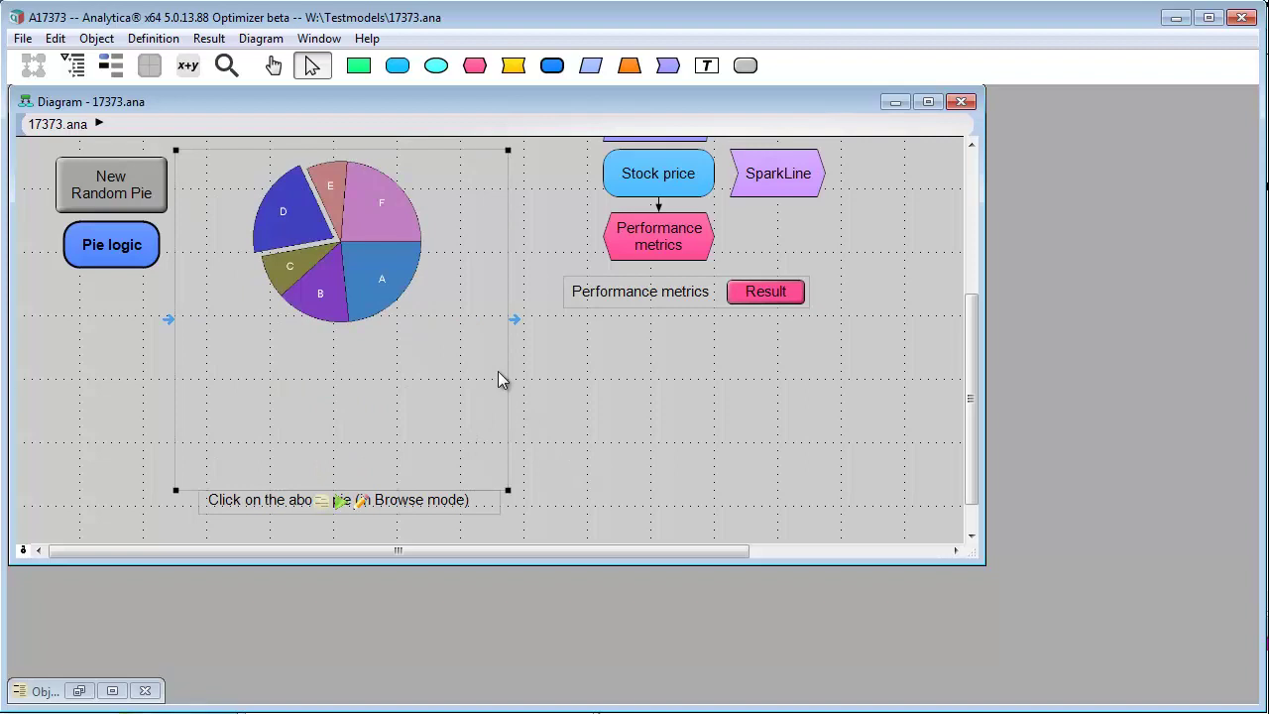
pyautogui.click(417, 268)
pyautogui.moveTo(429, 331); pyautogui.dragTo(483, 430)
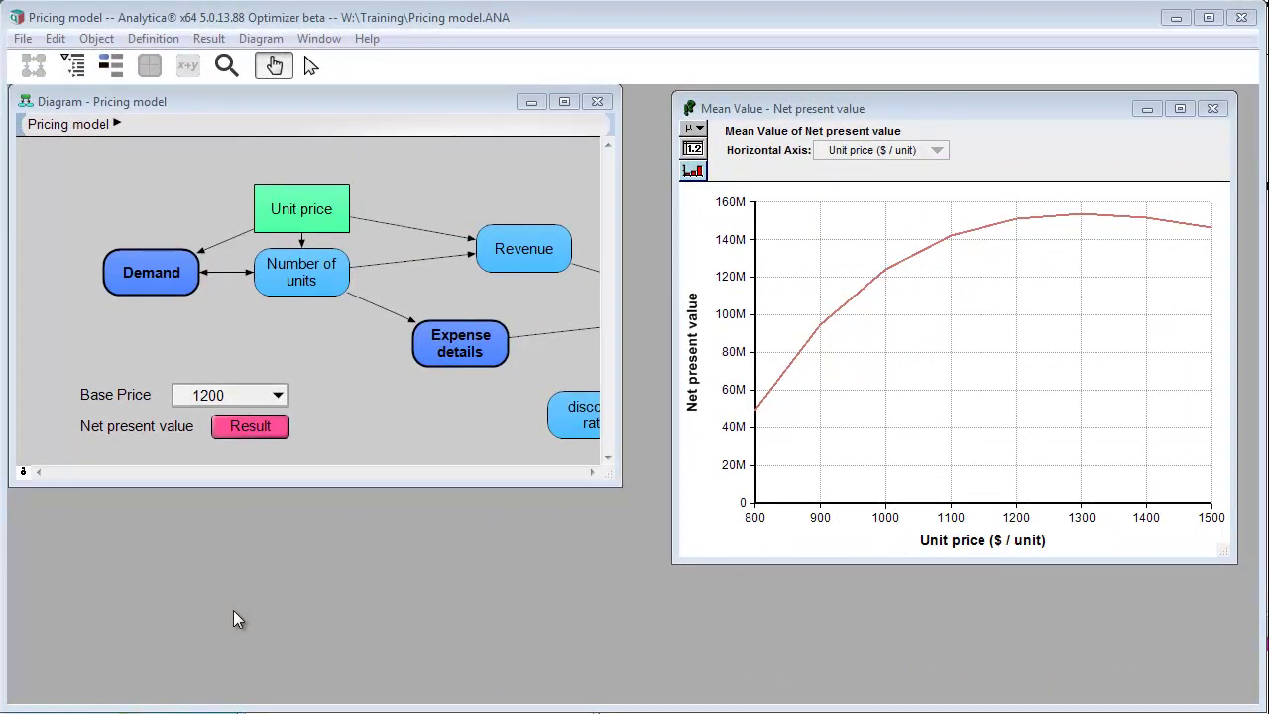
# Set Base Price to 1050 and show the Net present value graph
pyautogui.click(241, 397)
pyautogui.click(241, 397)
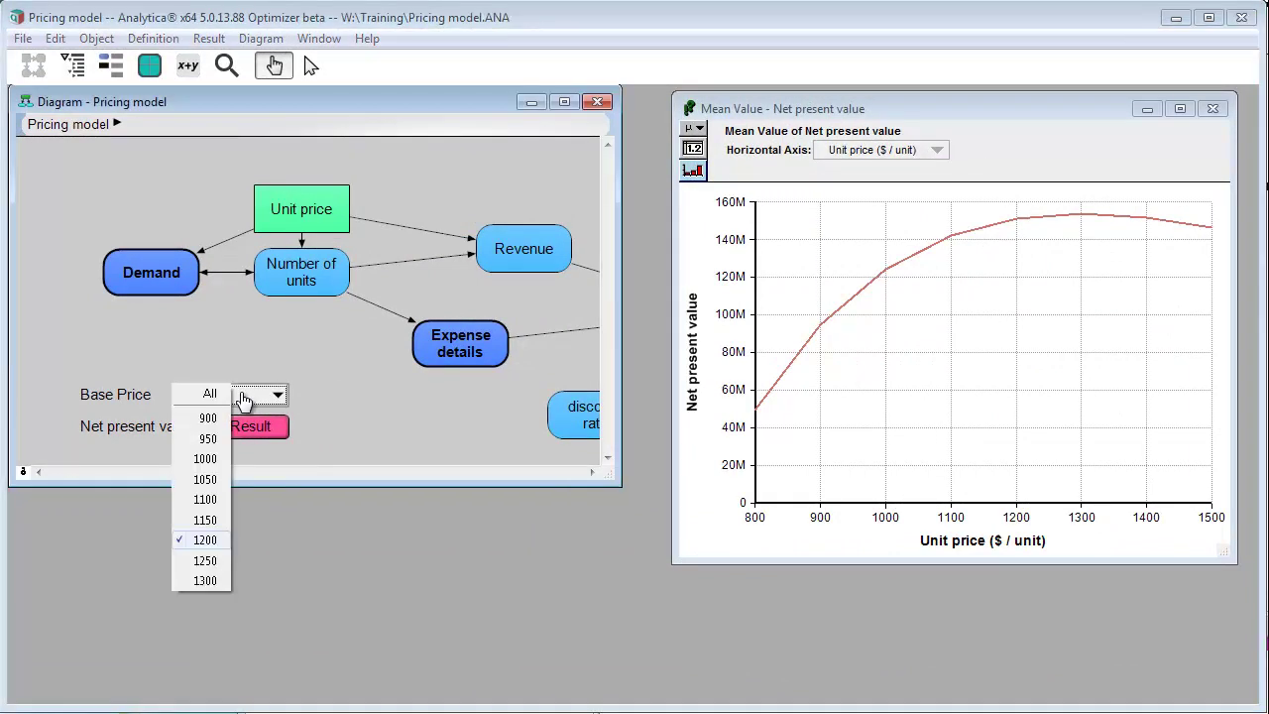
pyautogui.click(211, 484)
pyautogui.click(243, 428)
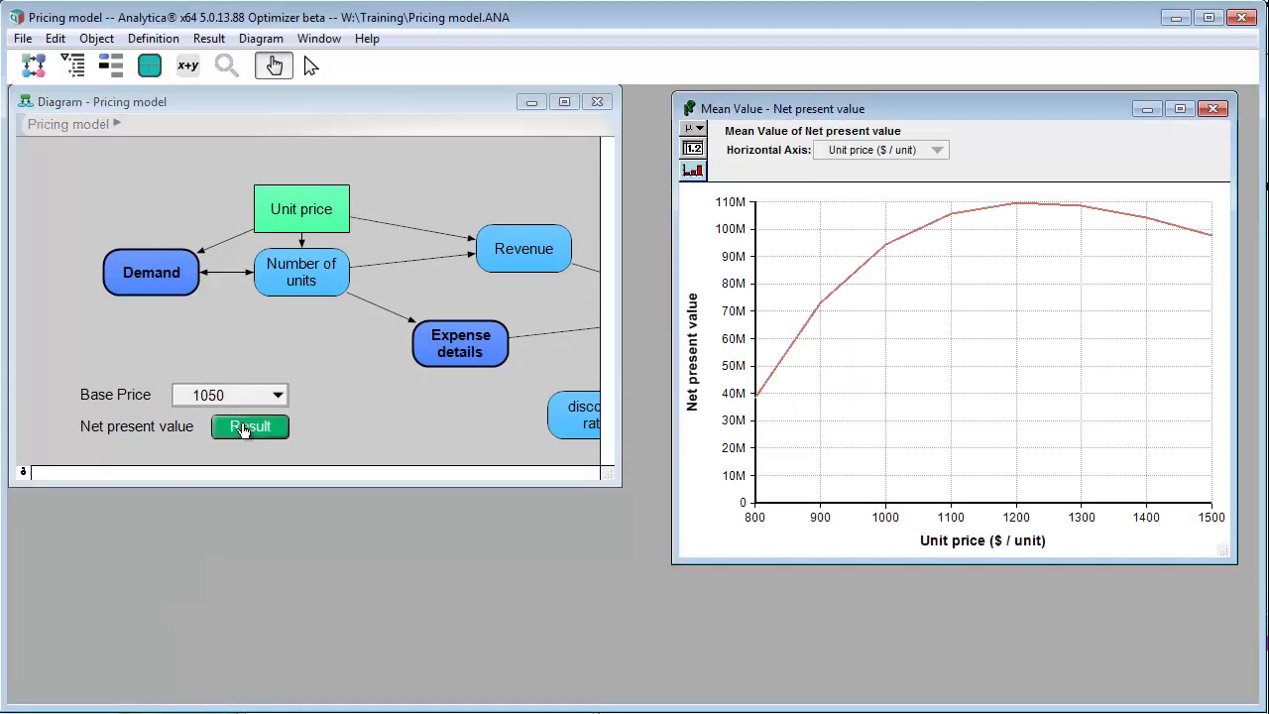
# Set Base Price to All and recompute Net present value for every price
pyautogui.click(245, 400)
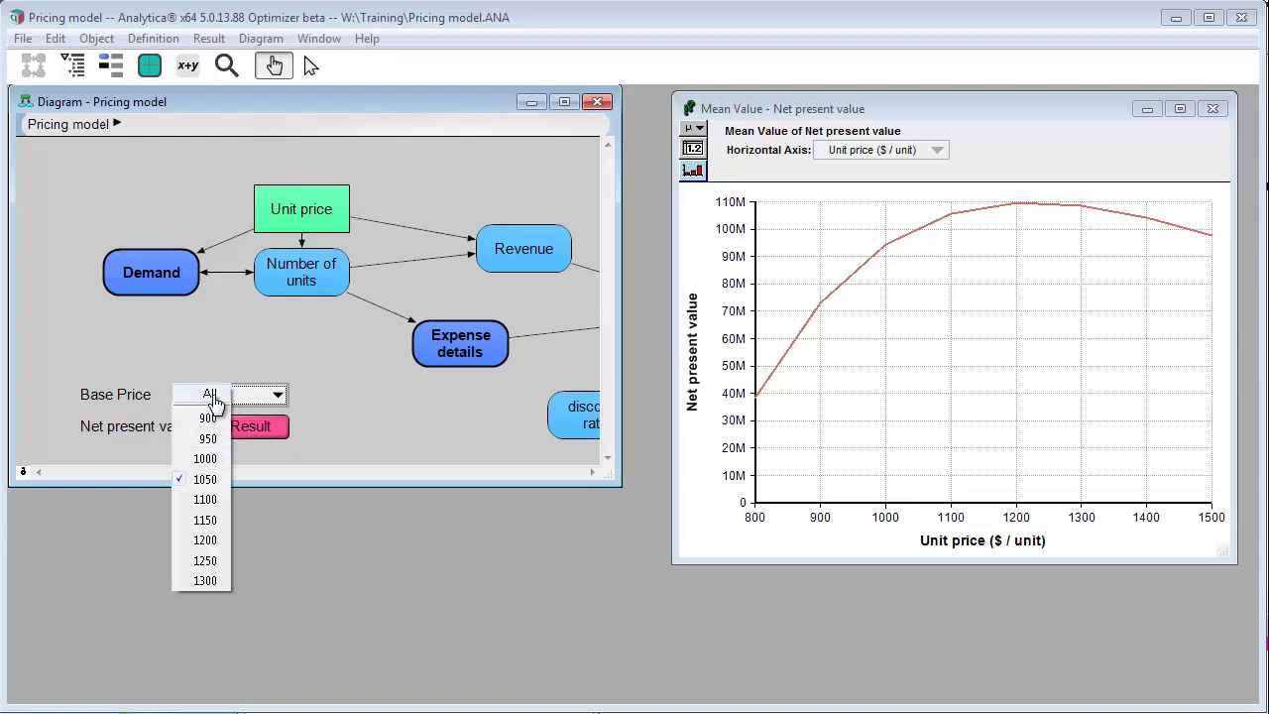
pyautogui.click(211, 394)
pyautogui.click(247, 426)
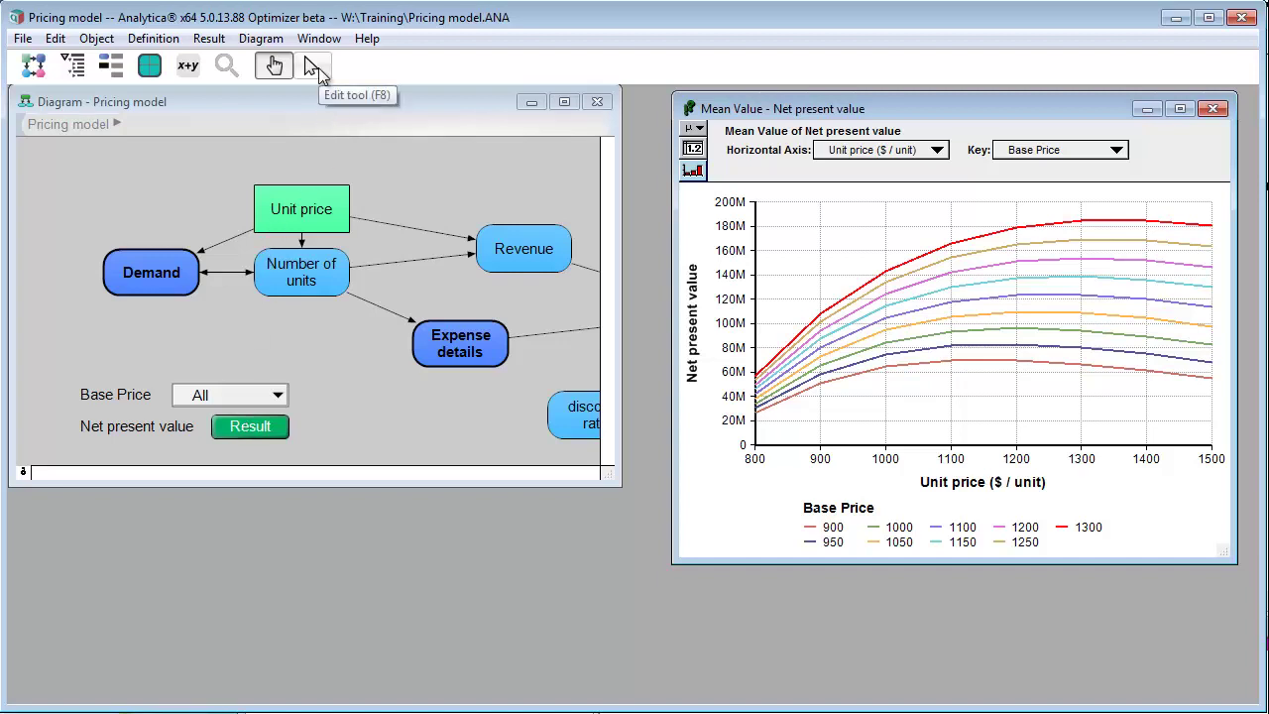
# Change the Base Price definition to MultiChoice(Self,1) and return to browse mode
pyautogui.click(318, 67)
pyautogui.click(135, 402)
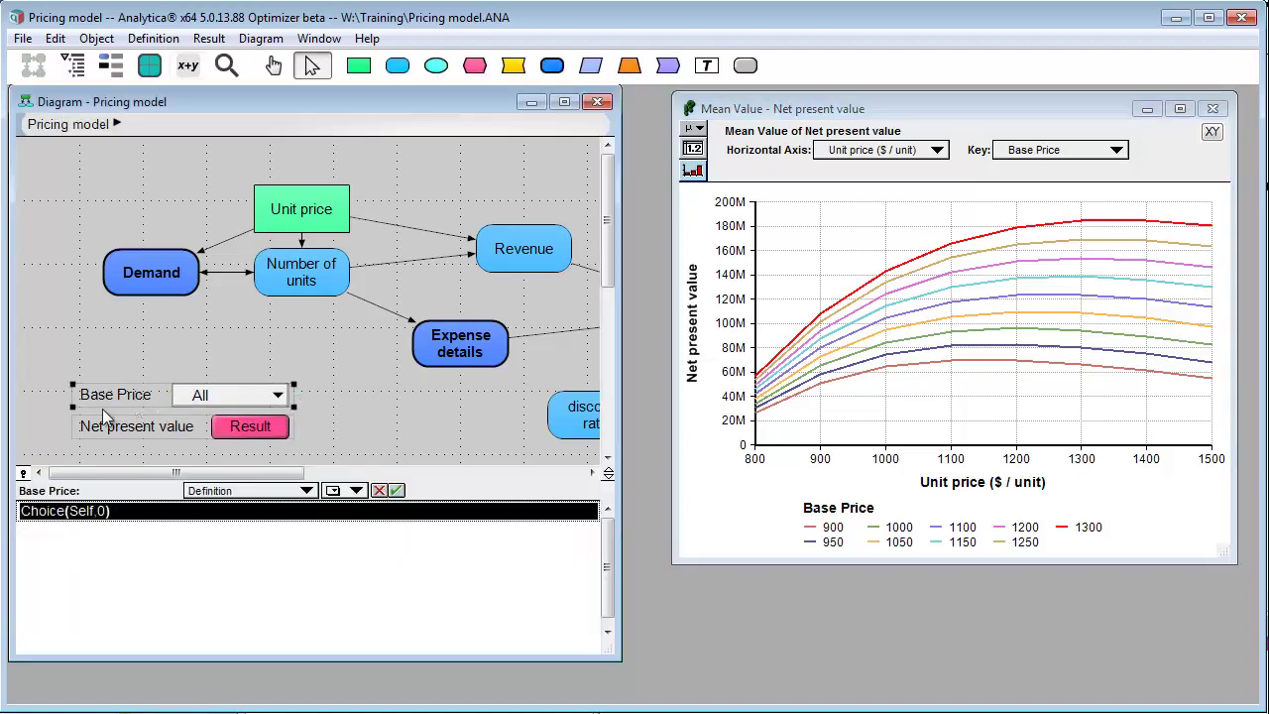
pyautogui.click(89, 556)
pyautogui.write('Multi')
pyautogui.press('End')
pyautogui.press('Left')
pyautogui.press('BackSpace')
pyautogui.write('1')
pyautogui.press('Return')
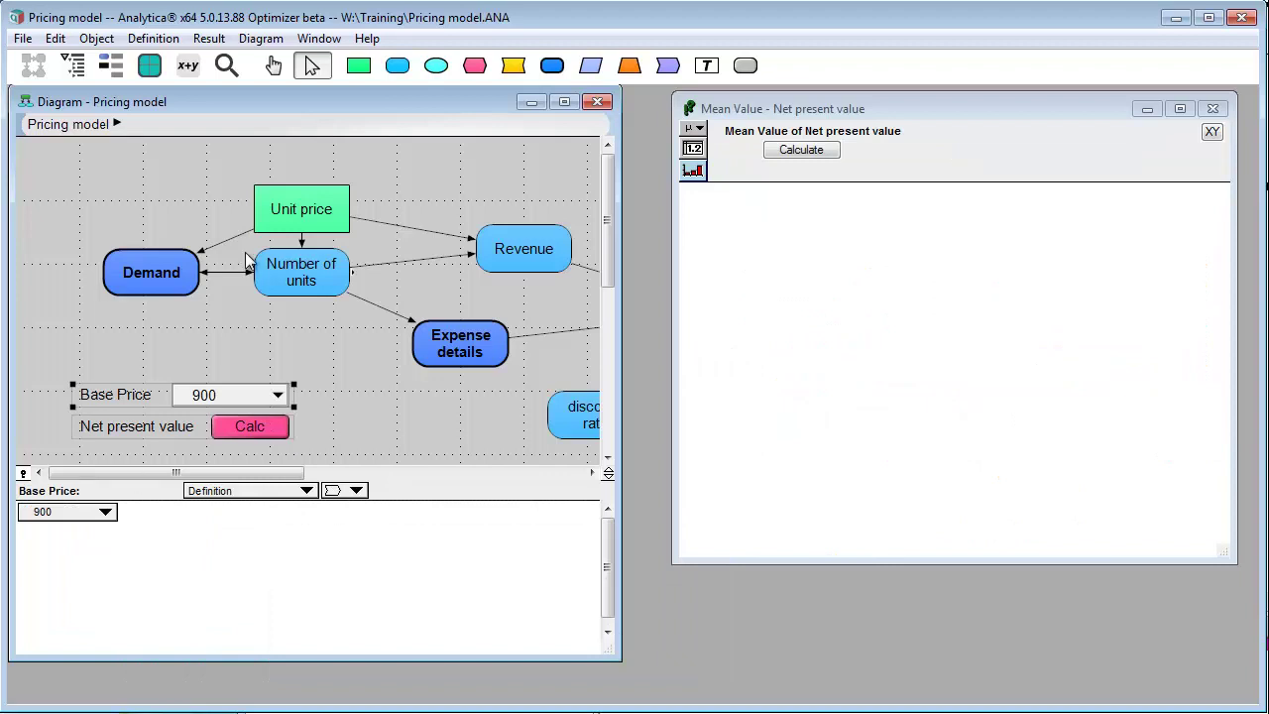
pyautogui.click(275, 65)
# Choose Base Price values 900, 1000, 1100 and 1200 and graph four NPV curves
pyautogui.click(270, 395)
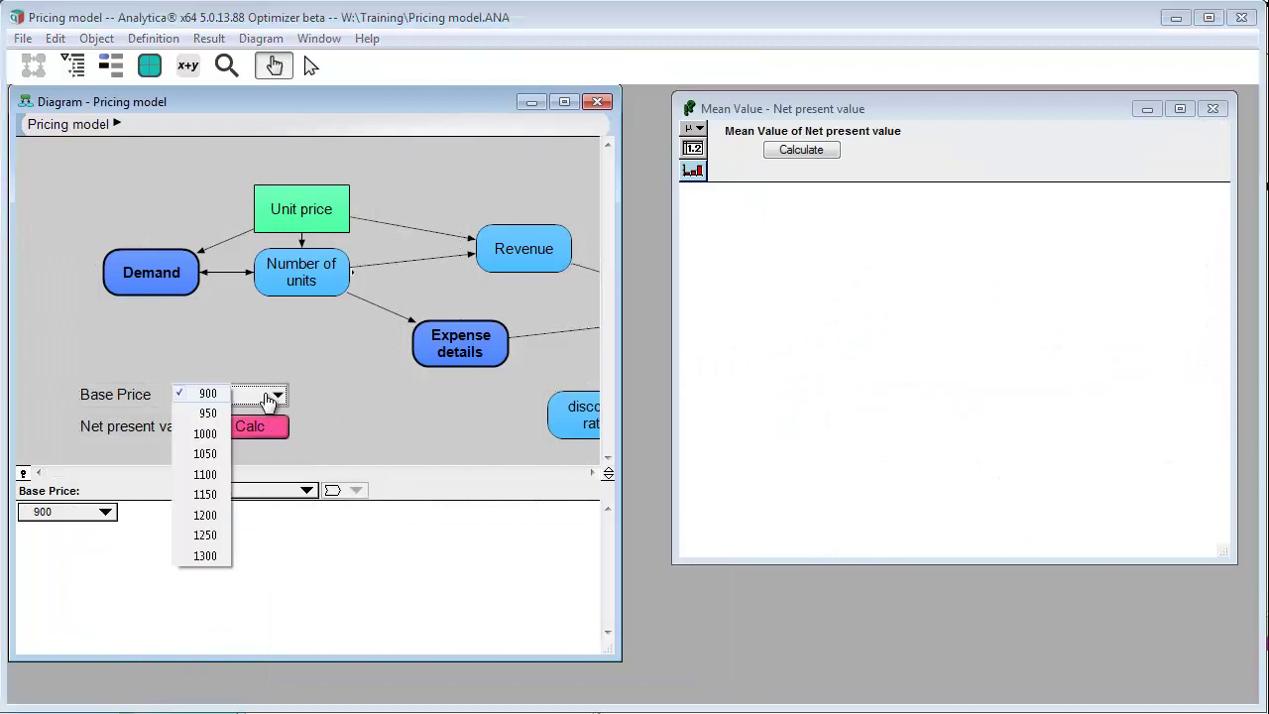
pyautogui.click(249, 368)
pyautogui.click(249, 425)
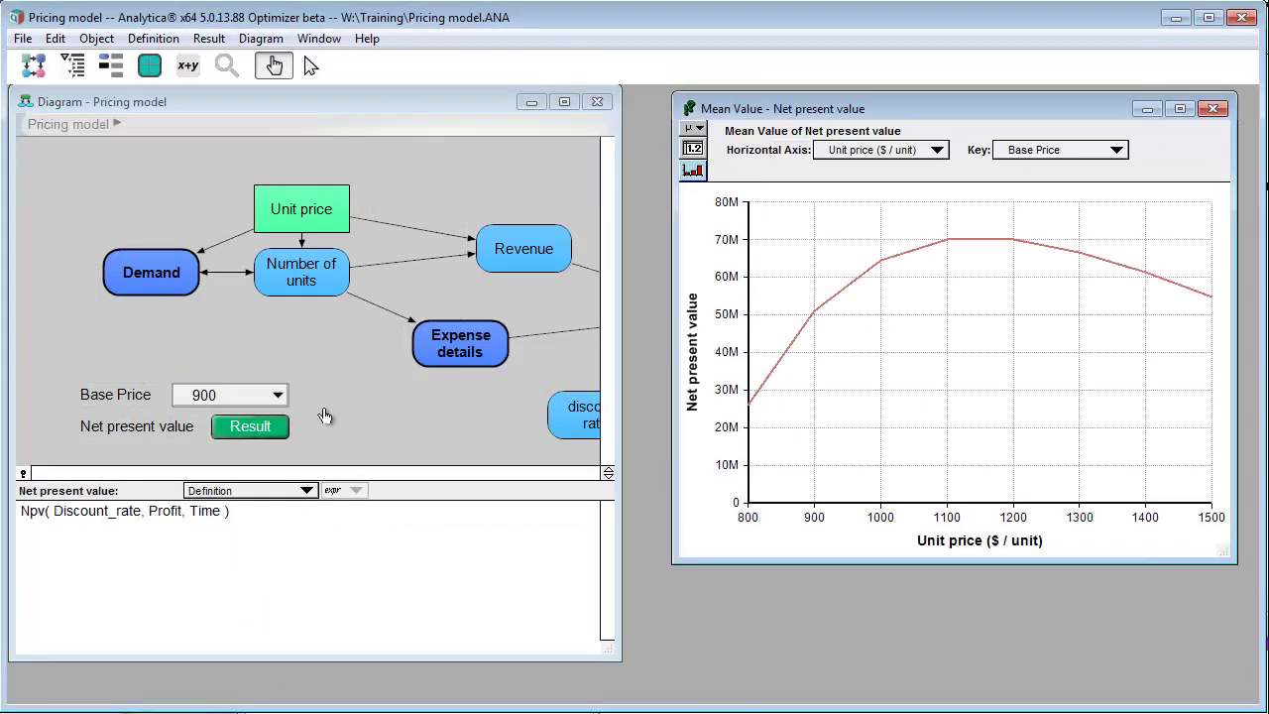
pyautogui.click(221, 396)
pyautogui.click(205, 433)
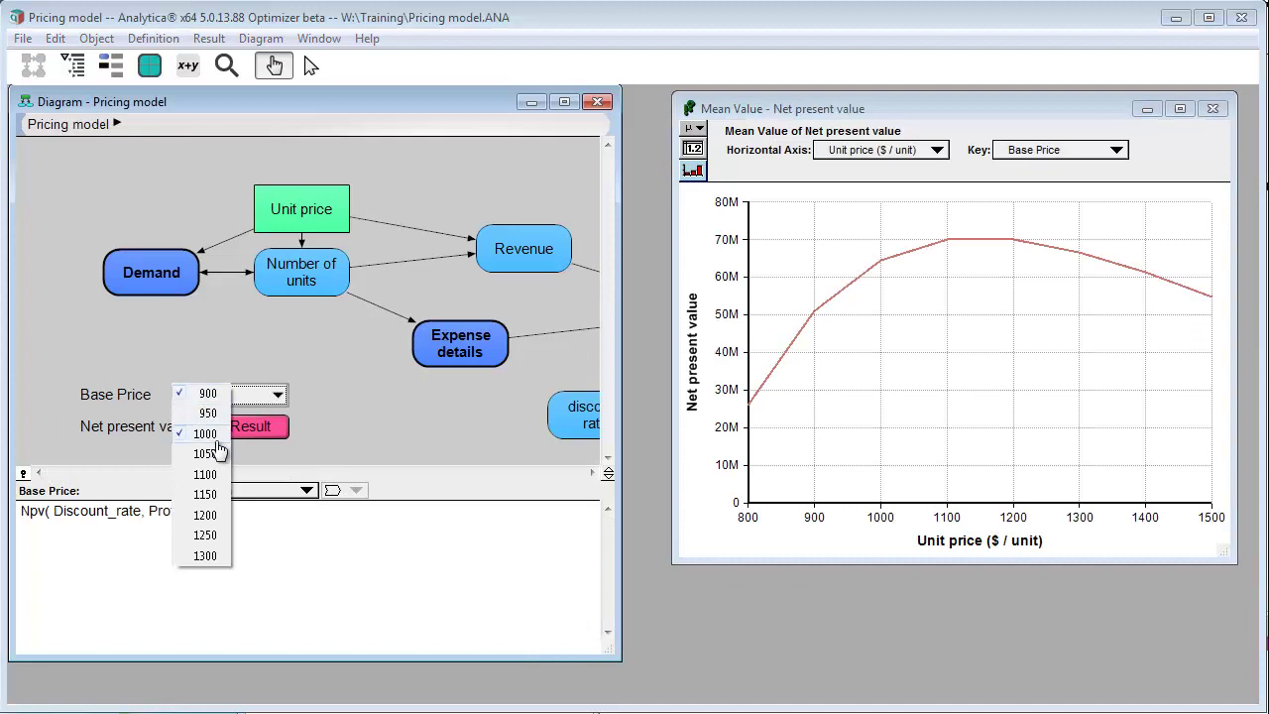
pyautogui.click(208, 474)
pyautogui.click(208, 515)
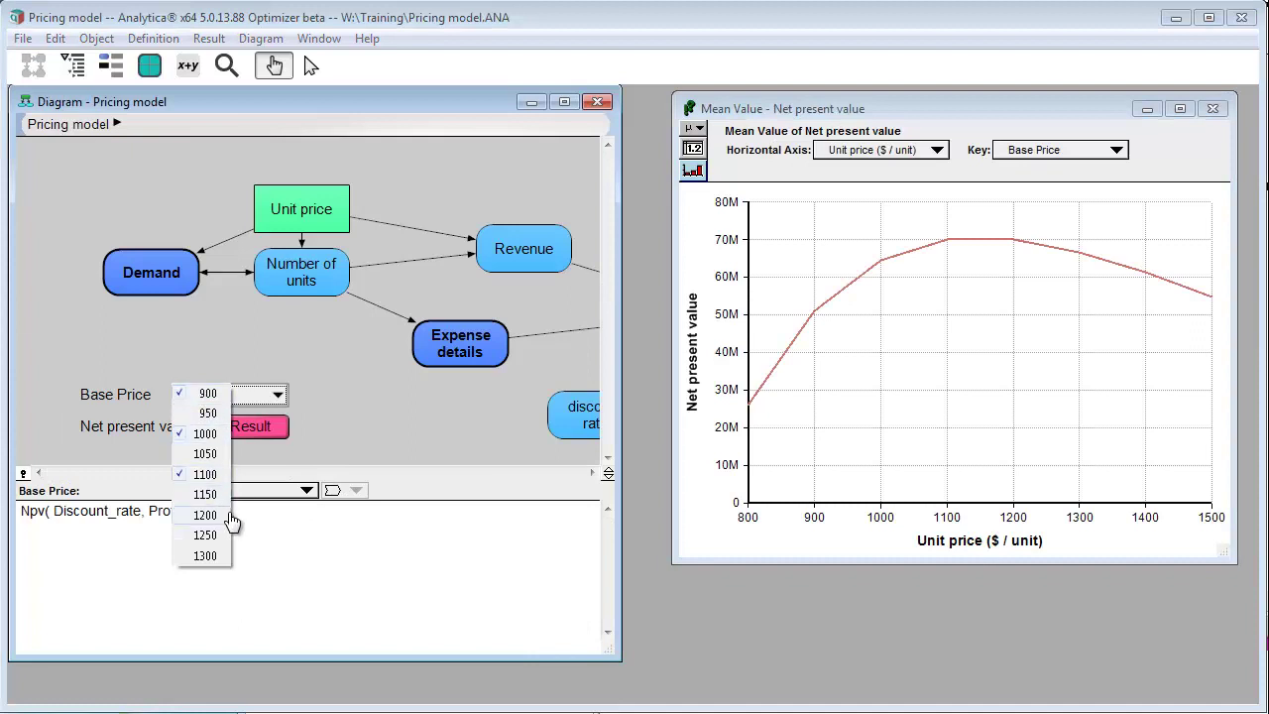
pyautogui.click(254, 436)
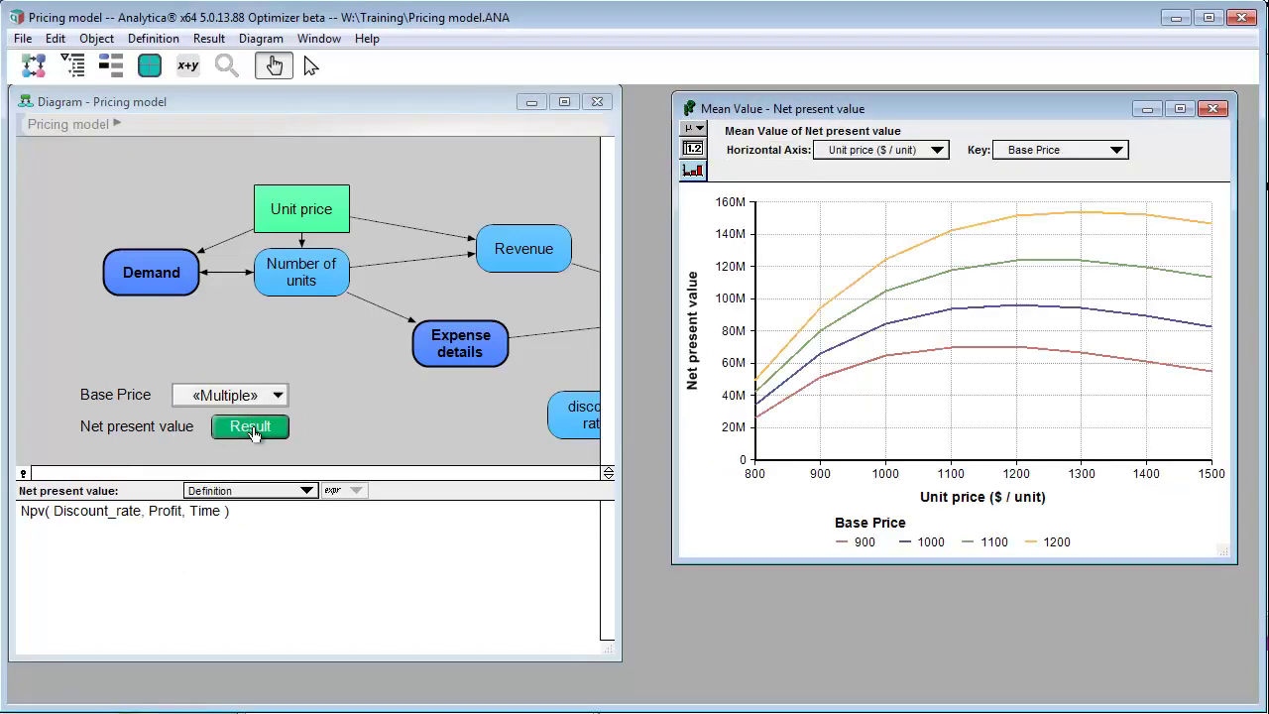